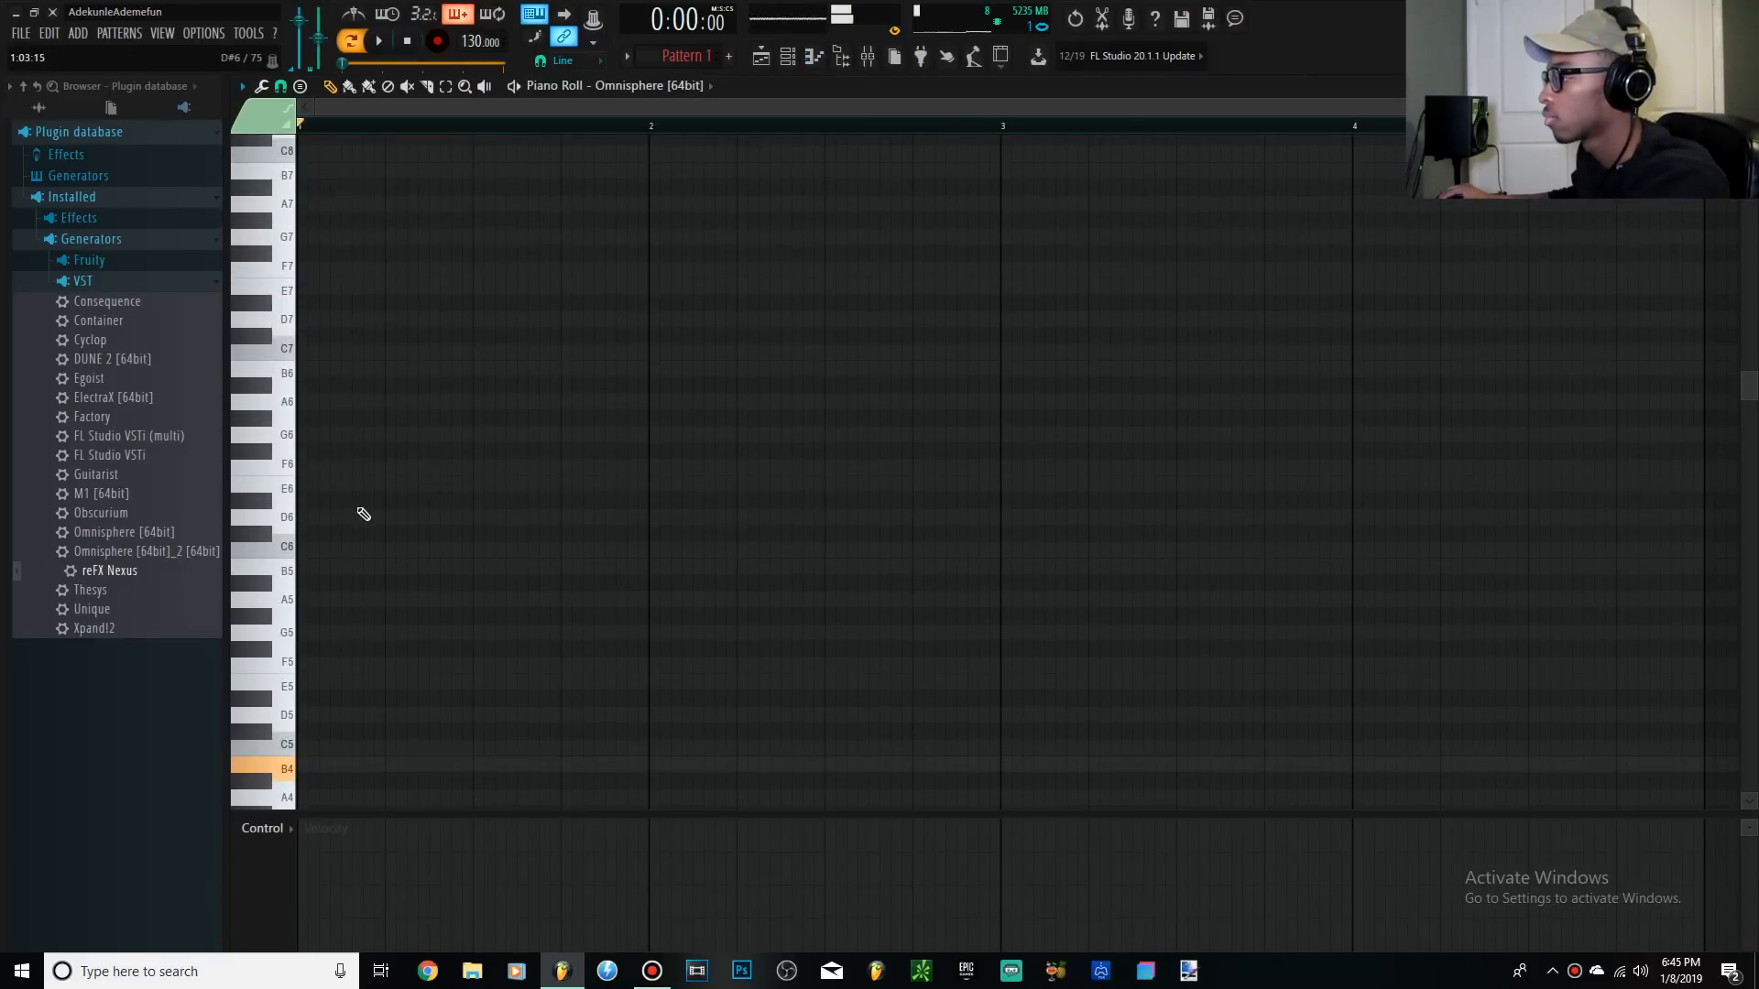
# Place one-step melody notes B4, E4, A4, E4 and B4 from the start of bar 1
pyautogui.scroll(-5, 361, 510)
pyautogui.scroll(-2, 371, 626)
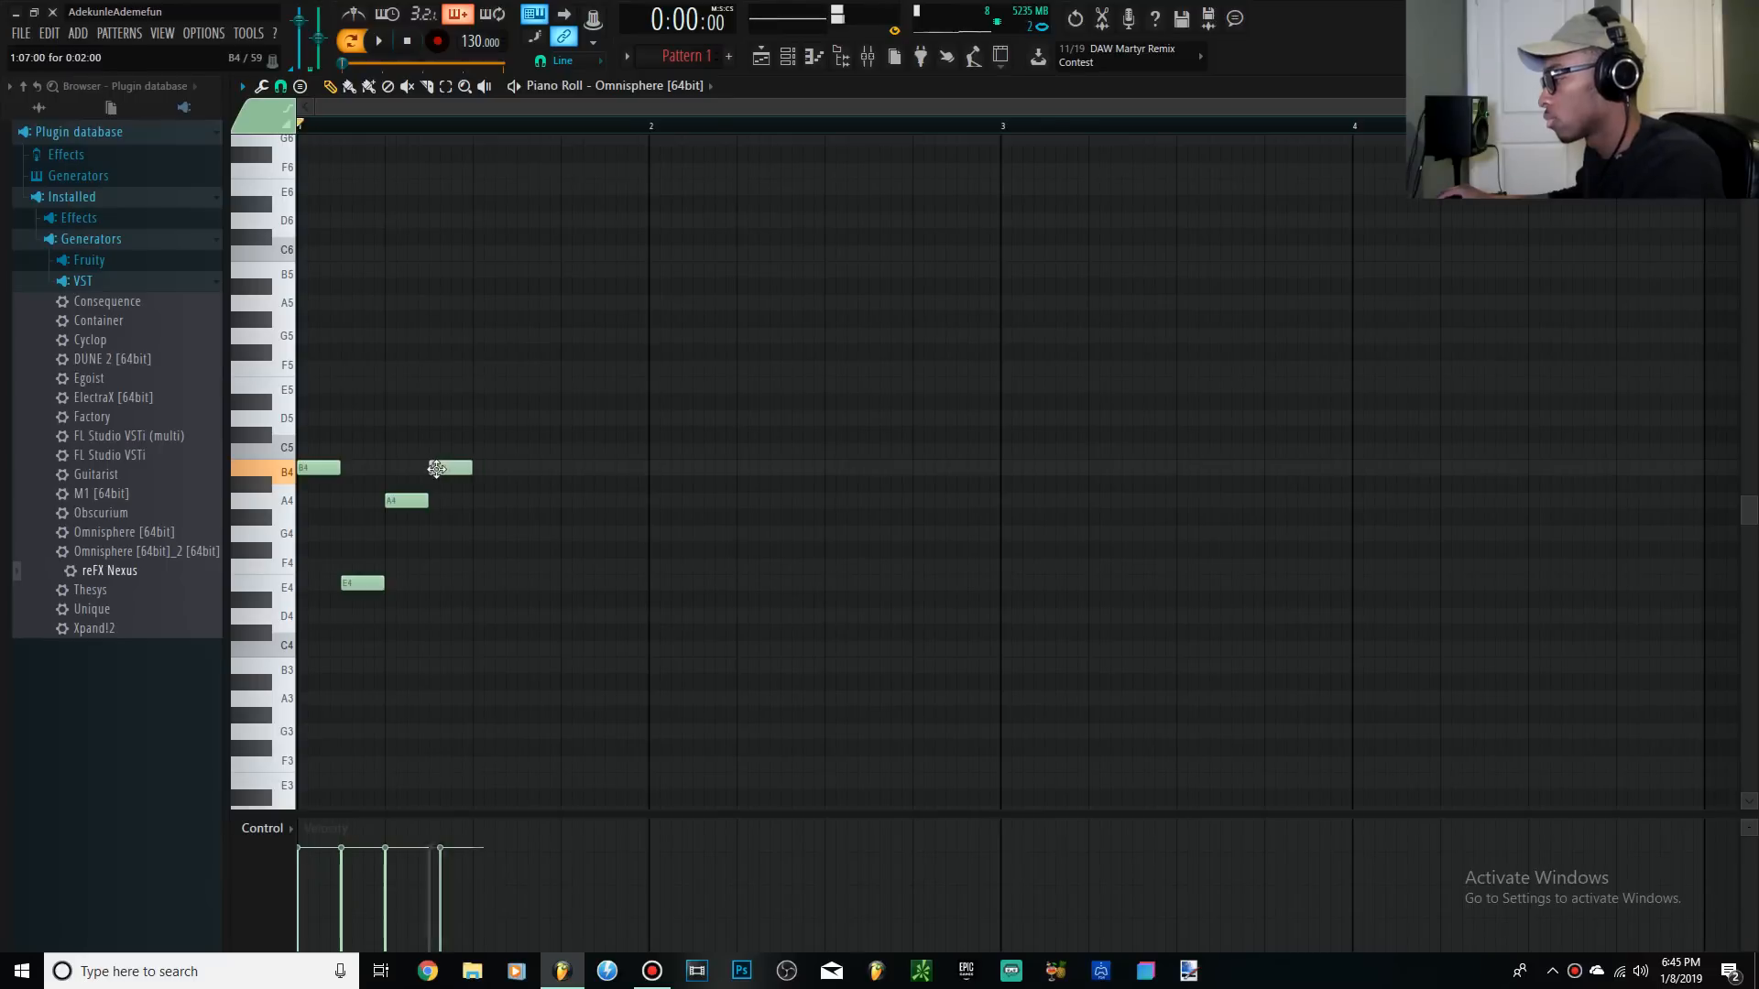
pyautogui.press('space')
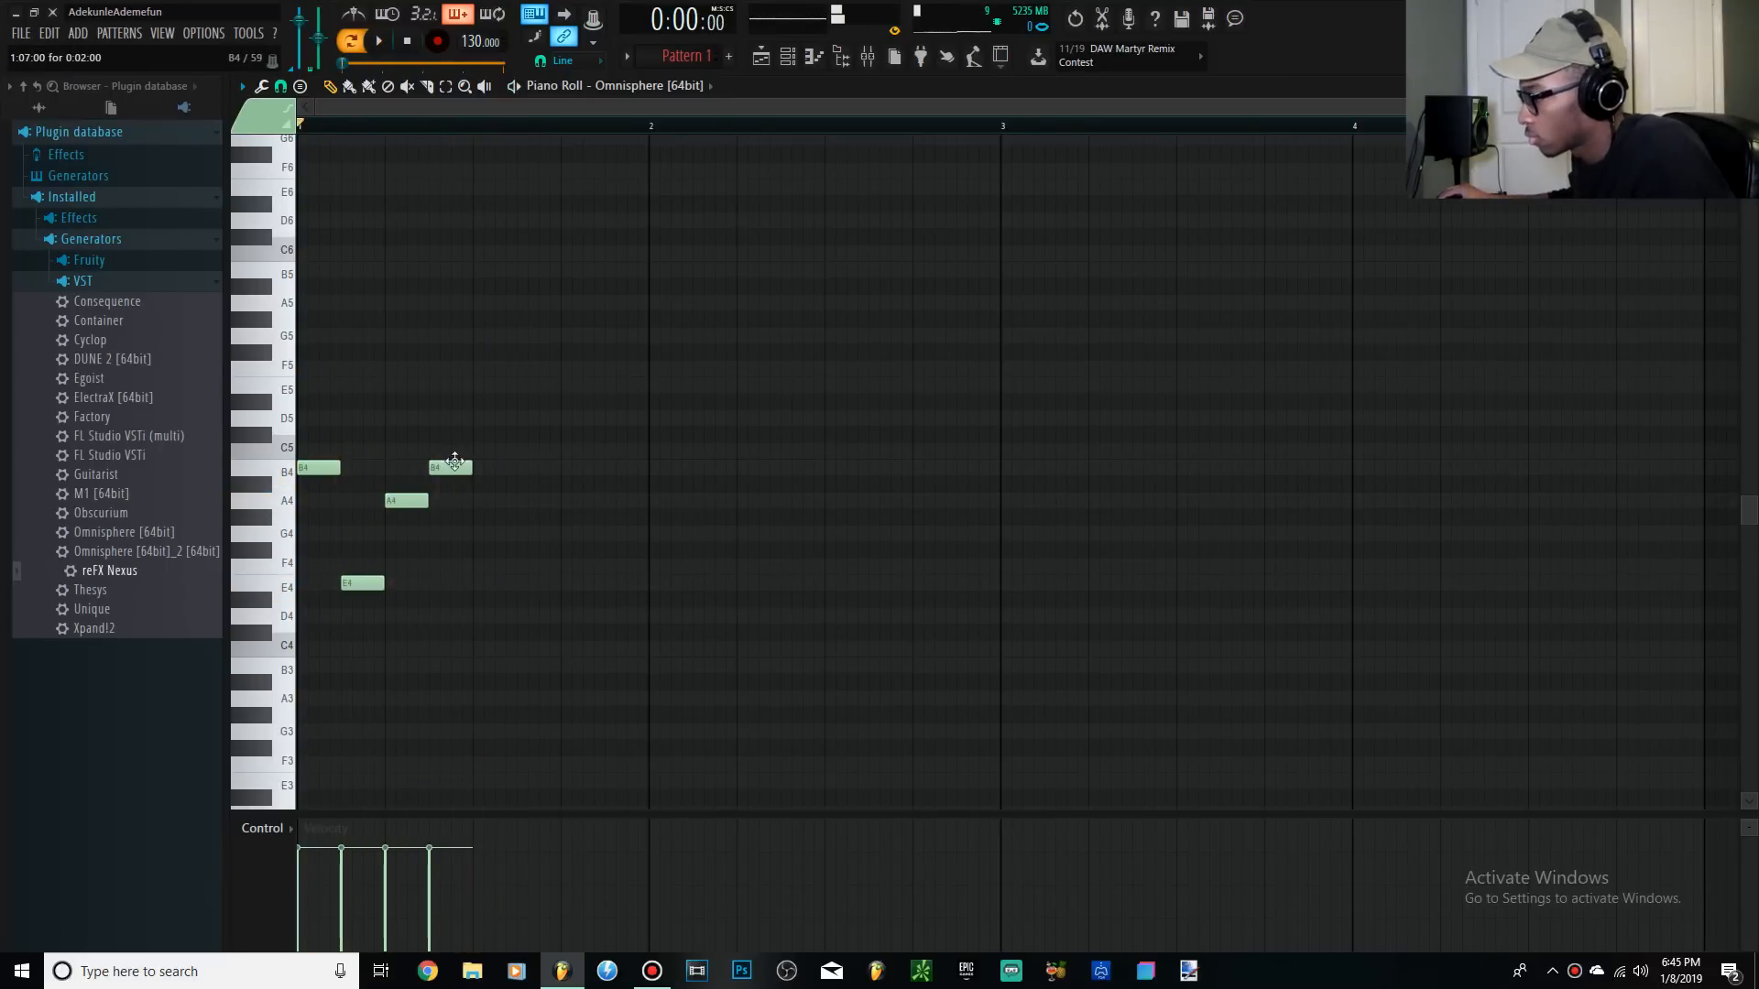
pyautogui.moveTo(441, 470); pyautogui.dragTo(485, 472)
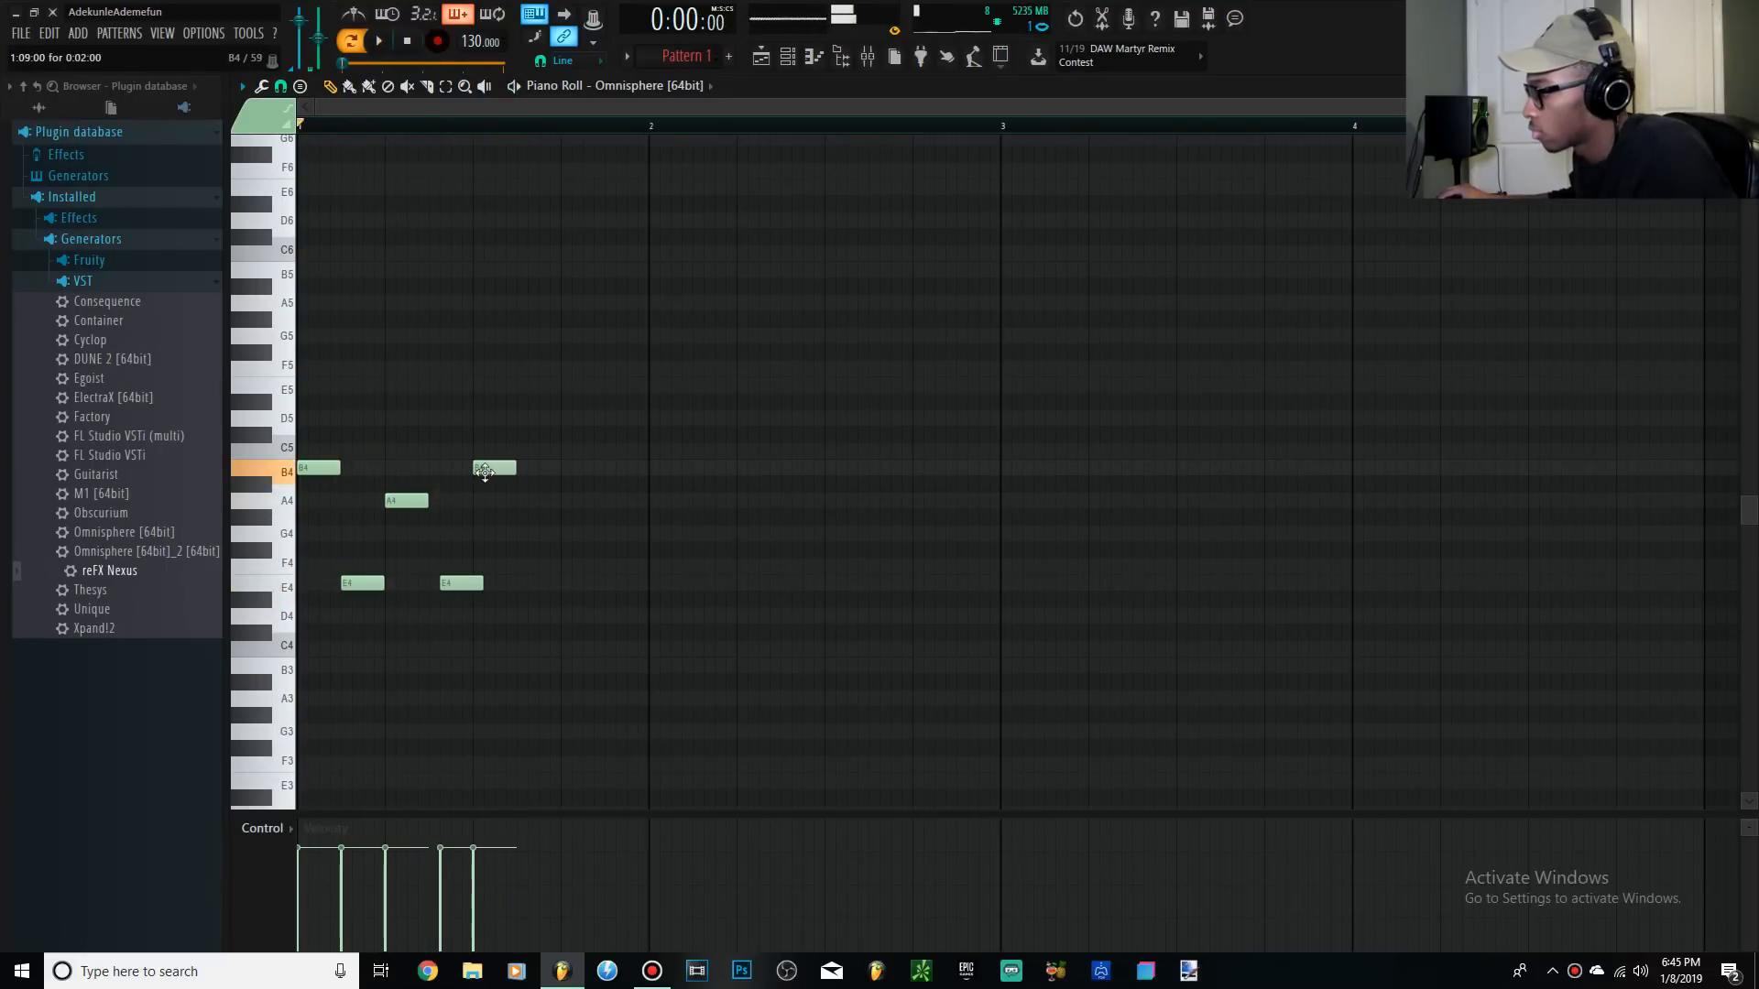
# Lengthen and space out the notes so B4, E4, A4 and E4 start on beats 1 to 4, without the trailing B4
pyautogui.moveTo(513, 631); pyautogui.dragTo(375, 462)
pyautogui.click(392, 566)
pyautogui.moveTo(789, 687); pyautogui.dragTo(389, 416)
pyautogui.click(371, 566)
pyautogui.keyDown('ctrl'); pyautogui.moveTo(690, 706); pyautogui.dragTo(361, 393); pyautogui.keyUp('ctrl')
pyautogui.moveTo(361, 583); pyautogui.dragTo(405, 586)
pyautogui.keyDown('ctrl'); pyautogui.moveTo(574, 520); pyautogui.dragTo(417, 430); pyautogui.keyUp('ctrl')
pyautogui.moveTo(441, 496); pyautogui.dragTo(485, 497)
pyautogui.moveTo(524, 583); pyautogui.dragTo(550, 582)
# Play back the melody and lengthen the last E4 to the end of bar 1
pyautogui.press('space')
pyautogui.press('space')
pyautogui.keyDown('ctrl'); pyautogui.moveTo(726, 671); pyautogui.dragTo(2, 334); pyautogui.keyUp('ctrl')
pyautogui.press('space')
pyautogui.moveTo(602, 583); pyautogui.dragTo(641, 582)
pyautogui.click(608, 582)
pyautogui.press('space')
# Add a two-beat A3 bass note at the start of bar 1 and copy the four melody notes into bar 2
pyautogui.moveTo(368, 646); pyautogui.dragTo(245, 700)
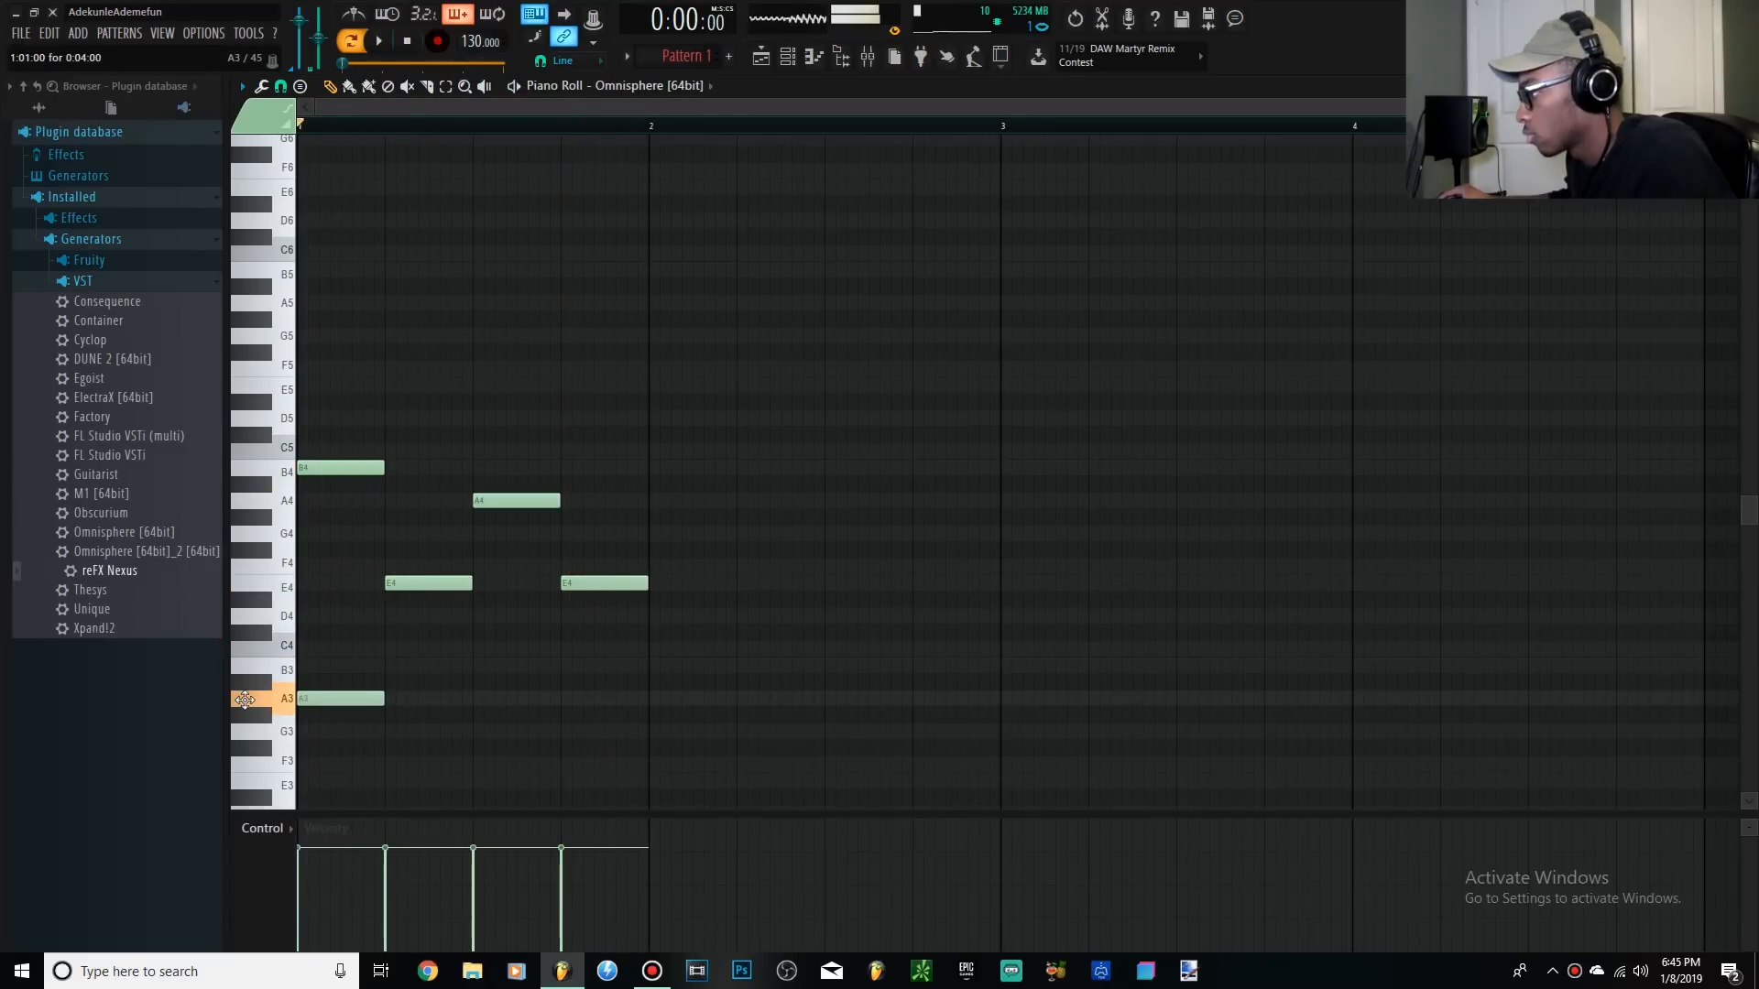
pyautogui.moveTo(383, 698); pyautogui.dragTo(404, 702)
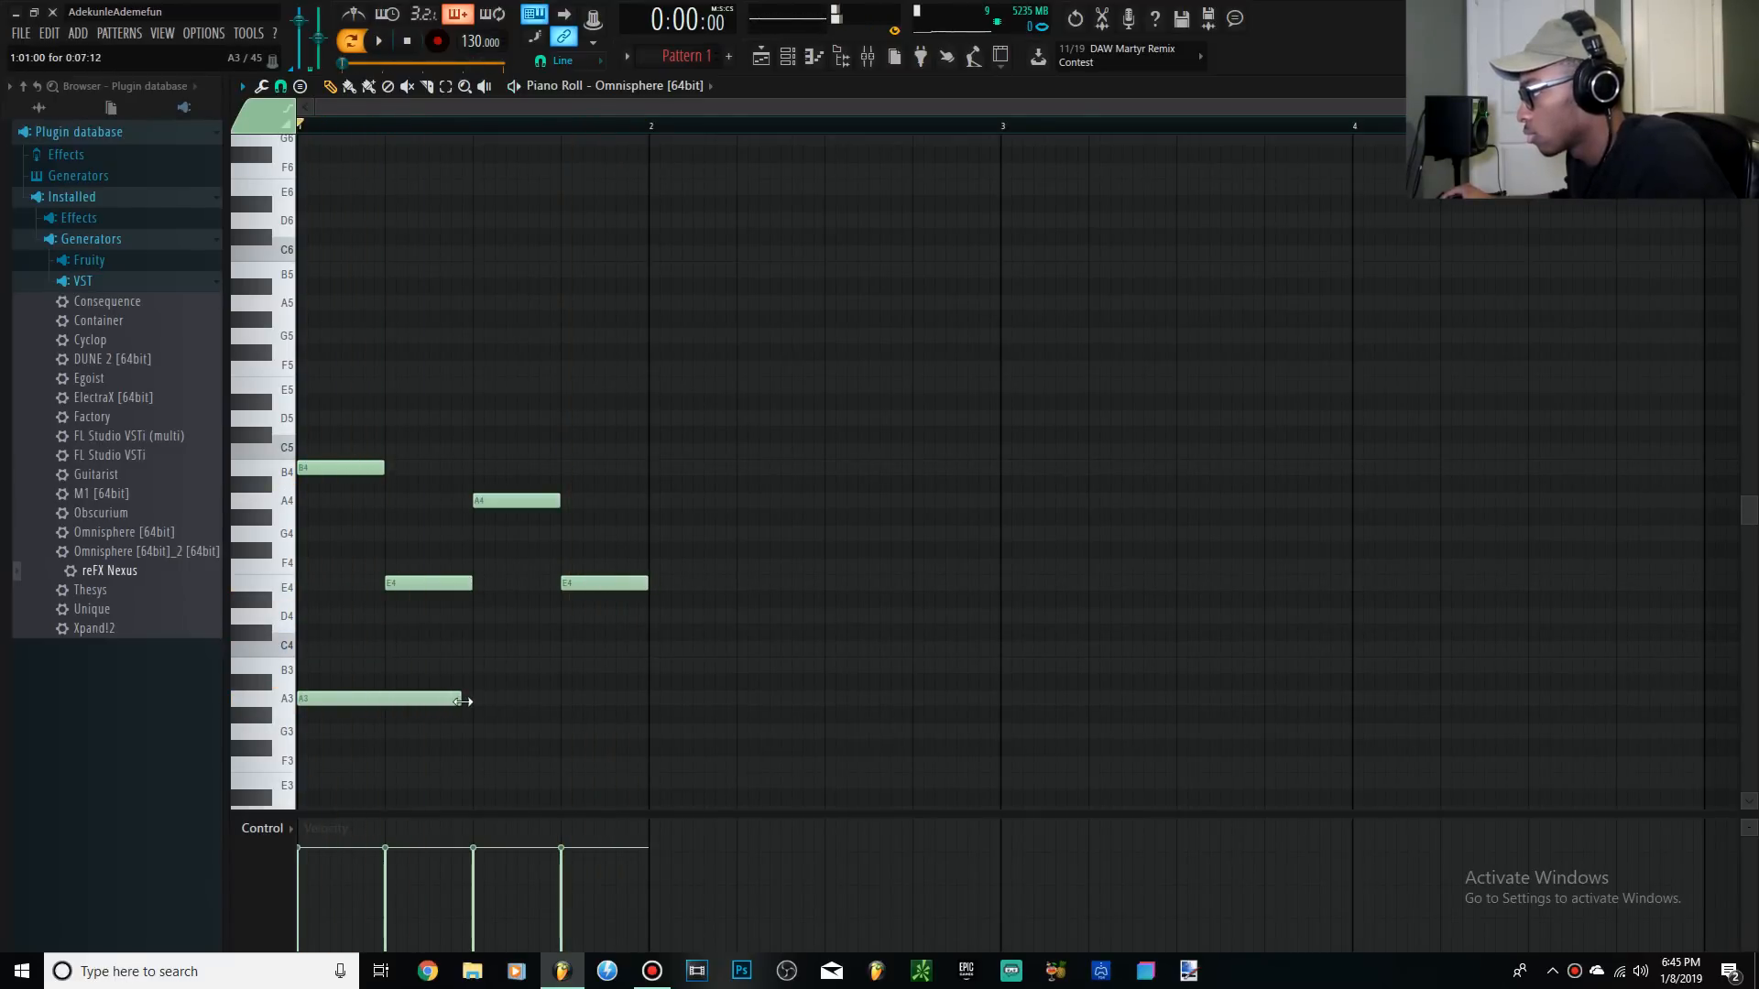
pyautogui.moveTo(727, 666); pyautogui.dragTo(299, 312)
pyautogui.moveTo(326, 471); pyautogui.dragTo(677, 473)
# Extend the A3 bass note to three beats and the E4 on beat 4 of bar 1 to two beats
pyautogui.moveTo(577, 656); pyautogui.dragTo(487, 588)
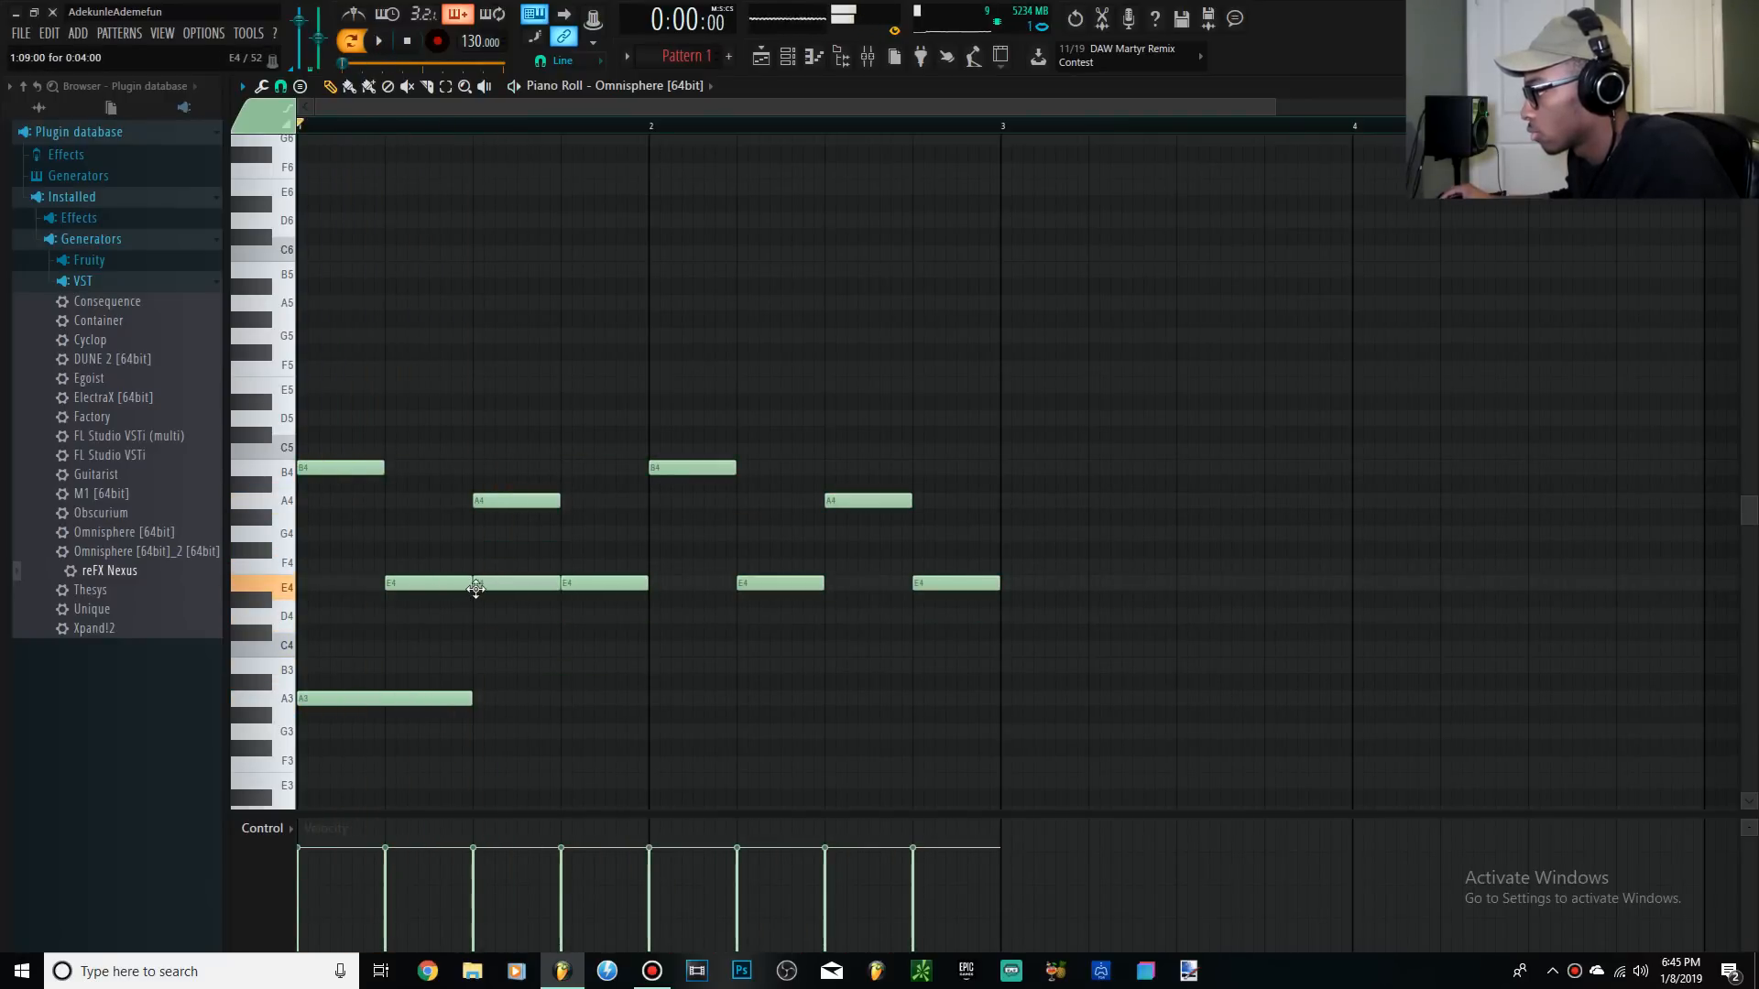
pyautogui.rightClick(475, 588)
pyautogui.press('space')
pyautogui.press('space')
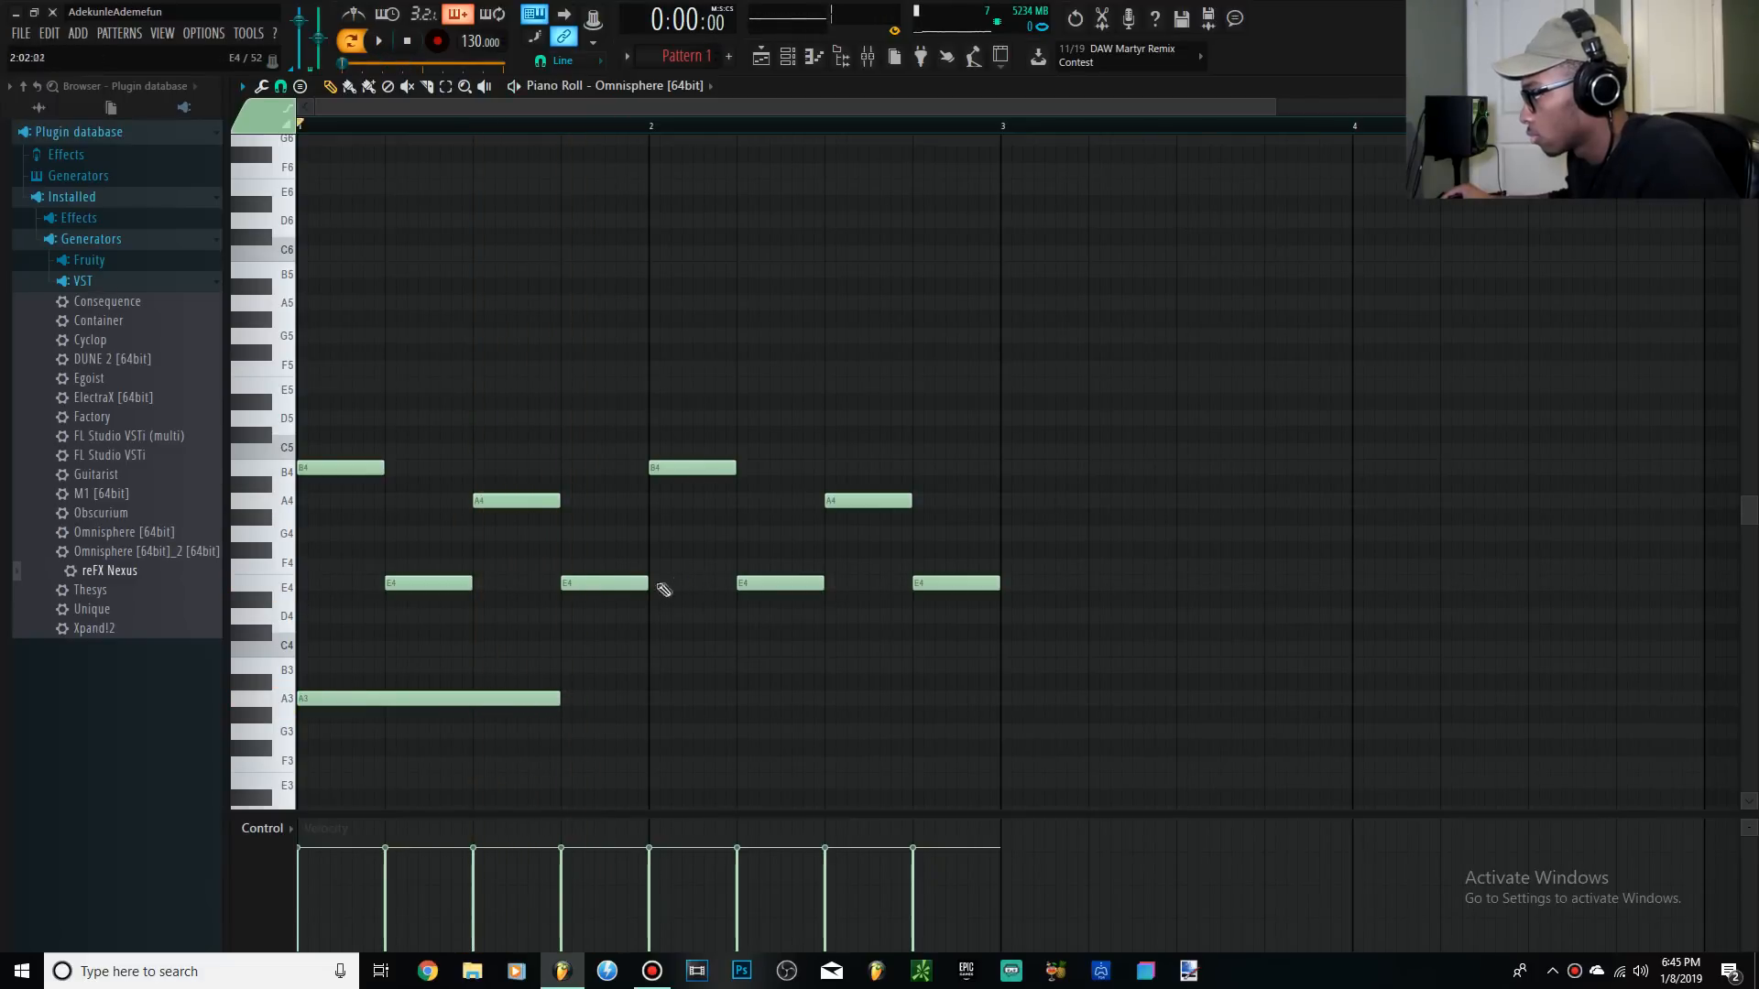
pyautogui.press('space')
pyautogui.moveTo(689, 583); pyautogui.dragTo(730, 583)
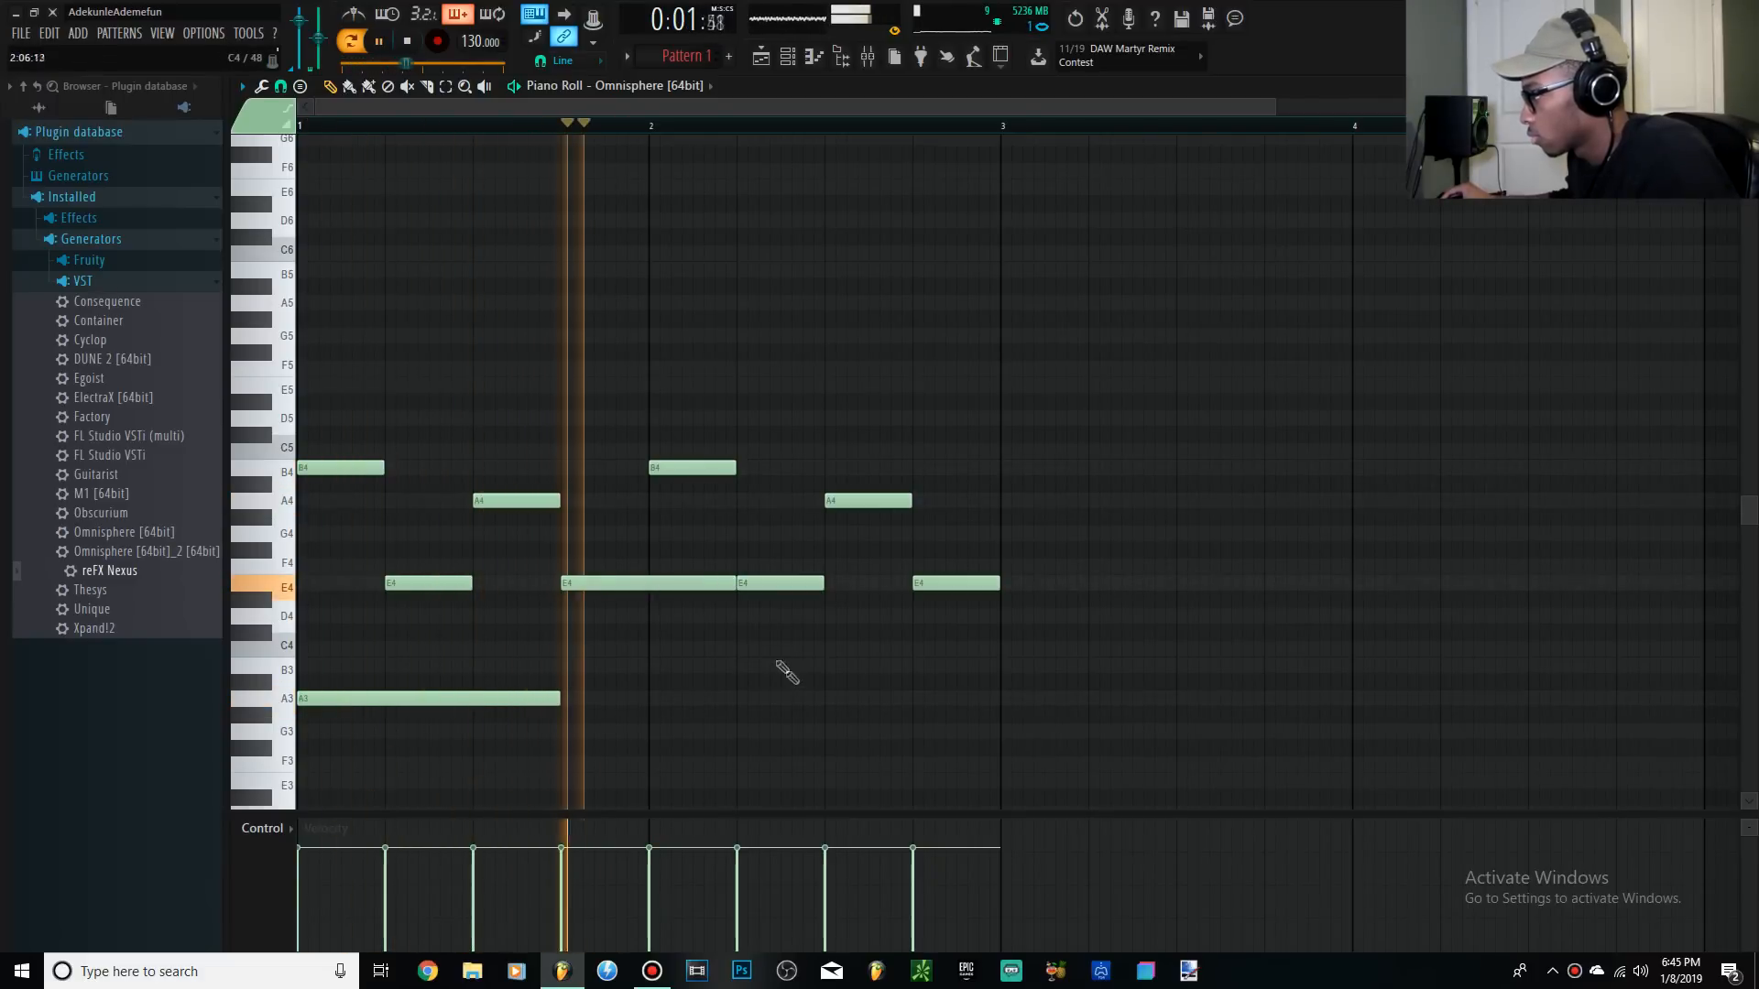
# Add a two-beat B3 bass note on beat 3 of bar 2 and play the pattern
pyautogui.press('space')
pyautogui.click(723, 663)
pyautogui.moveTo(791, 665); pyautogui.dragTo(823, 659)
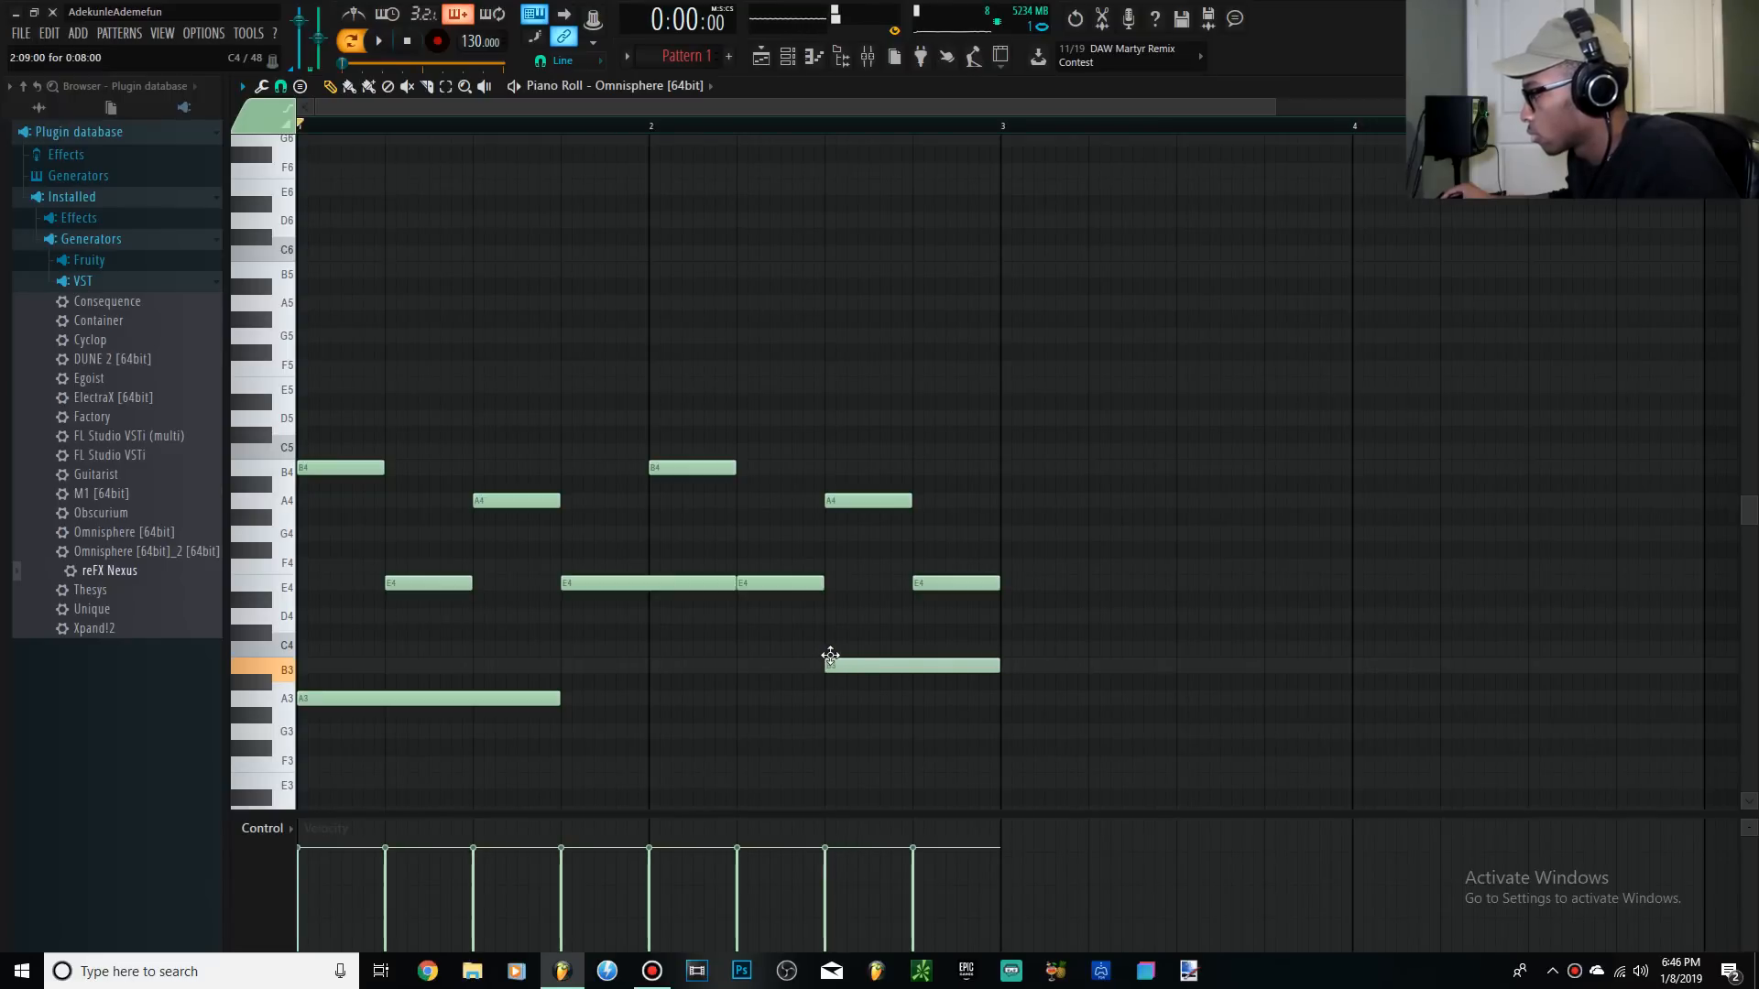
pyautogui.press('space')
pyautogui.moveTo(332, 427); pyautogui.dragTo(482, 609)
pyautogui.press('space')
# Fill bar 3 with a two-beat C4 bass note followed by a two-beat B3 bass note
pyautogui.click(1007, 647)
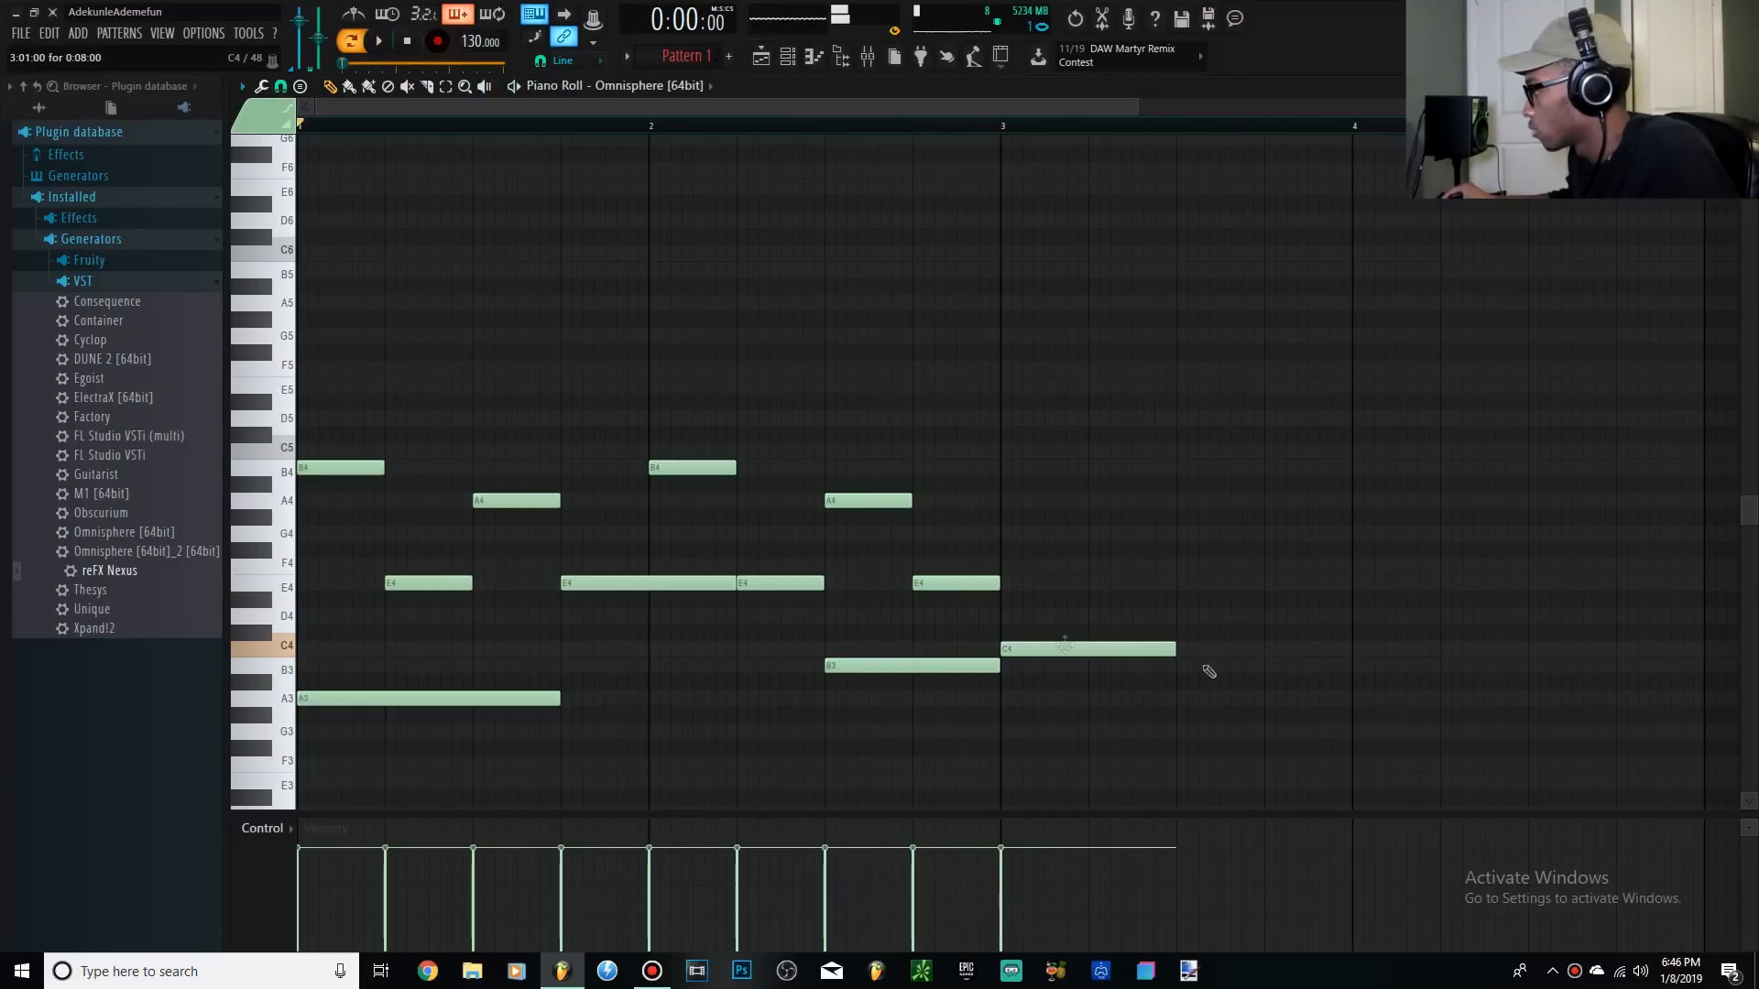
pyautogui.moveTo(1184, 666); pyautogui.dragTo(1167, 667)
pyautogui.press('space')
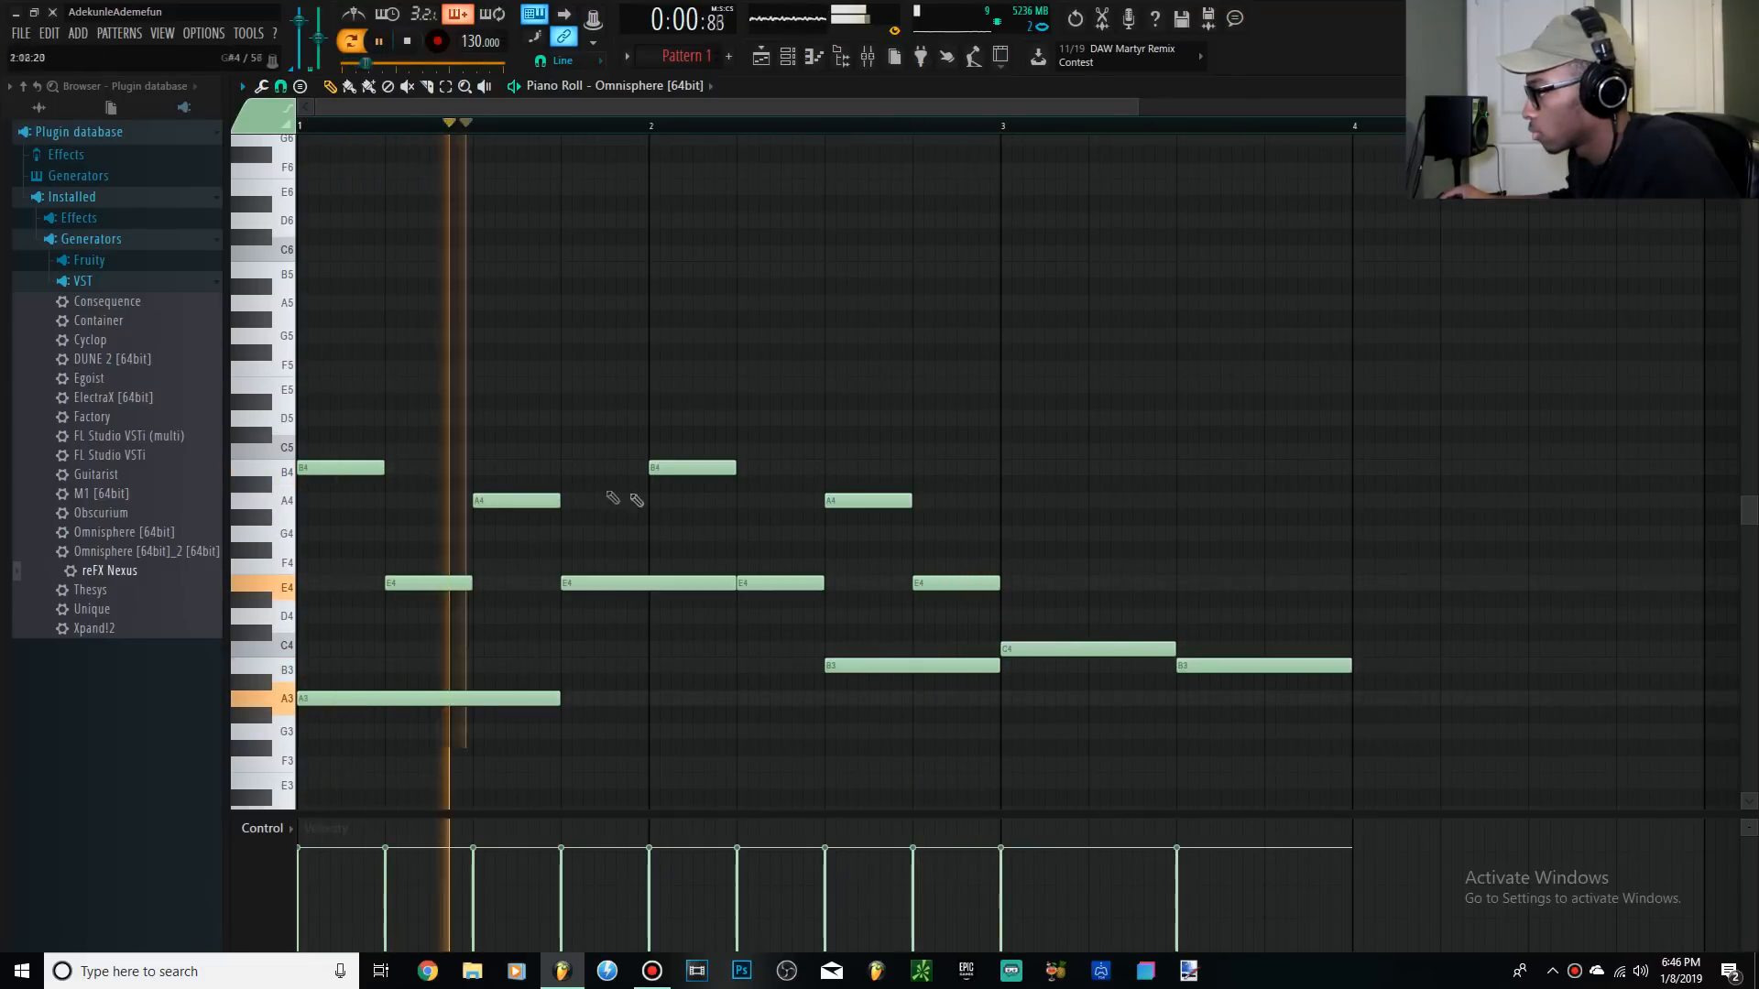
# Copy the four melody notes of bar 1 into bar 3 and shorten the copied last E4 to one beat
pyautogui.moveTo(338, 446)
pyautogui.mouseDown()
pyautogui.moveTo(514, 626)
pyautogui.moveTo(594, 631)
pyautogui.mouseUp()
pyautogui.moveTo(331, 470)
pyautogui.mouseDown()
pyautogui.moveTo(1087, 523)
pyautogui.moveTo(1033, 518)
pyautogui.mouseUp()
pyautogui.press('space')
pyautogui.click(1422, 510)
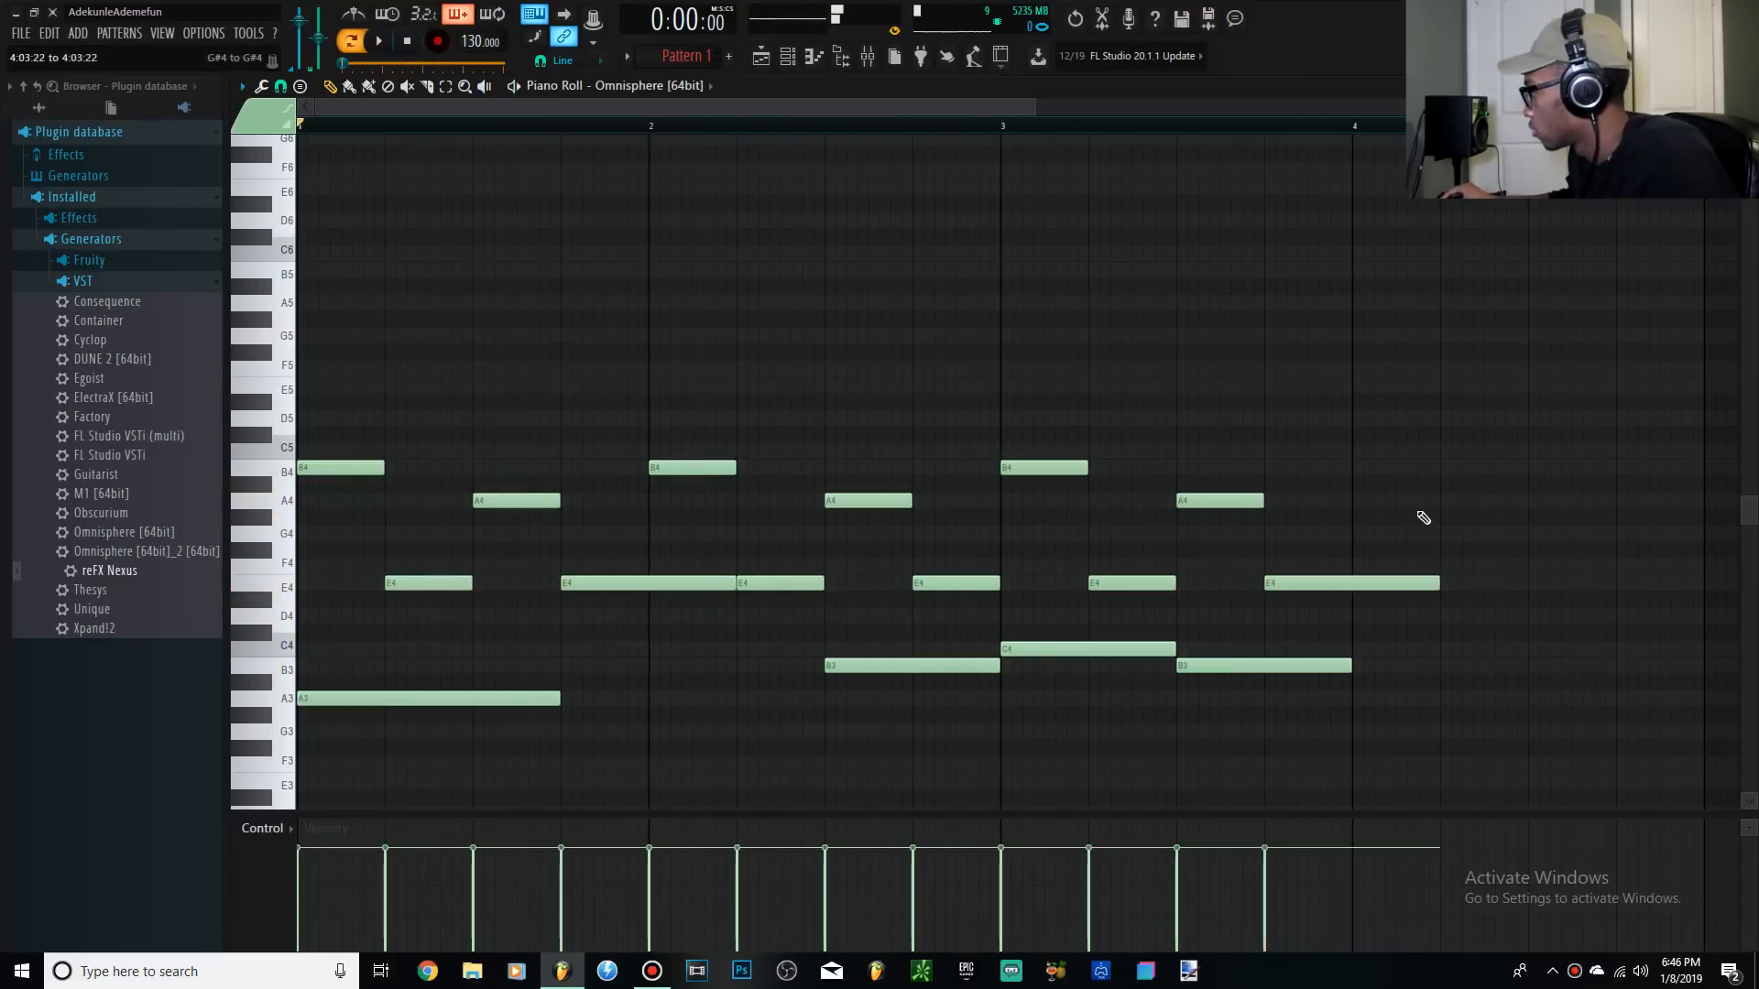
pyautogui.moveTo(1435, 581); pyautogui.dragTo(1348, 583)
pyautogui.press('space')
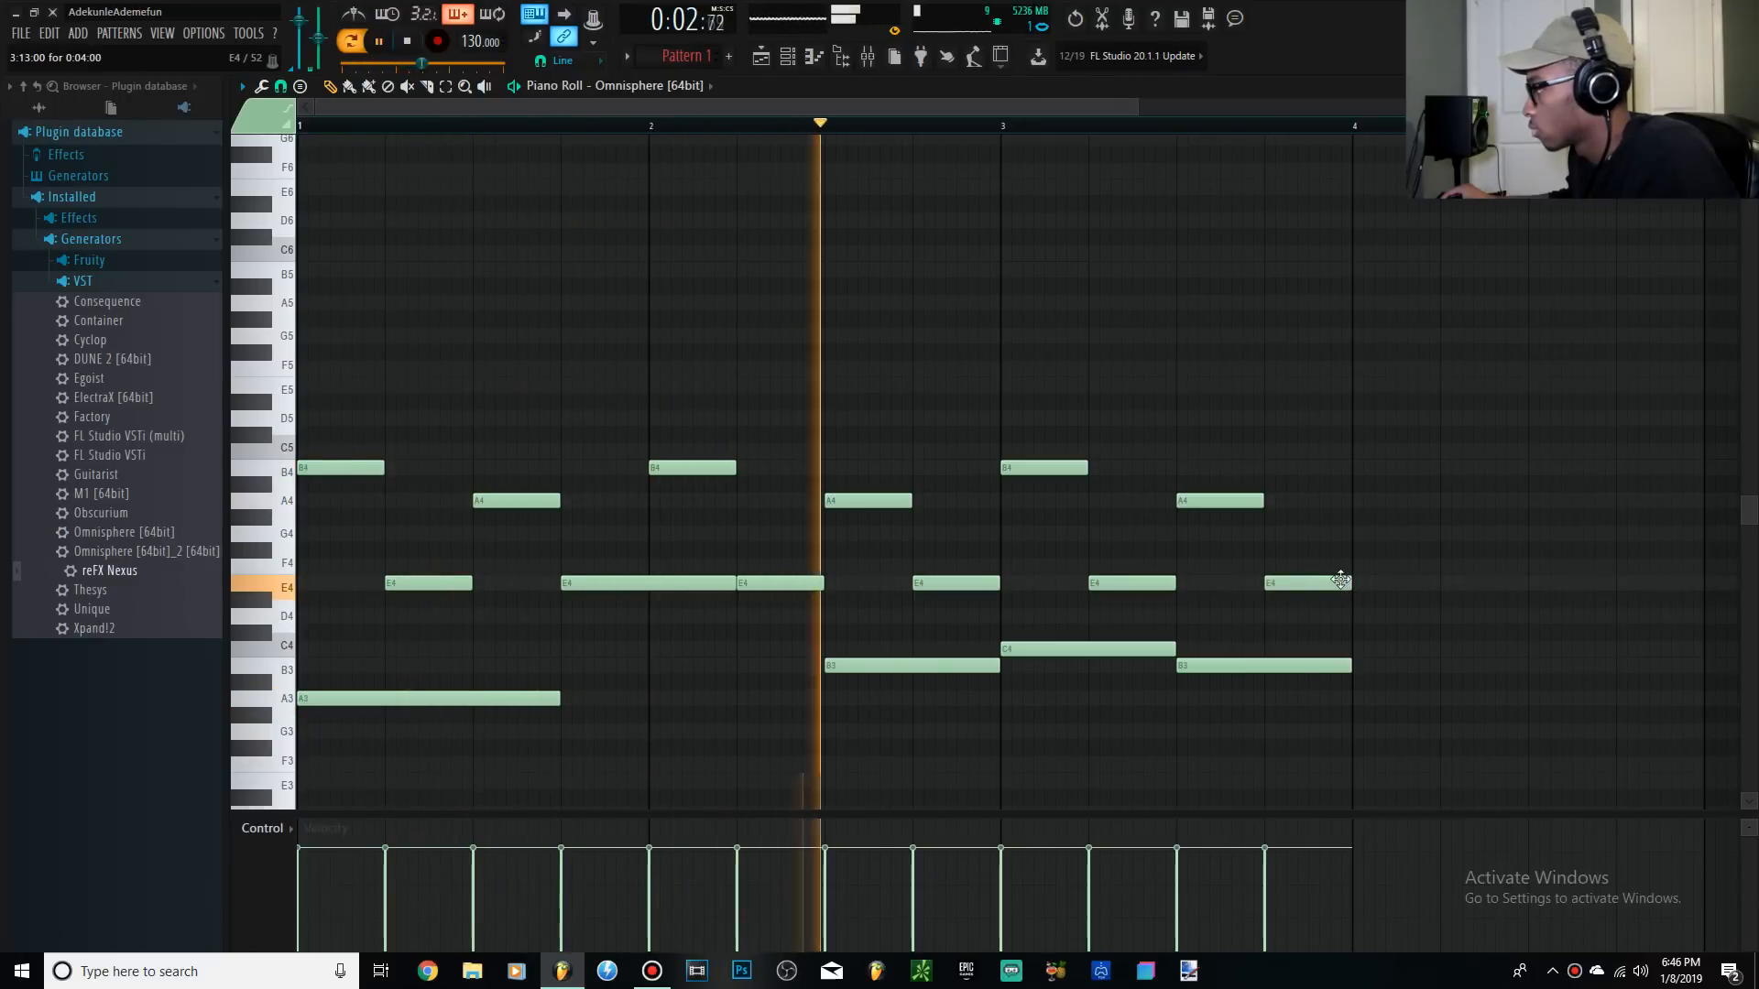
# Delete the B3 bass note in bar 3 and extend the C4 bass note to fill the bar
pyautogui.press('space')
pyautogui.moveTo(1214, 665); pyautogui.dragTo(1303, 662)
pyautogui.scroll(-2, 1291, 660)
pyautogui.press('space')
pyautogui.rightClick(1072, 668)
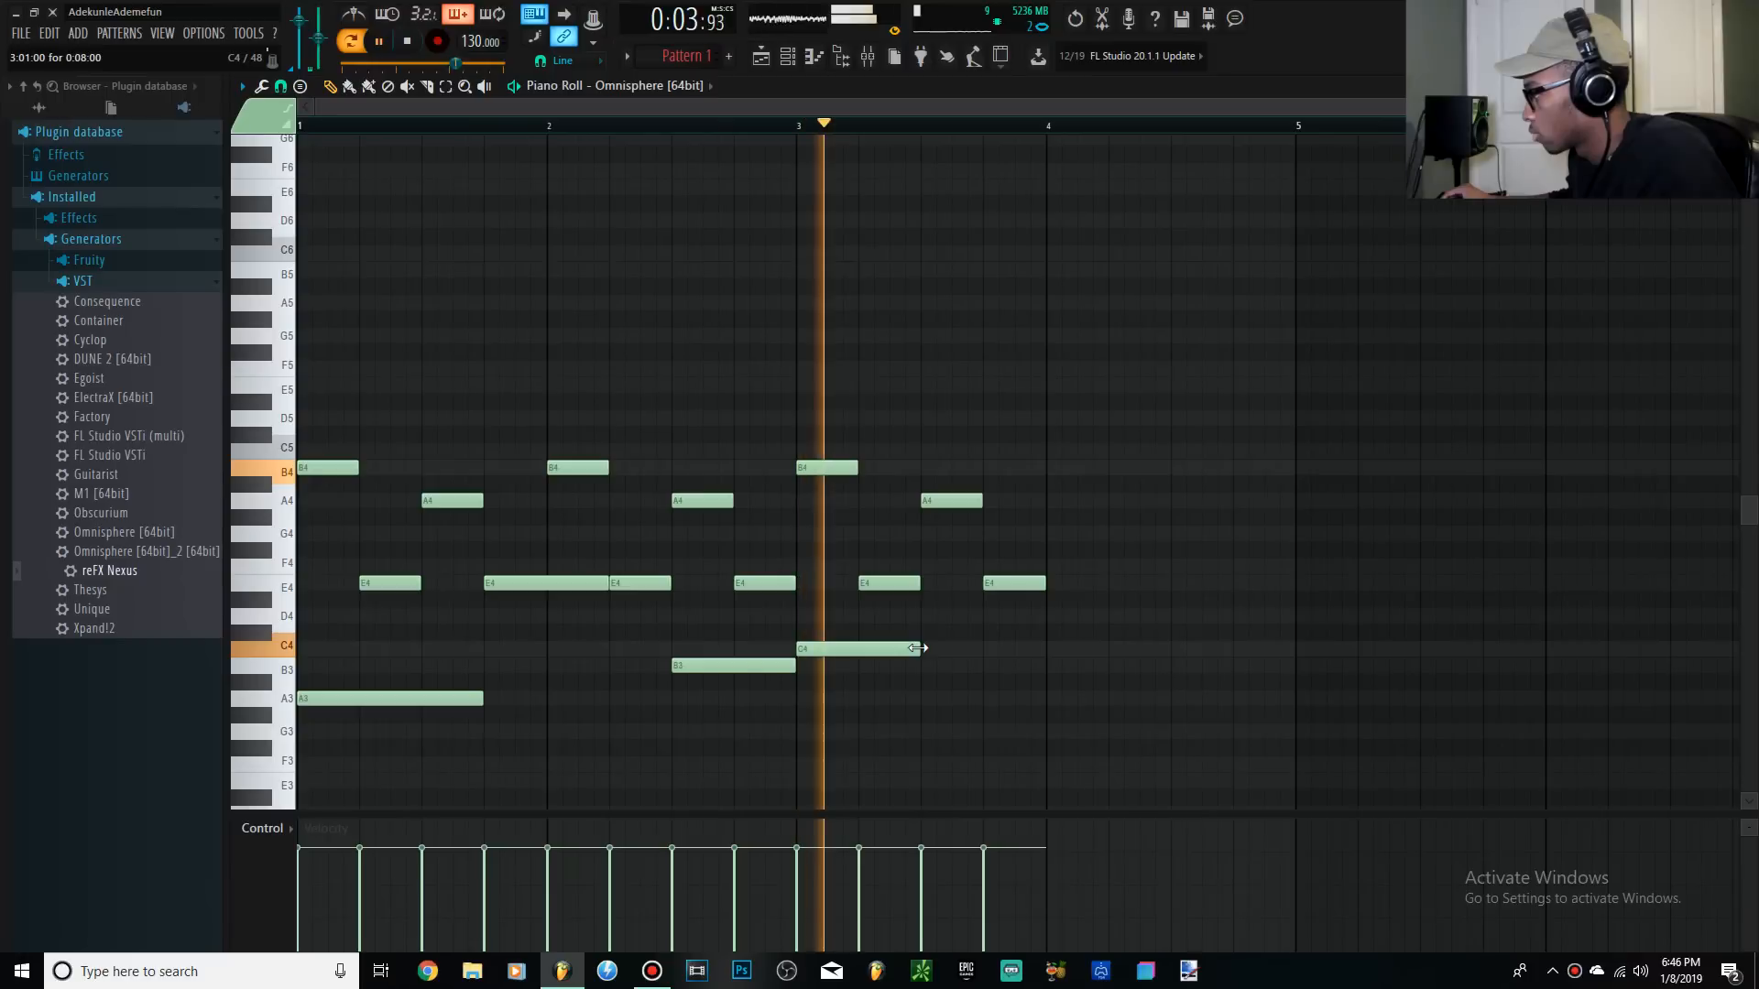
pyautogui.moveTo(918, 647); pyautogui.dragTo(1045, 647)
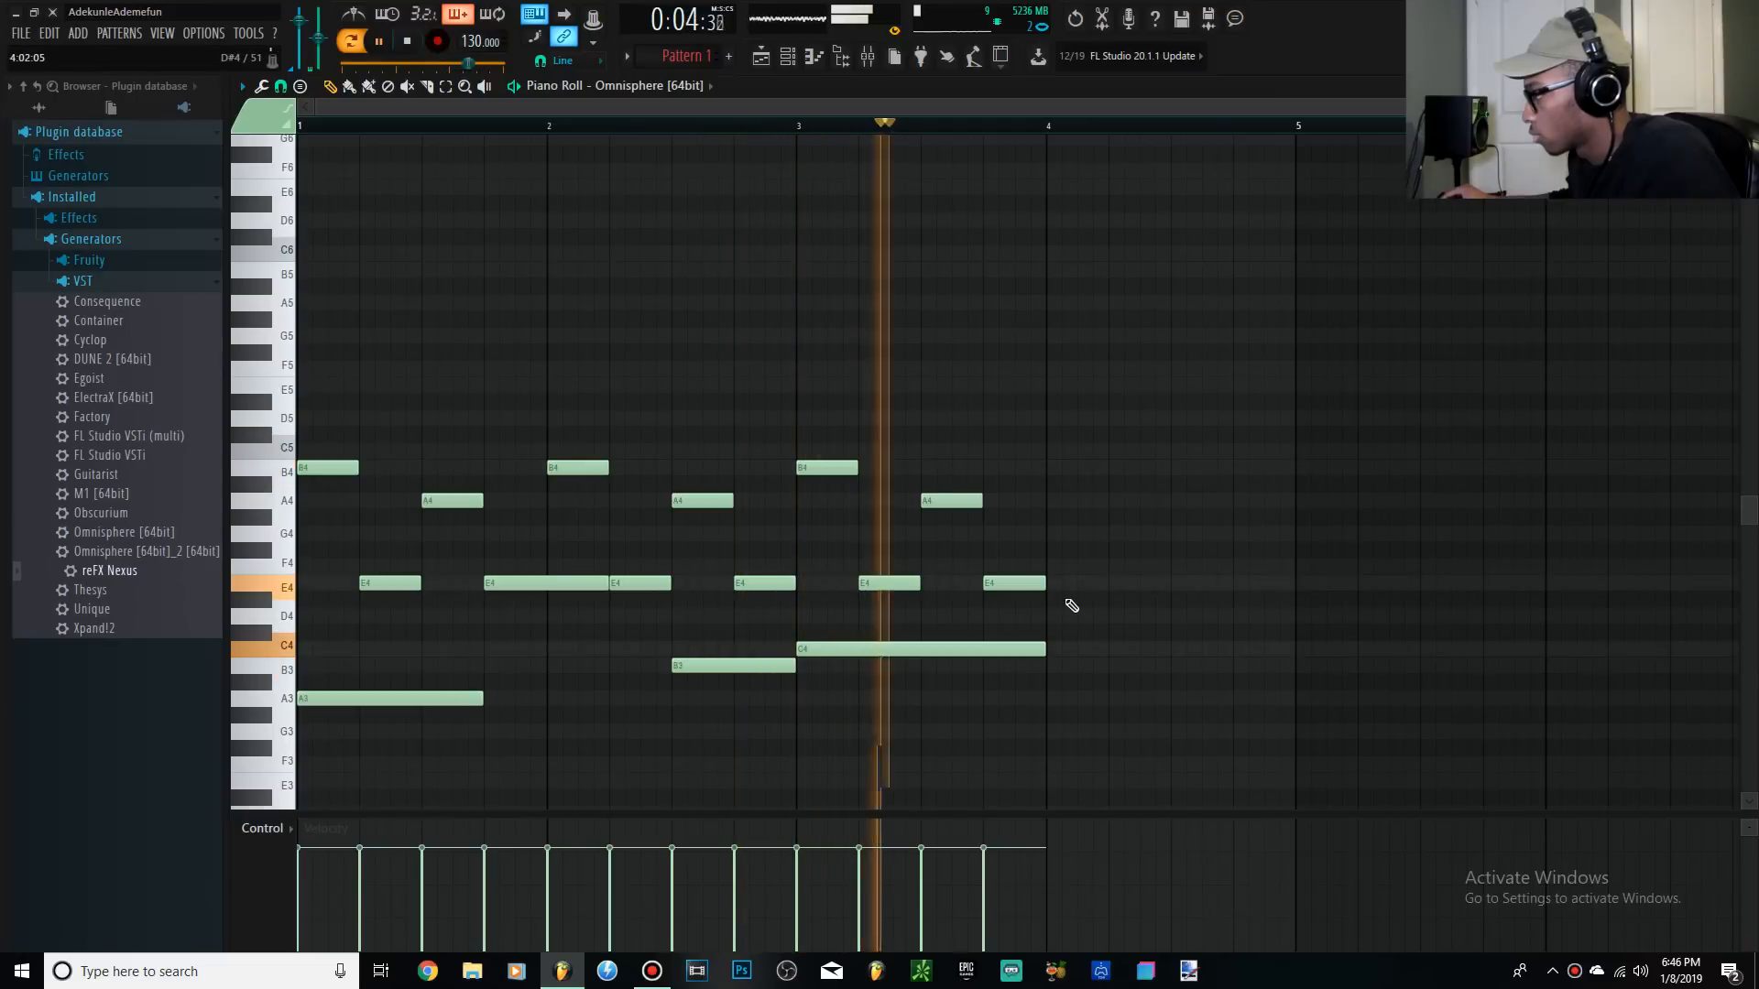
pyautogui.press('space')
# Copy the four melody notes into bar 4 and add a B3 bass note lasting the whole bar
pyautogui.moveTo(1061, 621); pyautogui.dragTo(1060, 486)
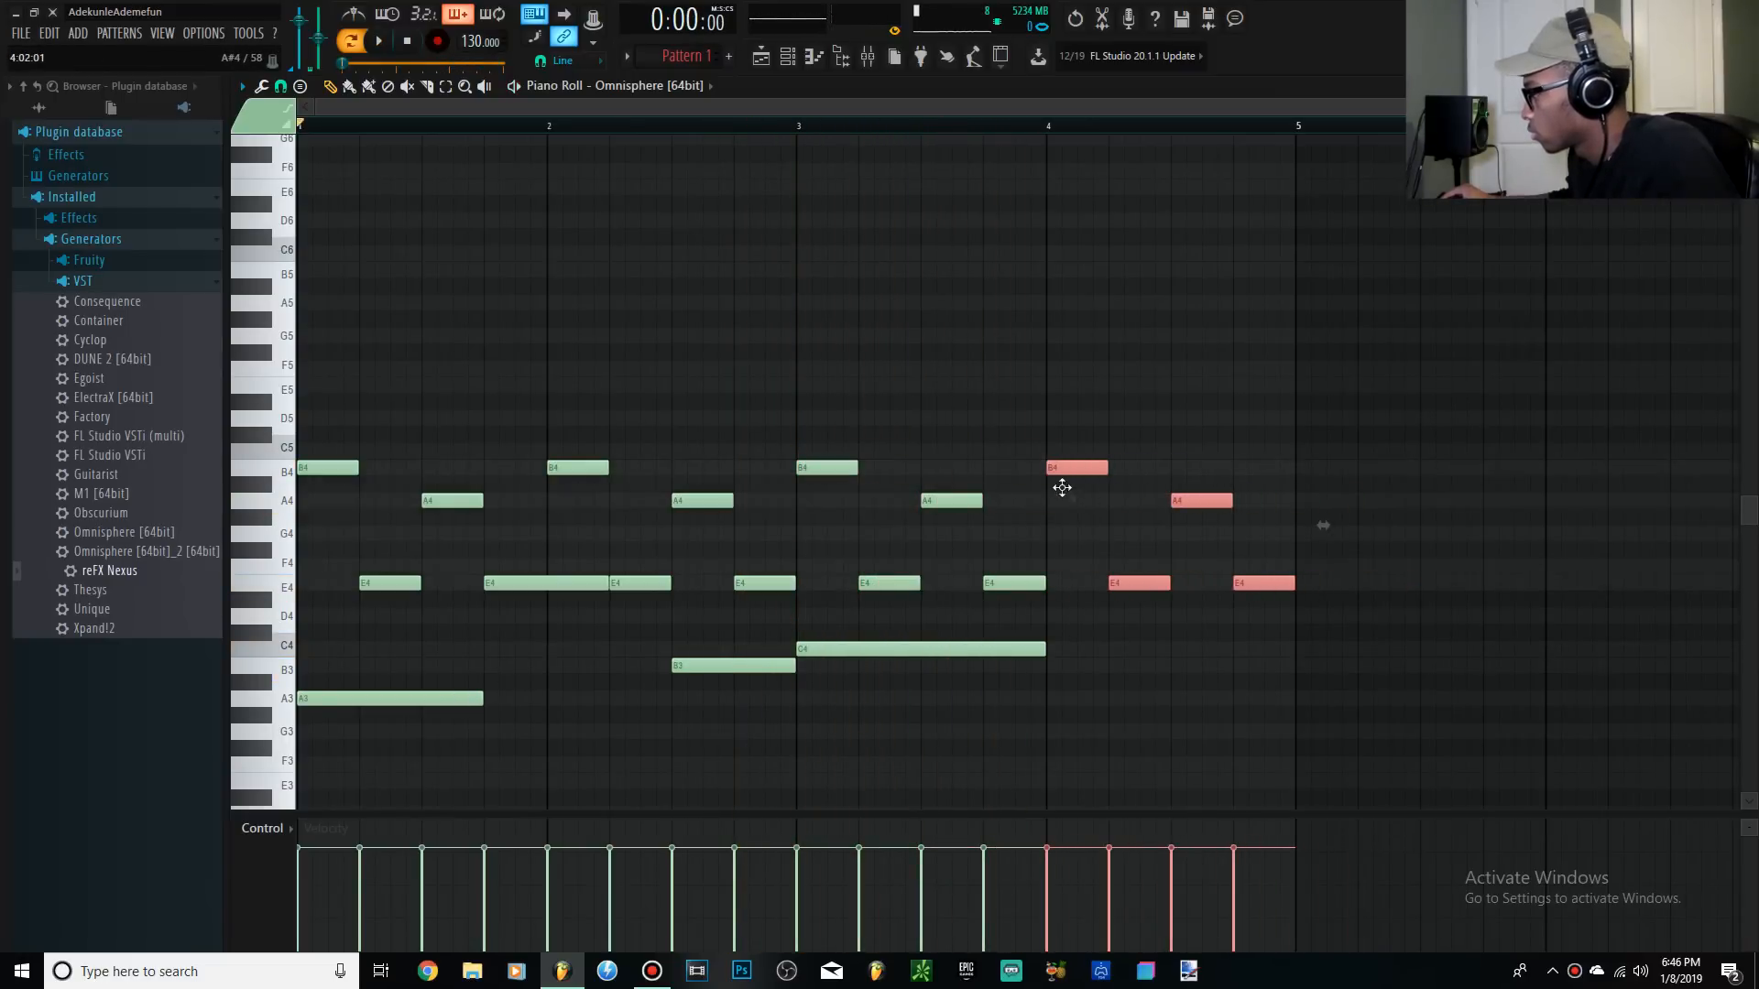
pyautogui.click(1053, 666)
pyautogui.press('space')
pyautogui.moveTo(1050, 666); pyautogui.dragTo(1276, 656)
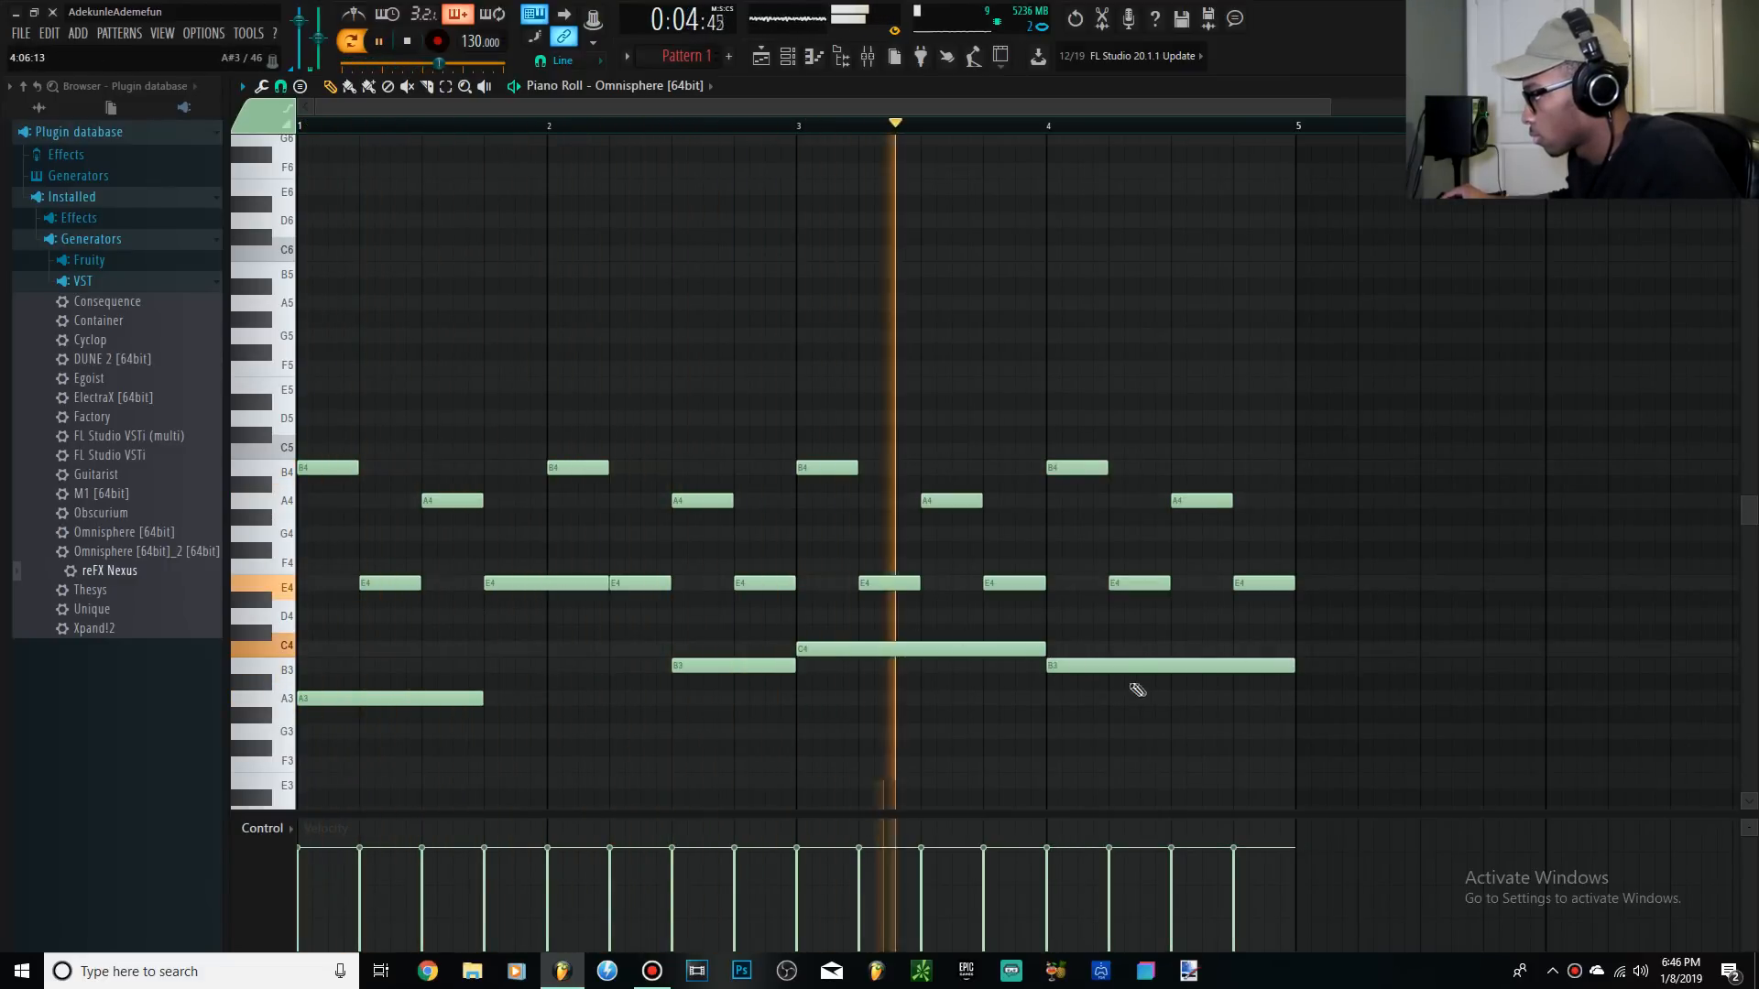
pyautogui.press('space')
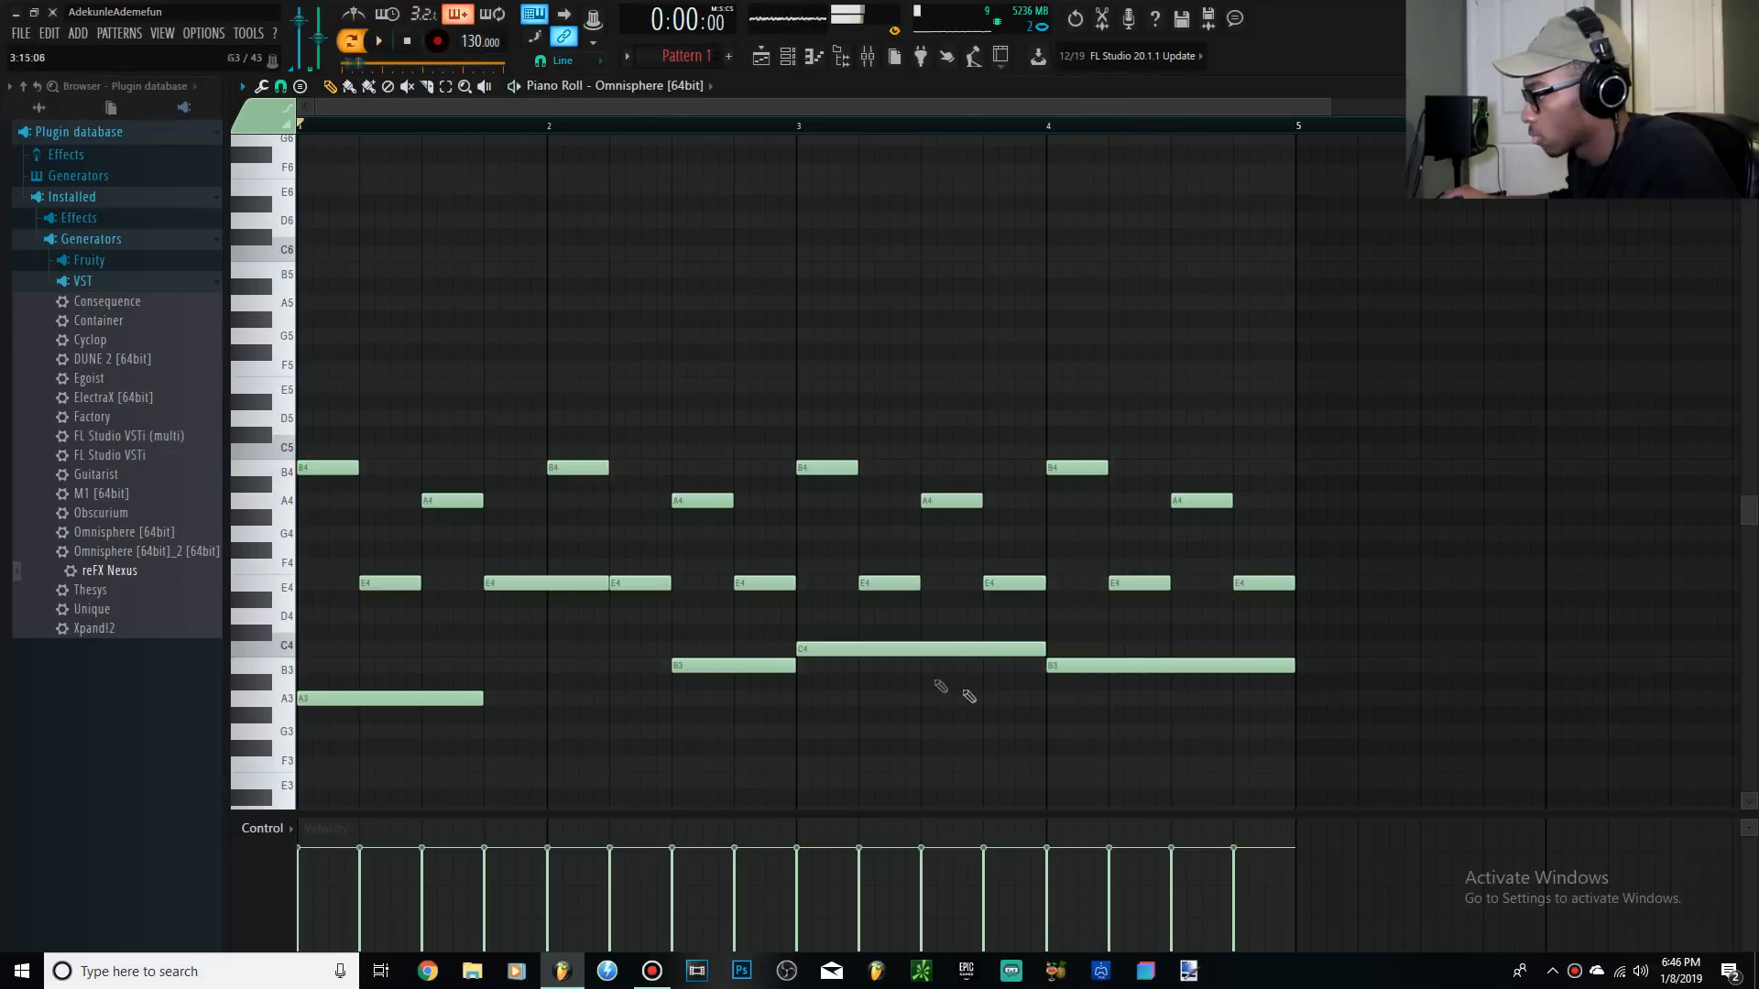
pyautogui.click(308, 550)
pyautogui.rightClick(310, 550)
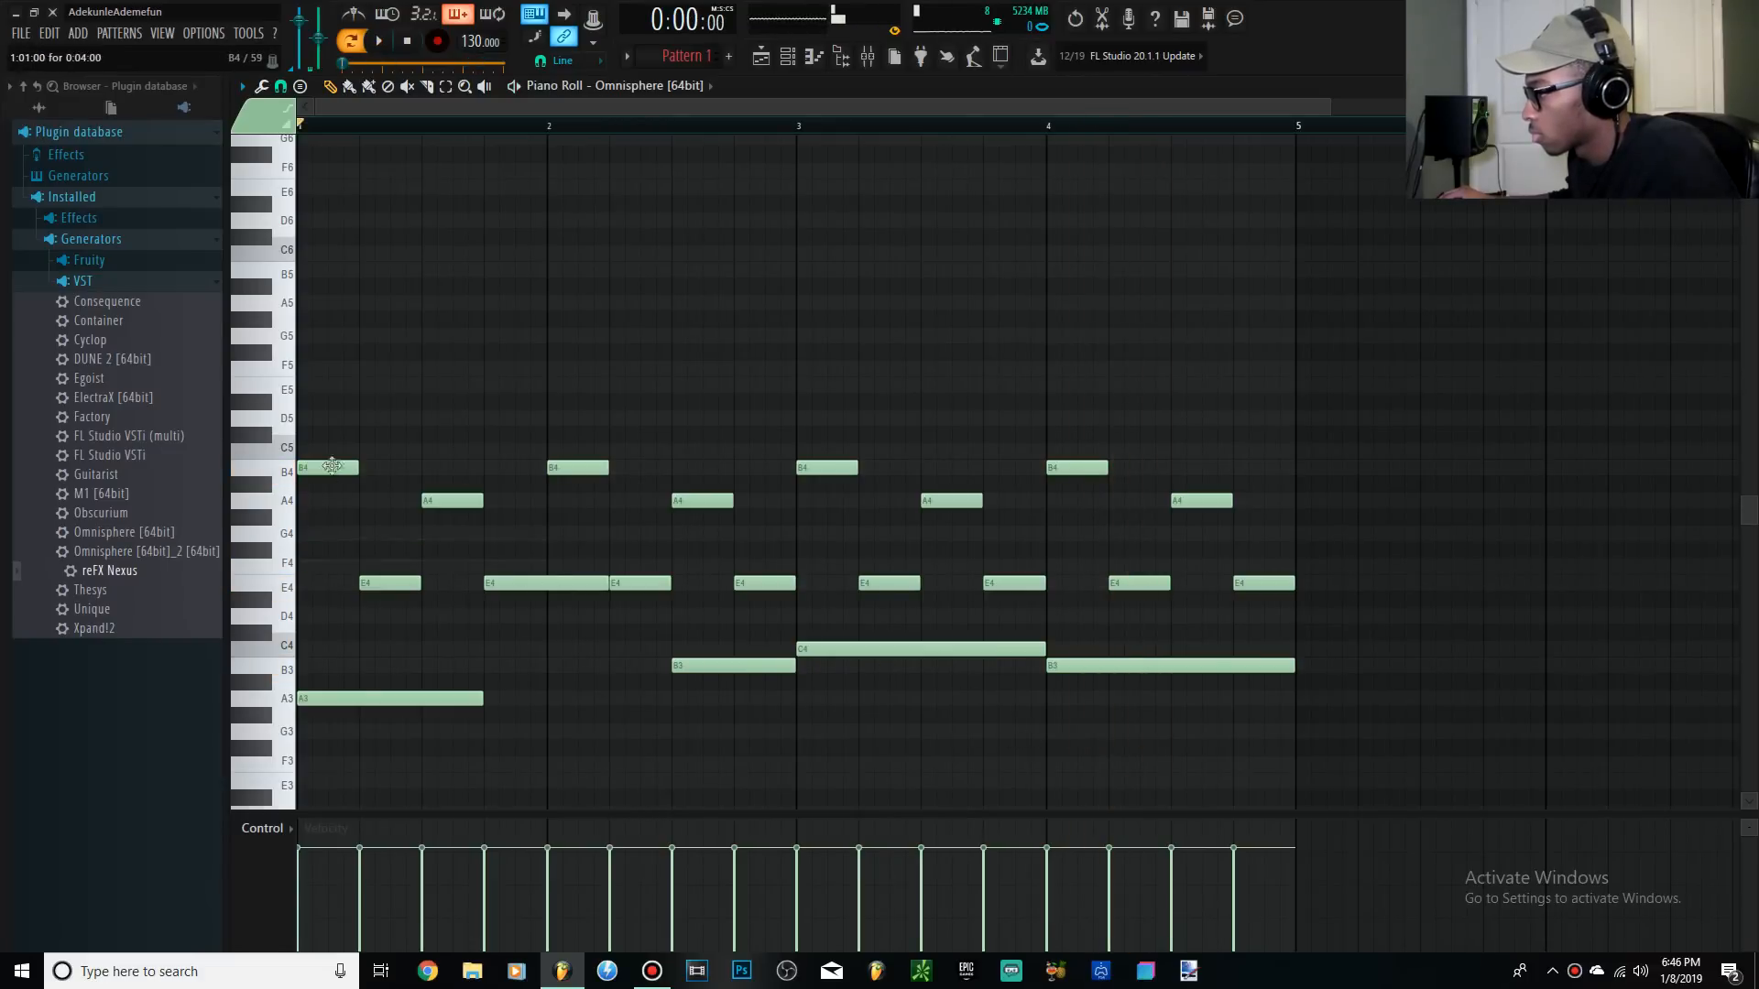
pyautogui.click(346, 431)
pyautogui.rightClick(367, 438)
# Select all the notes and transpose them down one semitone
pyautogui.press('space')
pyautogui.hotkey('ctrl', 'space')
pyautogui.moveTo(1418, 735)
pyautogui.mouseDown()
pyautogui.moveTo(452, 466)
pyautogui.moveTo(275, 393)
pyautogui.mouseUp()
pyautogui.press('Down')
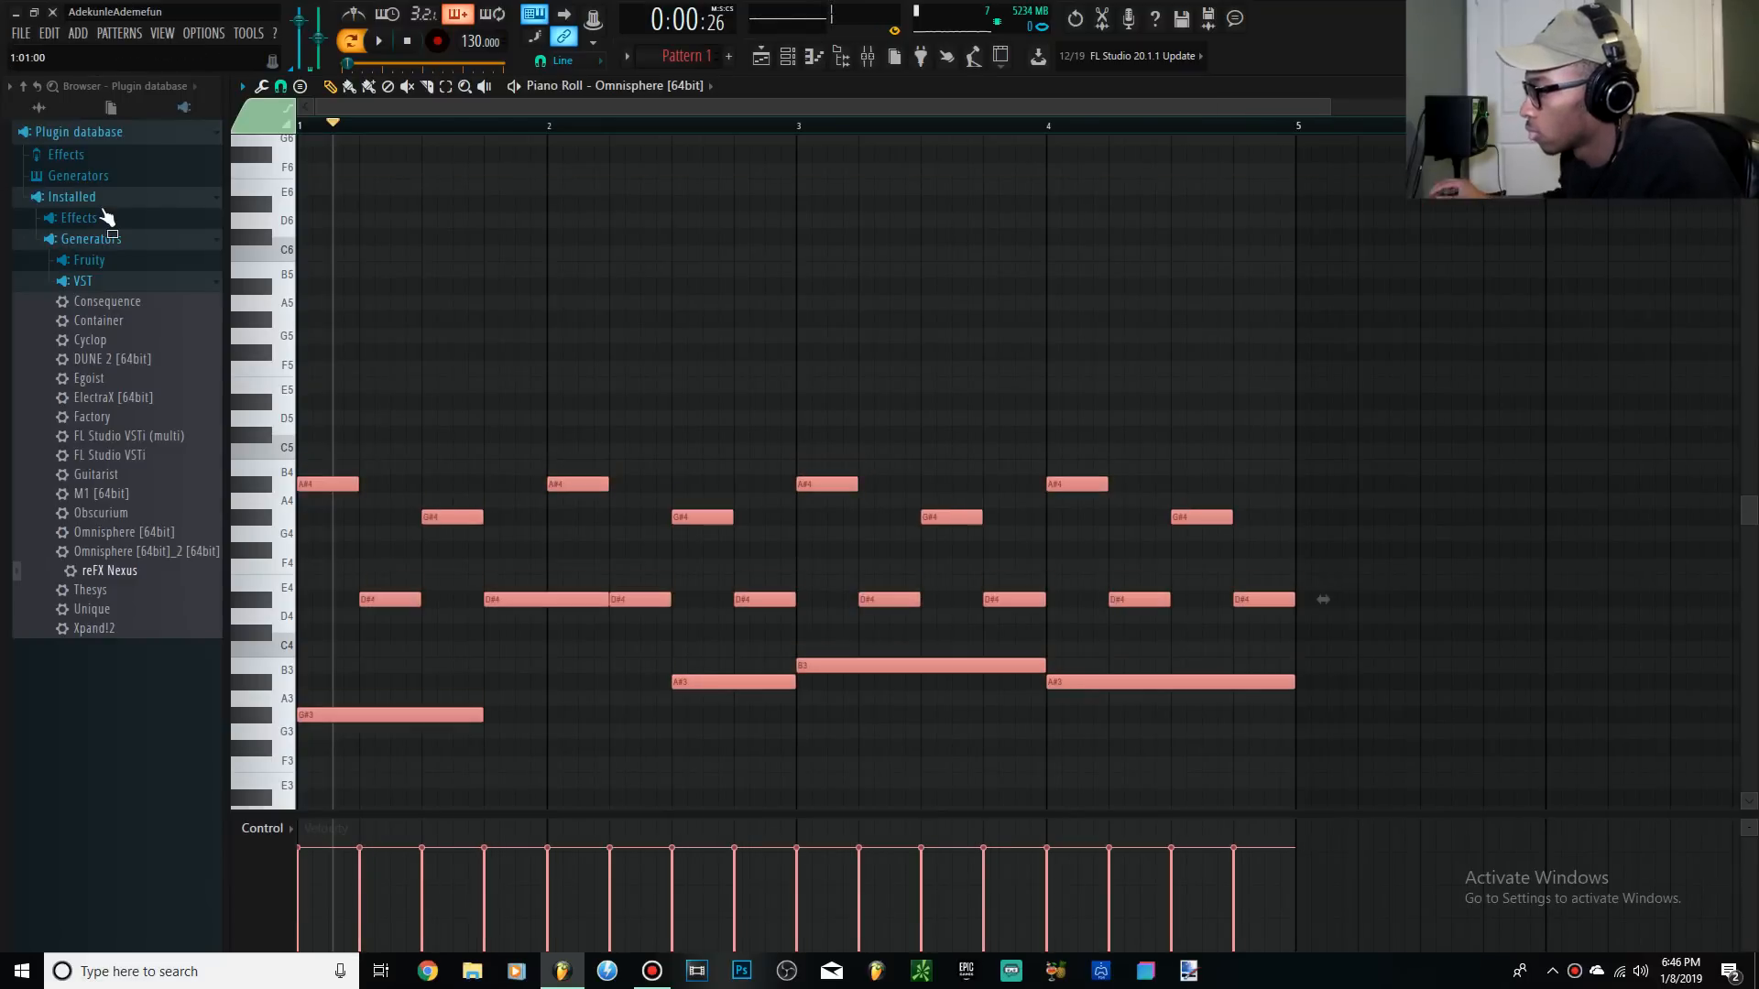
pyautogui.press('space')
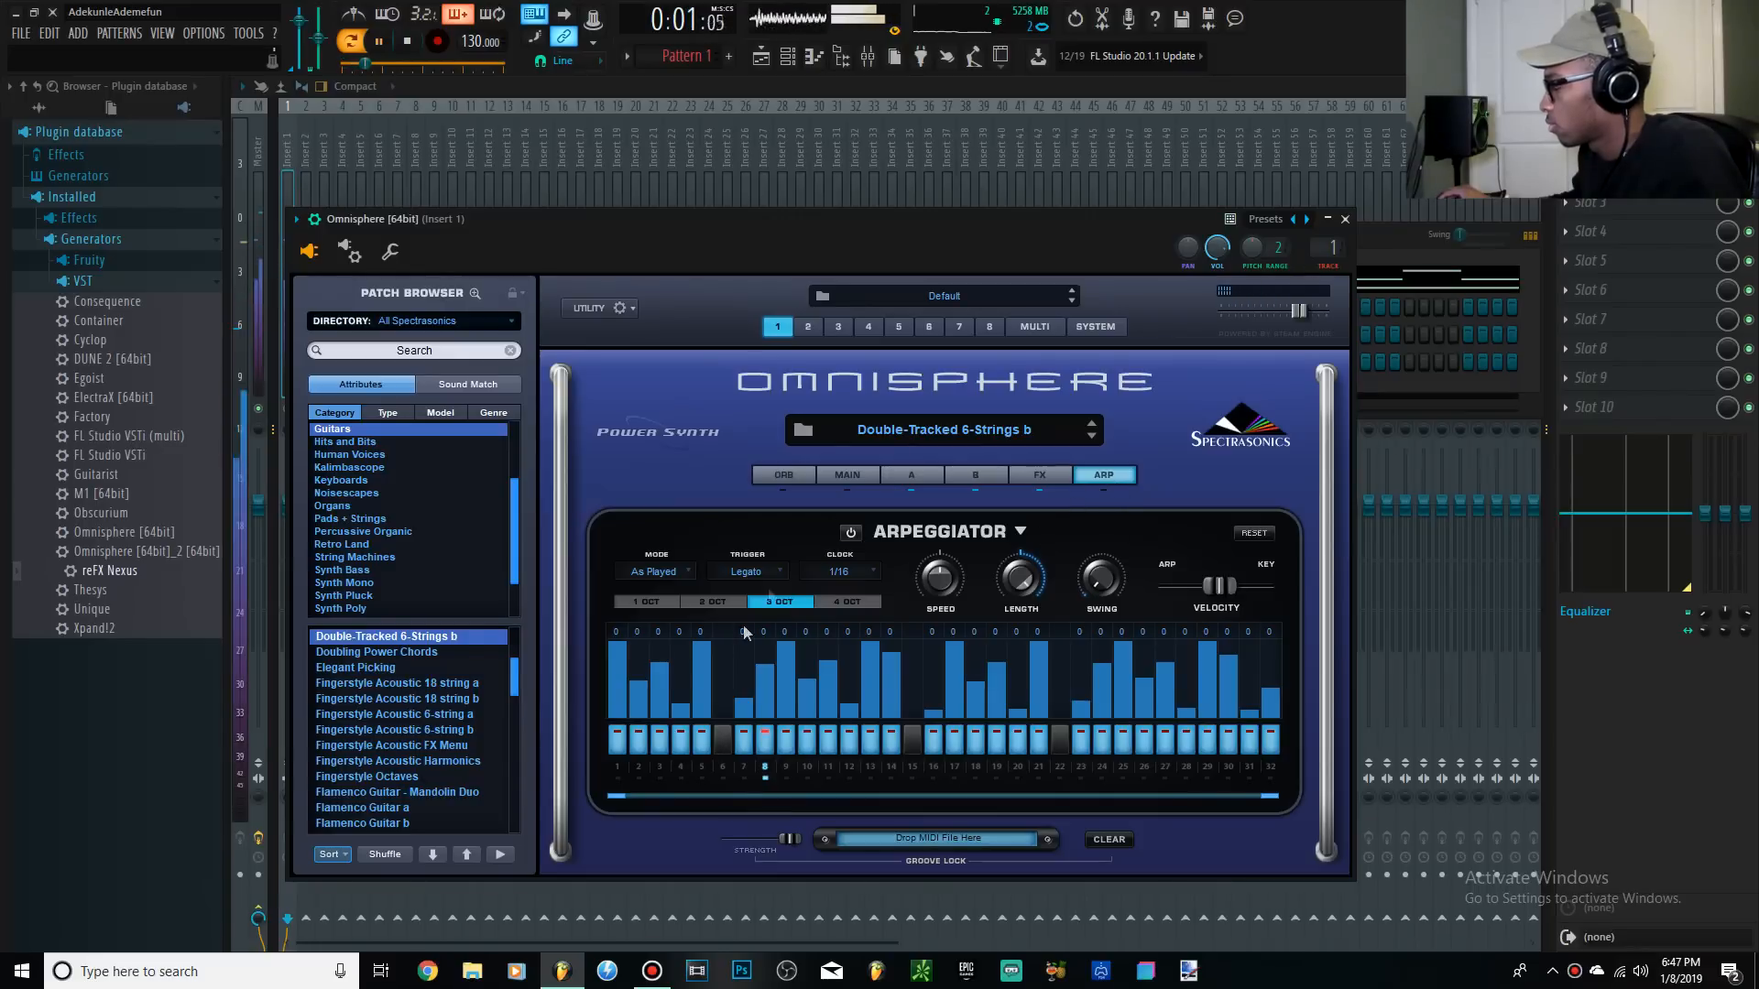
# Add the Pro-Verb reverb to the second common effect slot of the guitar patch and raise its mix slightly
pyautogui.click(1038, 474)
pyautogui.click(679, 644)
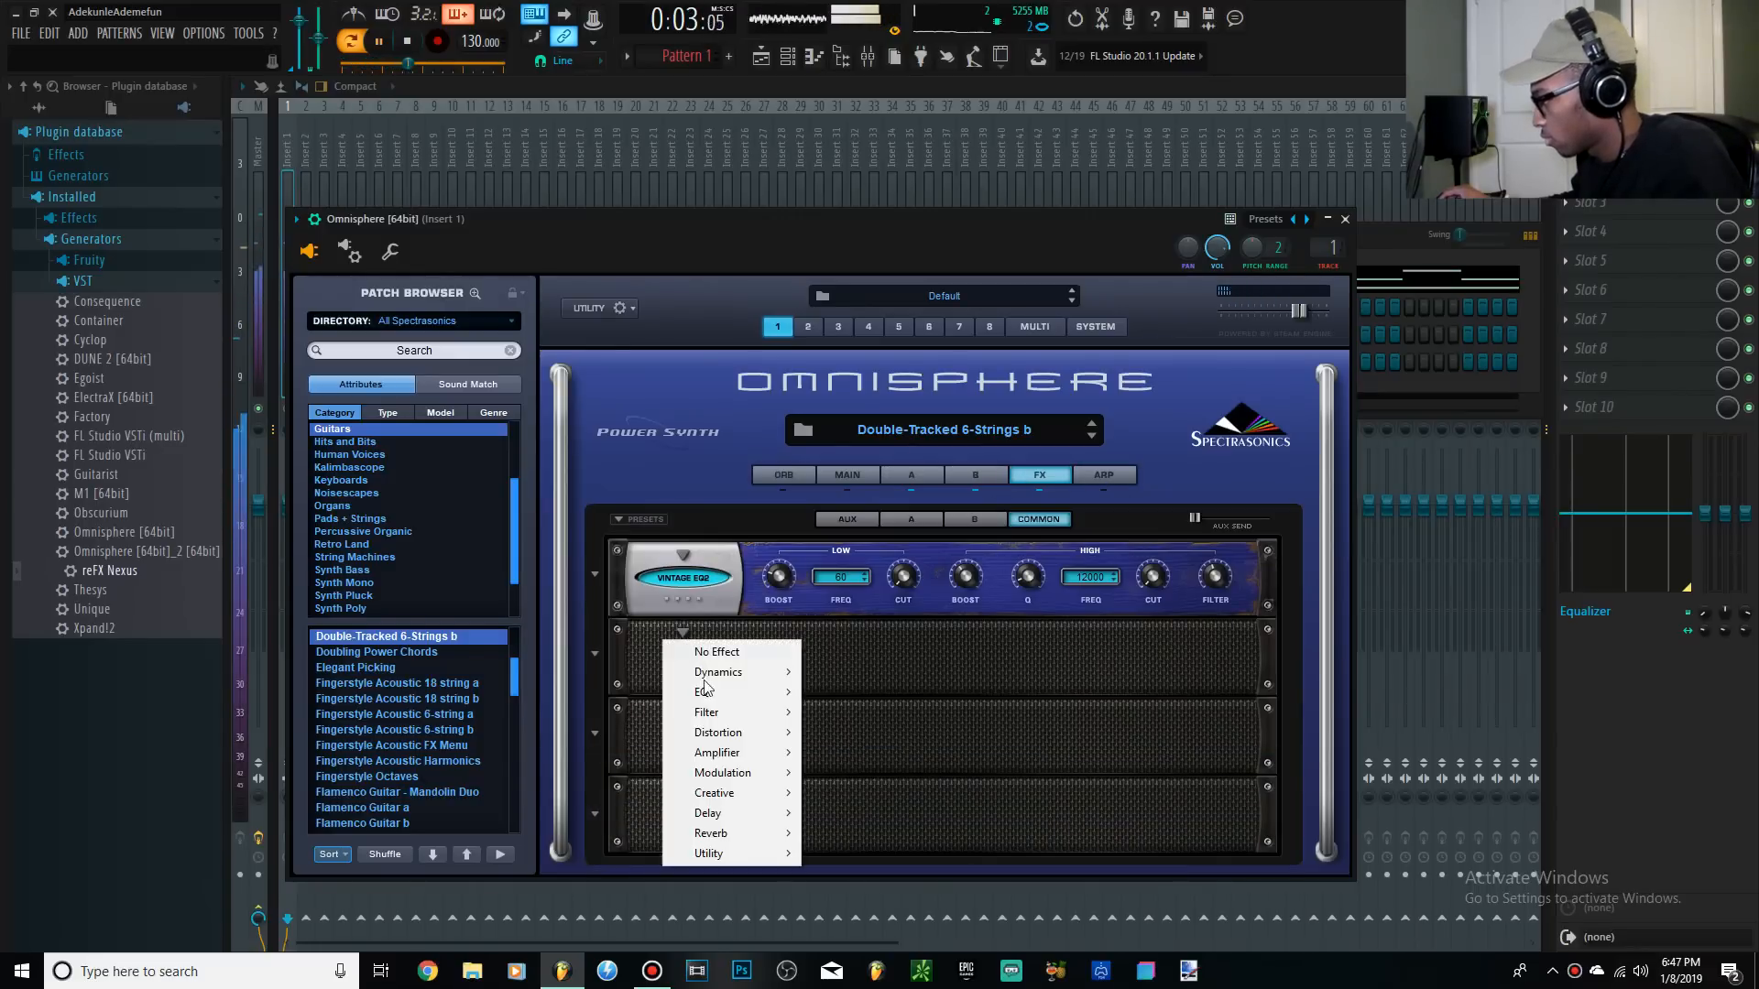
pyautogui.moveTo(733, 832)
pyautogui.click(847, 835)
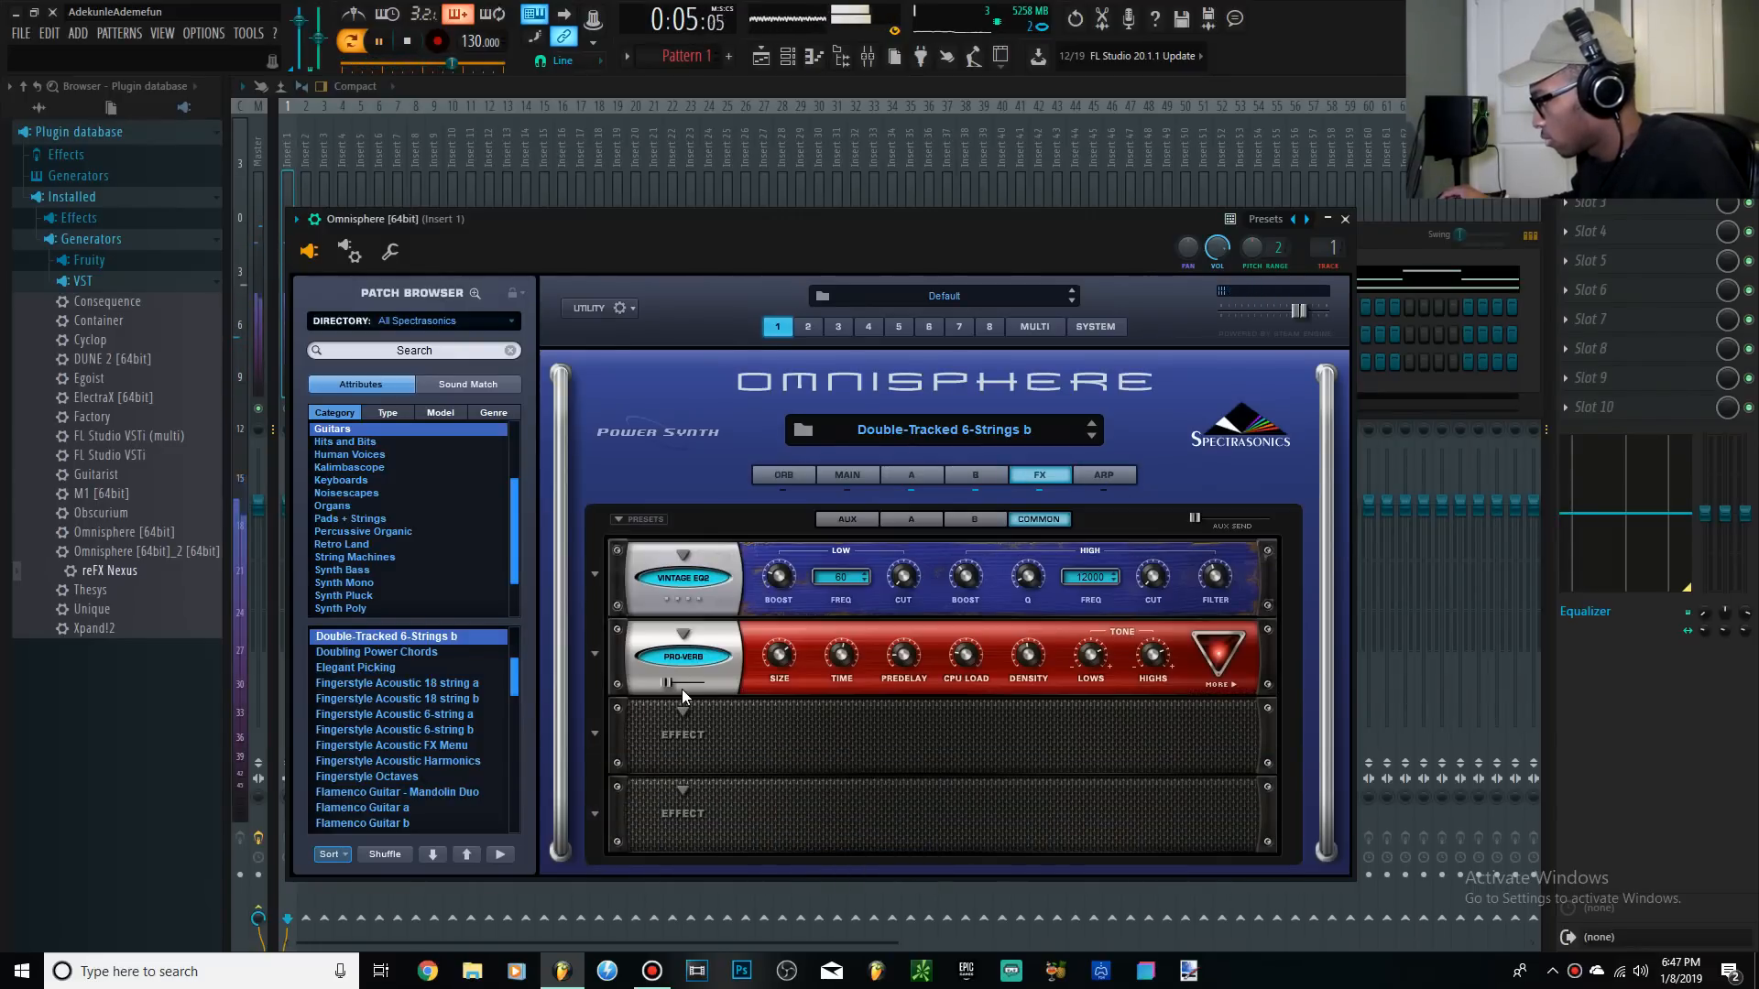
pyautogui.moveTo(842, 654)
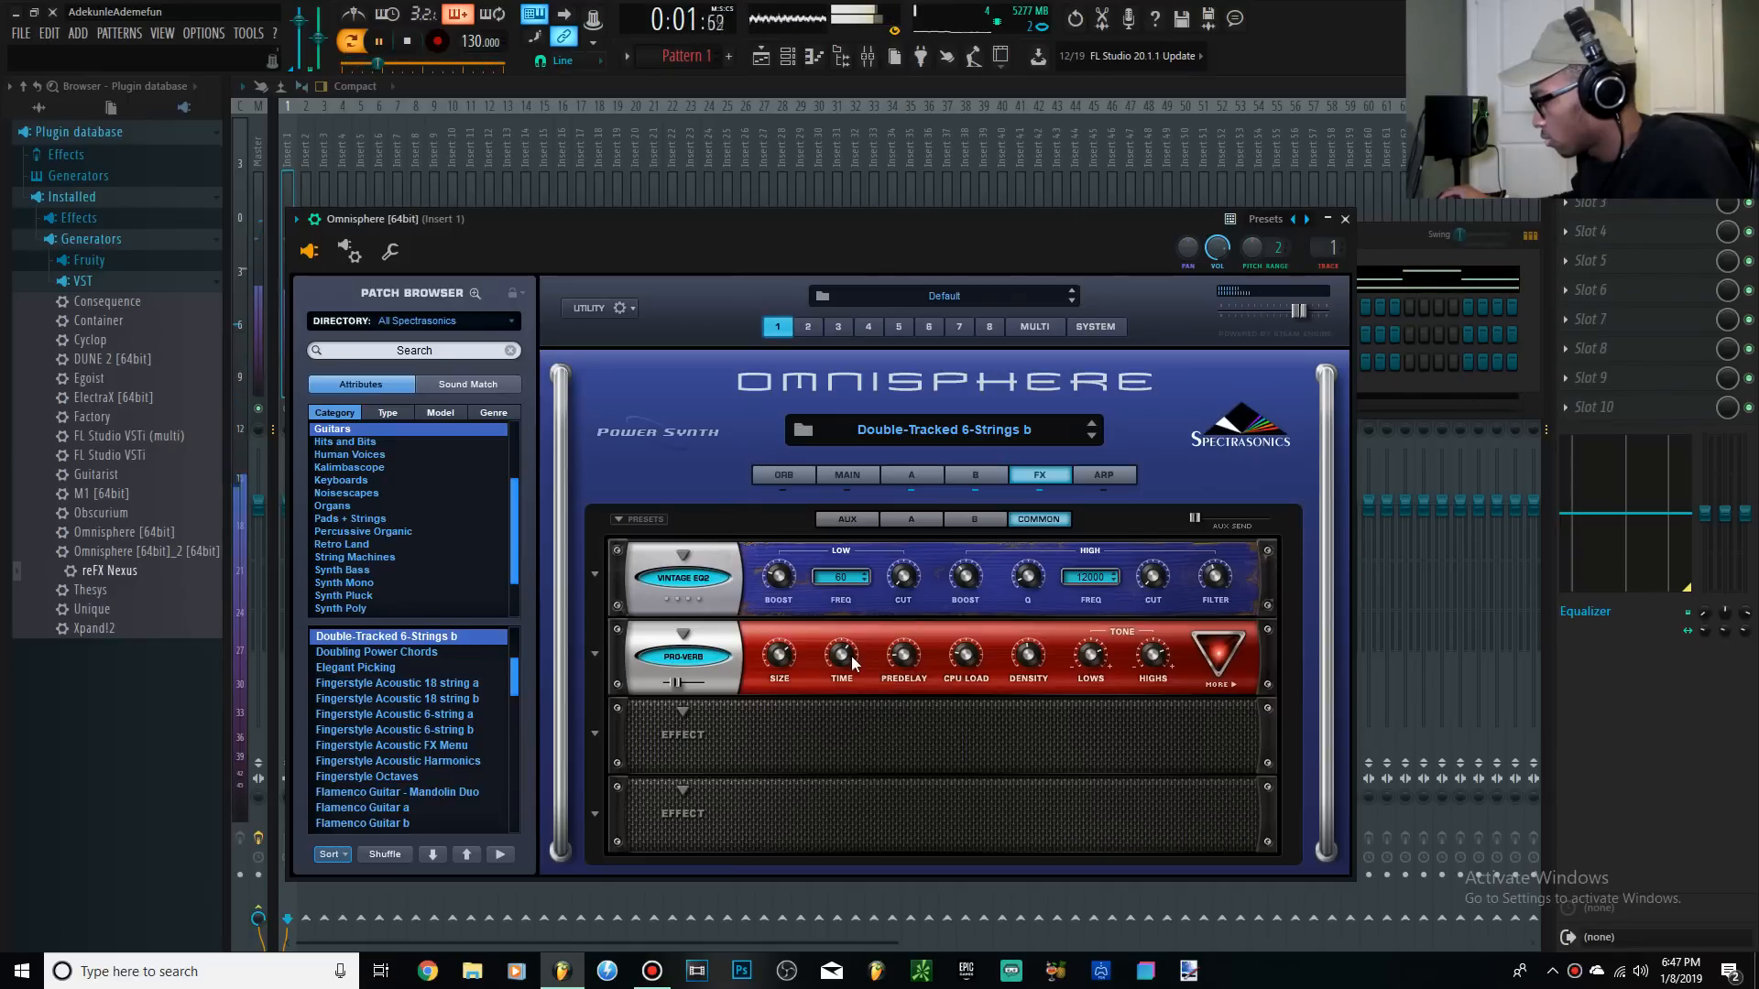
# Move layer A's timbre slider to its minimum, switch layer B off and return to the effects page
pyautogui.click(912, 475)
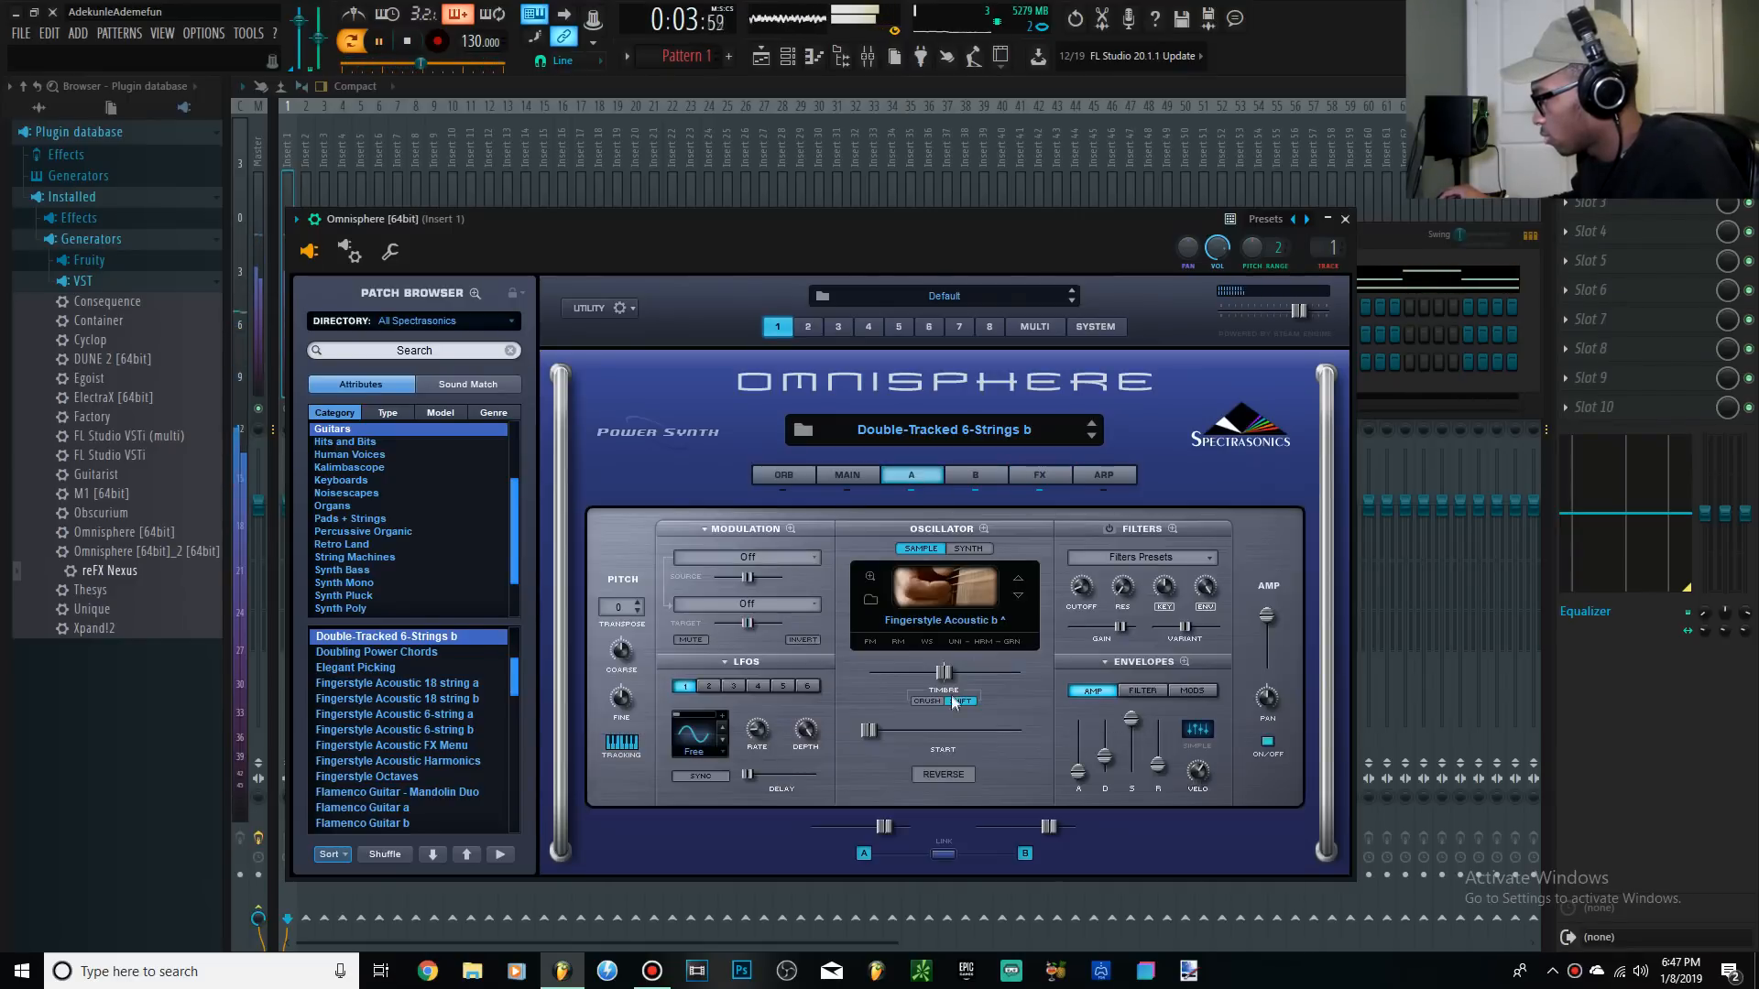
pyautogui.moveTo(943, 676); pyautogui.dragTo(786, 628)
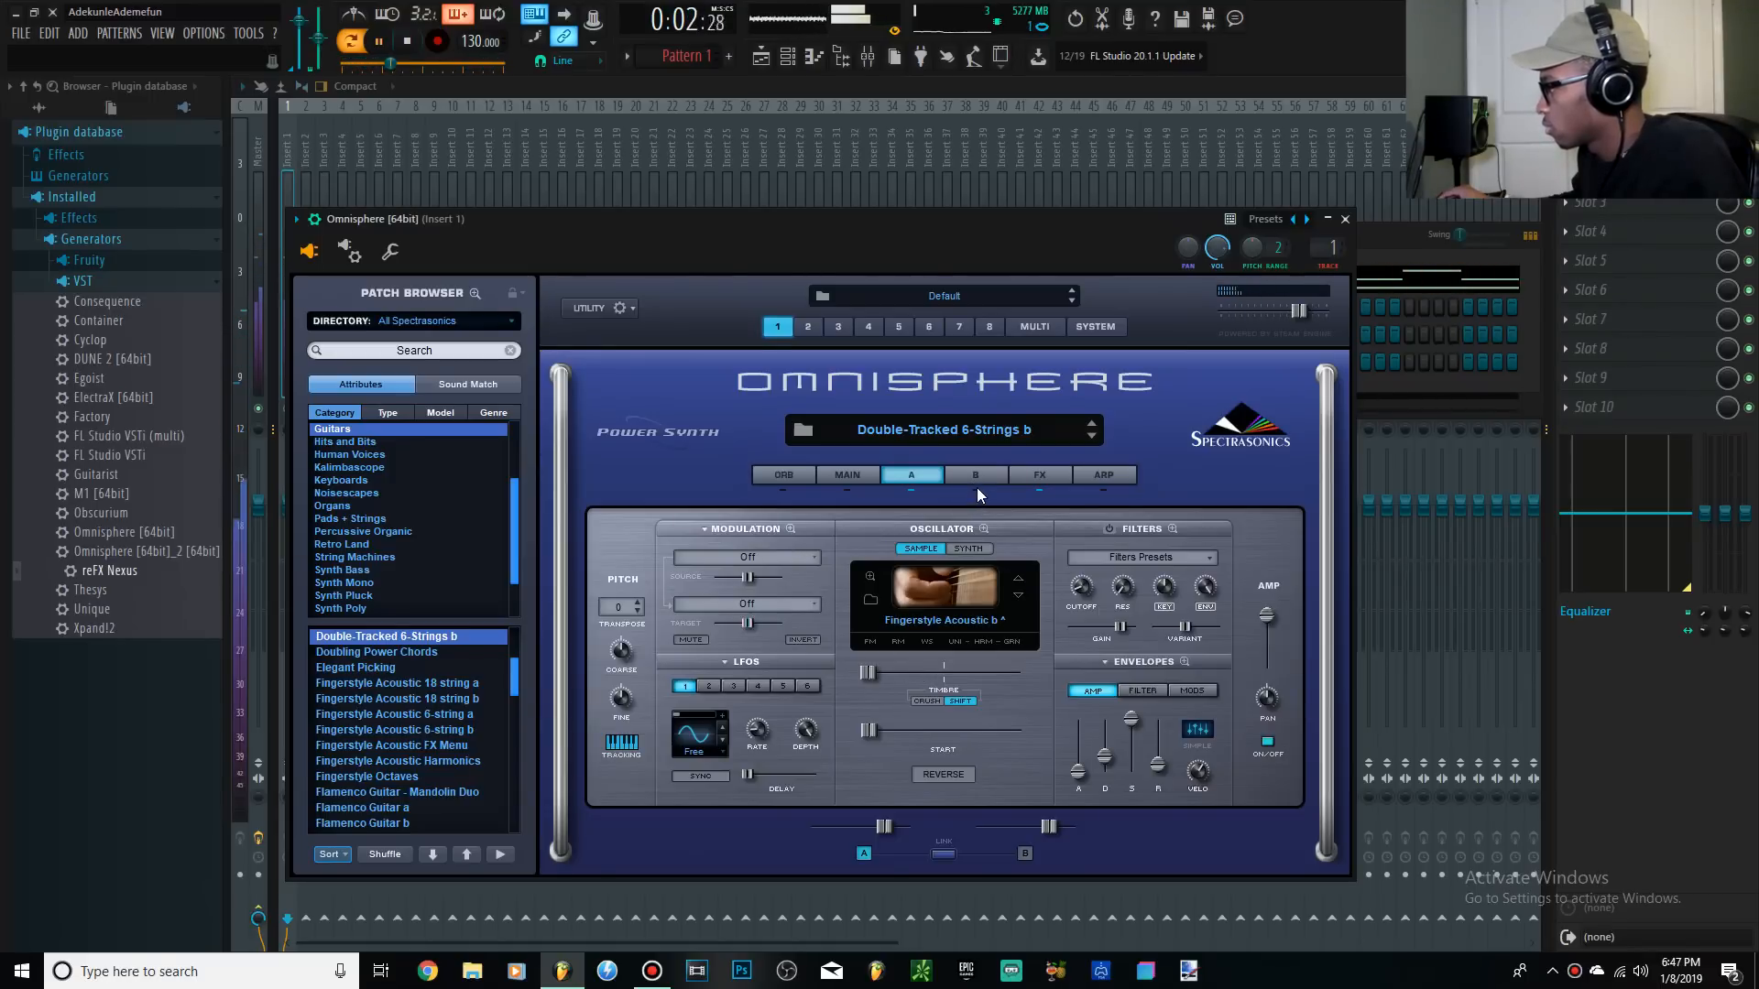
pyautogui.click(1041, 478)
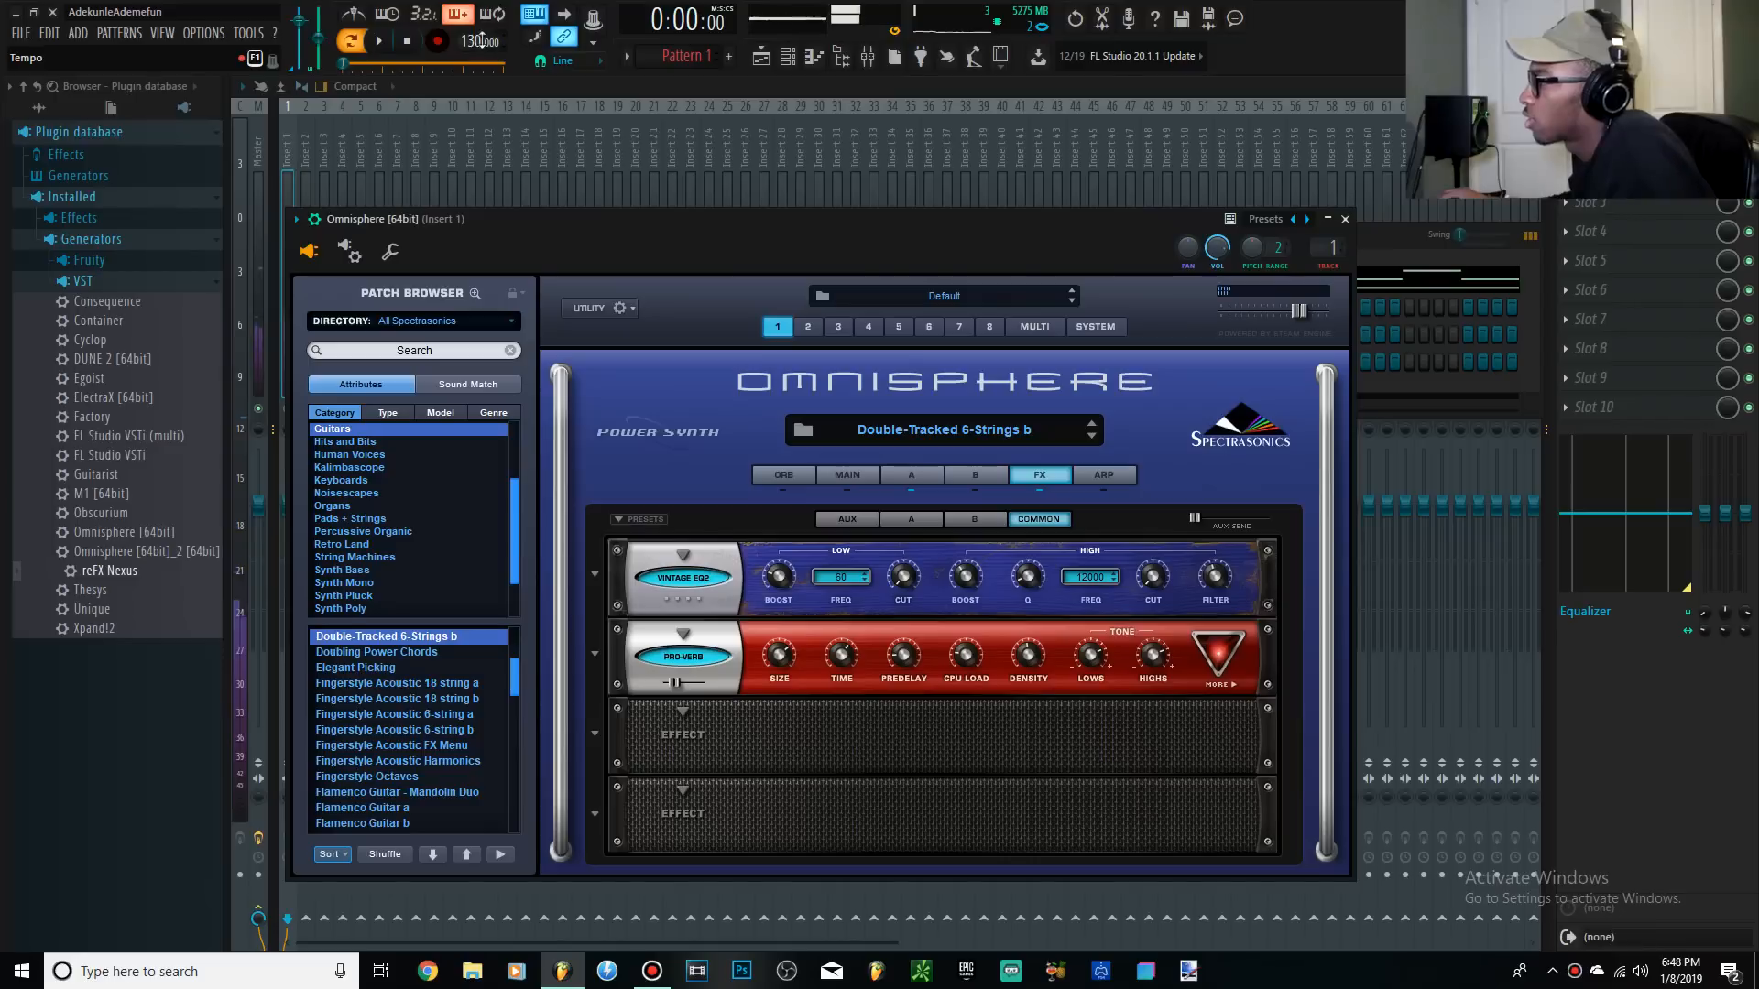
# Set the tempo to 140 BPM and play the pattern while going through the patch's layer A and main pages
pyautogui.click(381, 43)
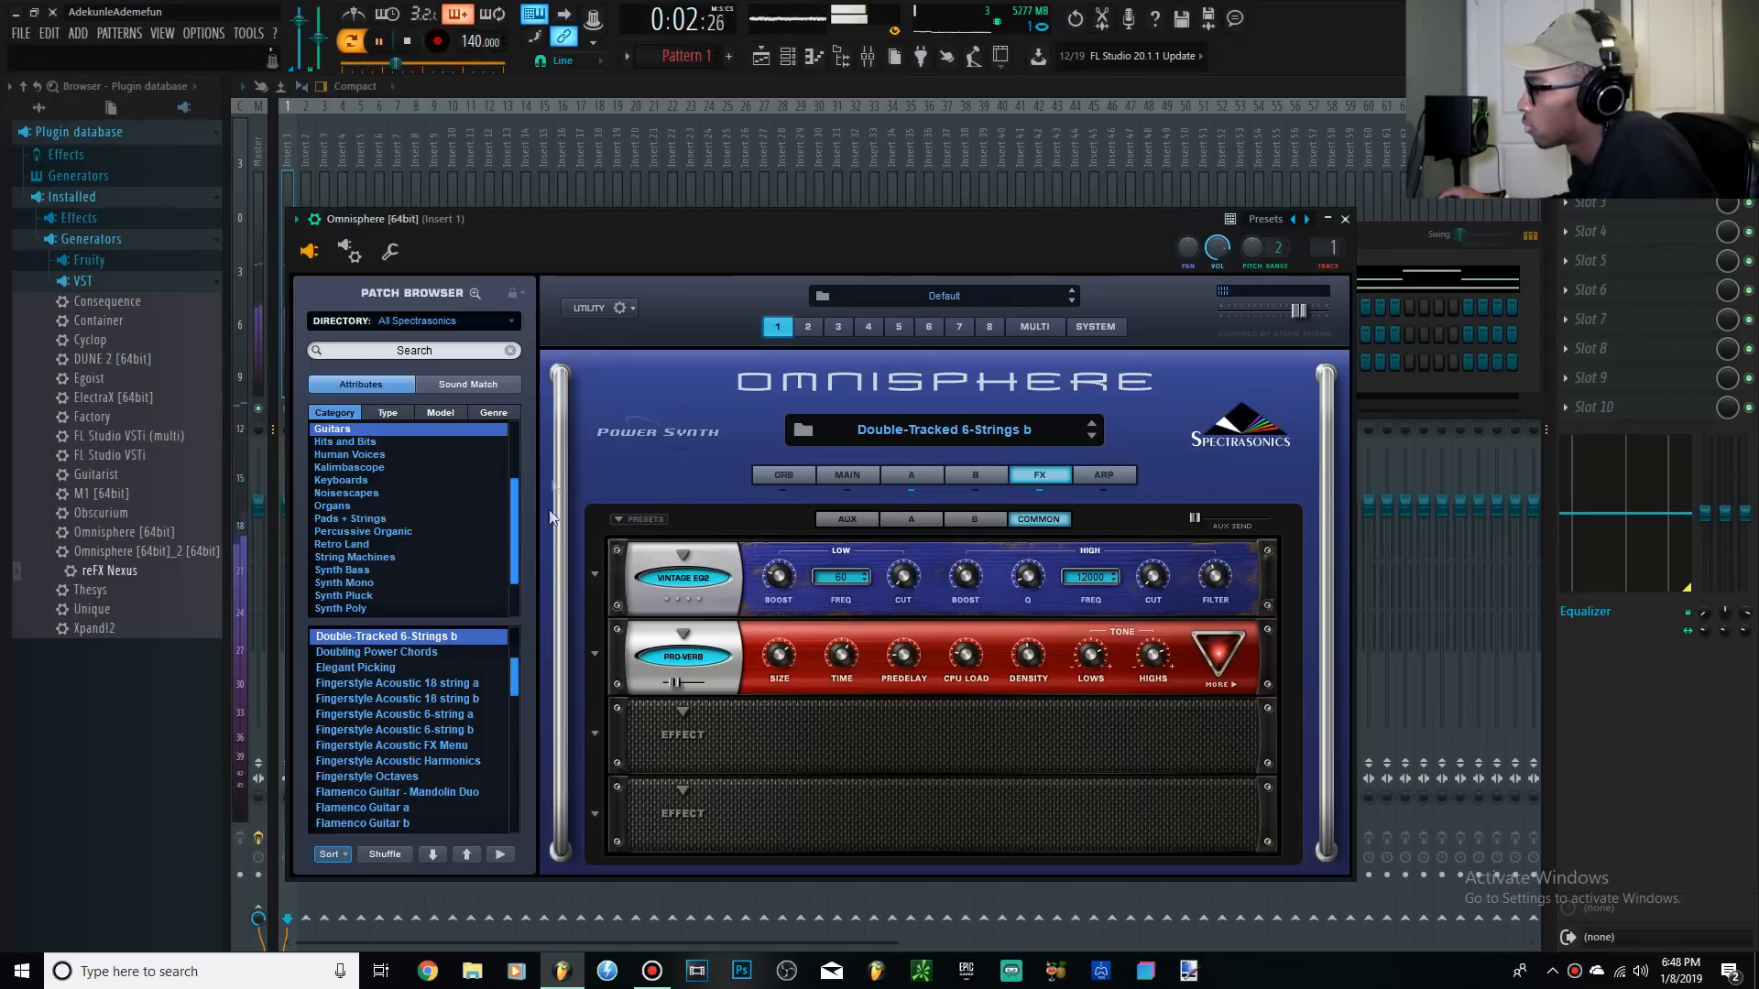
pyautogui.click(916, 476)
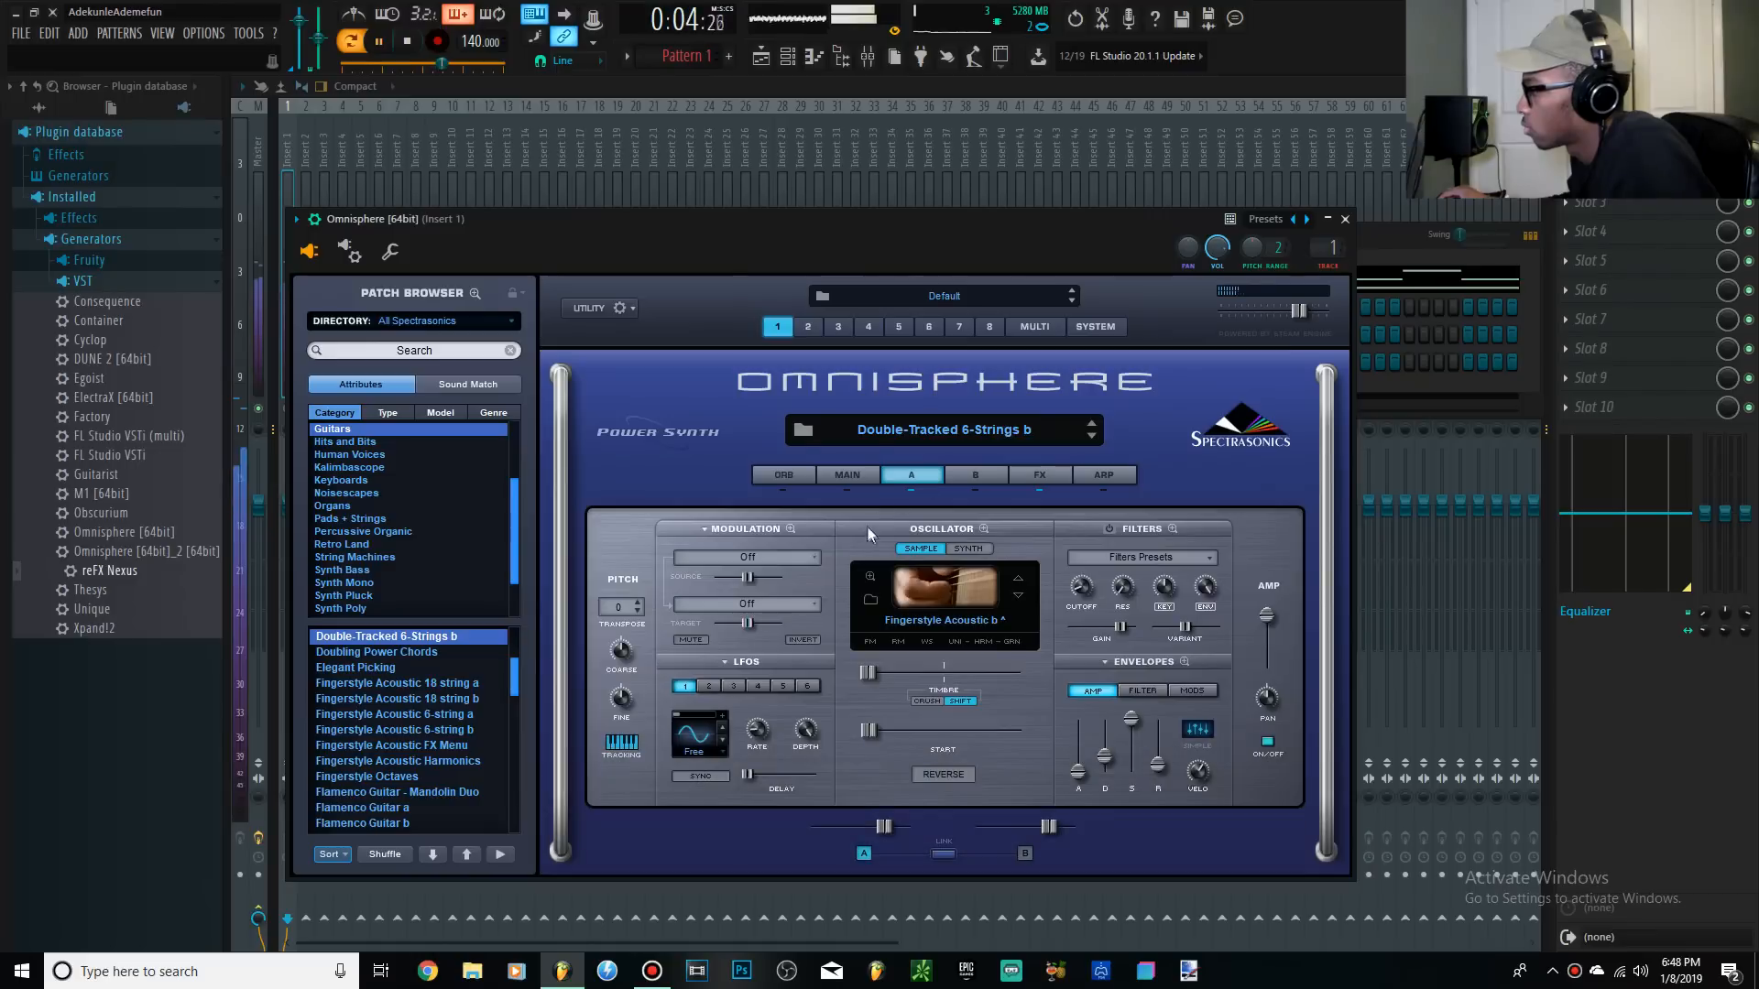
pyautogui.click(849, 476)
# Replace the Clap channel with a second Omnisphere and load the Whistlers Bells patch from Bells and Vibes
pyautogui.click(1383, 237)
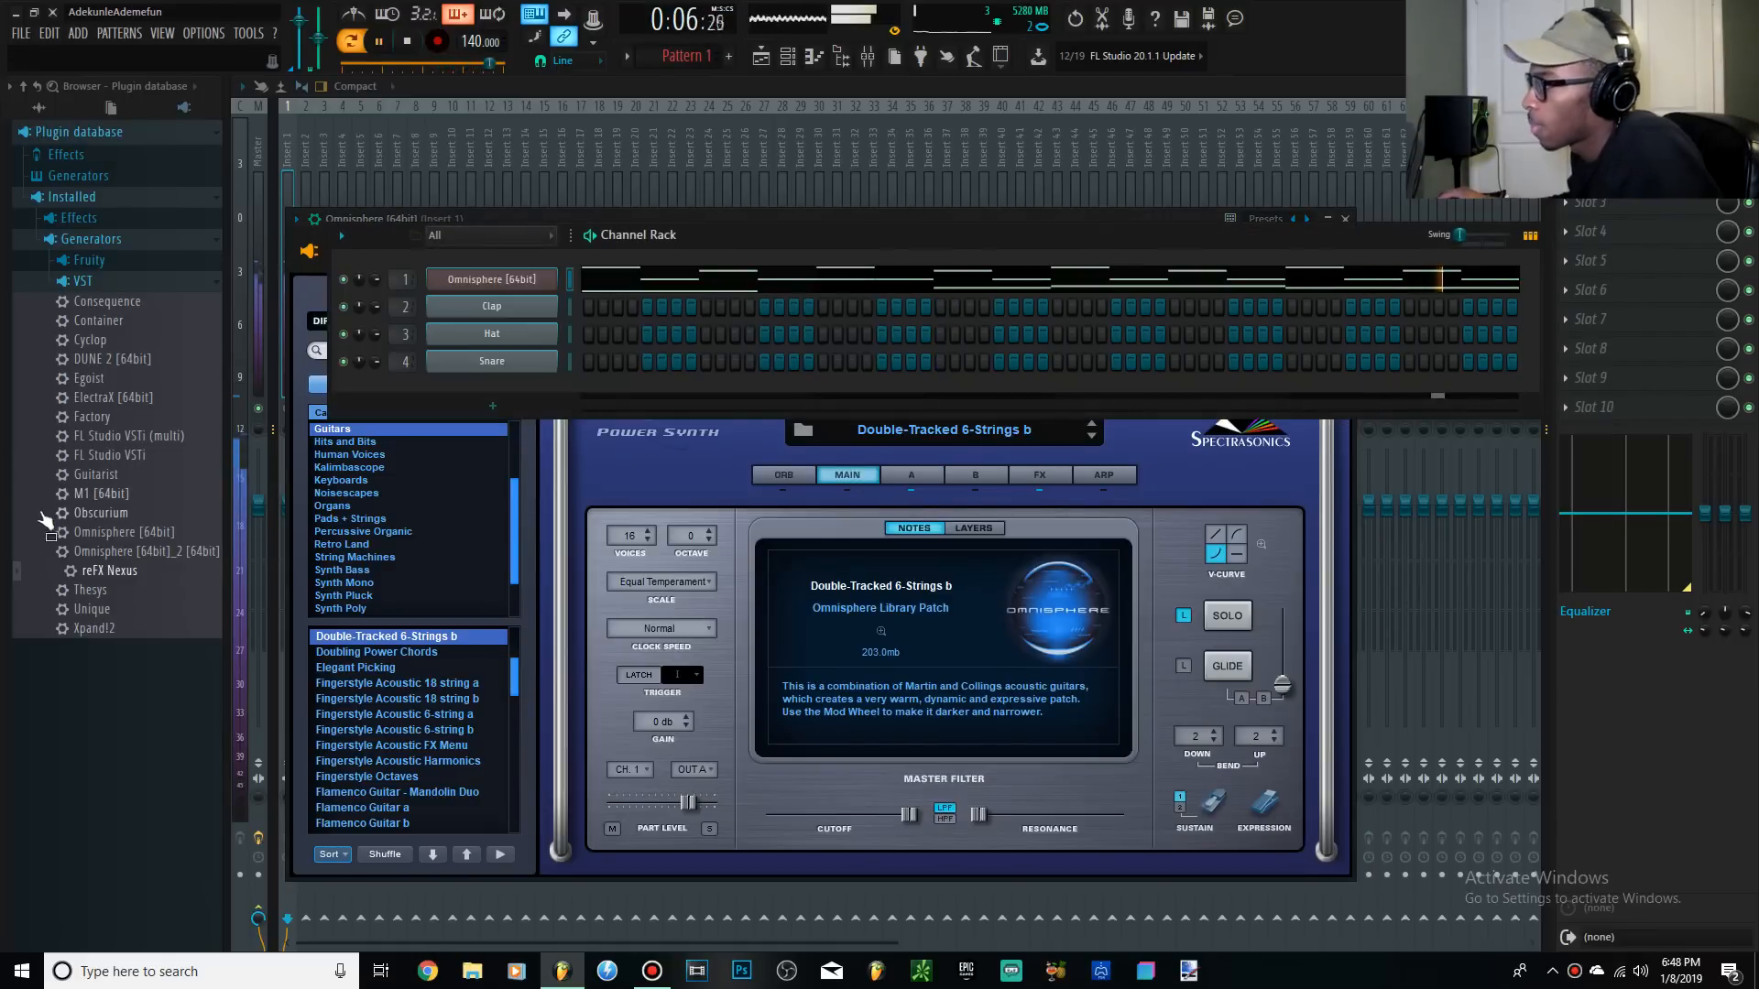
pyautogui.click(412, 44)
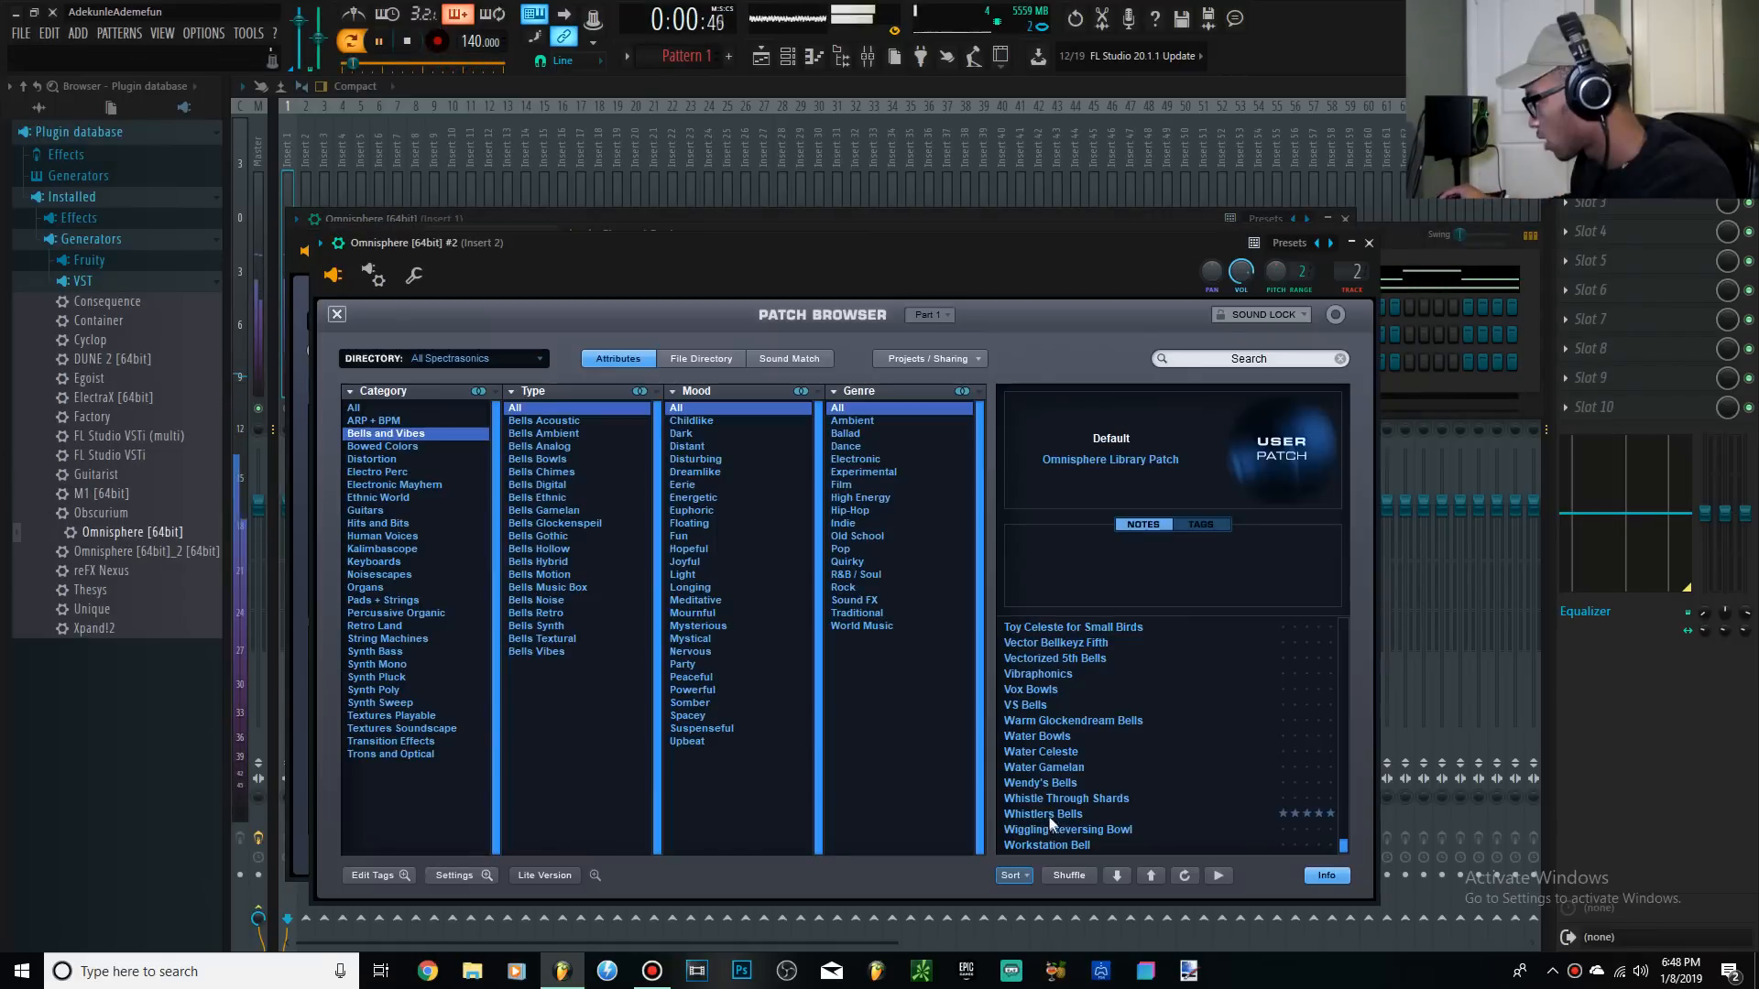
pyautogui.click(1049, 816)
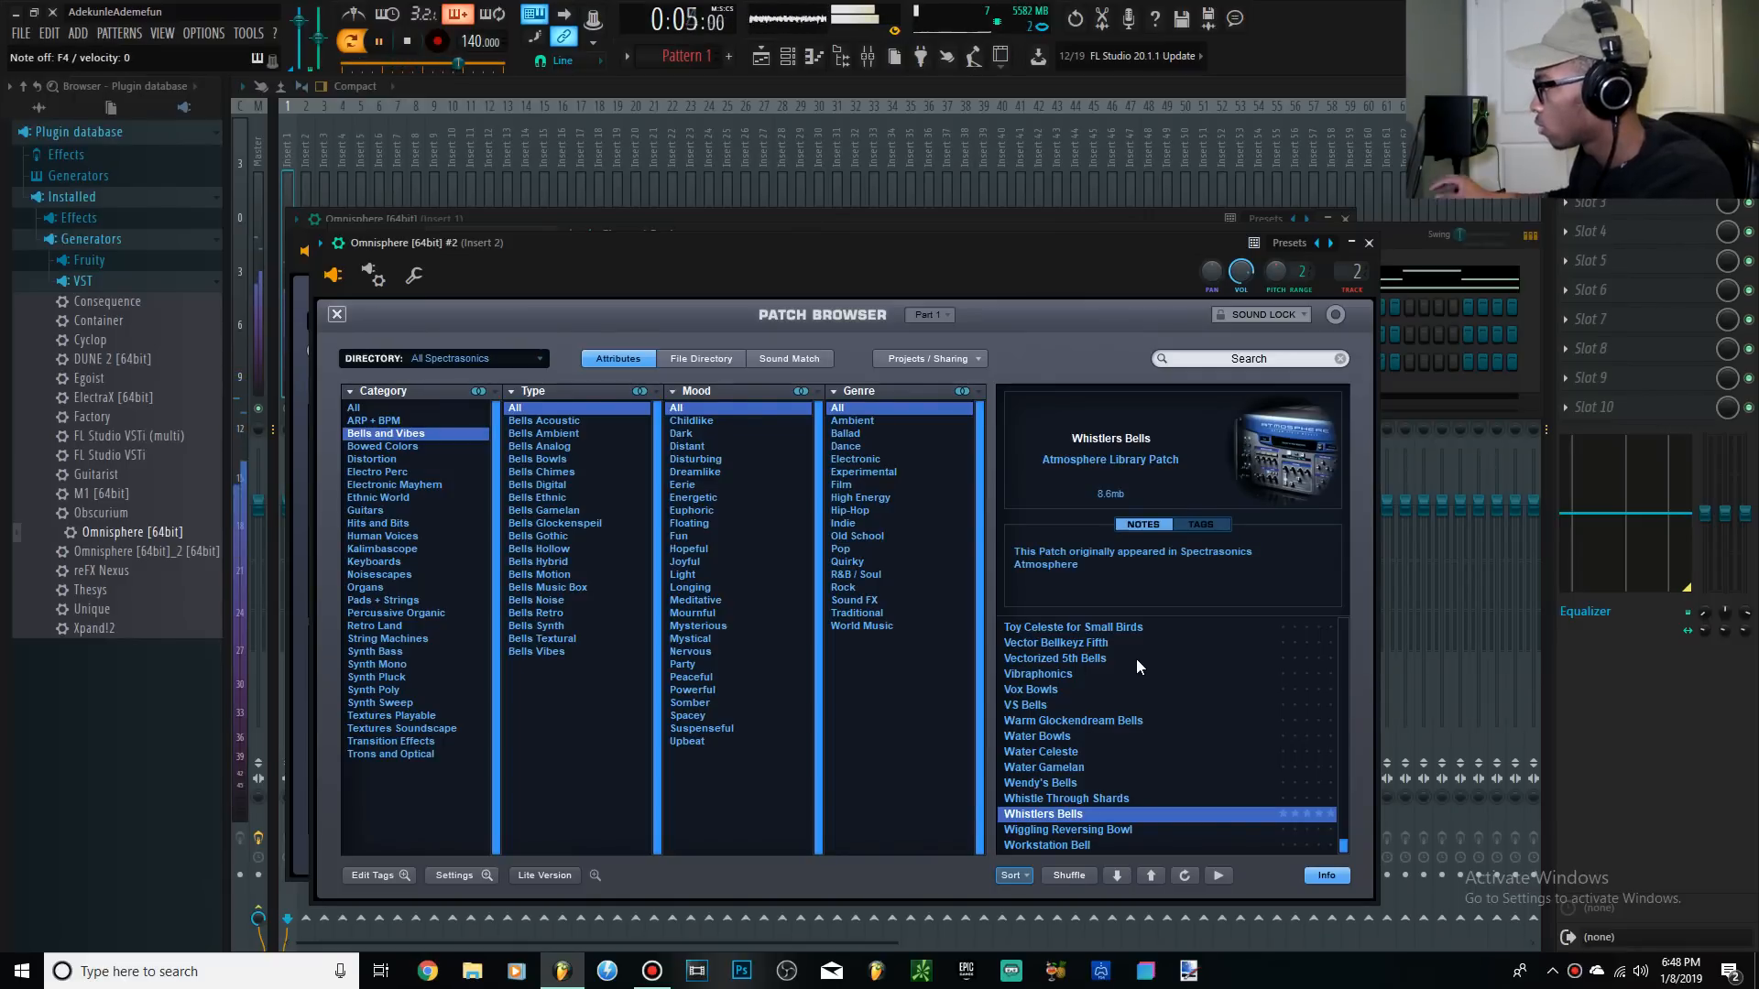
# Open the piano roll of the second Omnisphere channel
pyautogui.click(1389, 235)
pyautogui.press('space')
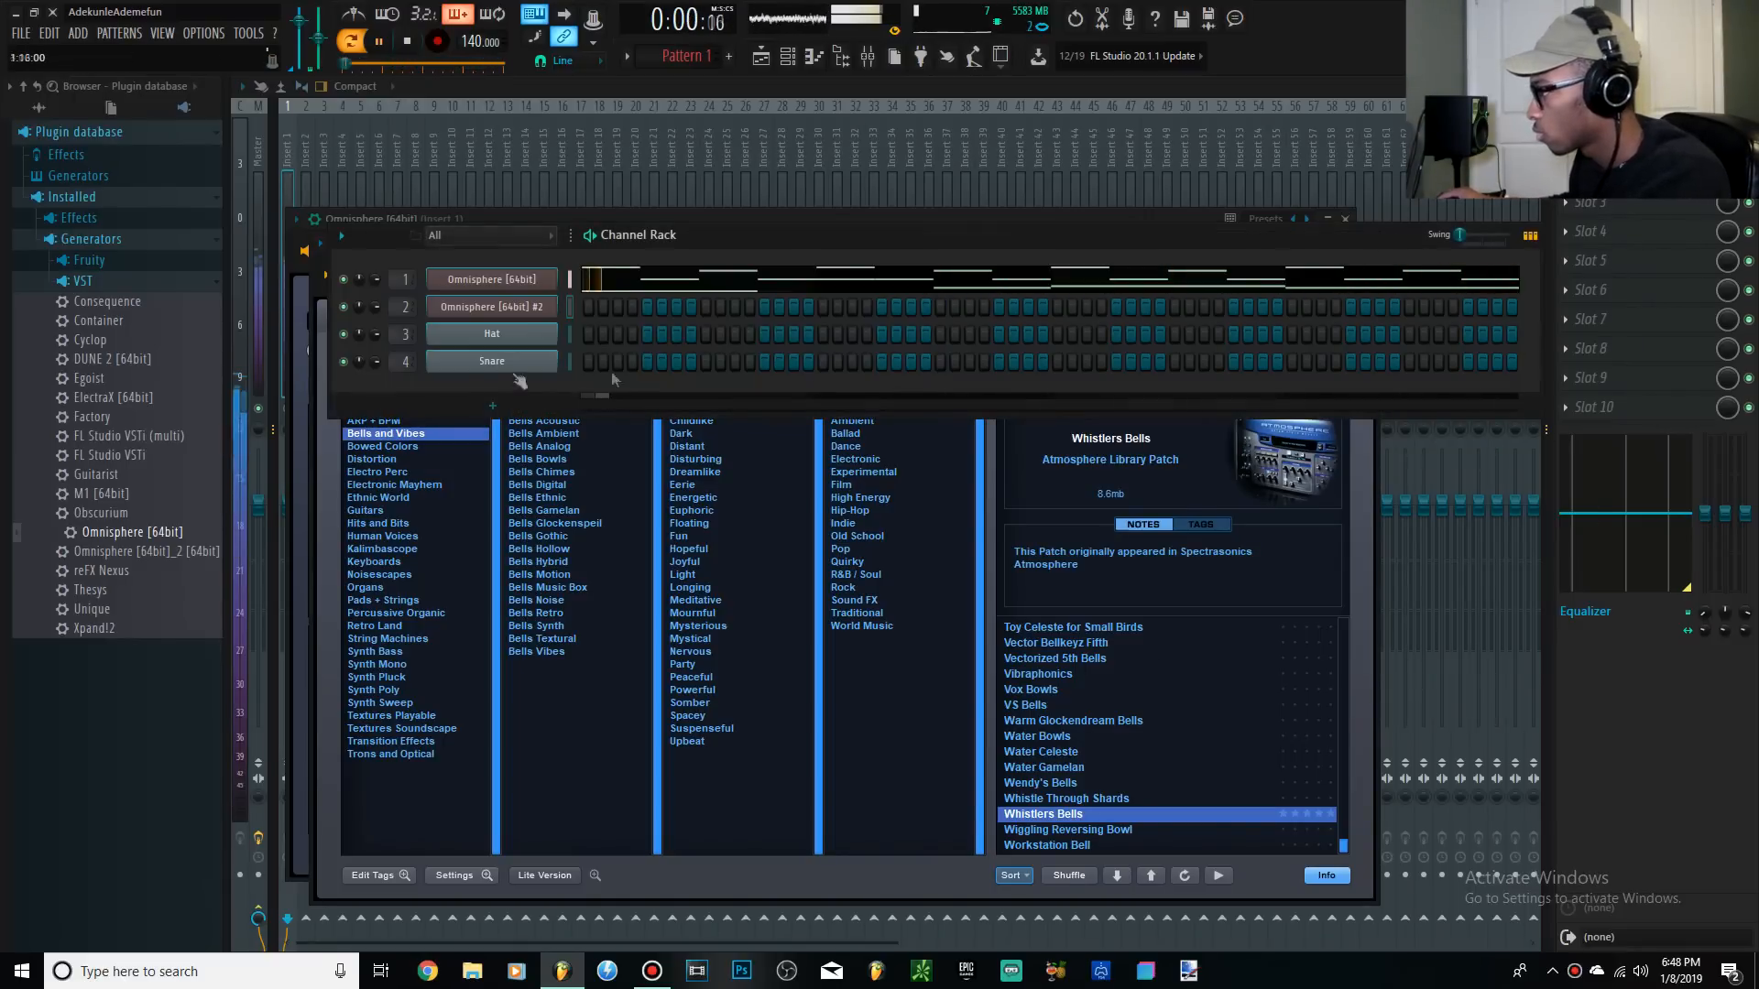
pyautogui.rightClick(527, 315)
pyautogui.click(603, 306)
pyautogui.moveTo(395, 383); pyautogui.dragTo(316, 370)
pyautogui.rightClick(392, 374)
pyautogui.moveTo(353, 279); pyautogui.dragTo(253, 257)
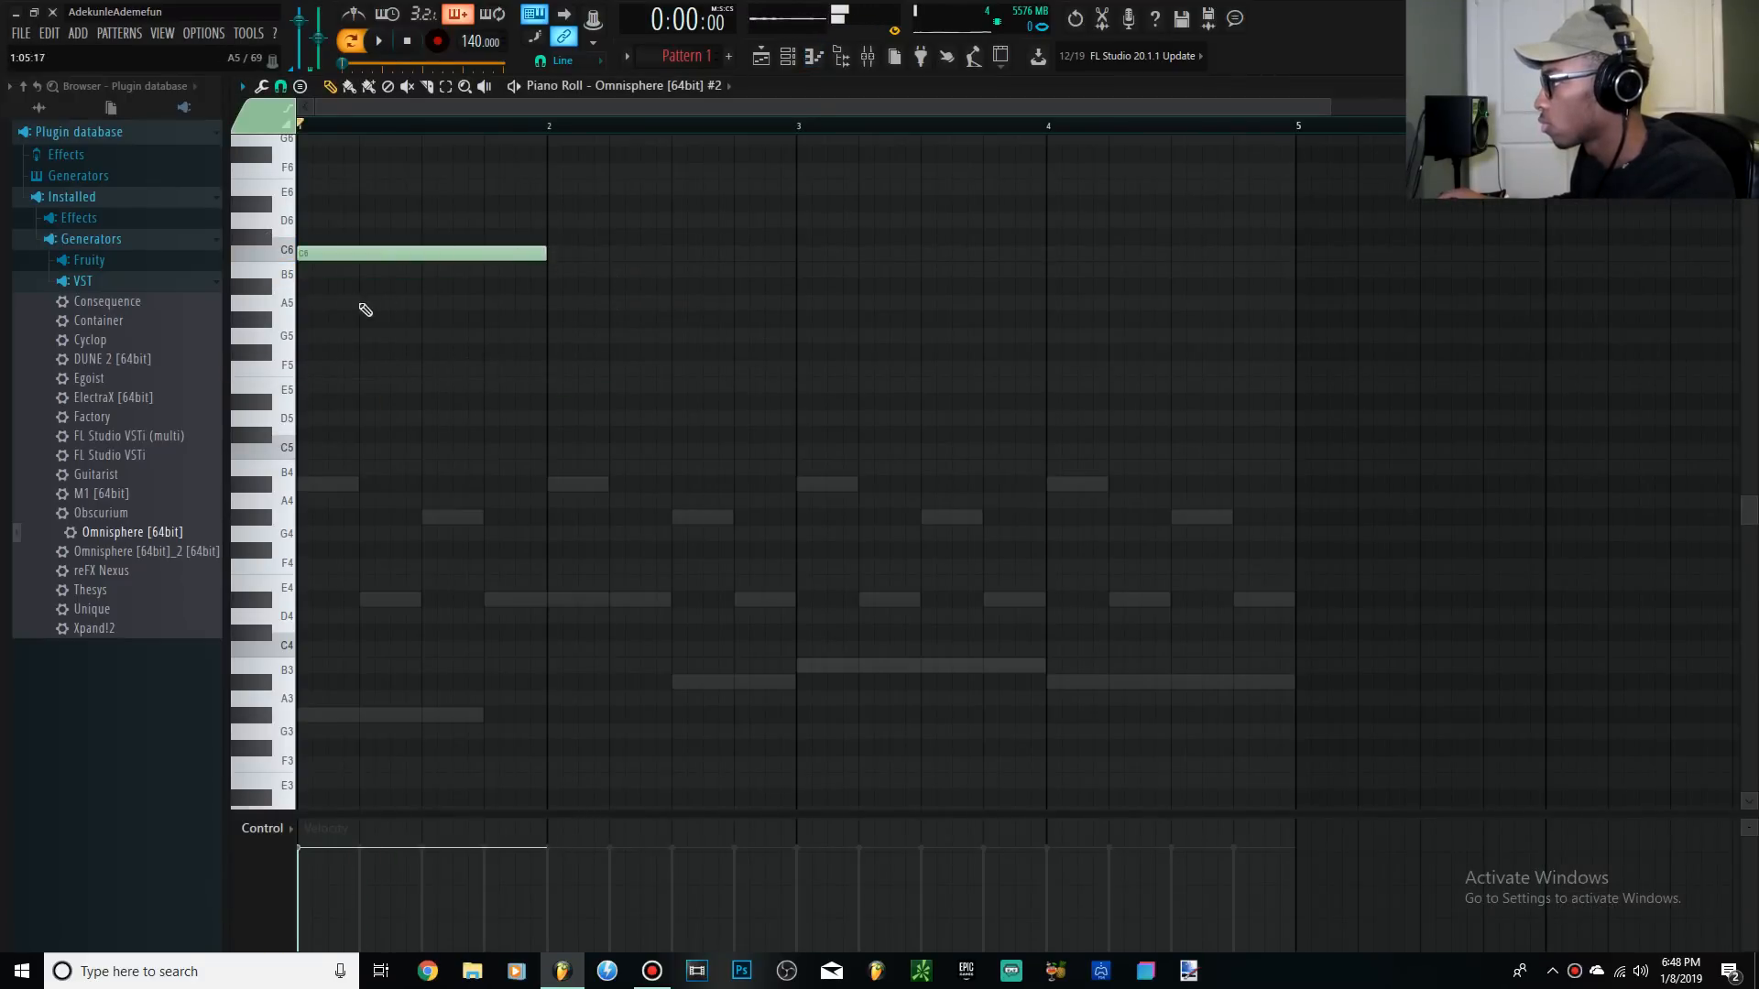
pyautogui.moveTo(360, 306); pyautogui.dragTo(327, 310)
pyautogui.rightClick(413, 257)
pyautogui.rightClick(396, 303)
# Draw short bell notes A#4, D#4 and G#4 in the first half of bar 1, then A#4 and D#4 from beat 3, auditioning between notes
pyautogui.moveTo(313, 487); pyautogui.dragTo(297, 481)
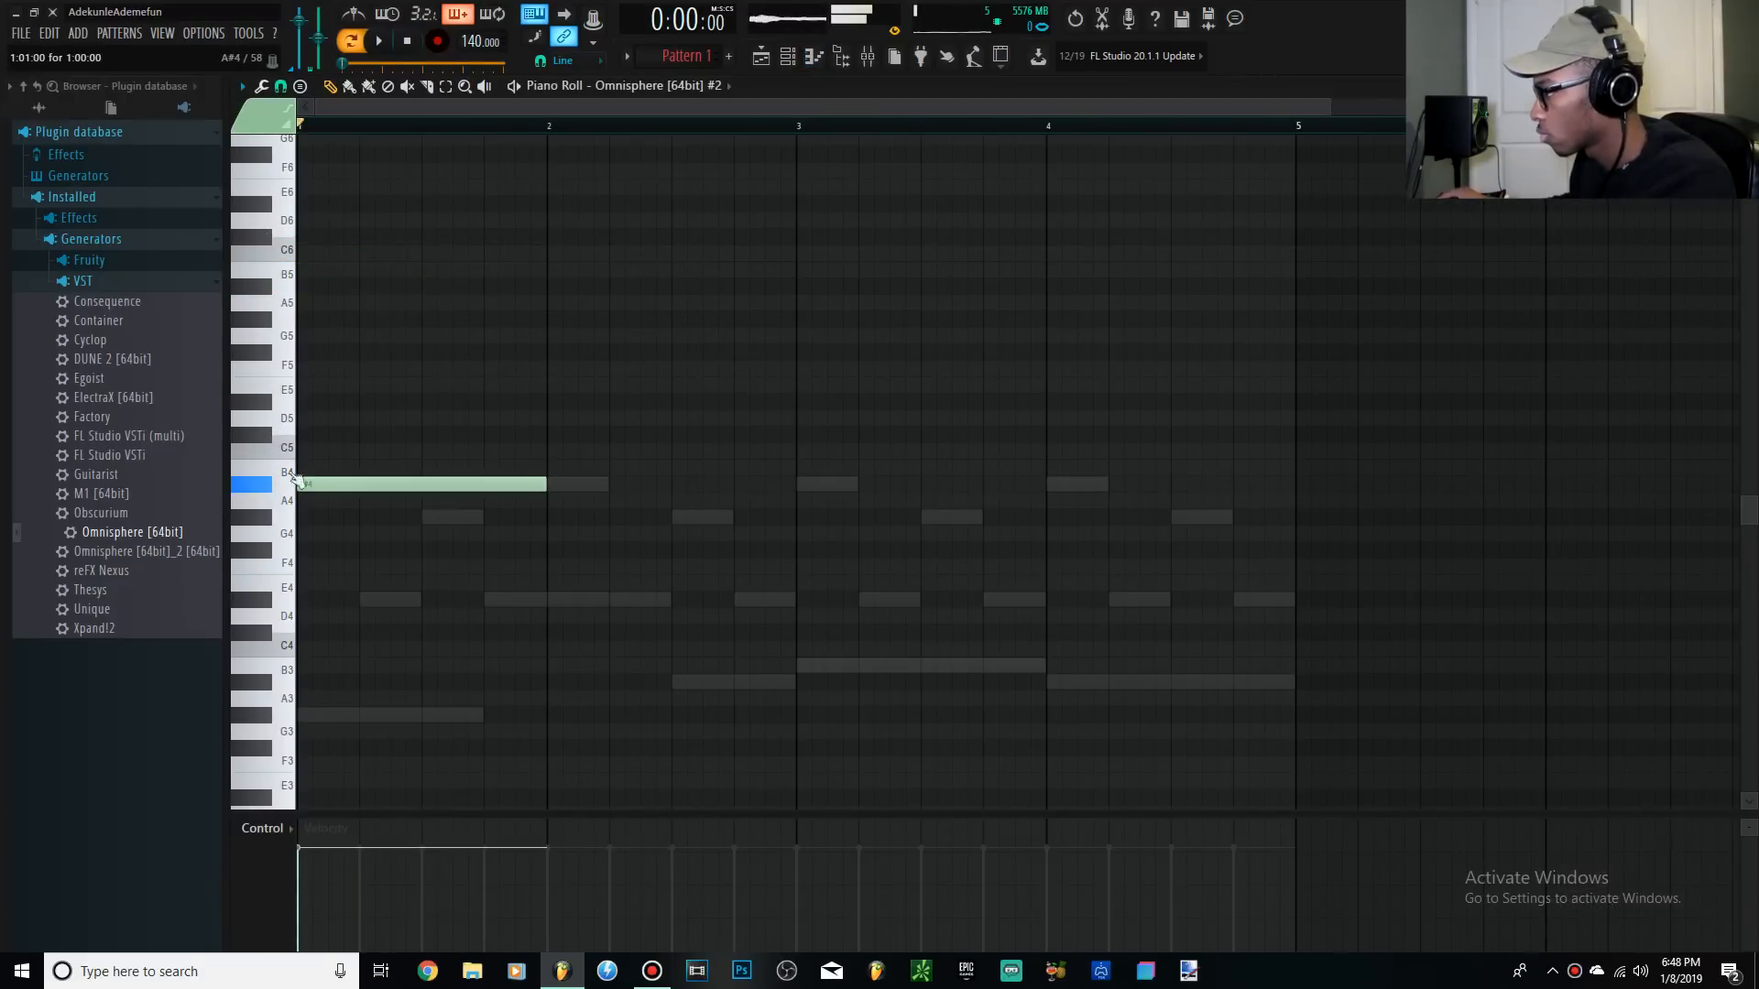
pyautogui.moveTo(322, 485); pyautogui.dragTo(321, 605)
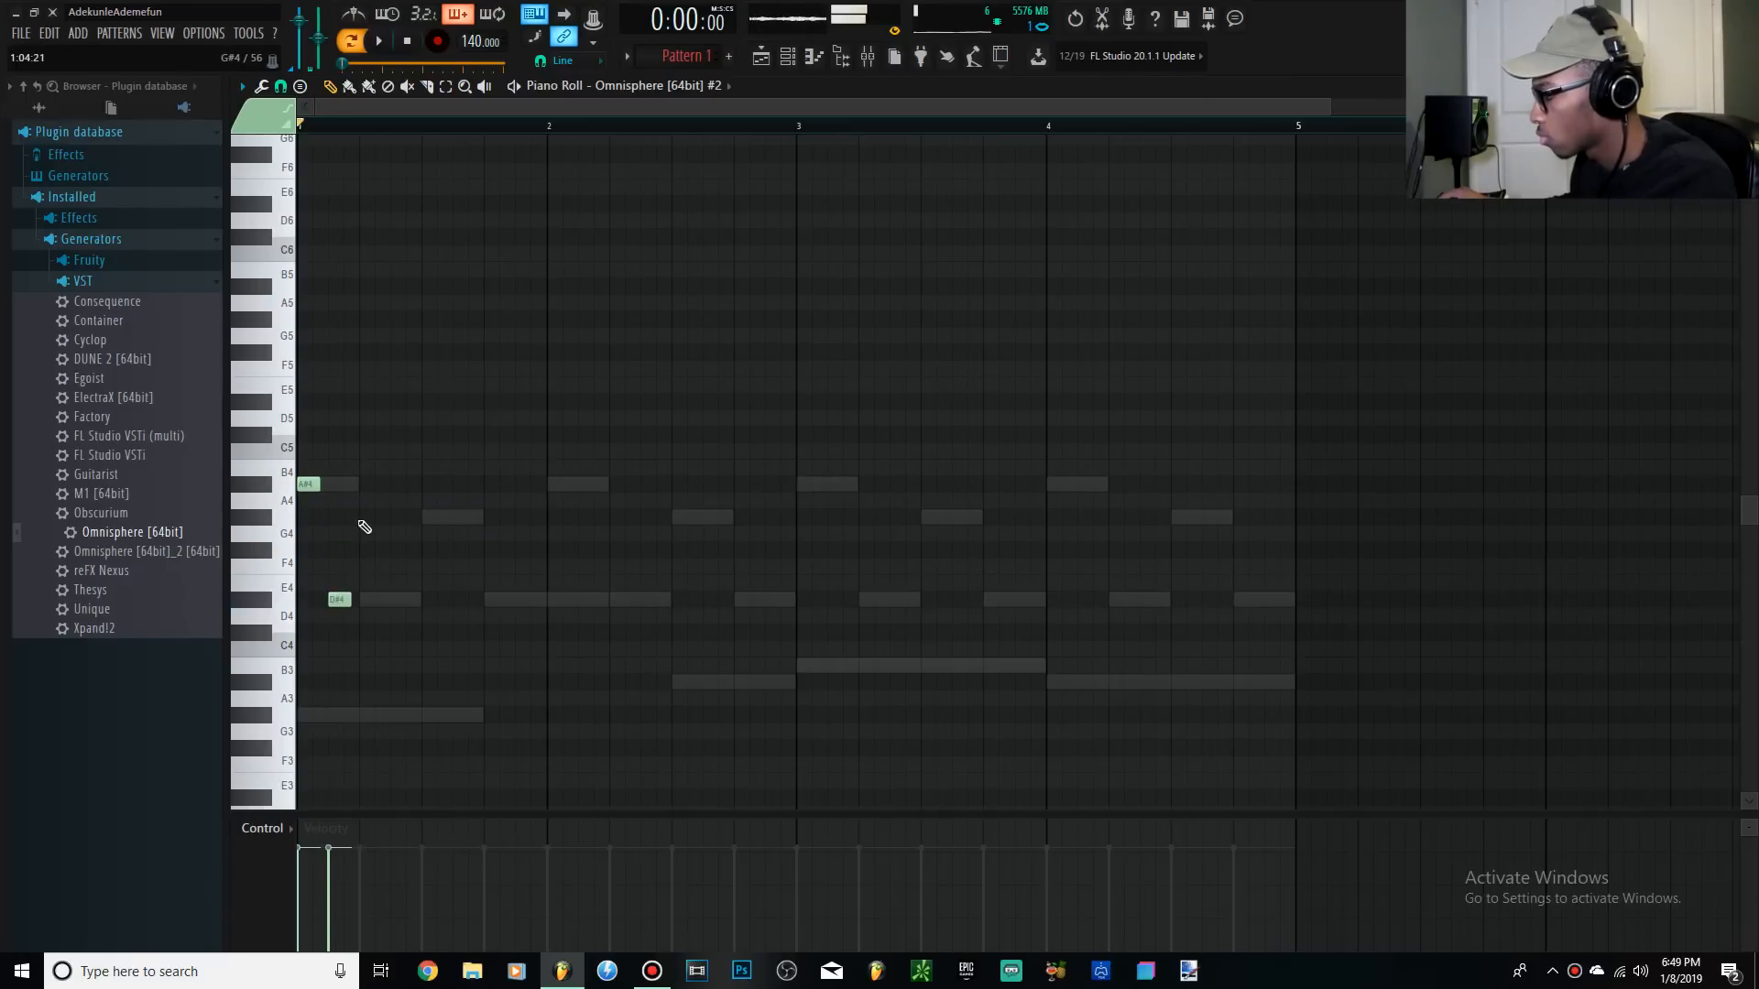
pyautogui.press('space')
pyautogui.press('space')
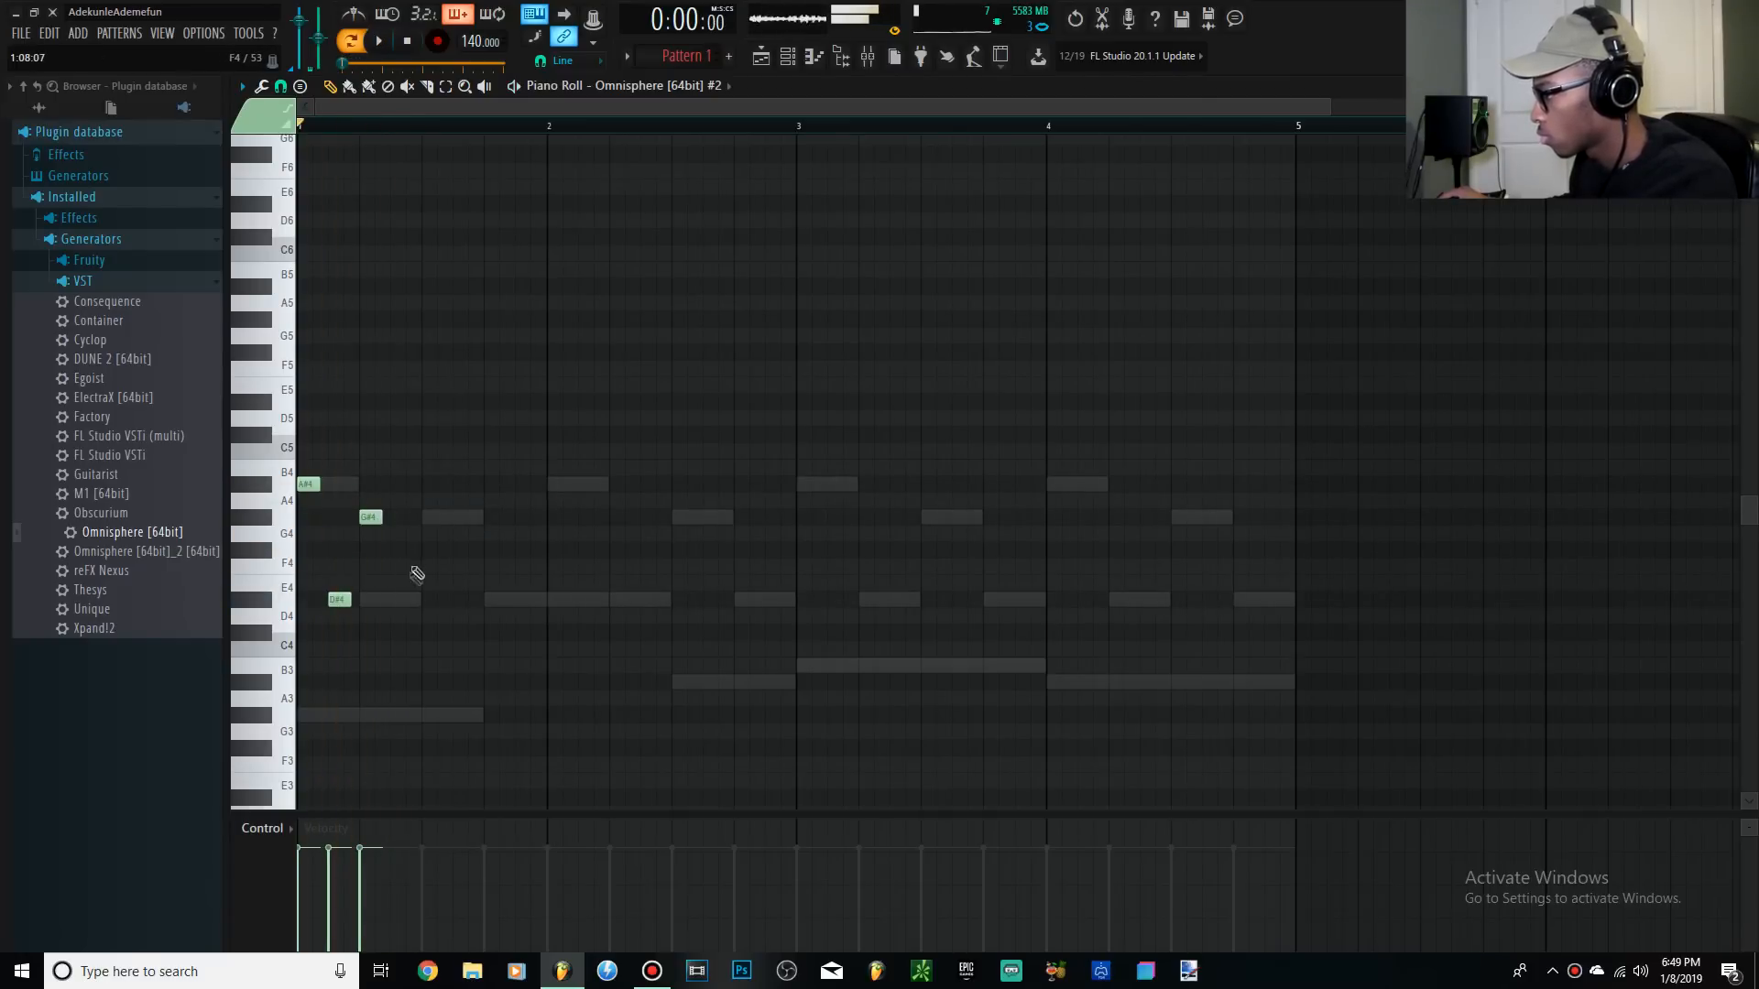
pyautogui.press('space')
pyautogui.press('space')
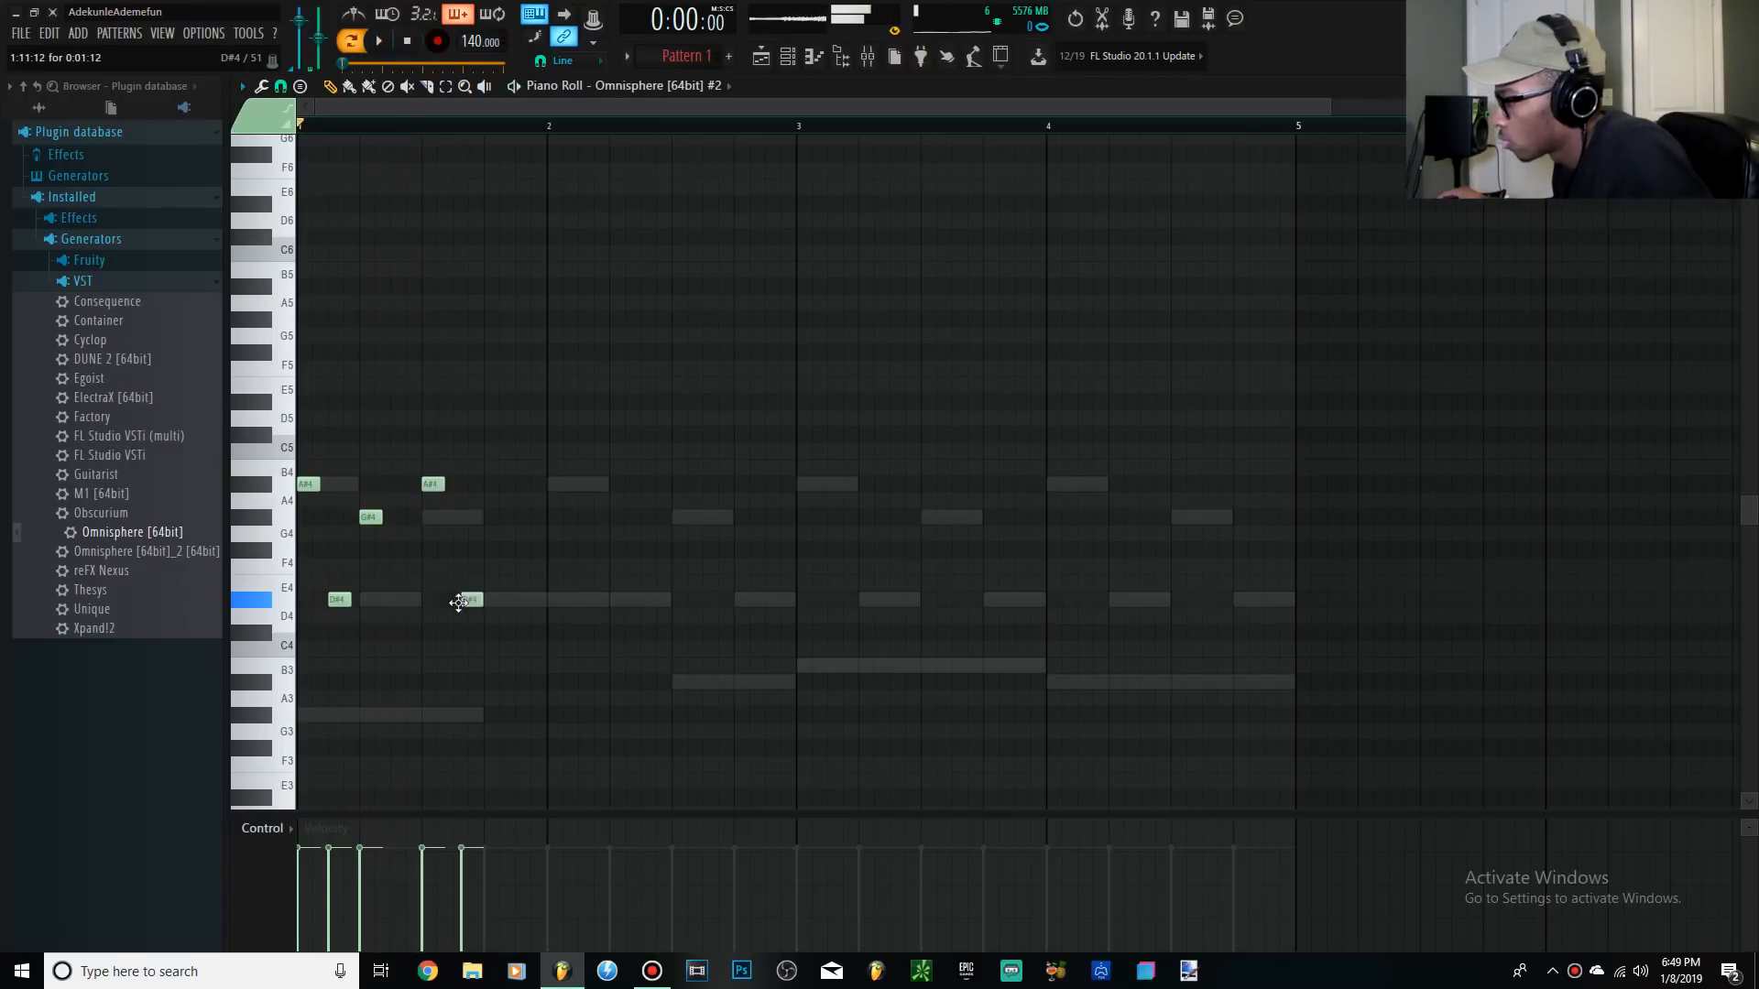
# Add a short B4 note on beat 4 of bar 1 and move the second A#4, D#4 and B4 group to the start of bar 2
pyautogui.click(491, 468)
pyautogui.press('space')
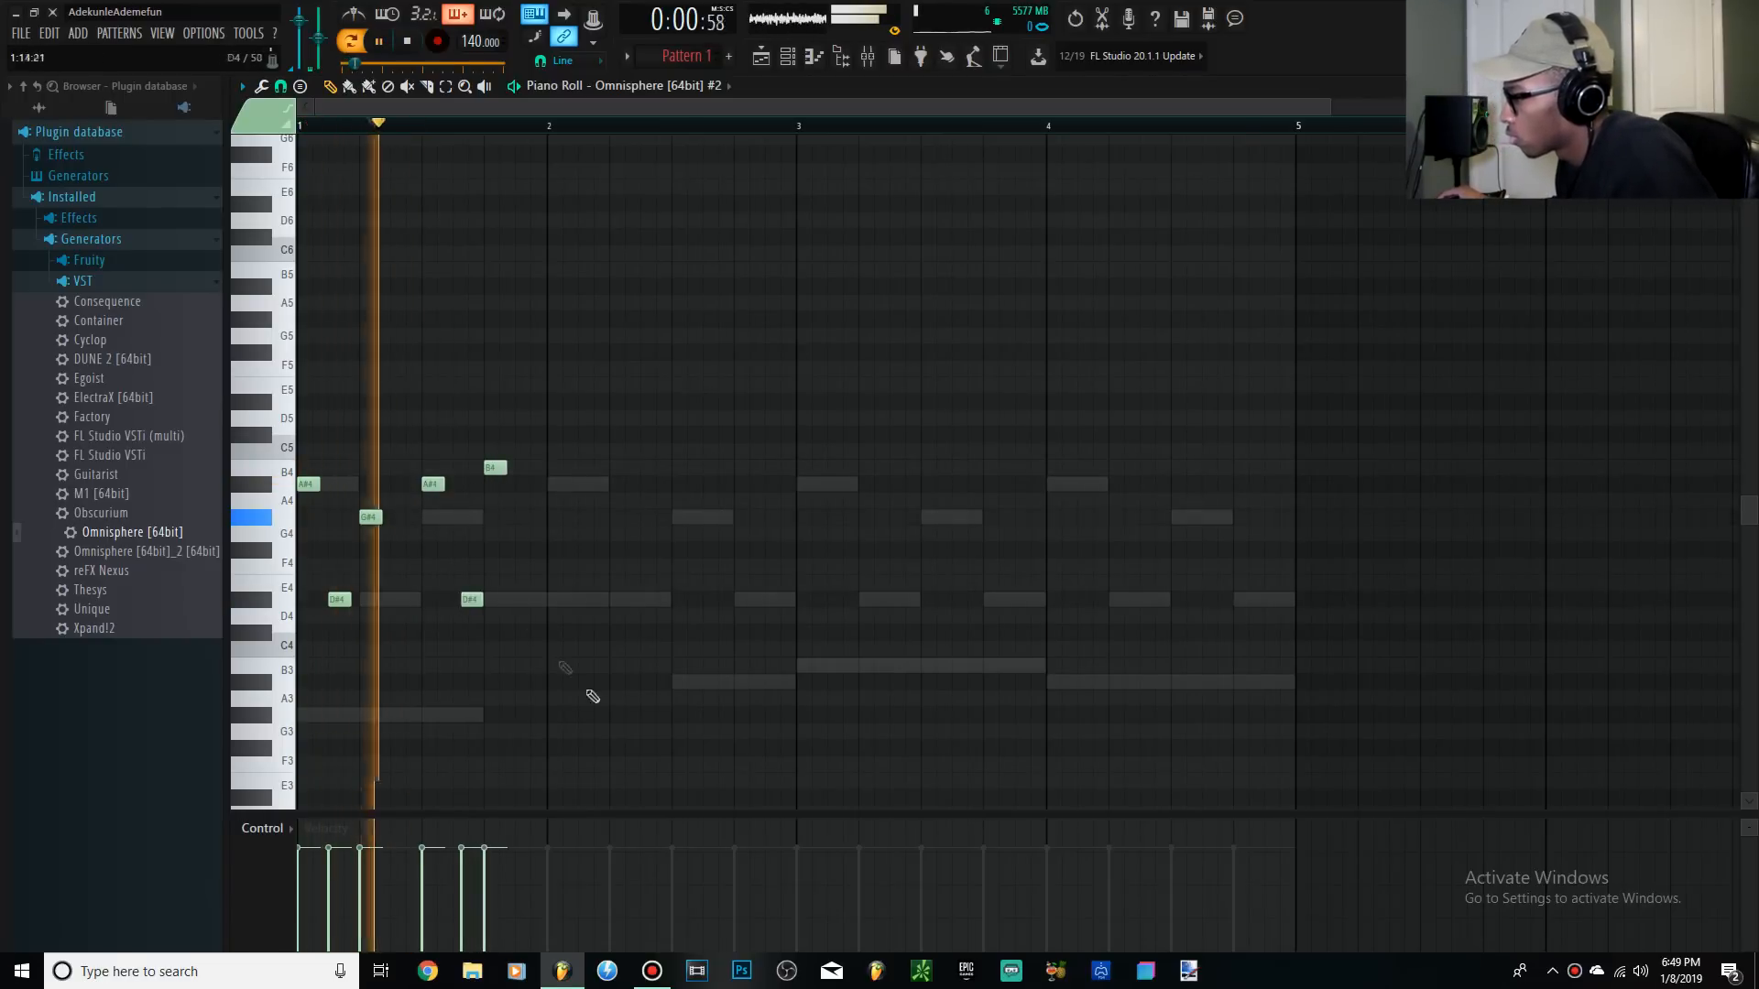
pyautogui.moveTo(600, 723); pyautogui.dragTo(556, 486)
pyautogui.hotkey('ctrl', 'space')
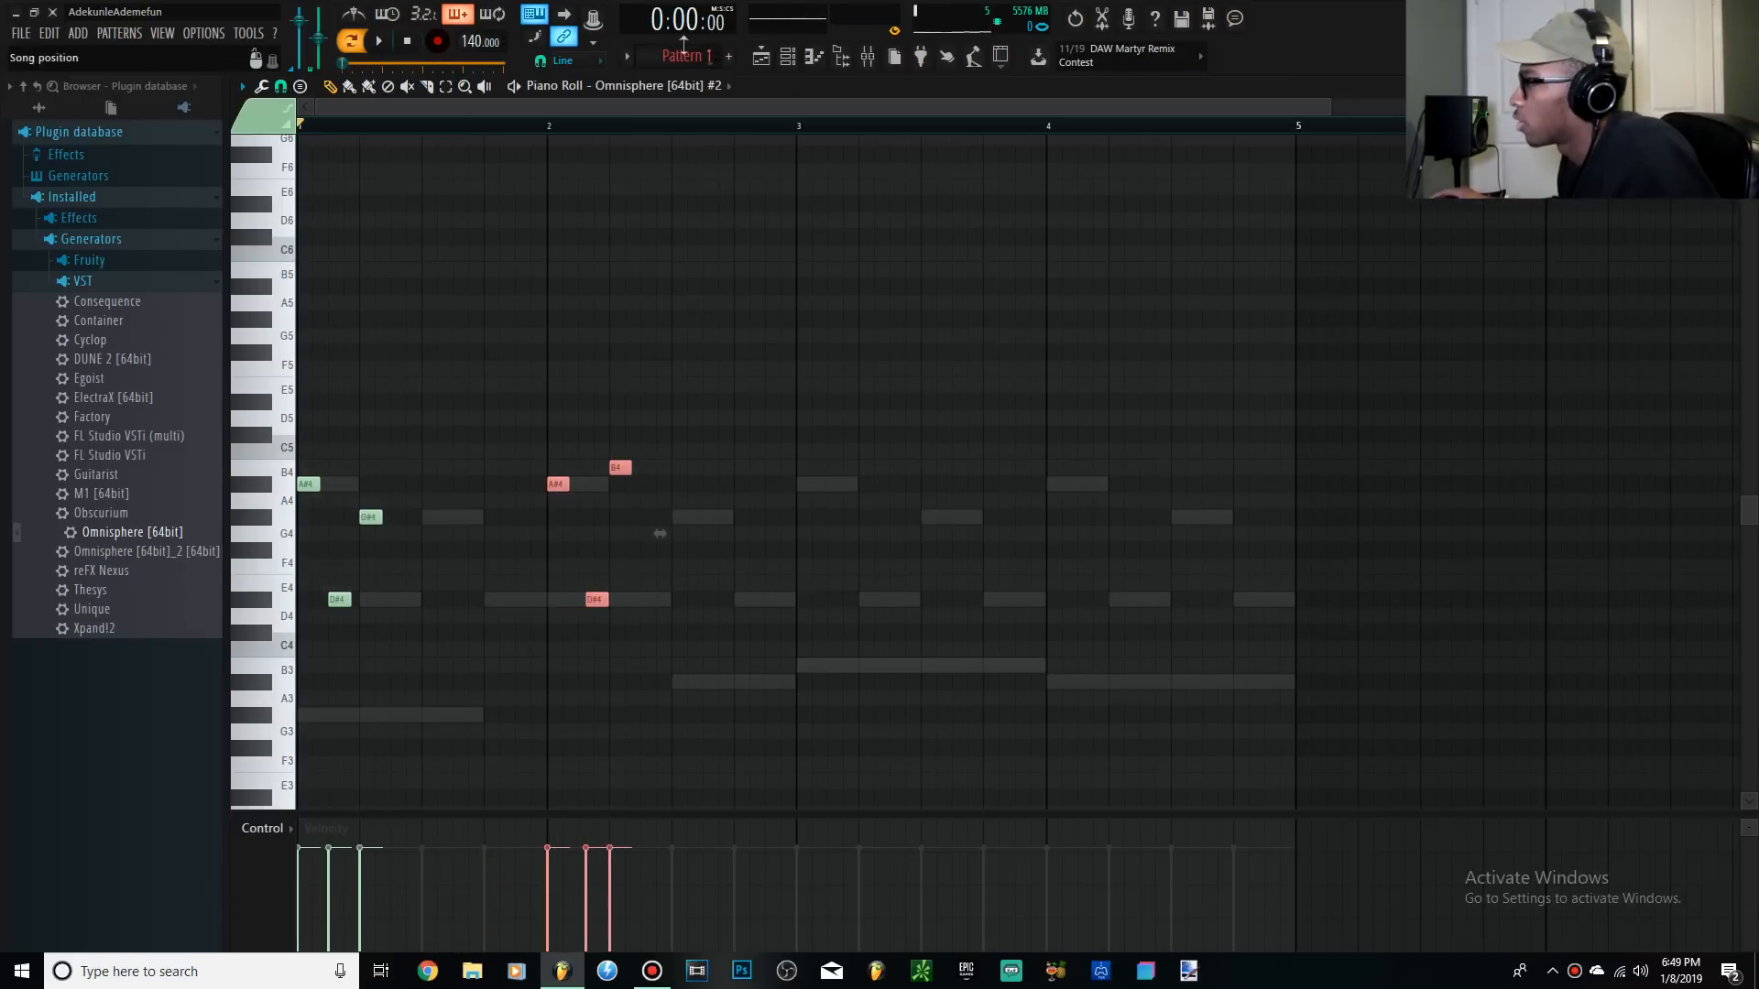
# Play the pattern with the second Omnisphere's patch browser open, then stop and return to its piano roll
pyautogui.click(786, 59)
pyautogui.press('space')
pyautogui.click(522, 306)
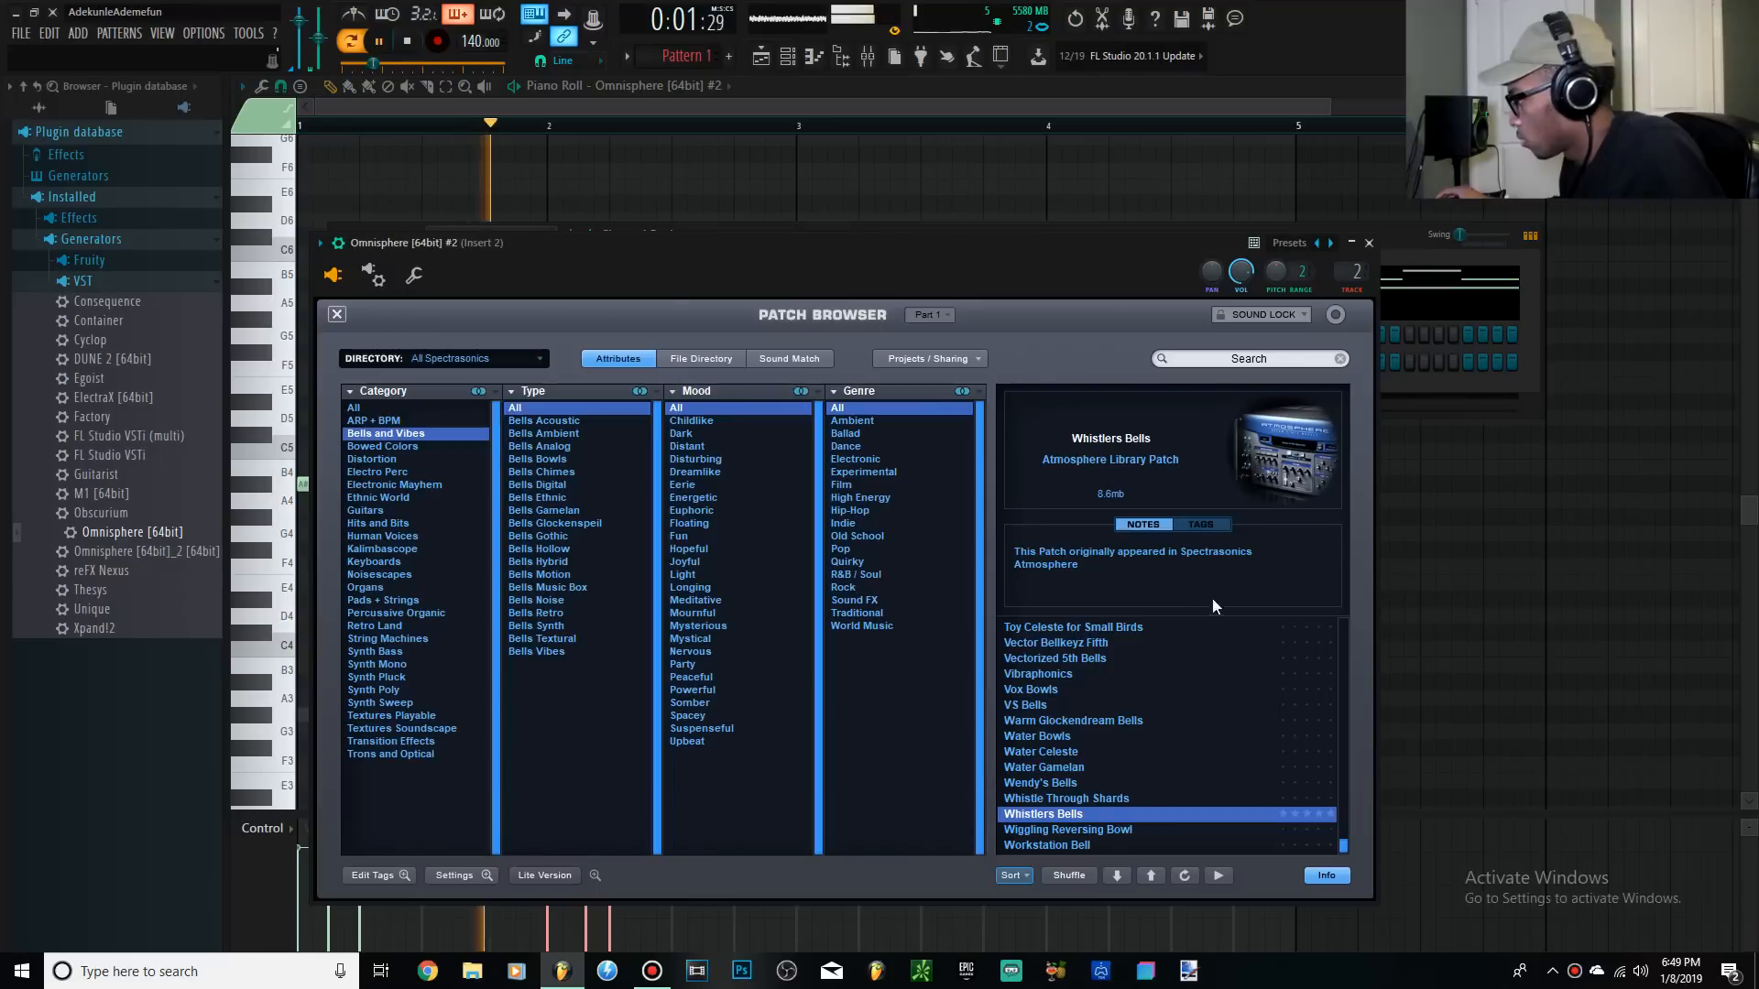
pyautogui.press('space')
pyautogui.click(795, 90)
# Shift the D#4 note in bar 2 slightly earlier to half a beat after the bar start, matching its position in bar 1
pyautogui.scroll(2, 609, 521)
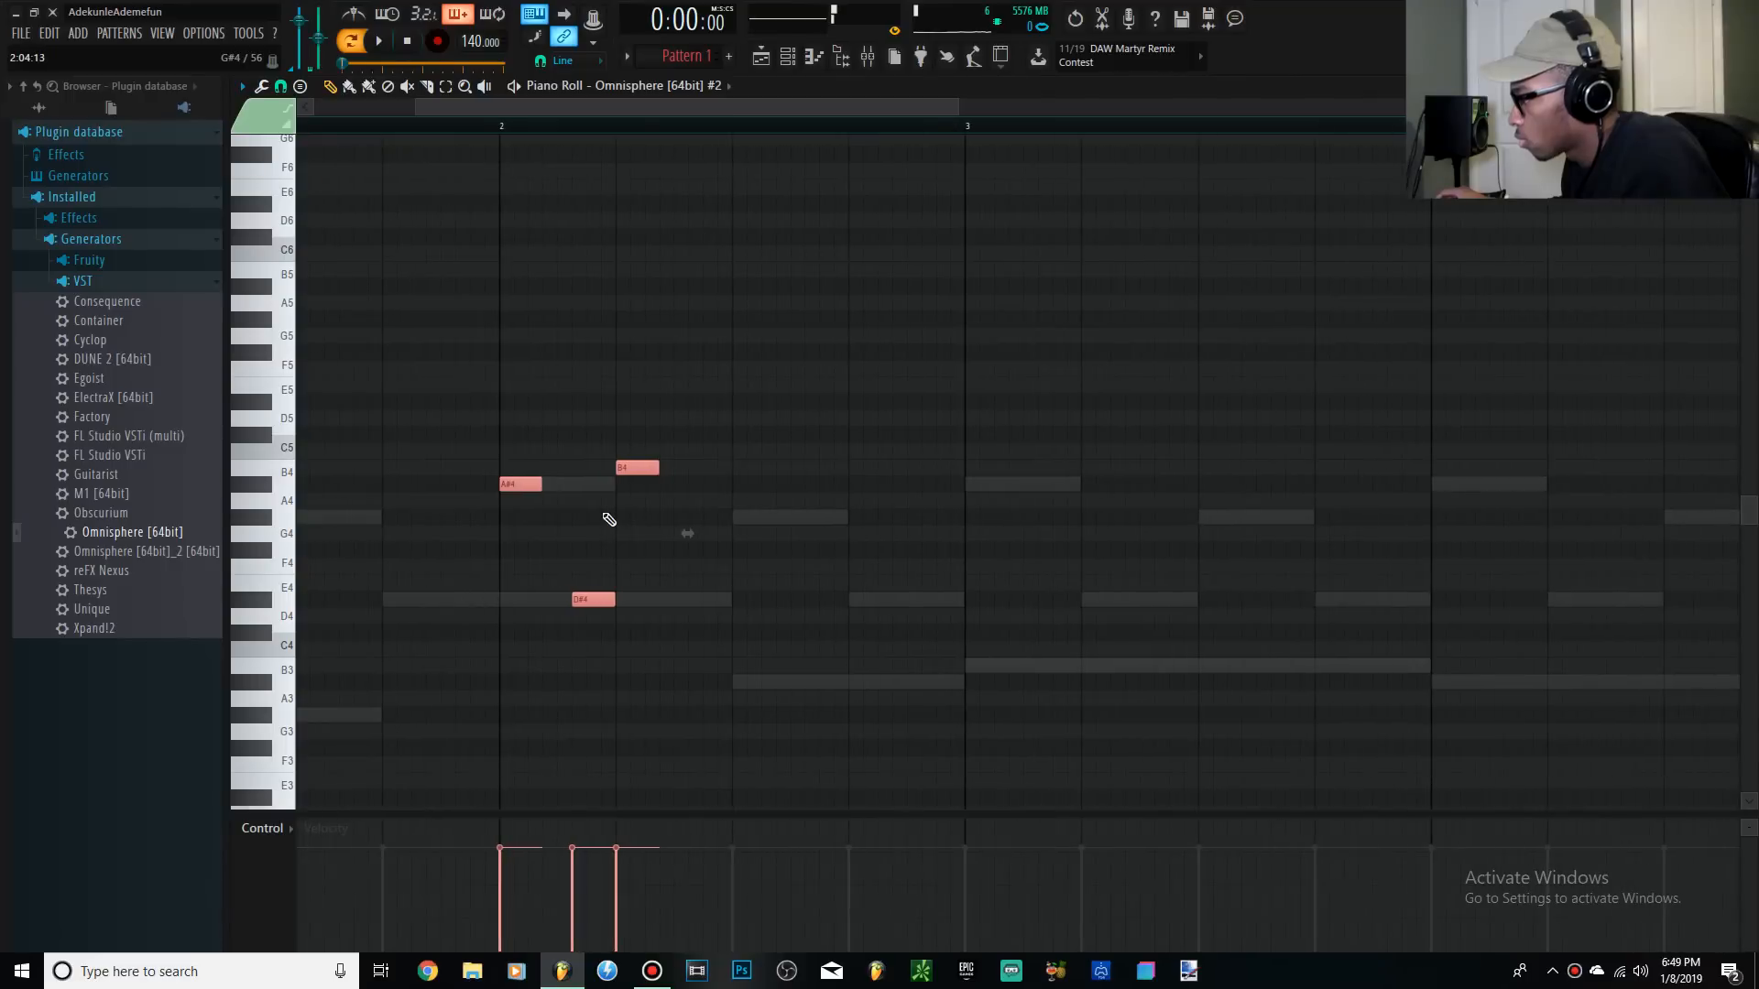
pyautogui.click(600, 568)
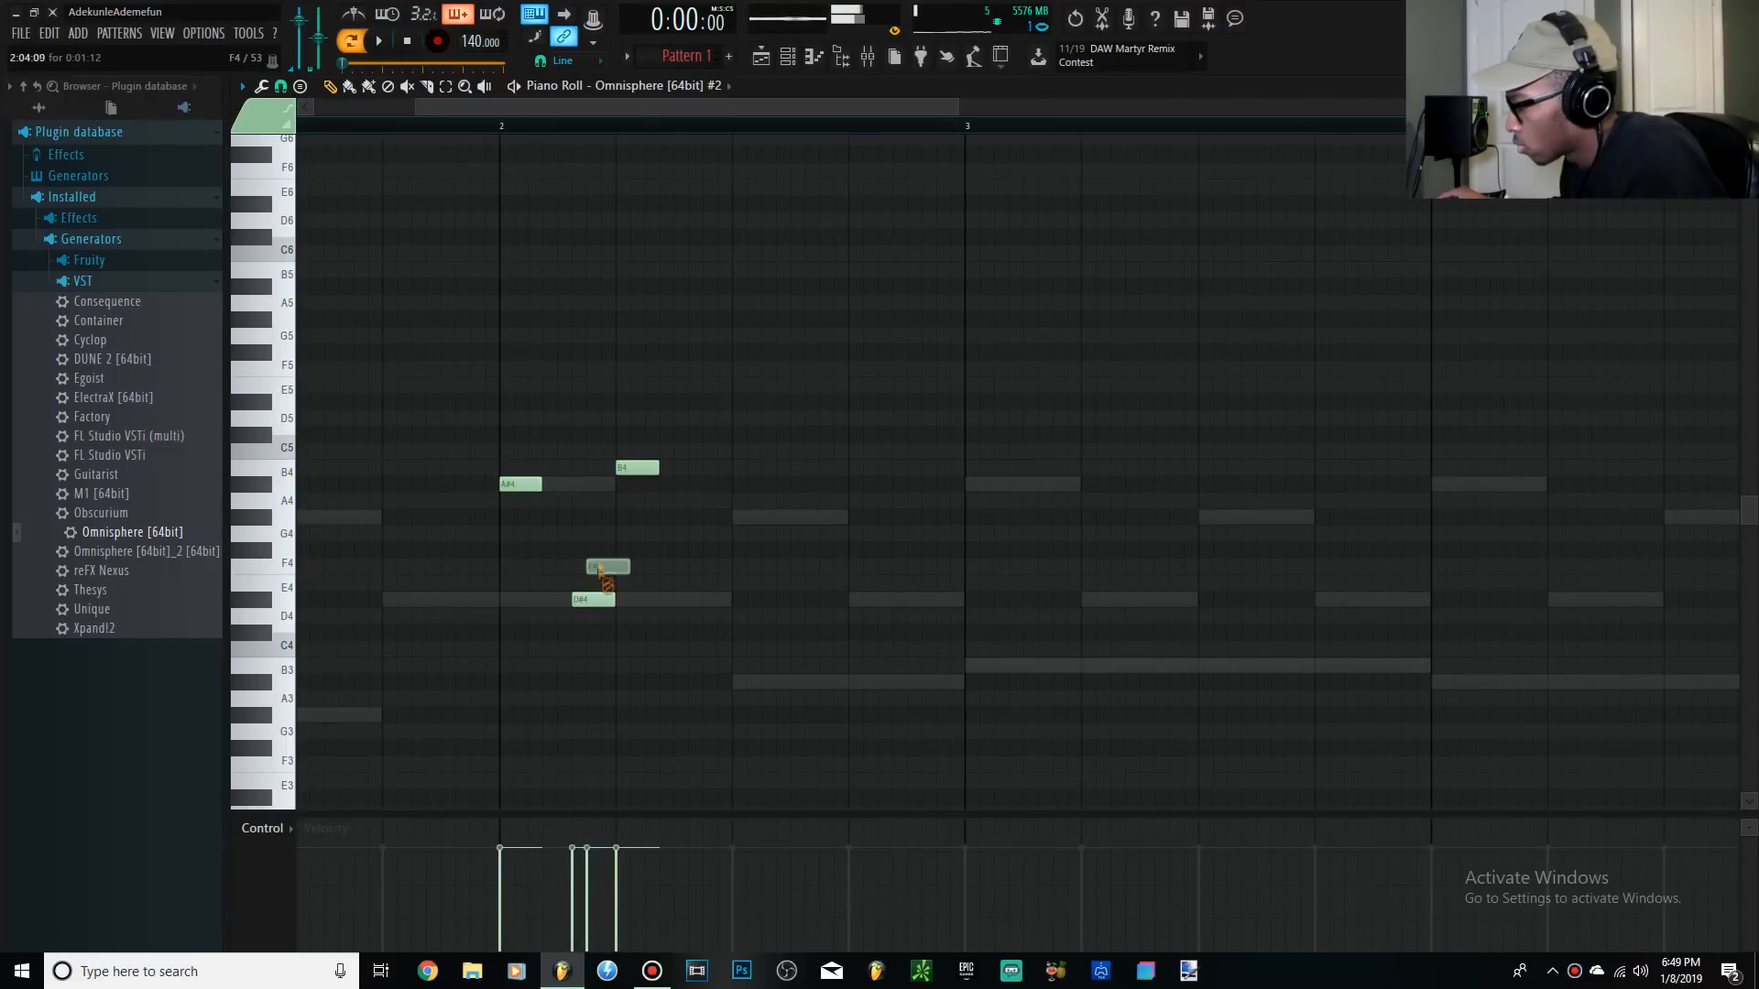
pyautogui.moveTo(593, 602); pyautogui.dragTo(577, 601)
pyautogui.scroll(-4, 367, 569)
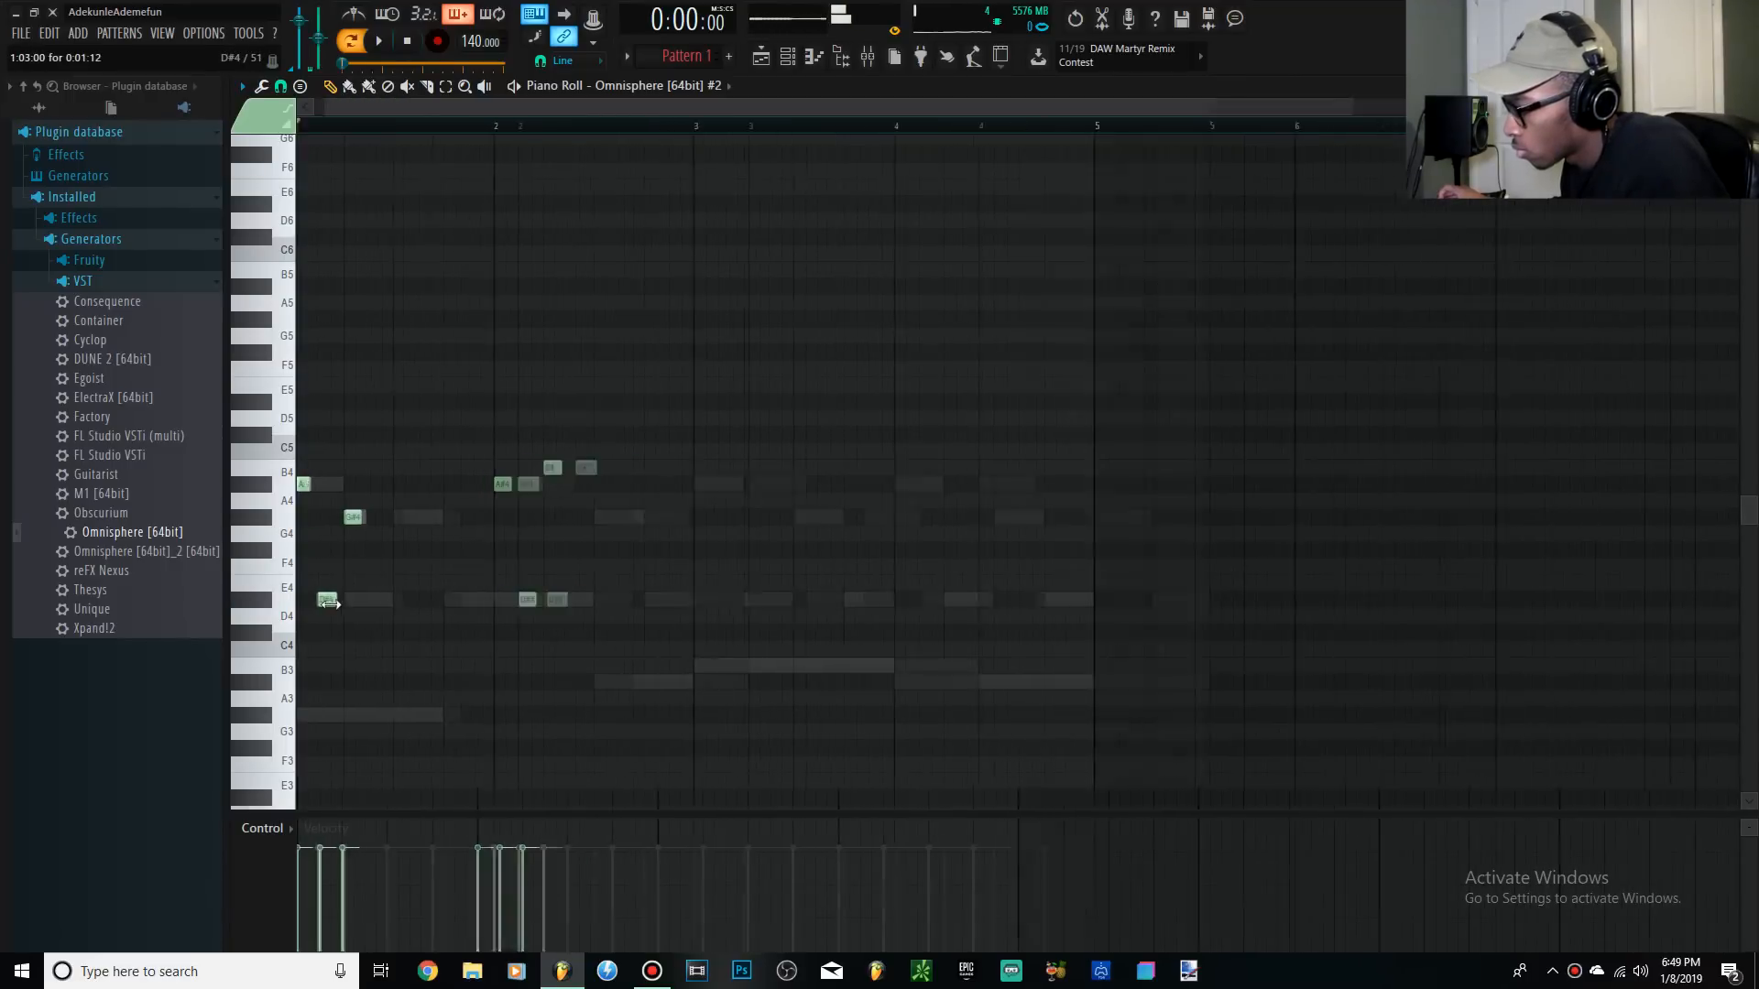
pyautogui.scroll(4, 327, 602)
pyautogui.press('space')
pyautogui.scroll(-4, 424, 603)
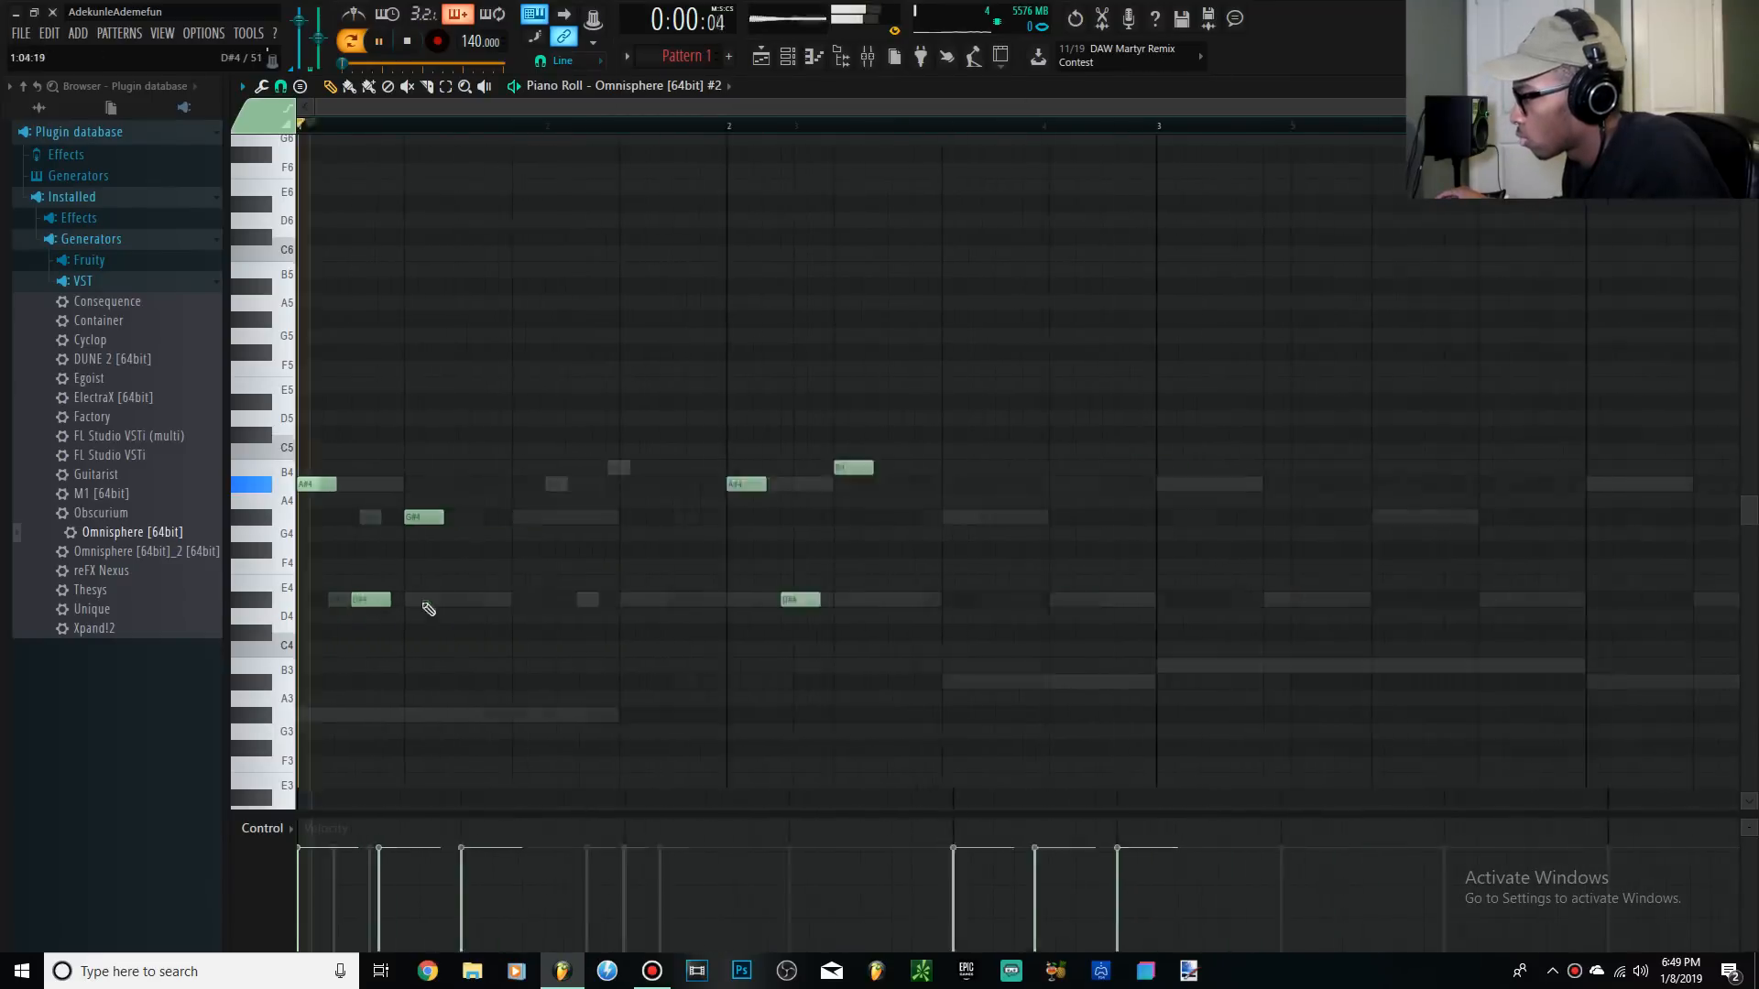
# Copy the two-bar bell phrase into bars 3 and 4
pyautogui.click(790, 56)
pyautogui.moveTo(844, 715); pyautogui.dragTo(1, 209)
pyautogui.press('space')
pyautogui.hotkey('ctrl', 'b')
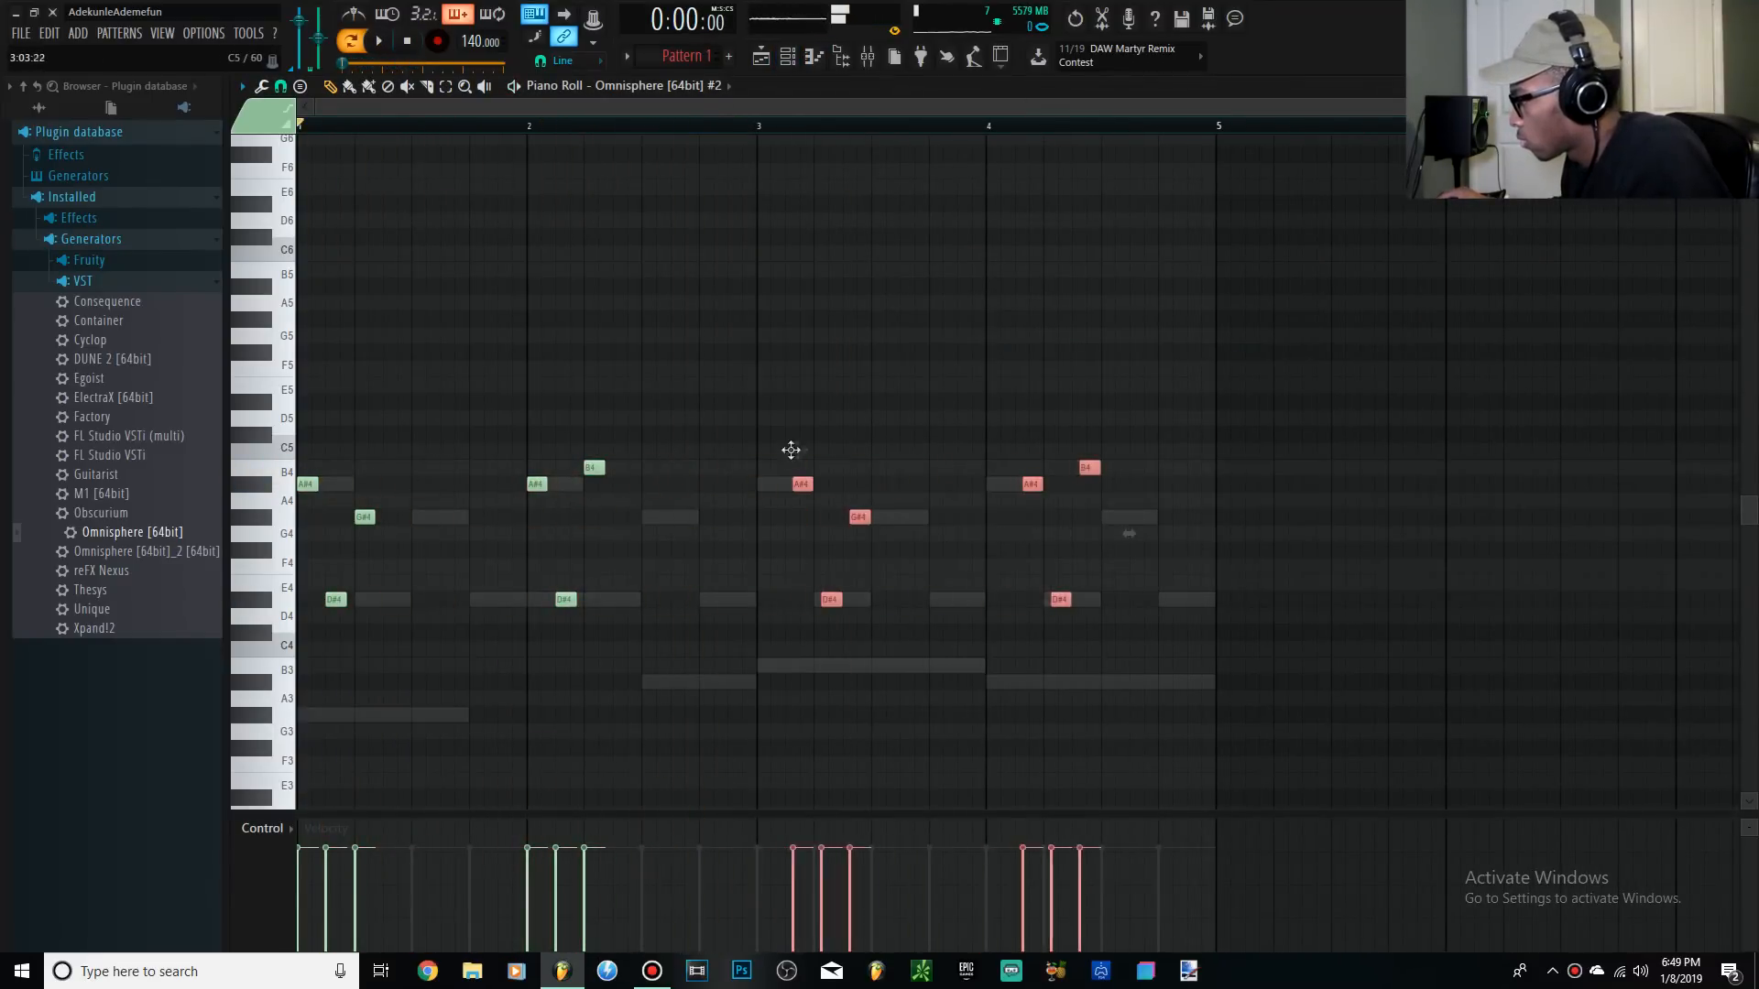
# During playback, try Titanium Chimes, Tomita Trill Bells and Starfield Pianobells on the second Omnisphere, and load Squaretable Bells
pyautogui.press('space')
pyautogui.click(788, 56)
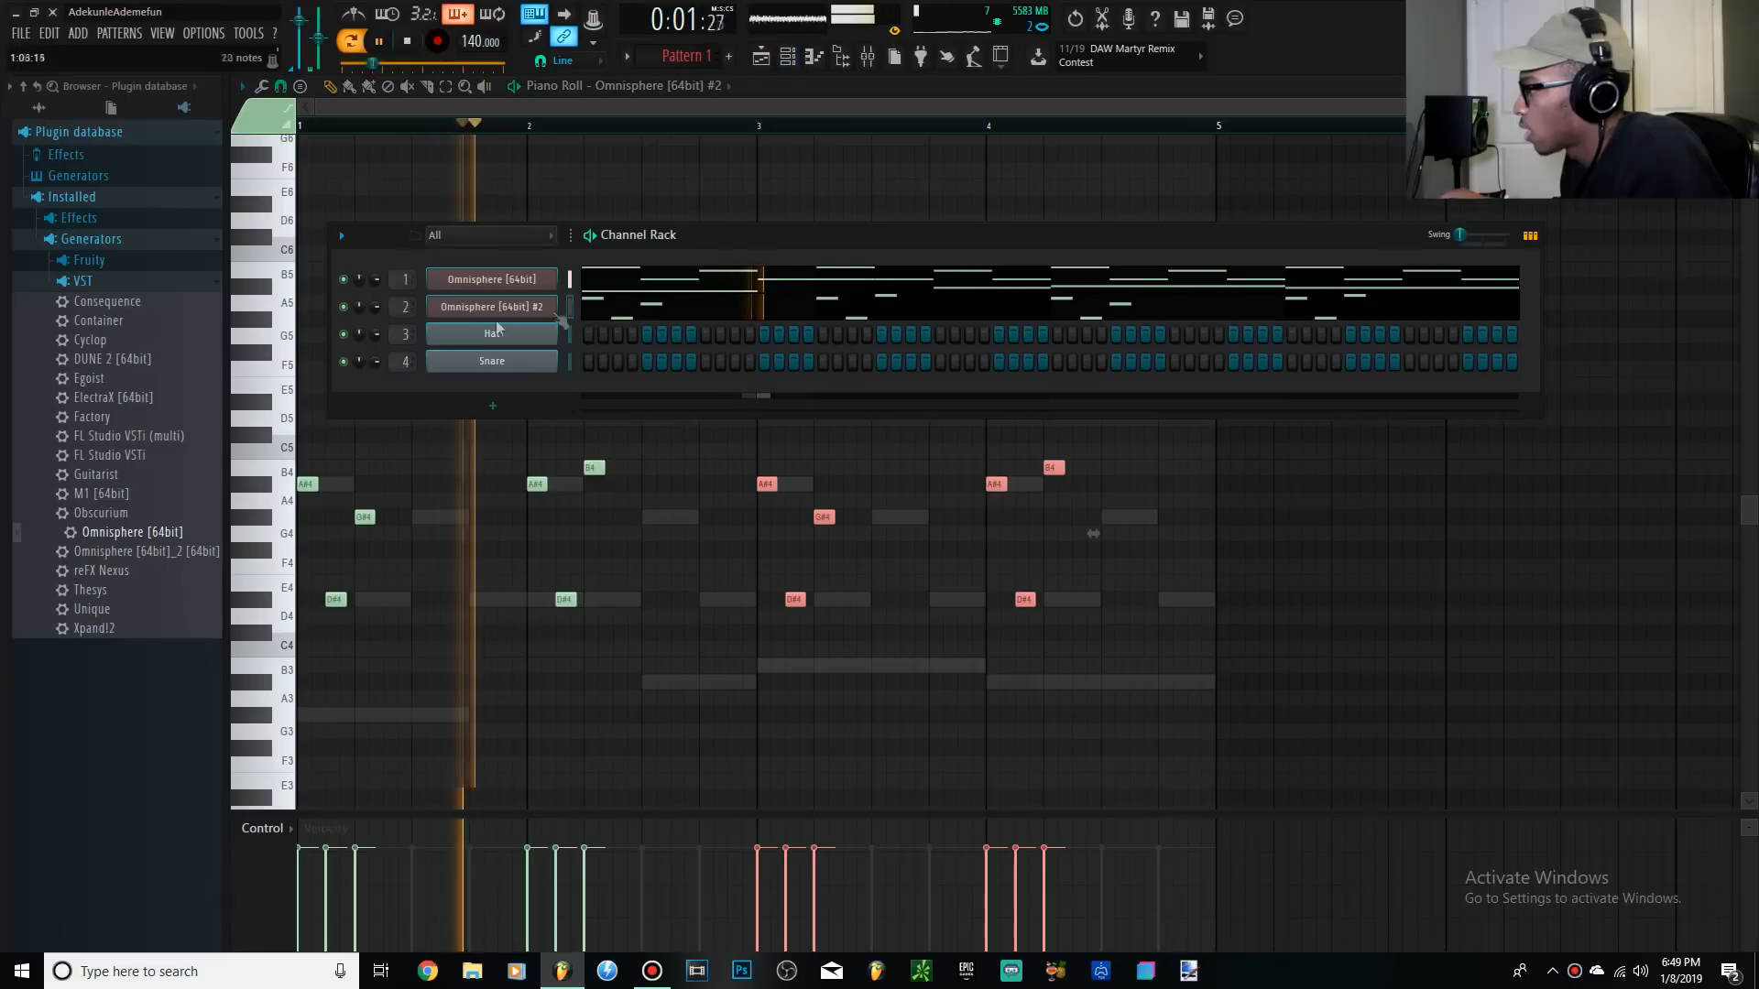
pyautogui.click(486, 307)
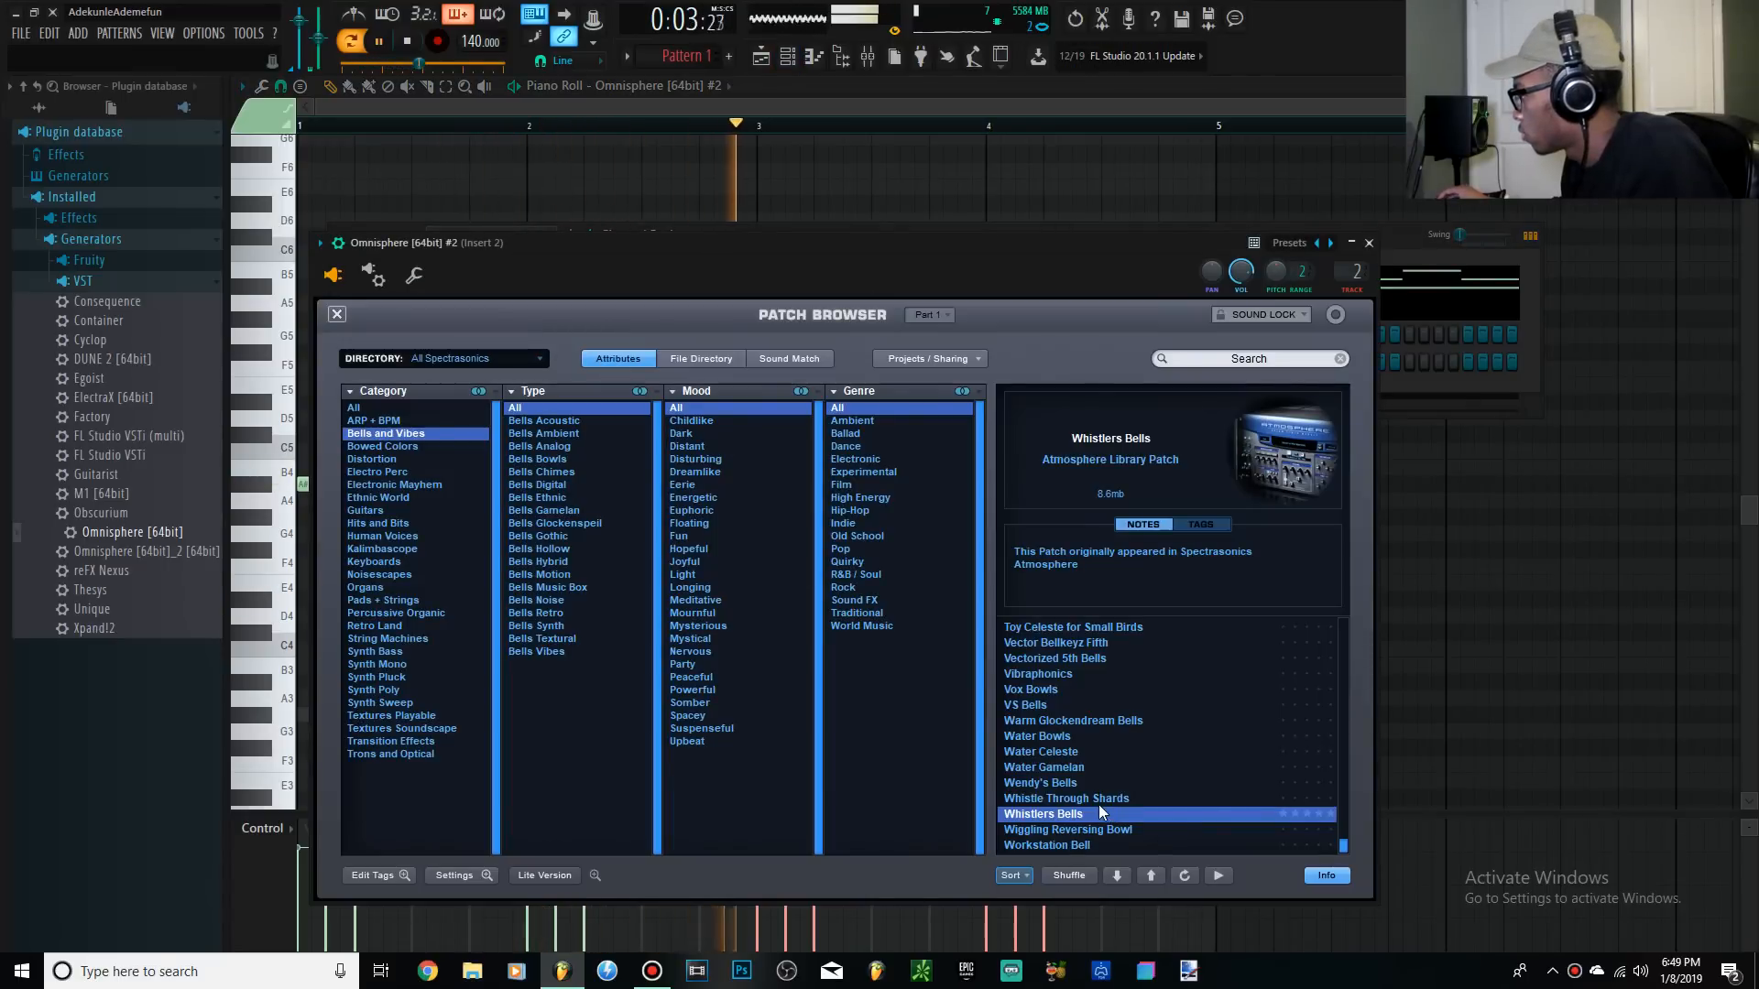
pyautogui.scroll(4, 1097, 804)
pyautogui.click(1067, 757)
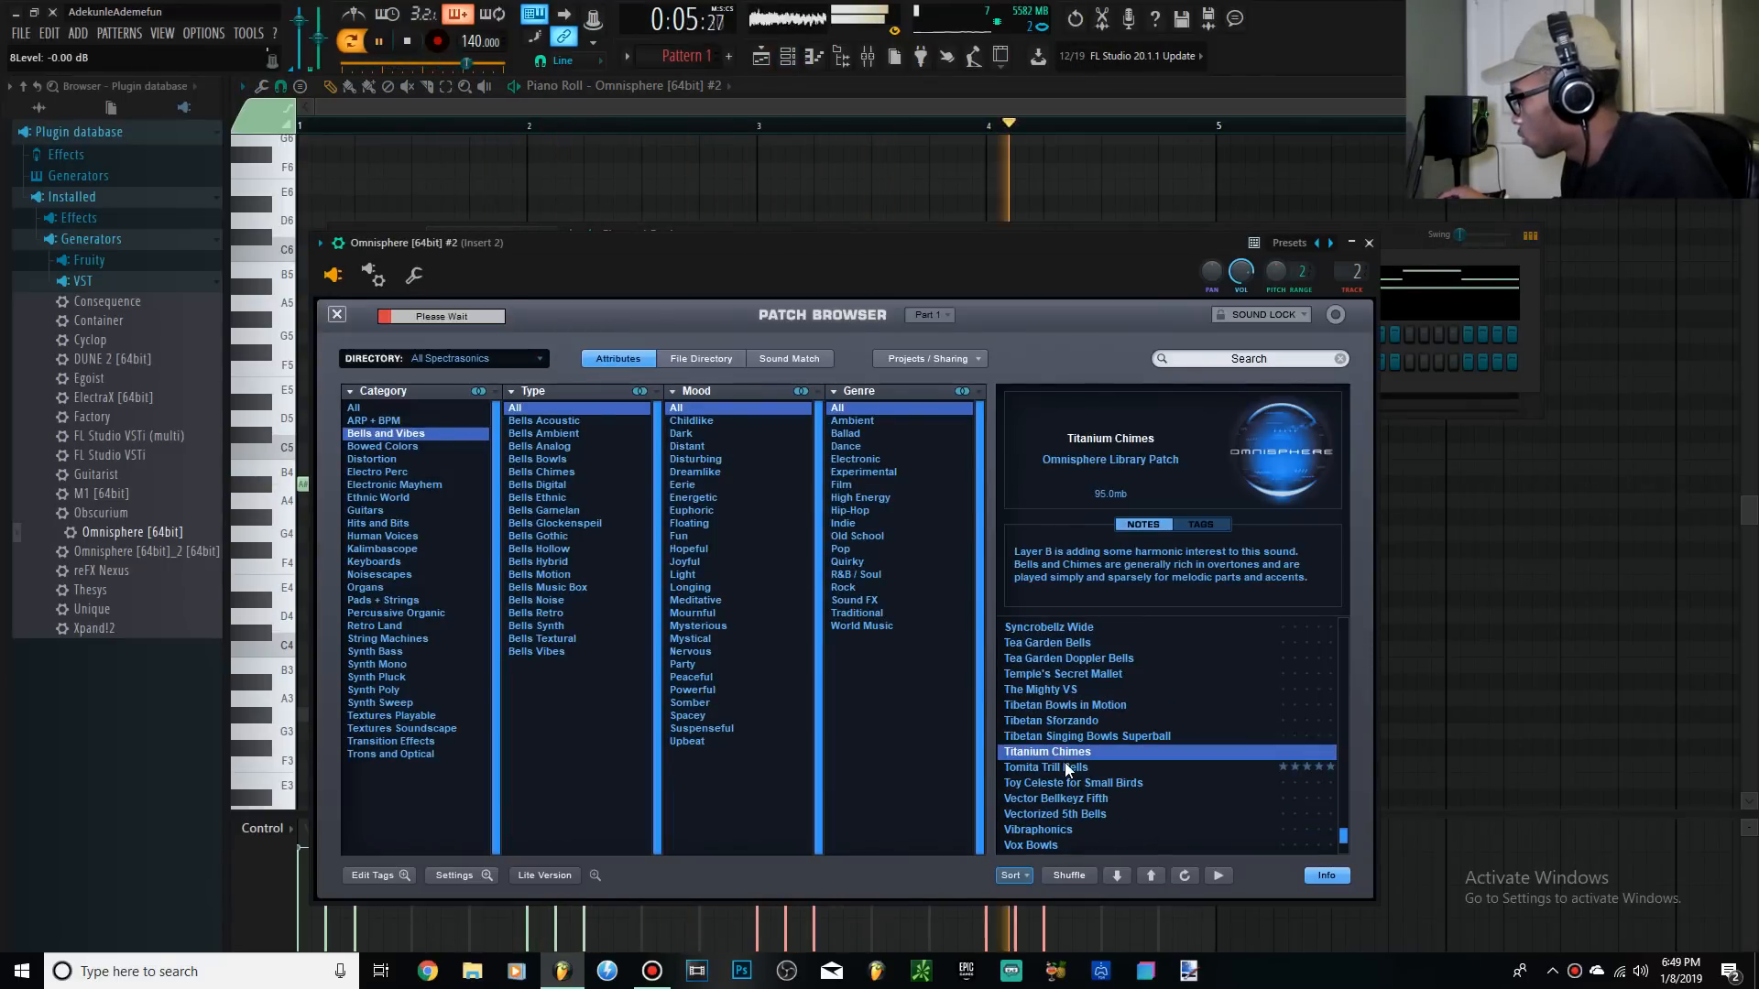
pyautogui.click(1071, 769)
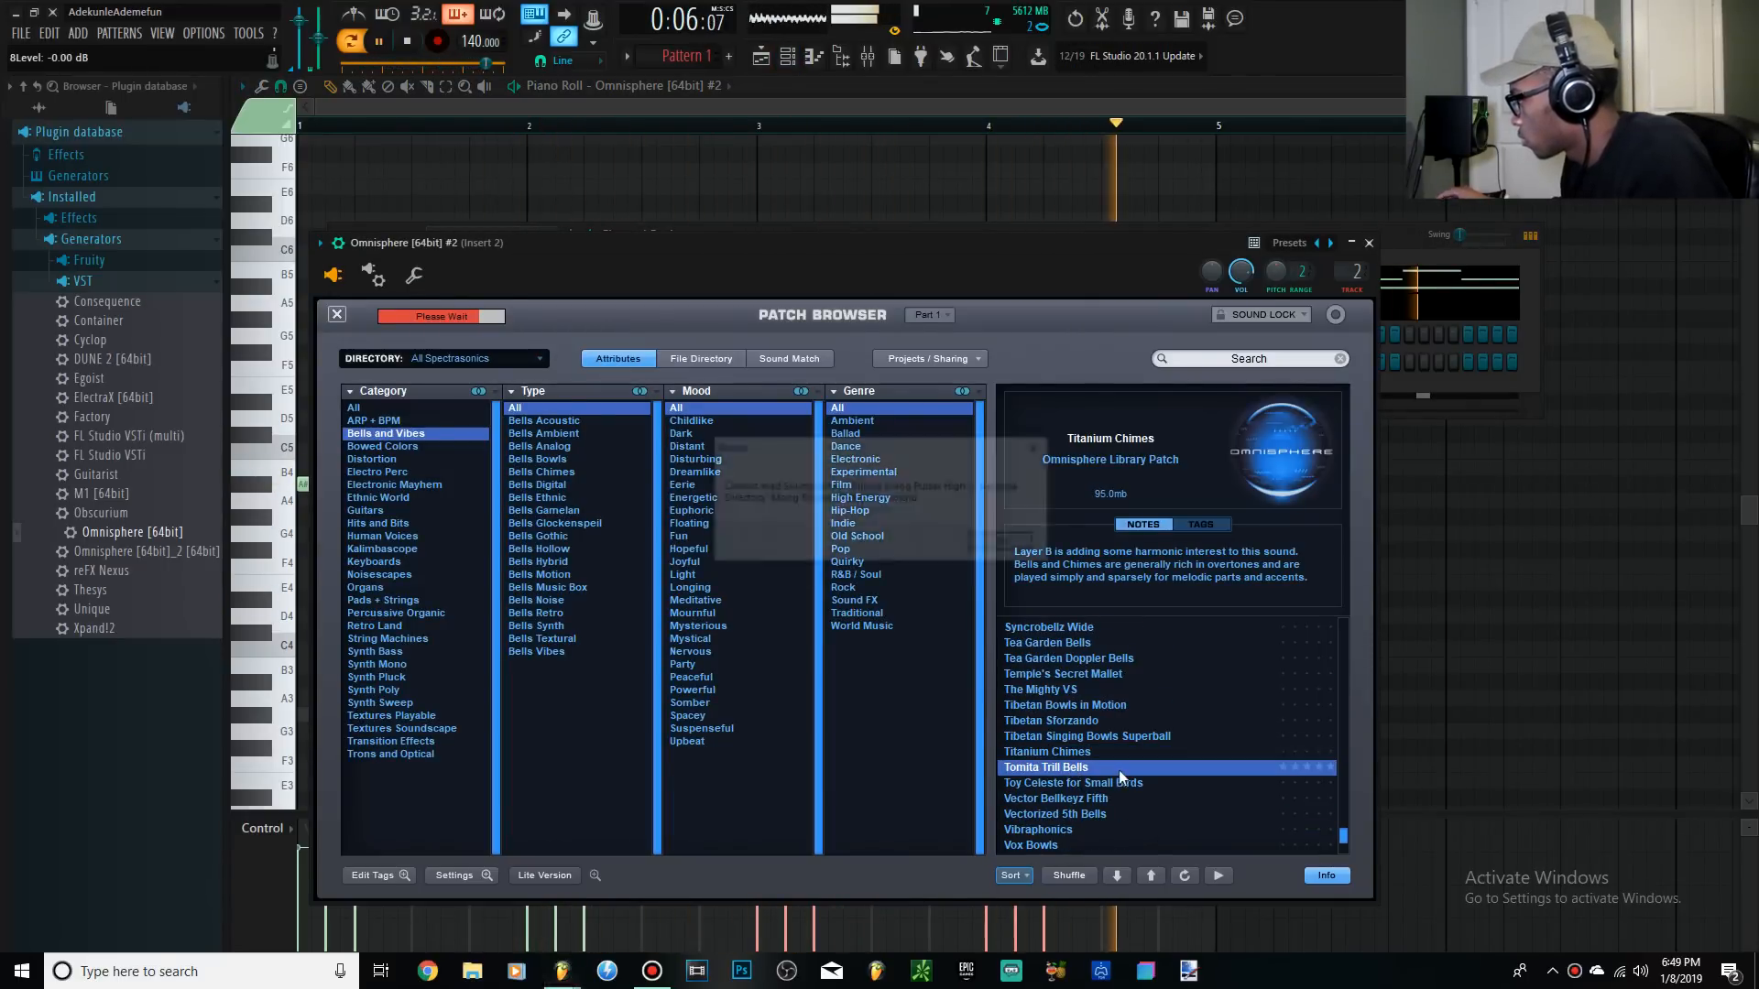
pyautogui.click(1018, 543)
pyautogui.scroll(4, 1046, 691)
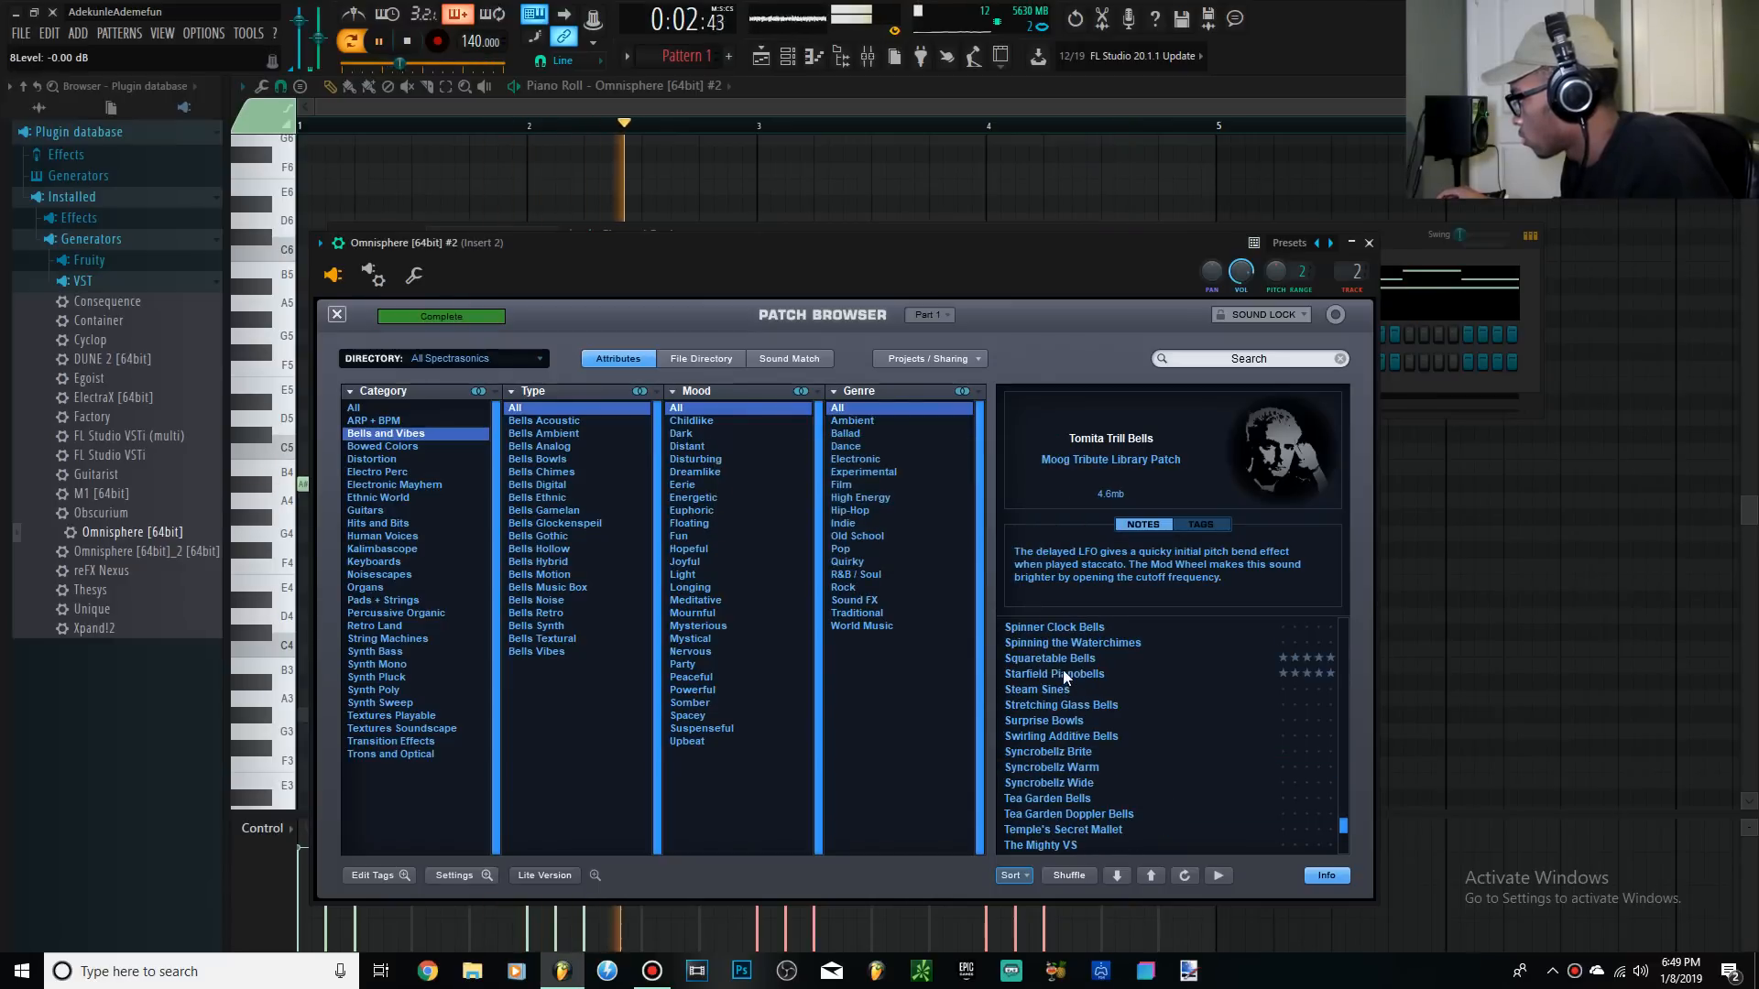
pyautogui.click(1069, 674)
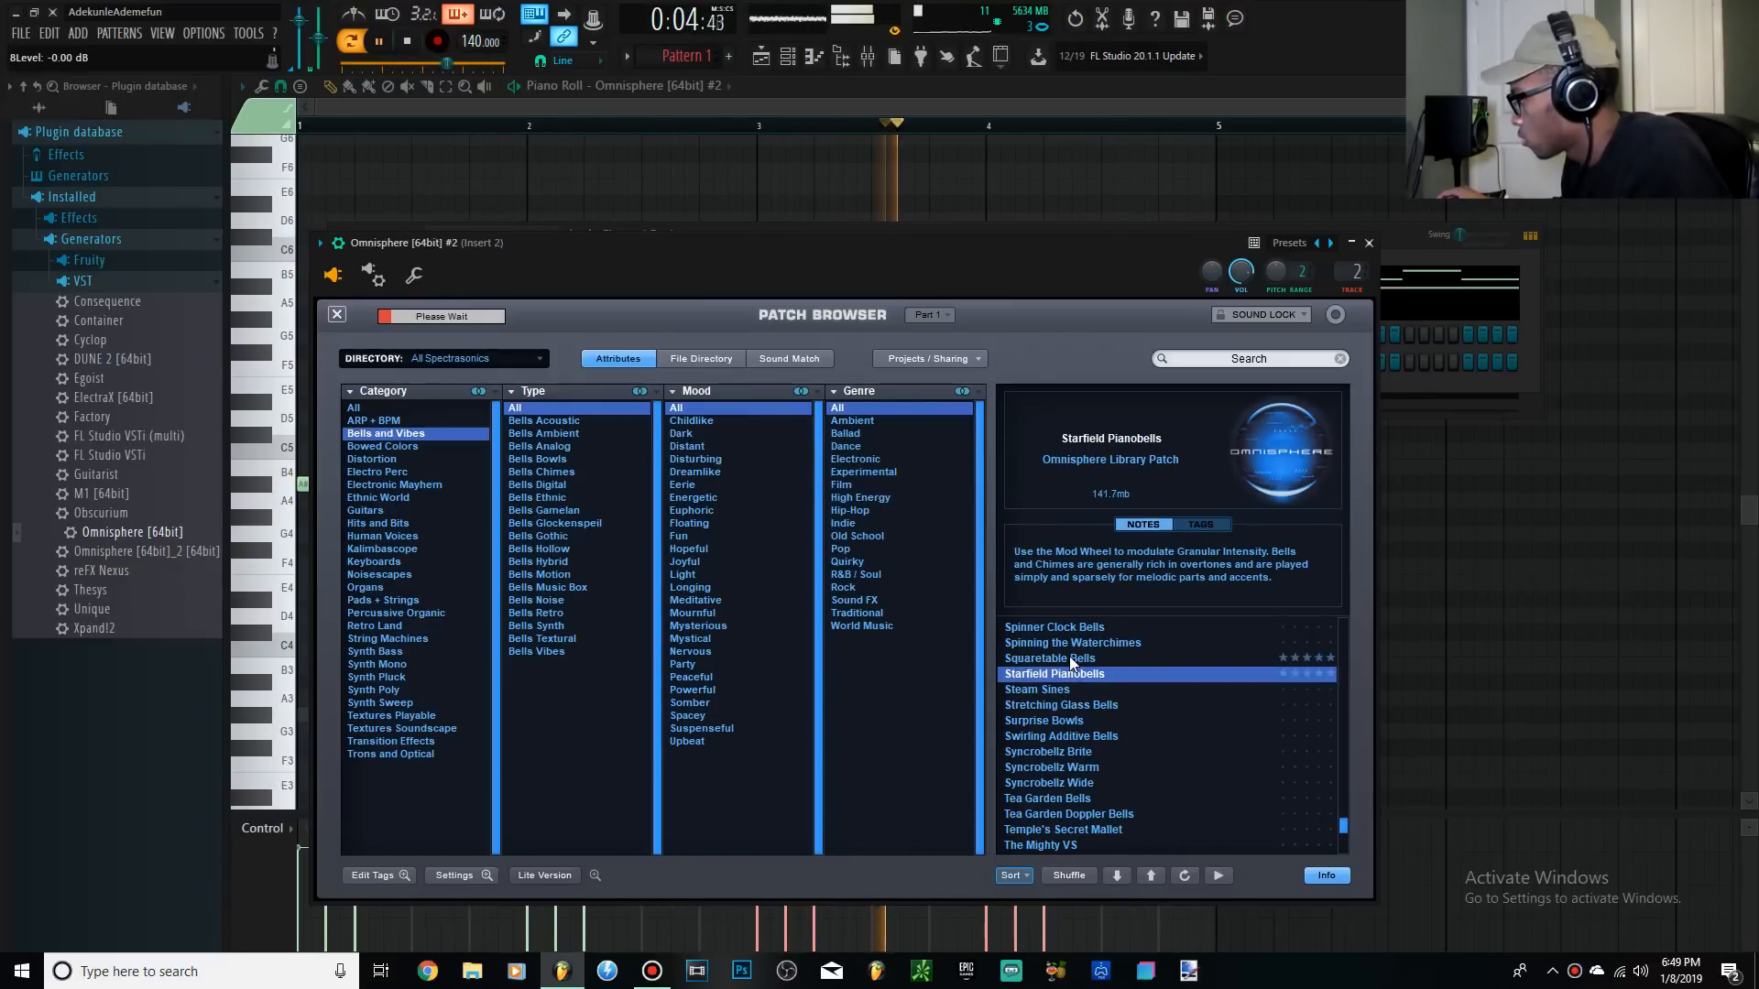
pyautogui.click(1083, 660)
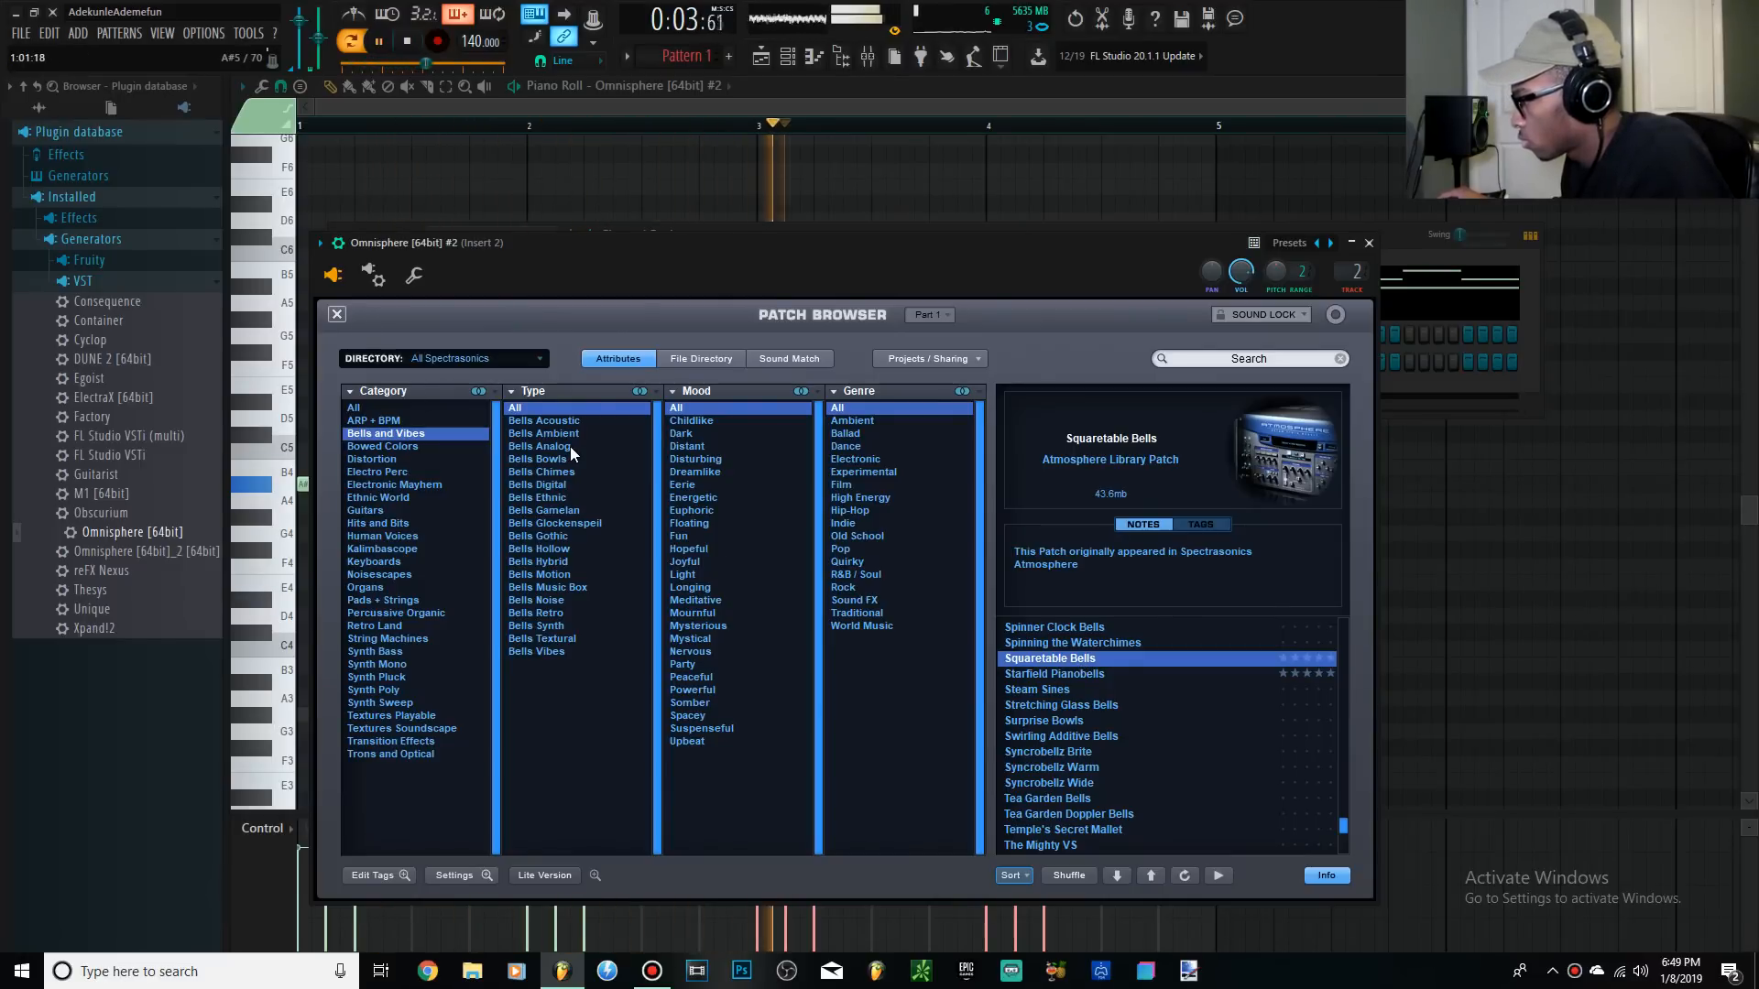
# Check the mixer and the second Omnisphere during playback, and lower the faders of mixer inserts 1 and 2
pyautogui.click(874, 57)
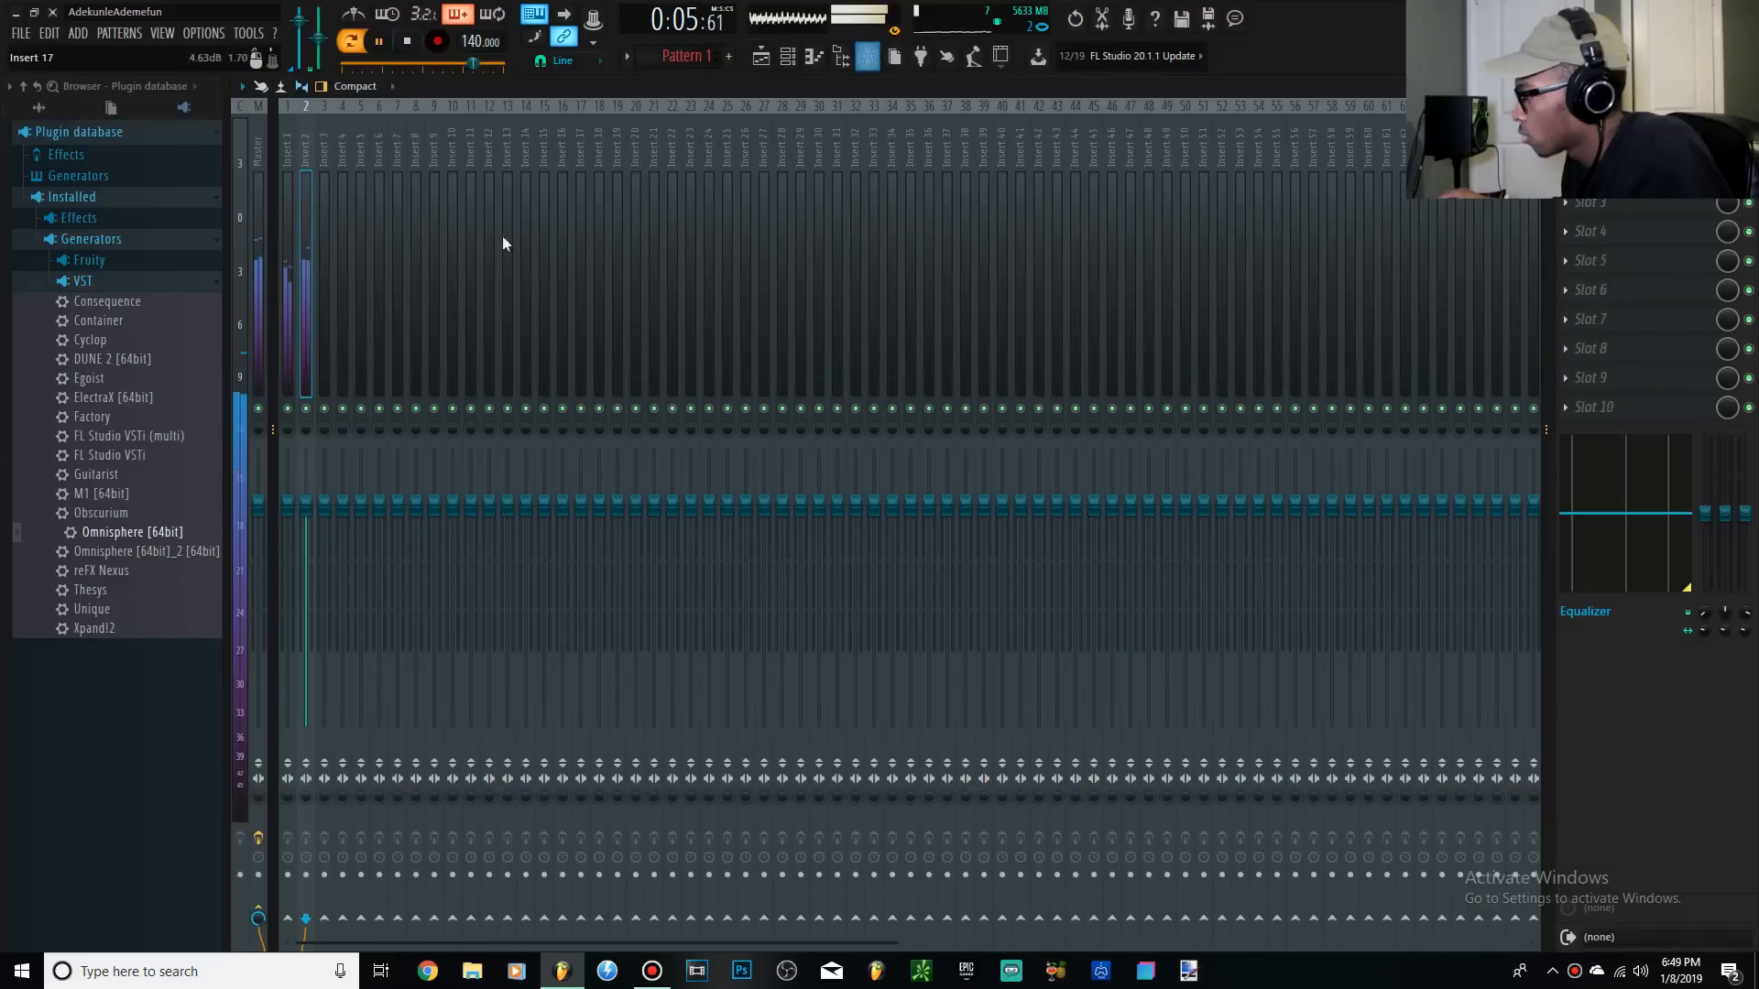
pyautogui.press('space')
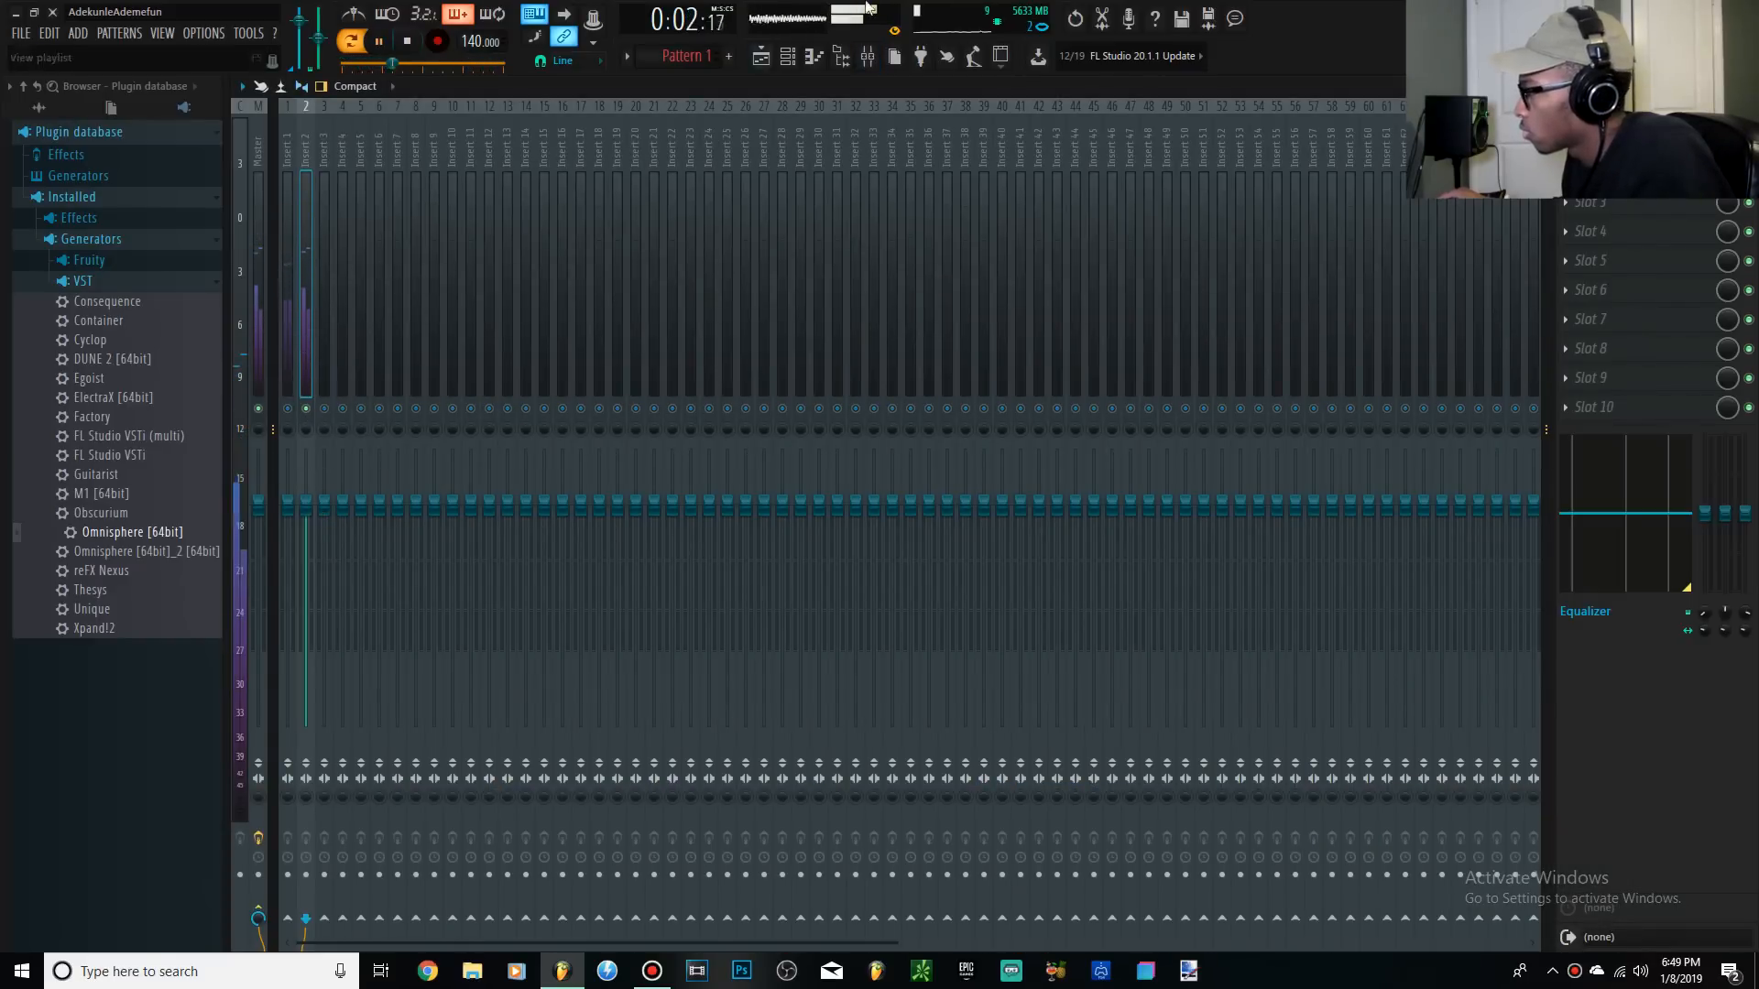
pyautogui.click(795, 58)
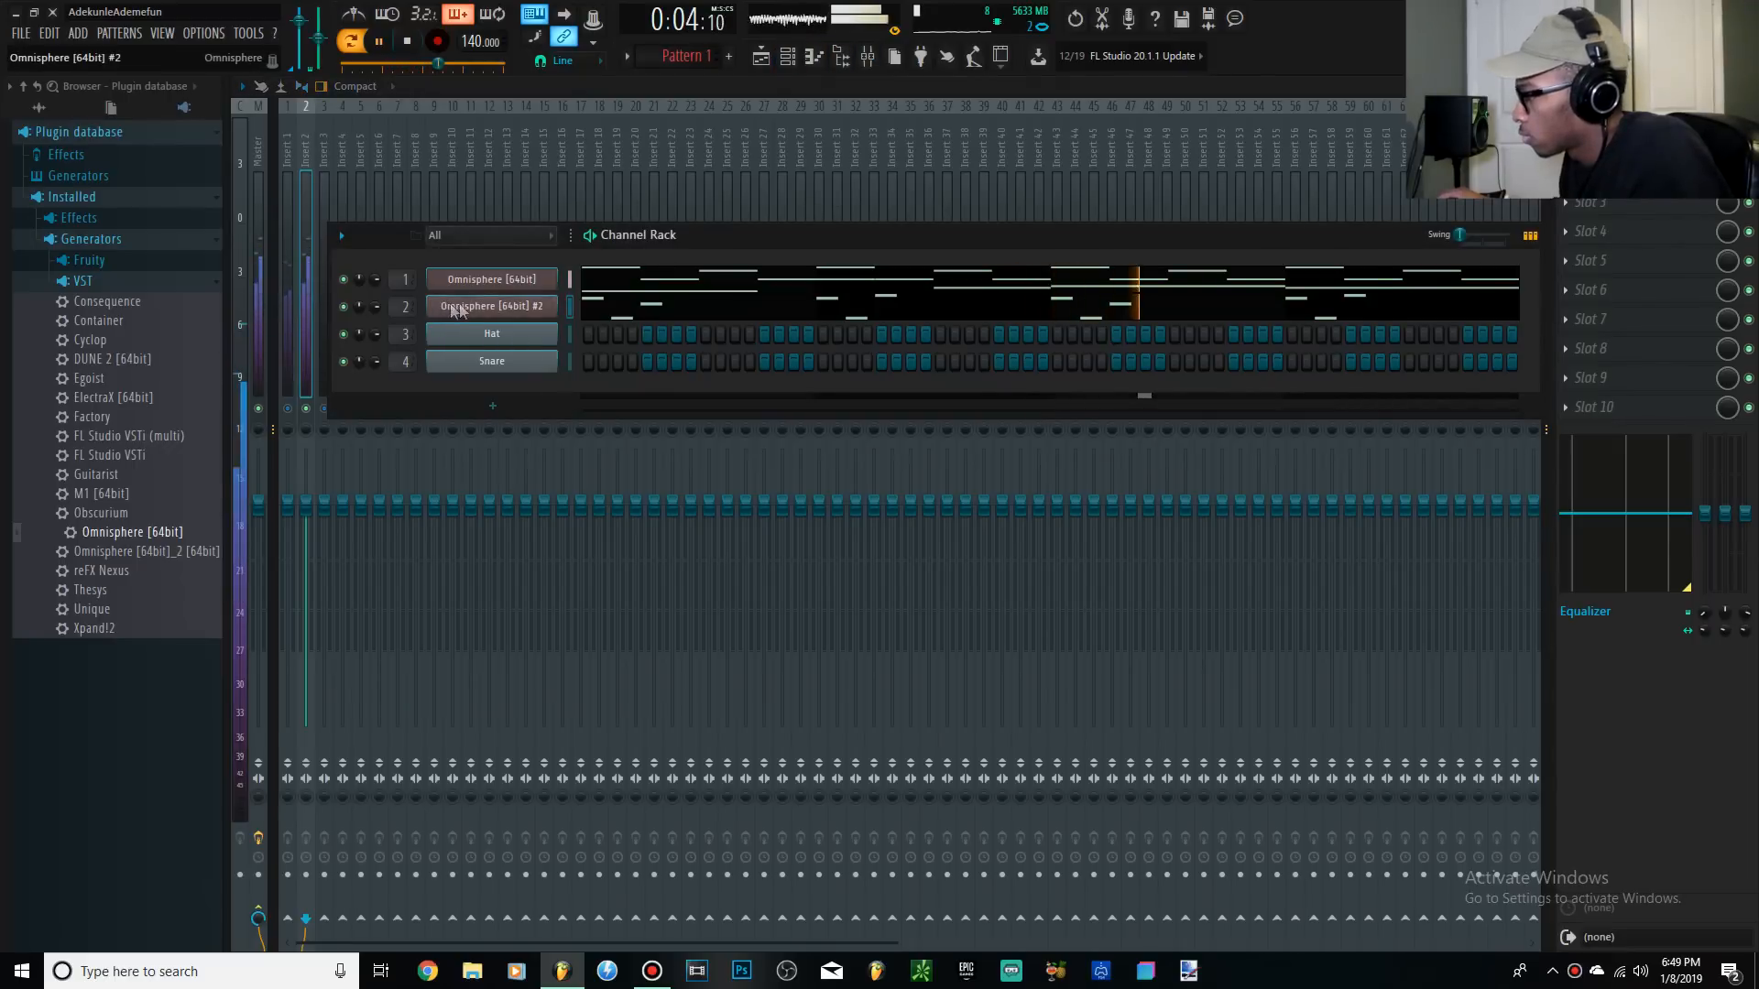
pyautogui.click(455, 307)
pyautogui.press('space')
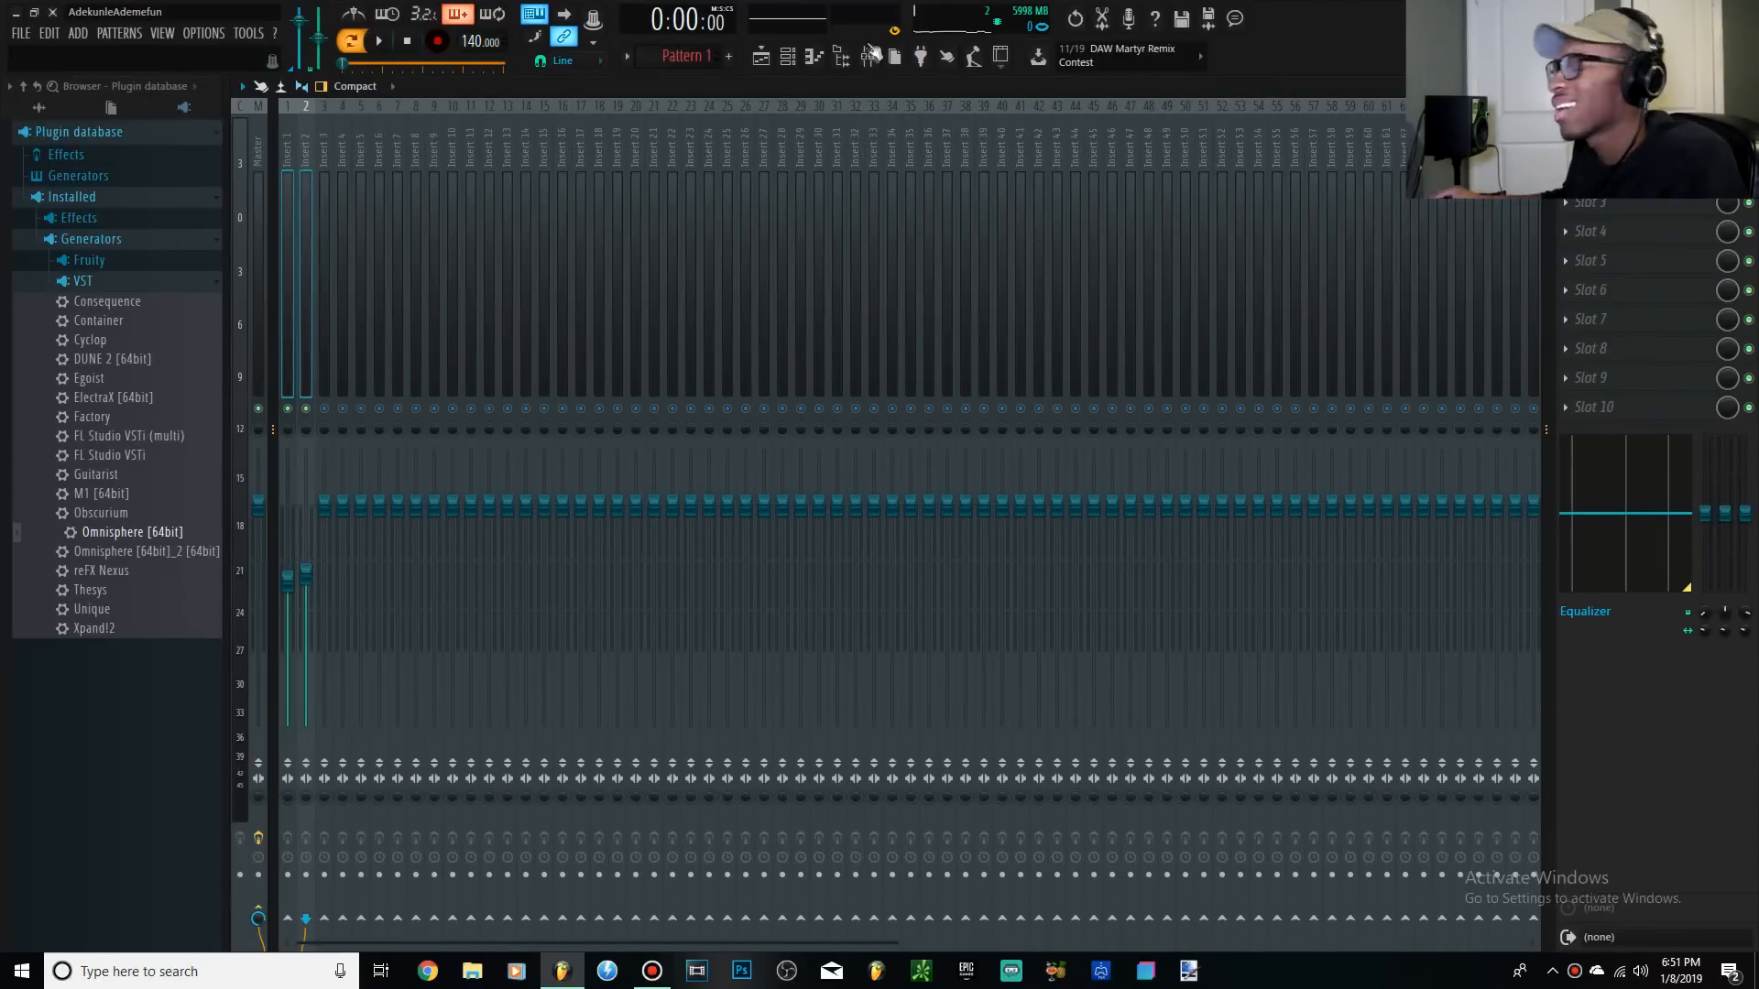
# Load TM-88 808s [Spazz] from the TM88 Nightmare Drum Kit's 808s Wav folder as a new channel and open its piano roll
pyautogui.click(787, 57)
pyautogui.click(40, 107)
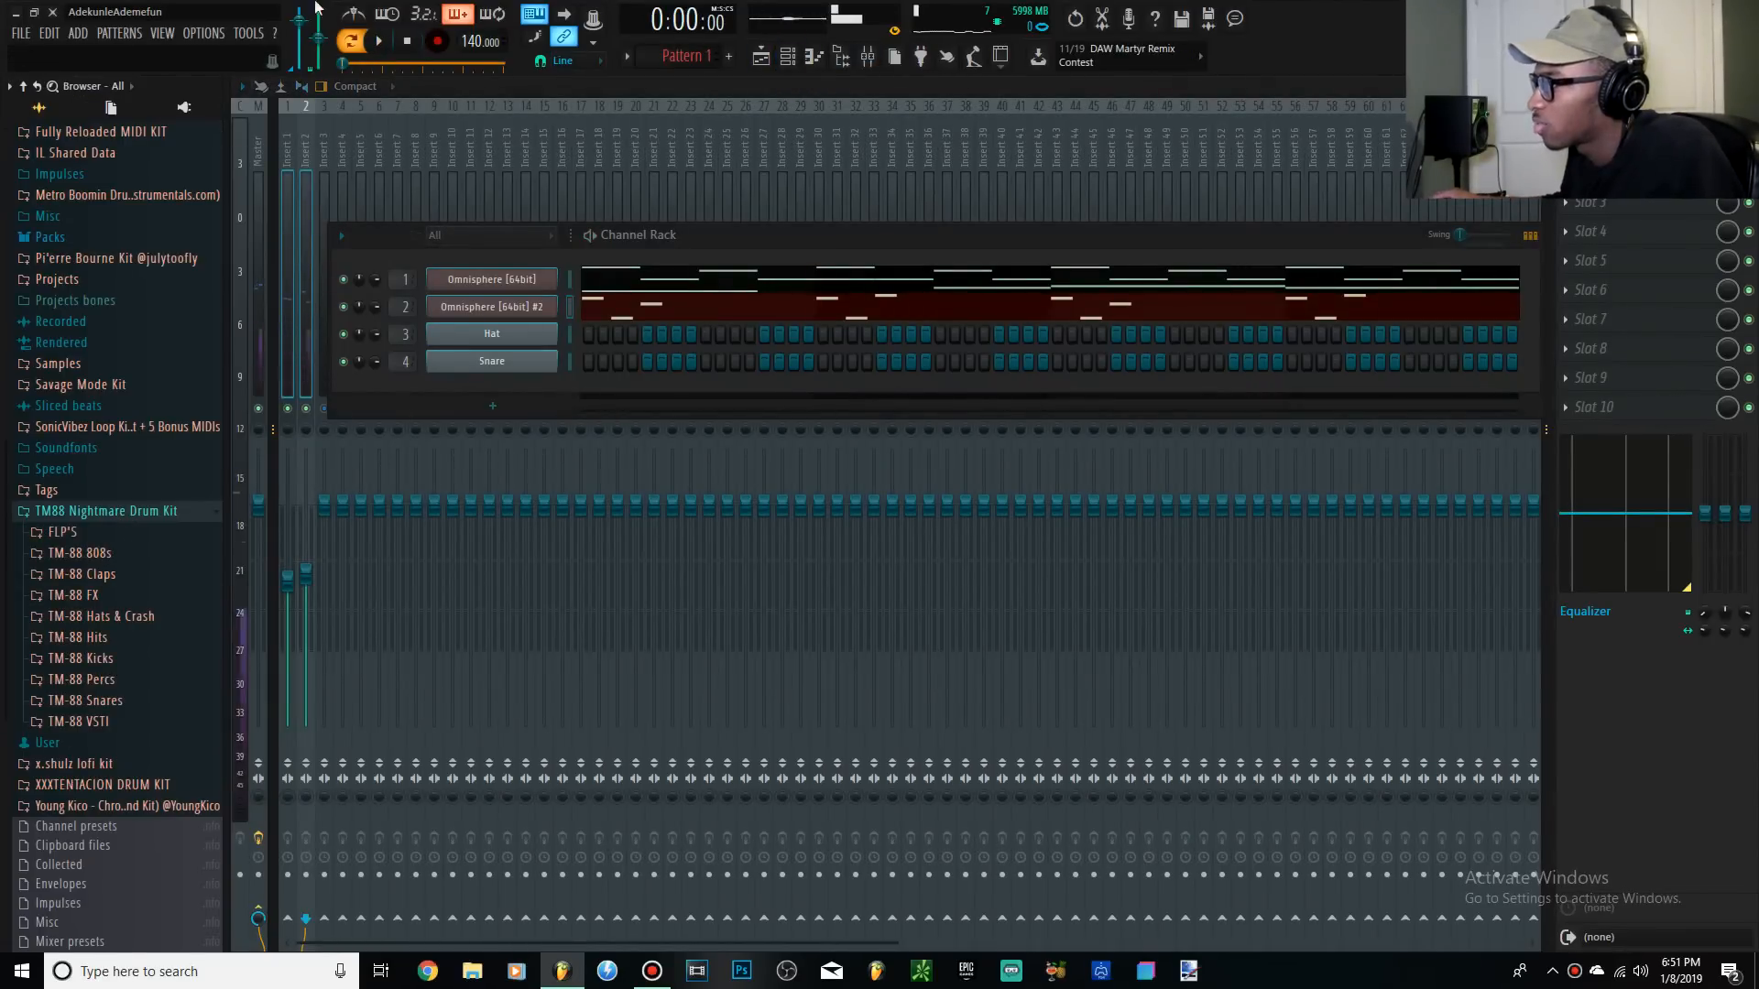
pyautogui.click(649, 973)
pyautogui.click(650, 973)
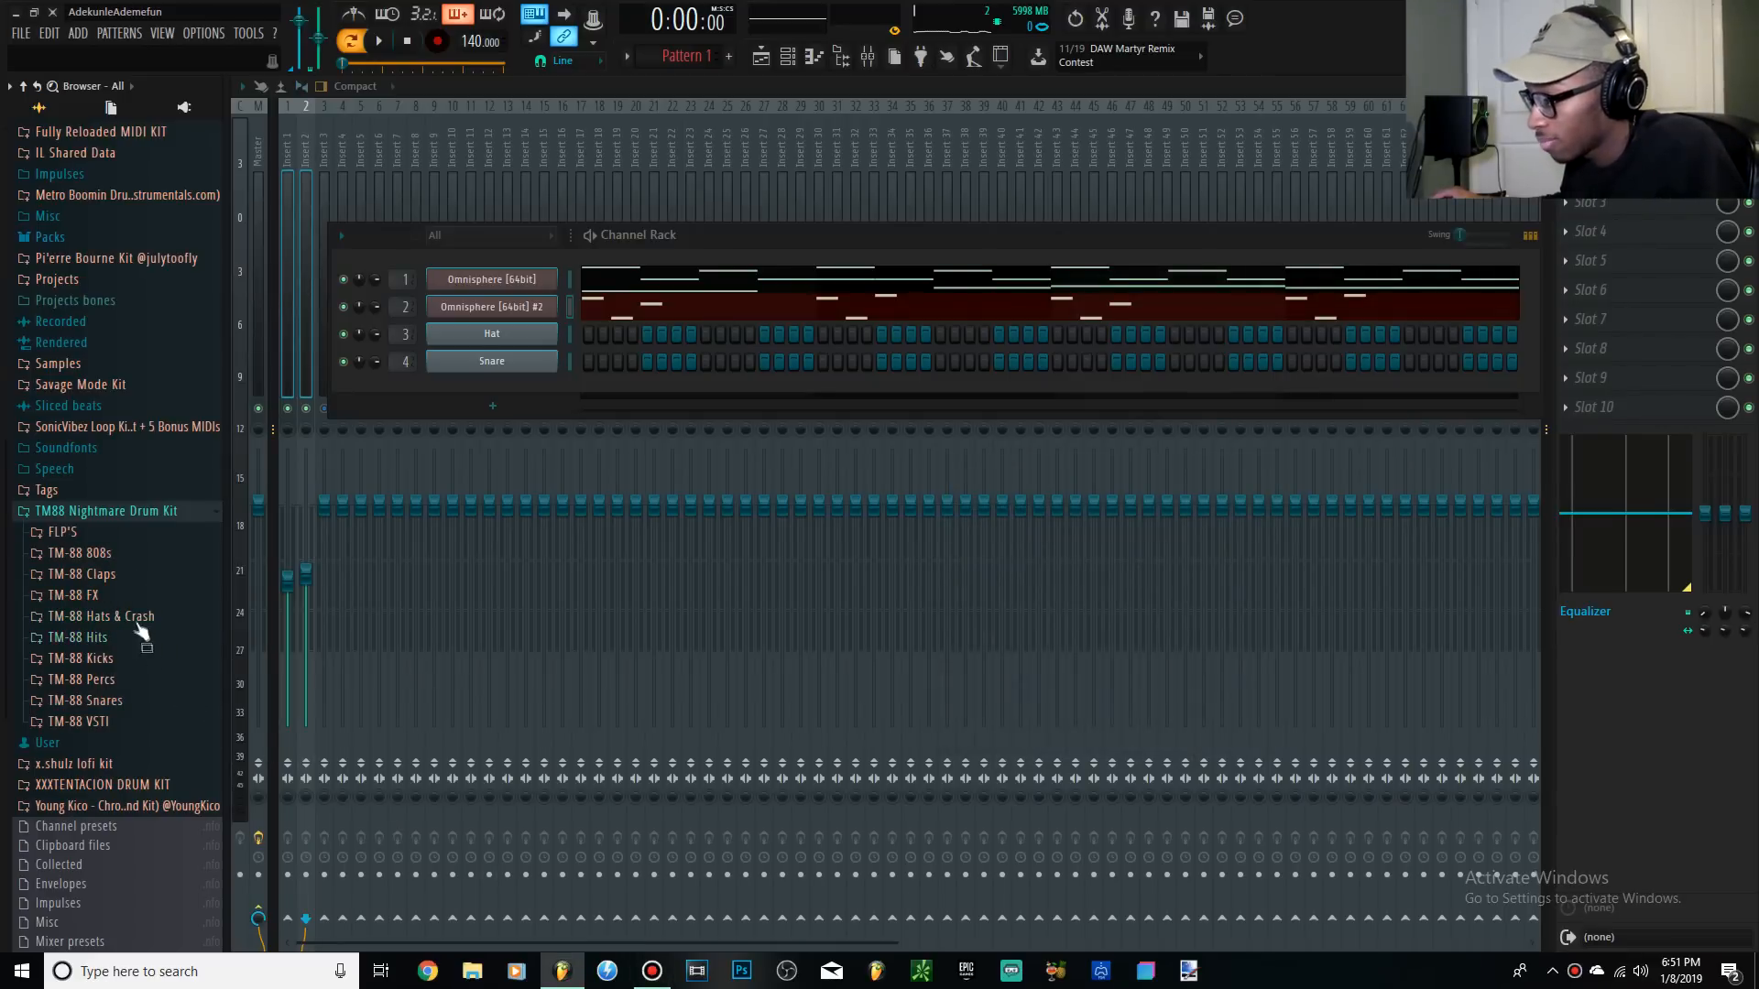
pyautogui.click(94, 554)
pyautogui.click(115, 579)
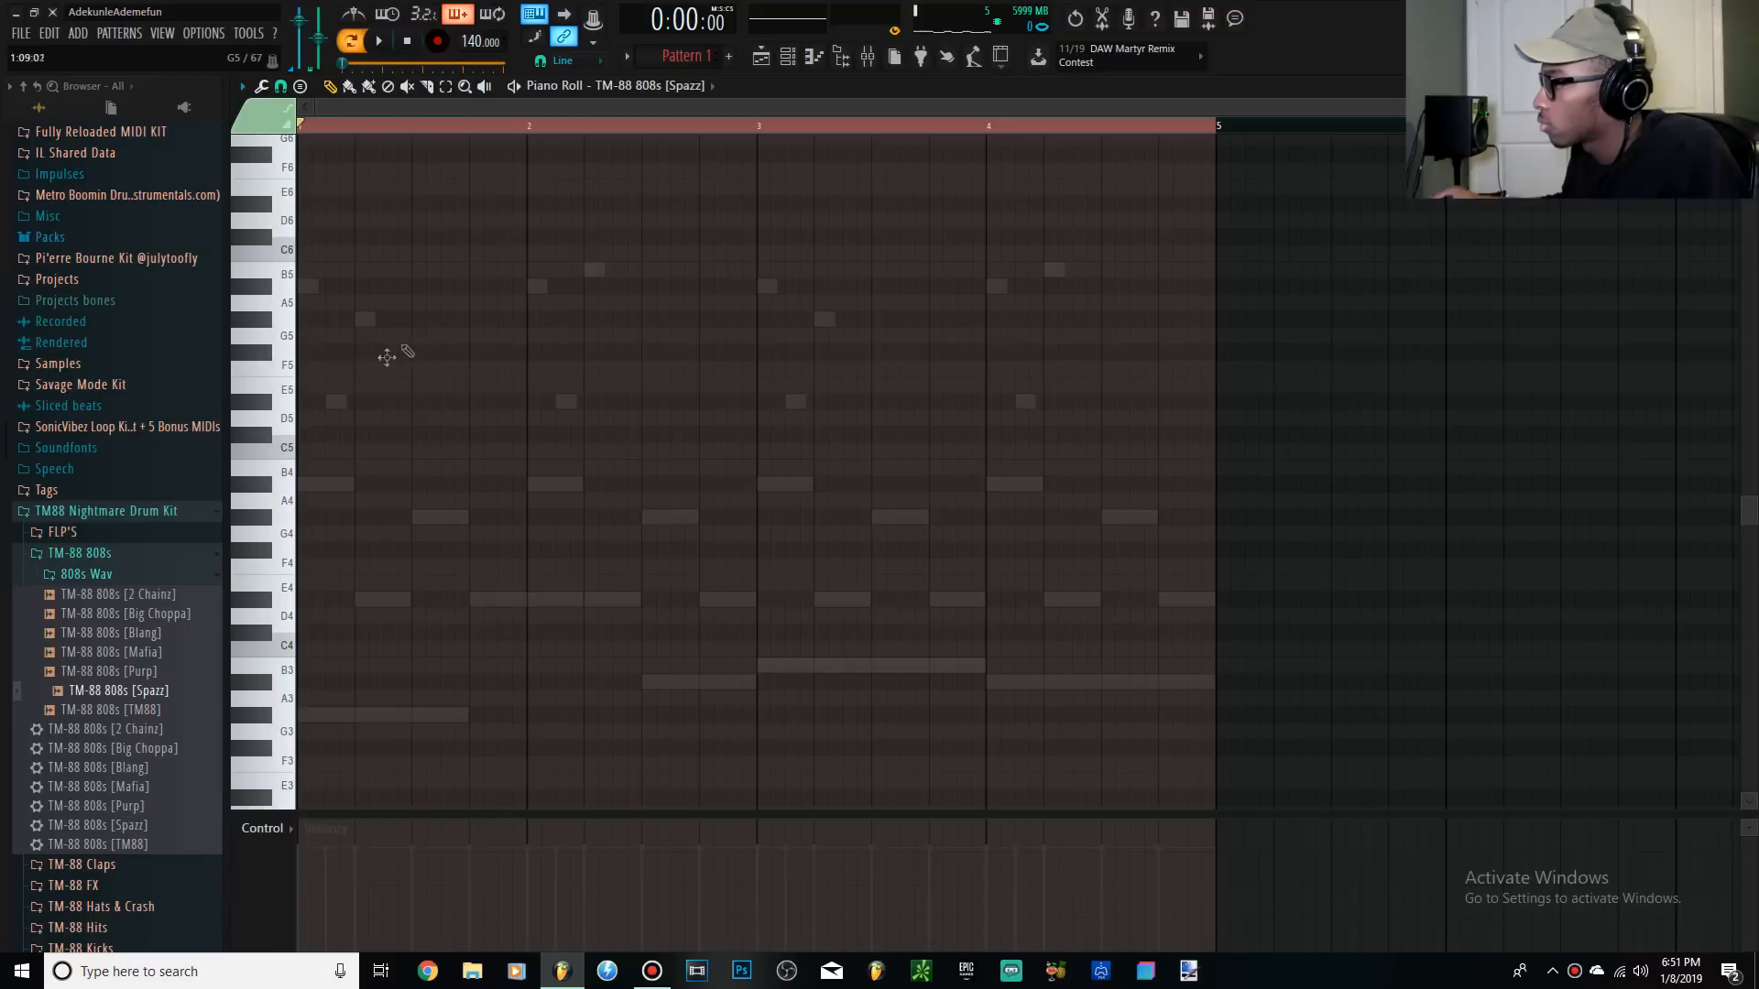
# Place two short 808 notes in bar 1, one on the downbeat and one before beat 3, and transpose them to D#6
pyautogui.scroll(5, 305, 510)
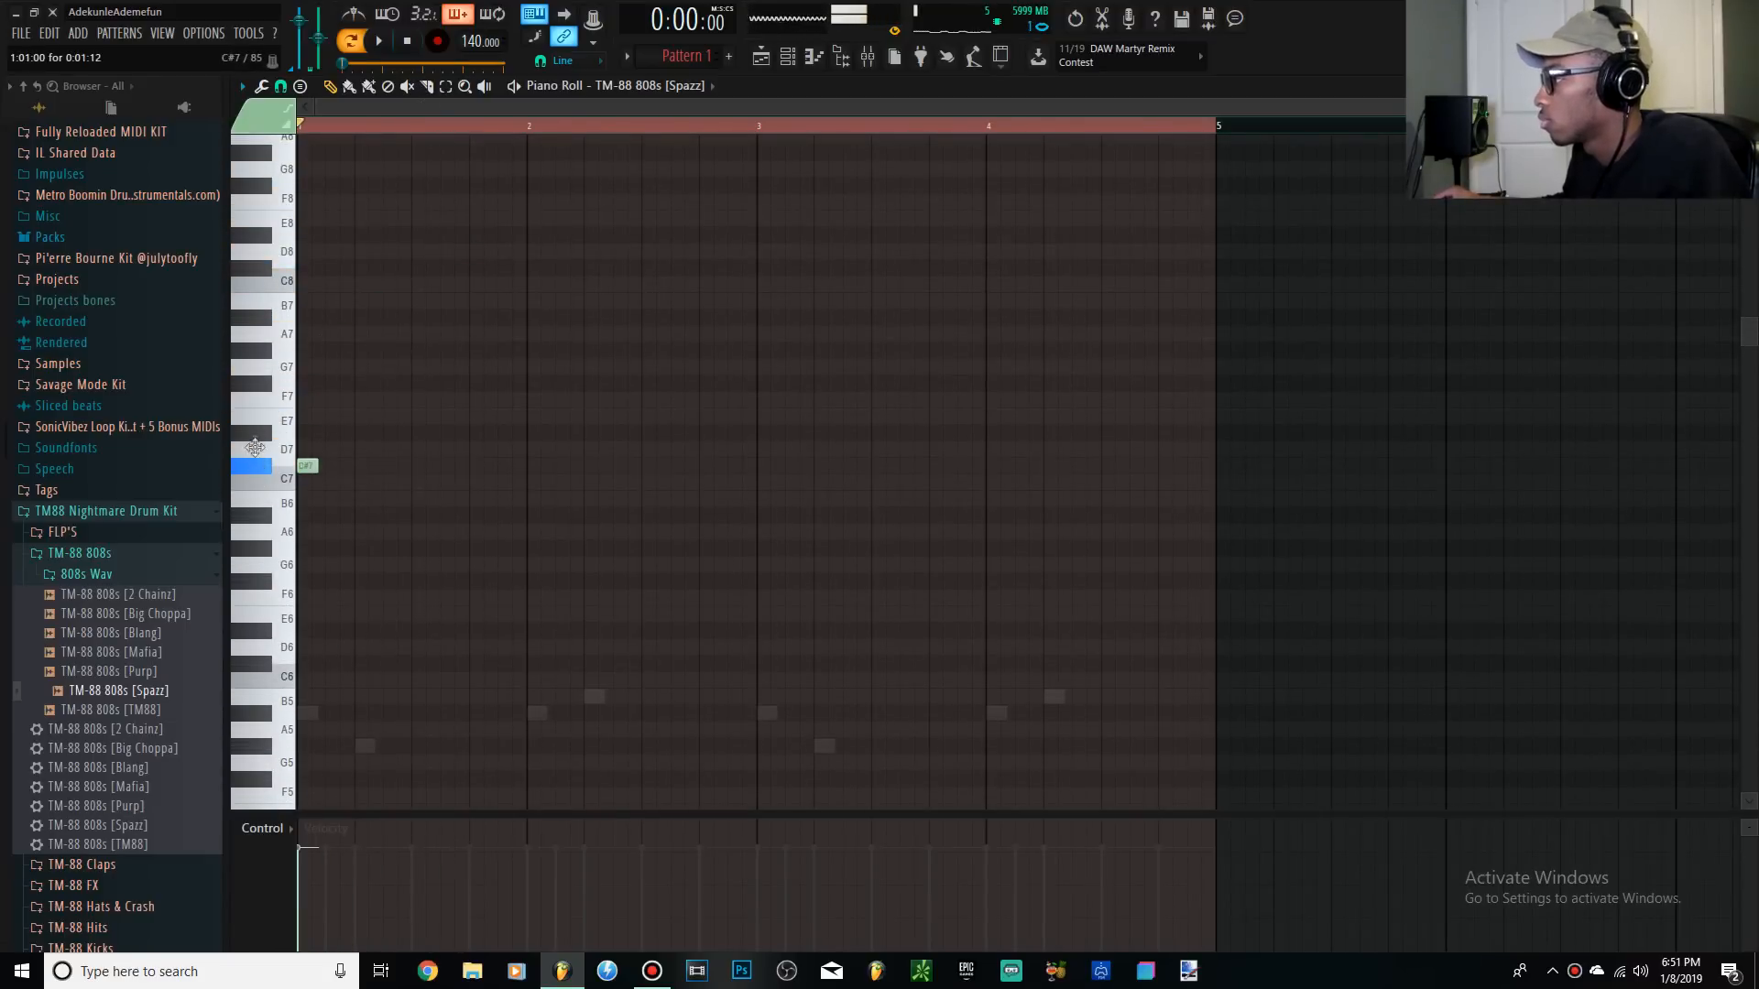
pyautogui.press('space')
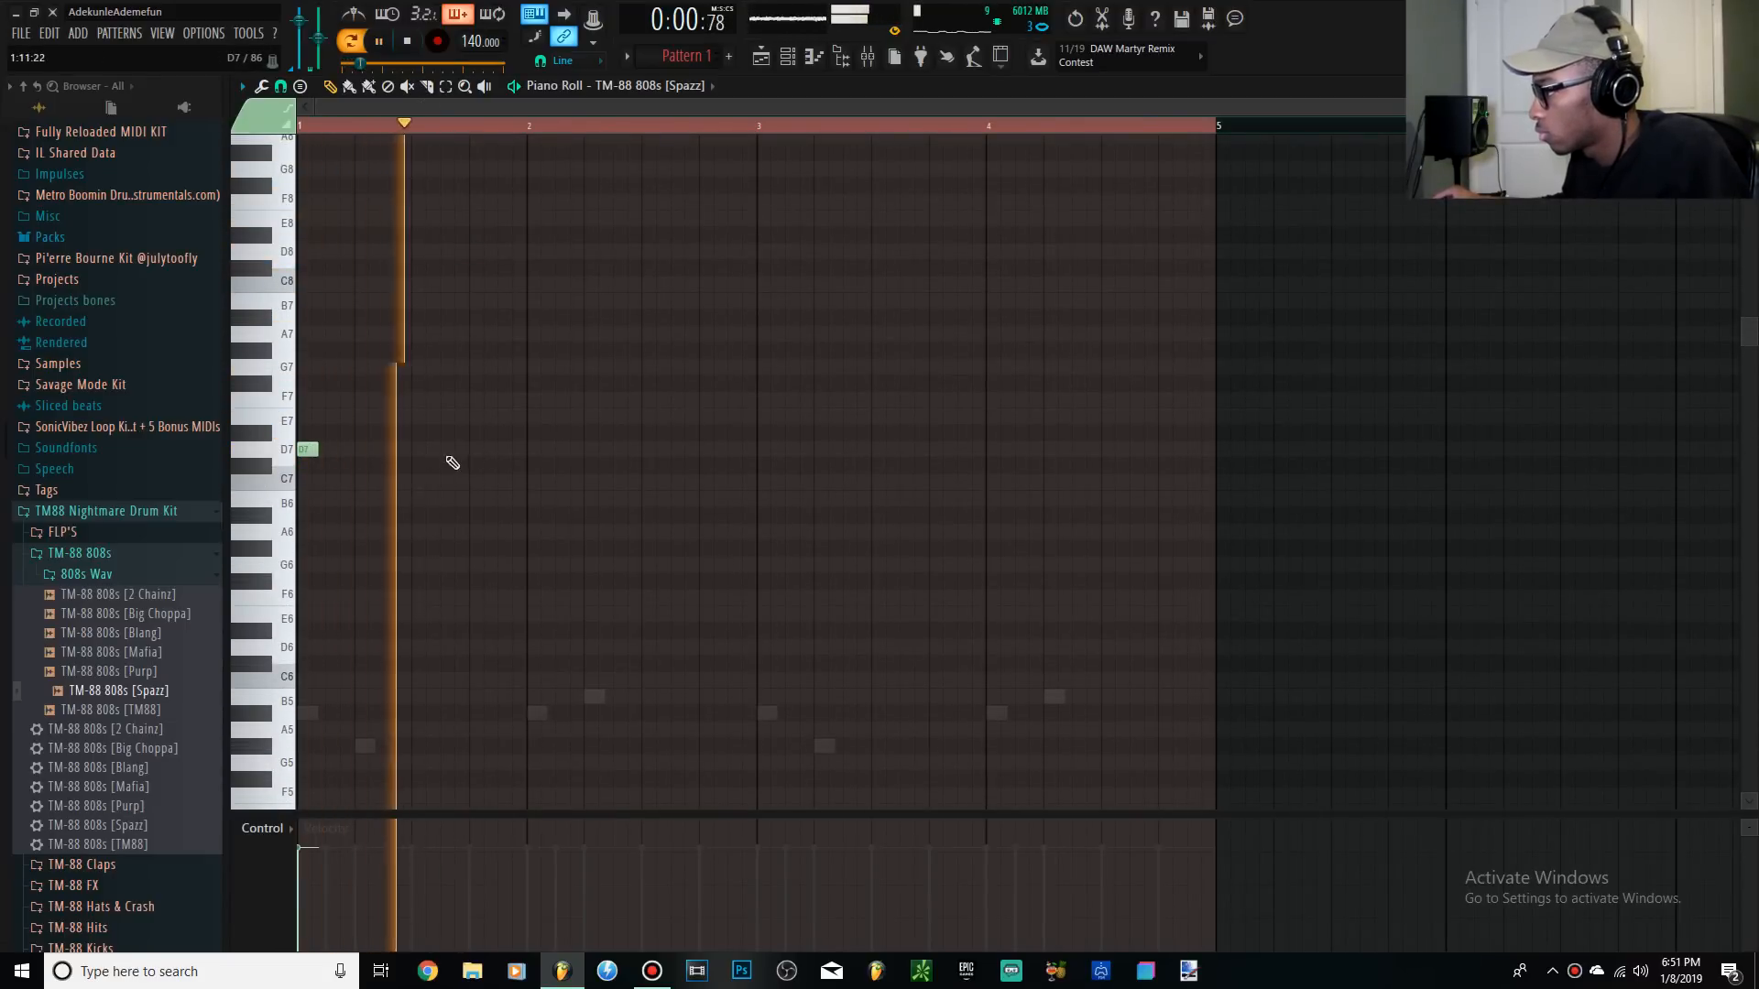
pyautogui.press('space')
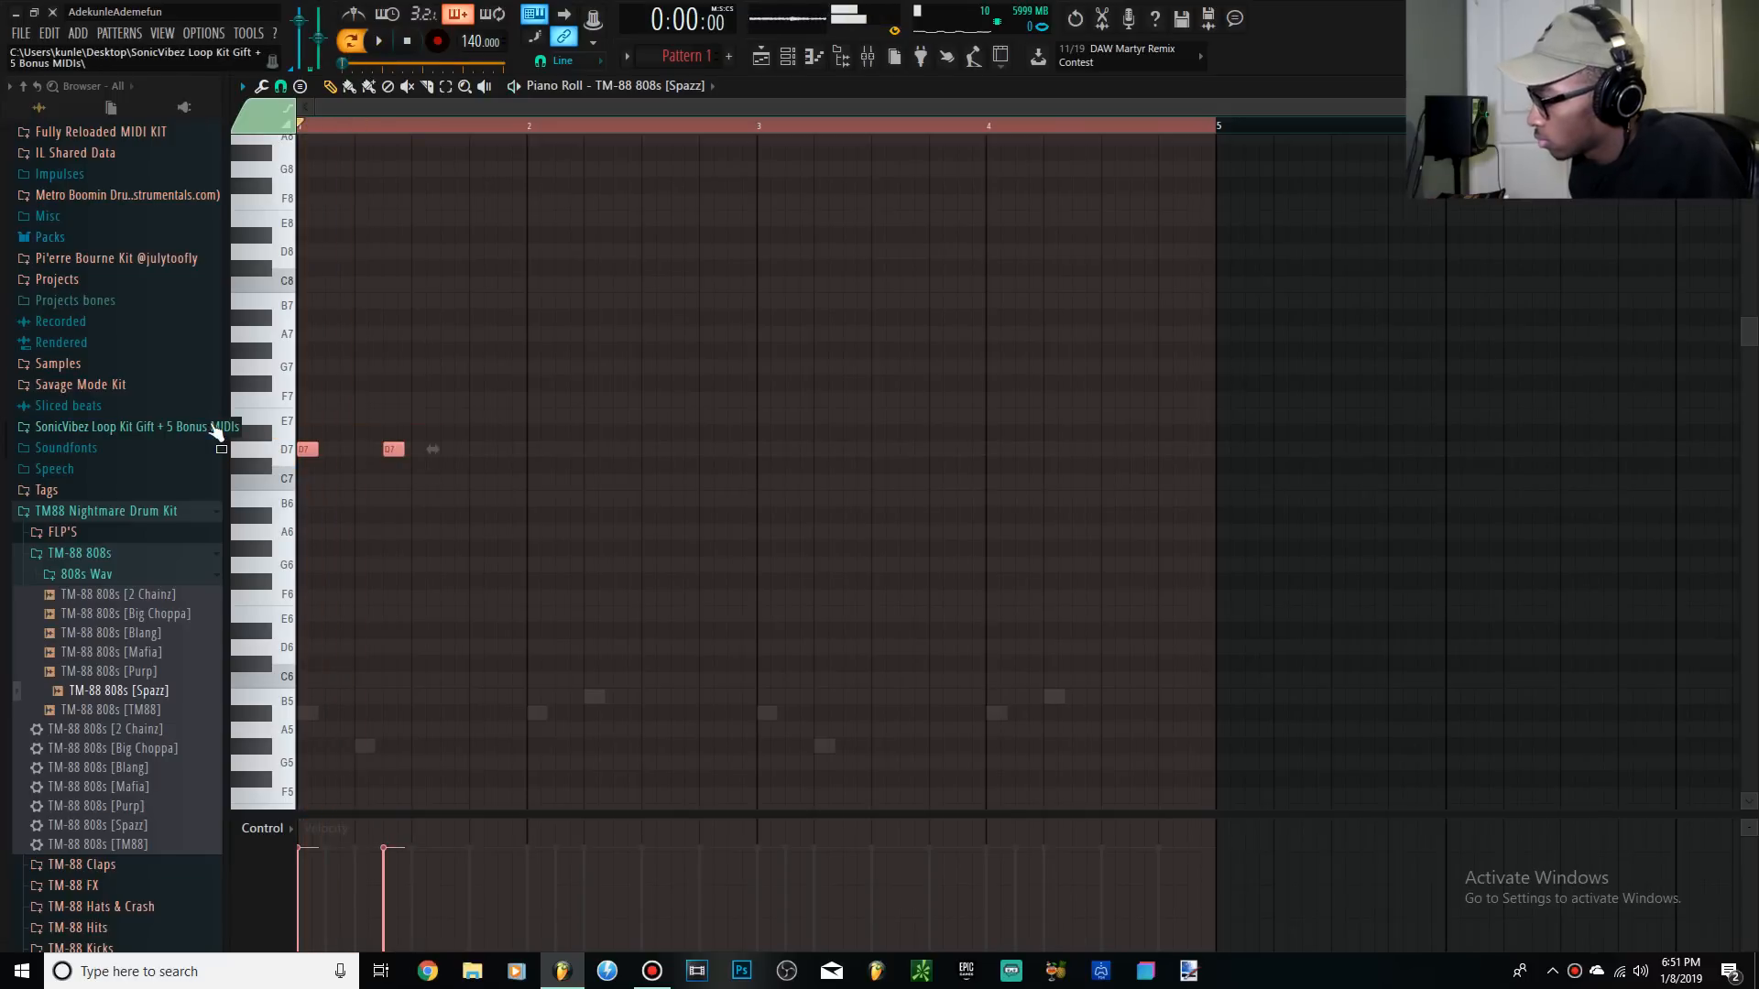
pyautogui.hotkey('shift', 'Up')
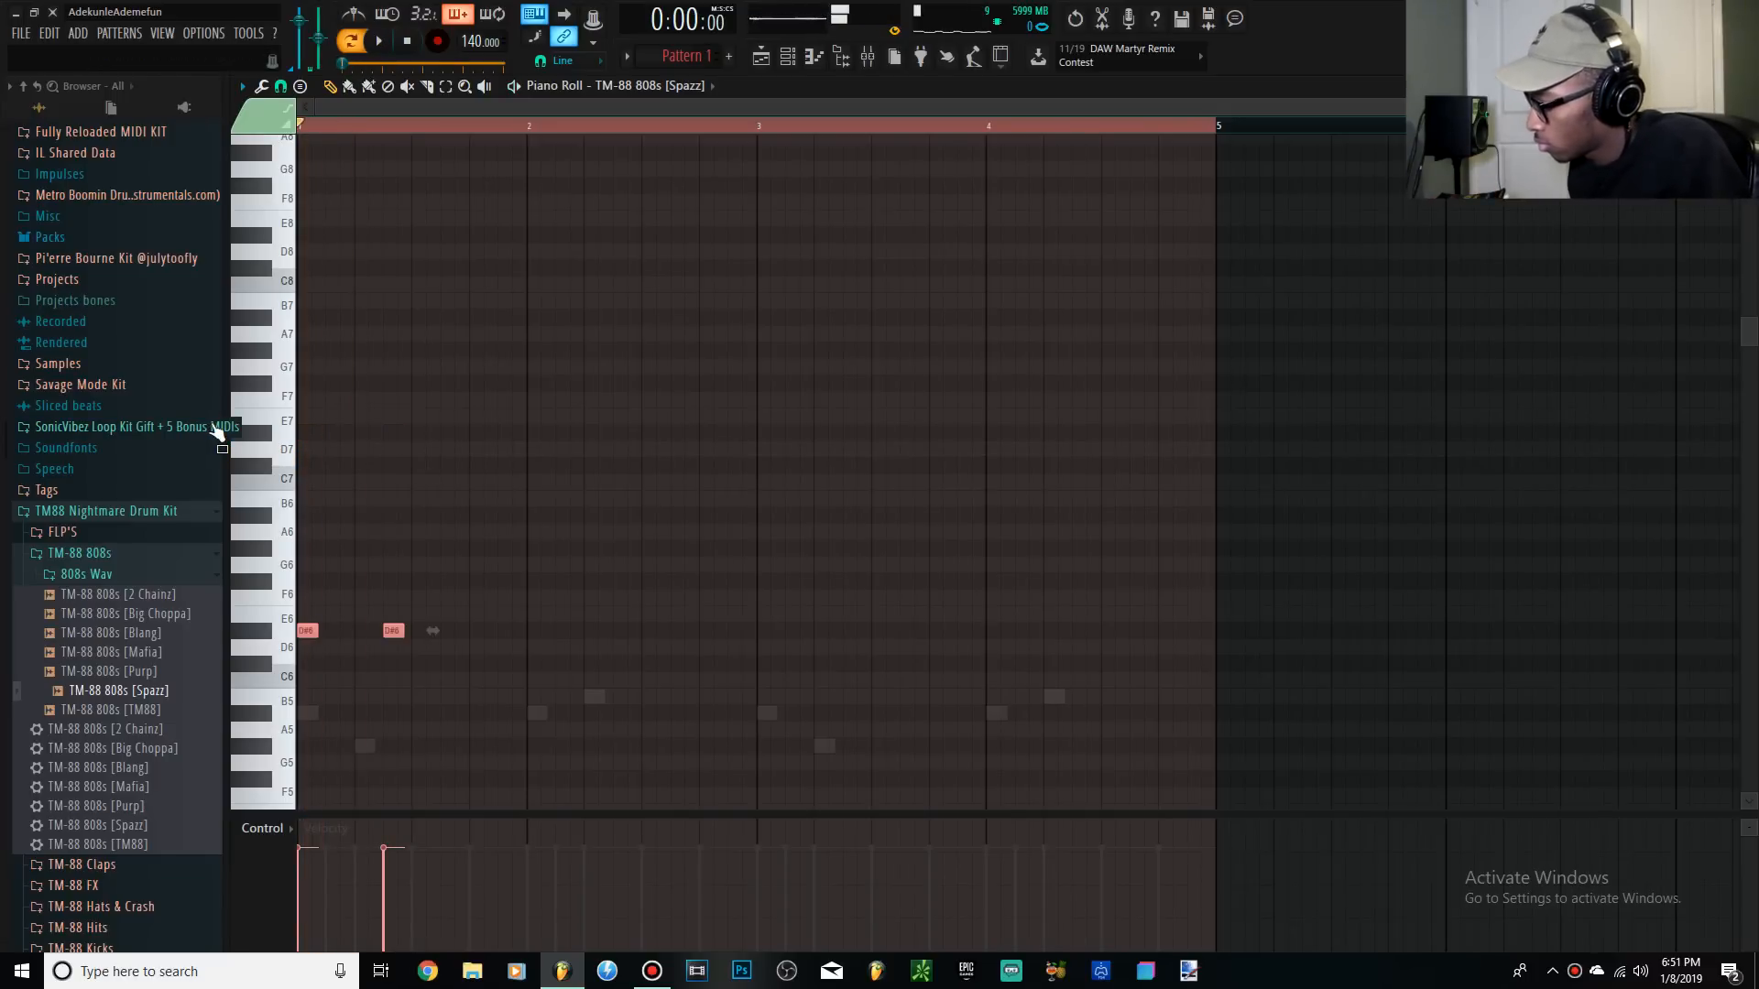
pyautogui.scroll(-6, 805, 550)
pyautogui.press('space')
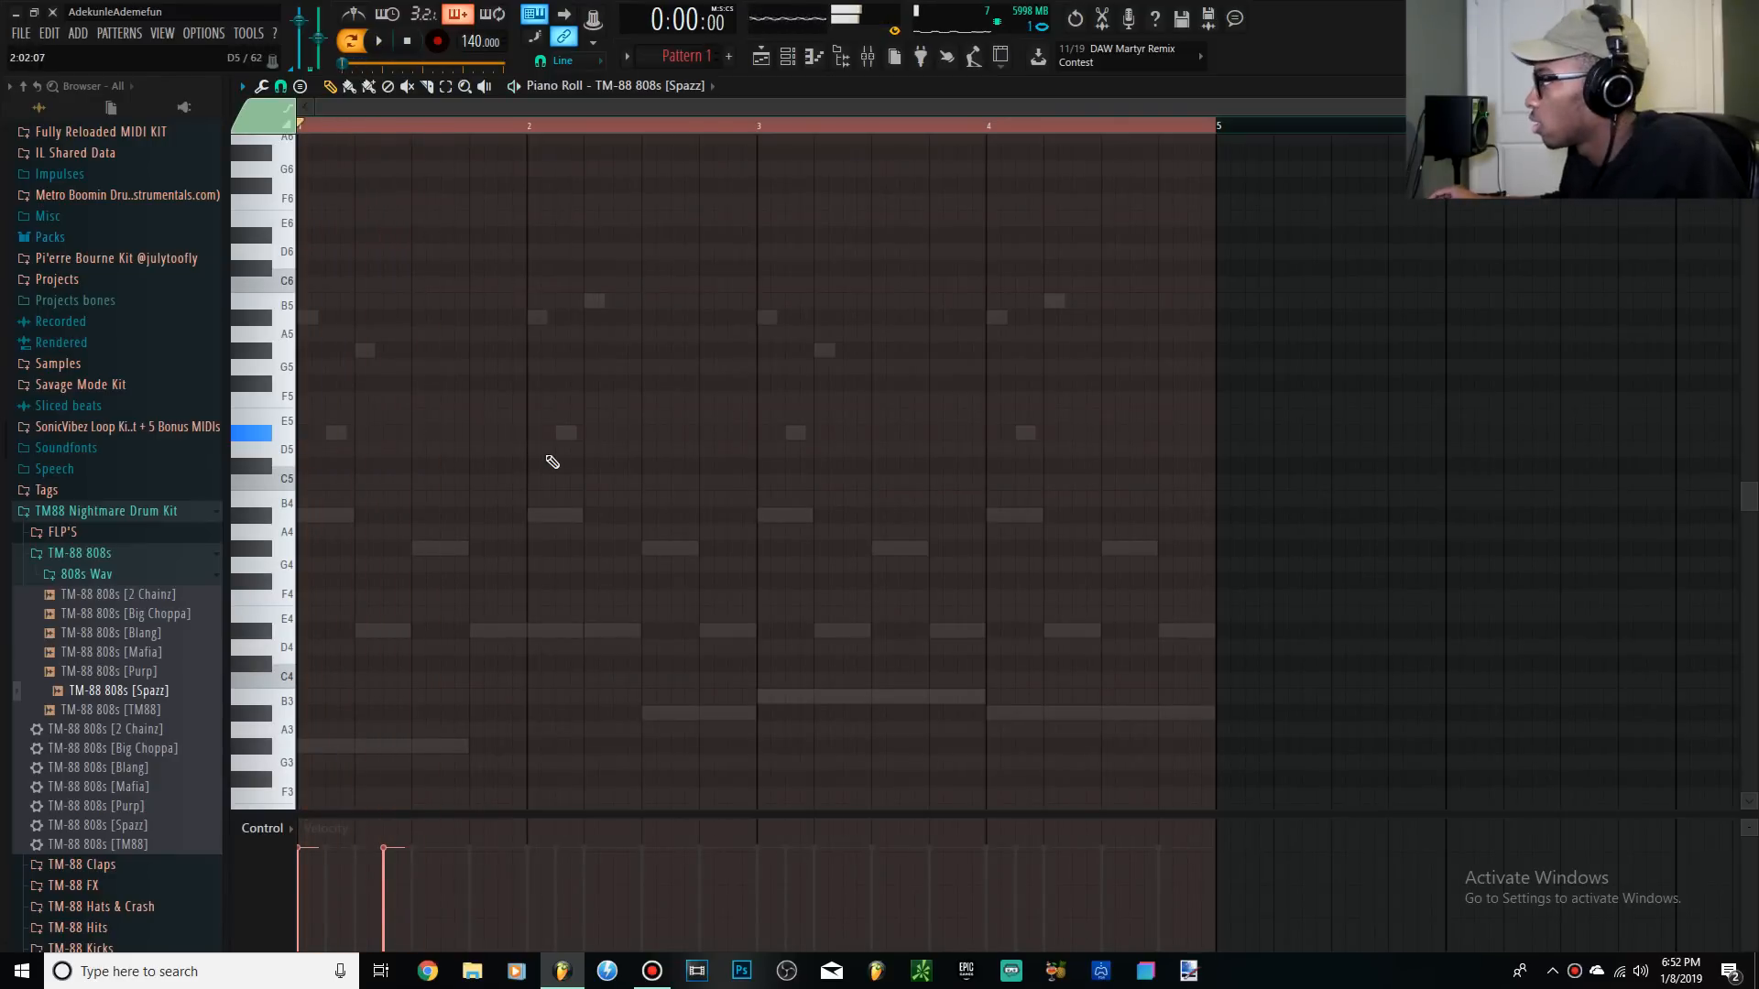
# Raise the two 808 notes in bar 1 to D#7 and play the pattern to check the pitch
pyautogui.press('space')
pyautogui.scroll(1, 623, 330)
pyautogui.scroll(2, 728, 128)
pyautogui.scroll(-3, 788, 125)
pyautogui.press('space')
pyautogui.scroll(3, 496, 284)
pyautogui.press('space')
pyautogui.press('space')
pyautogui.press('space')
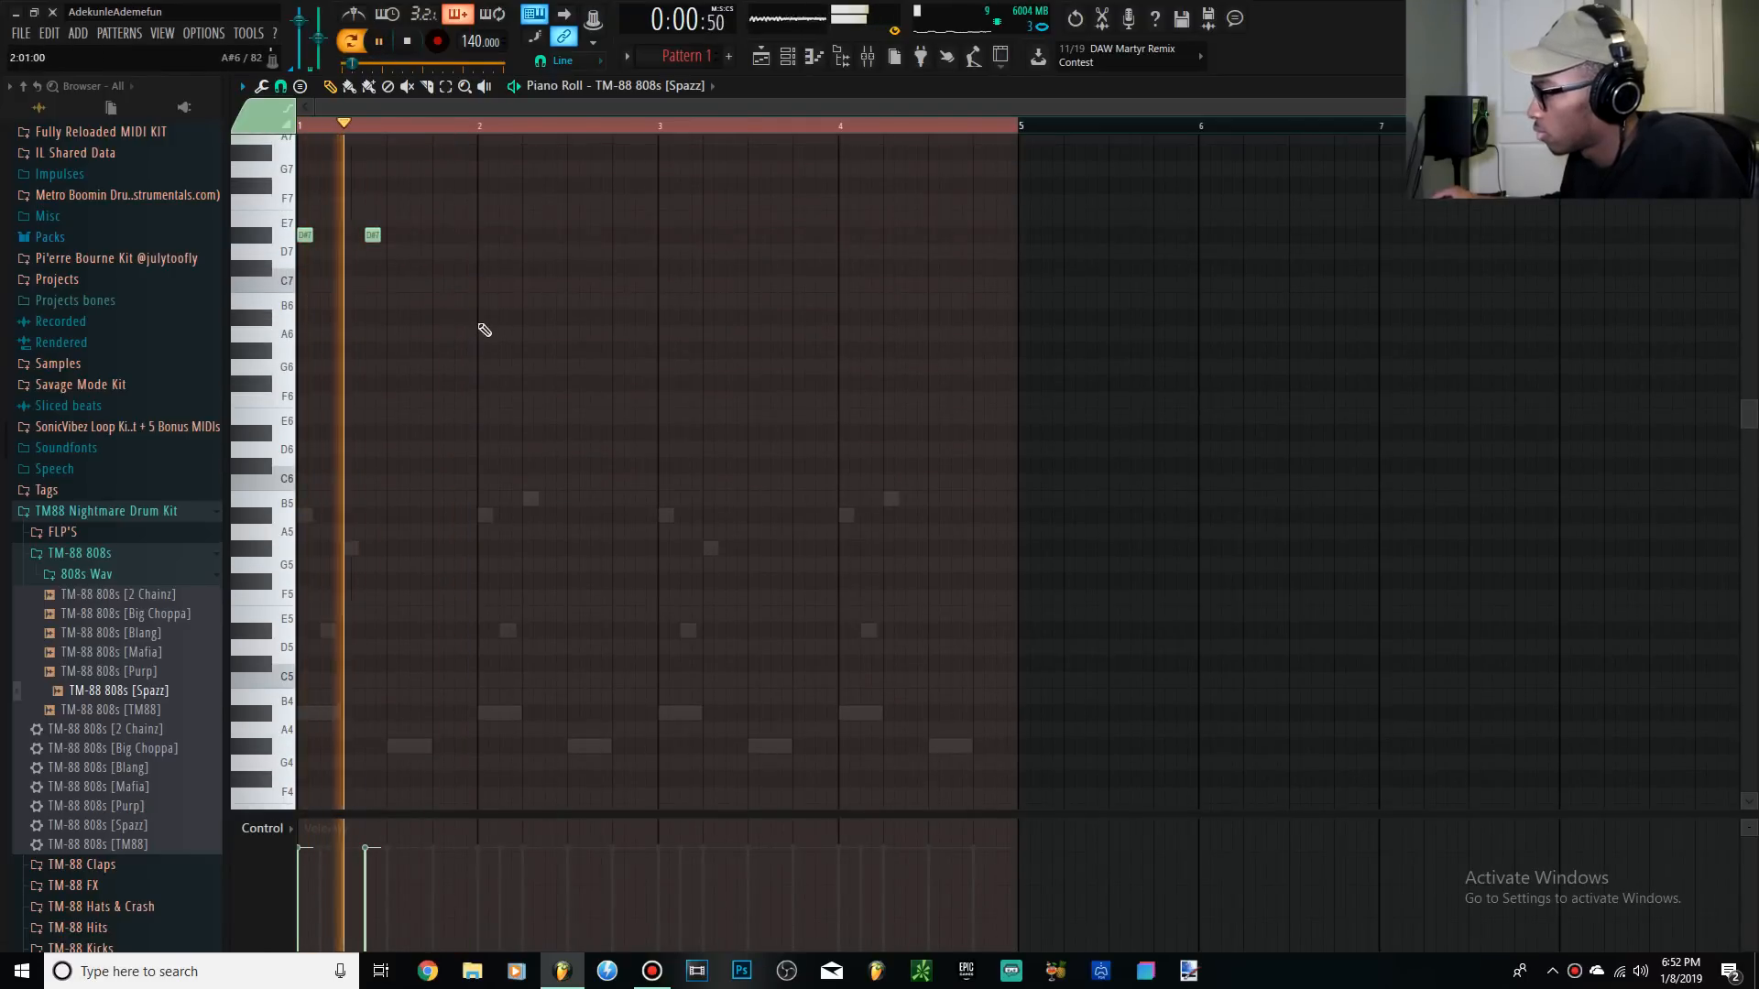
# Add short 808 notes on B6 and A#6 around beat 2 of bar 2, playing the pattern to check their timing and pitch
pyautogui.press('space')
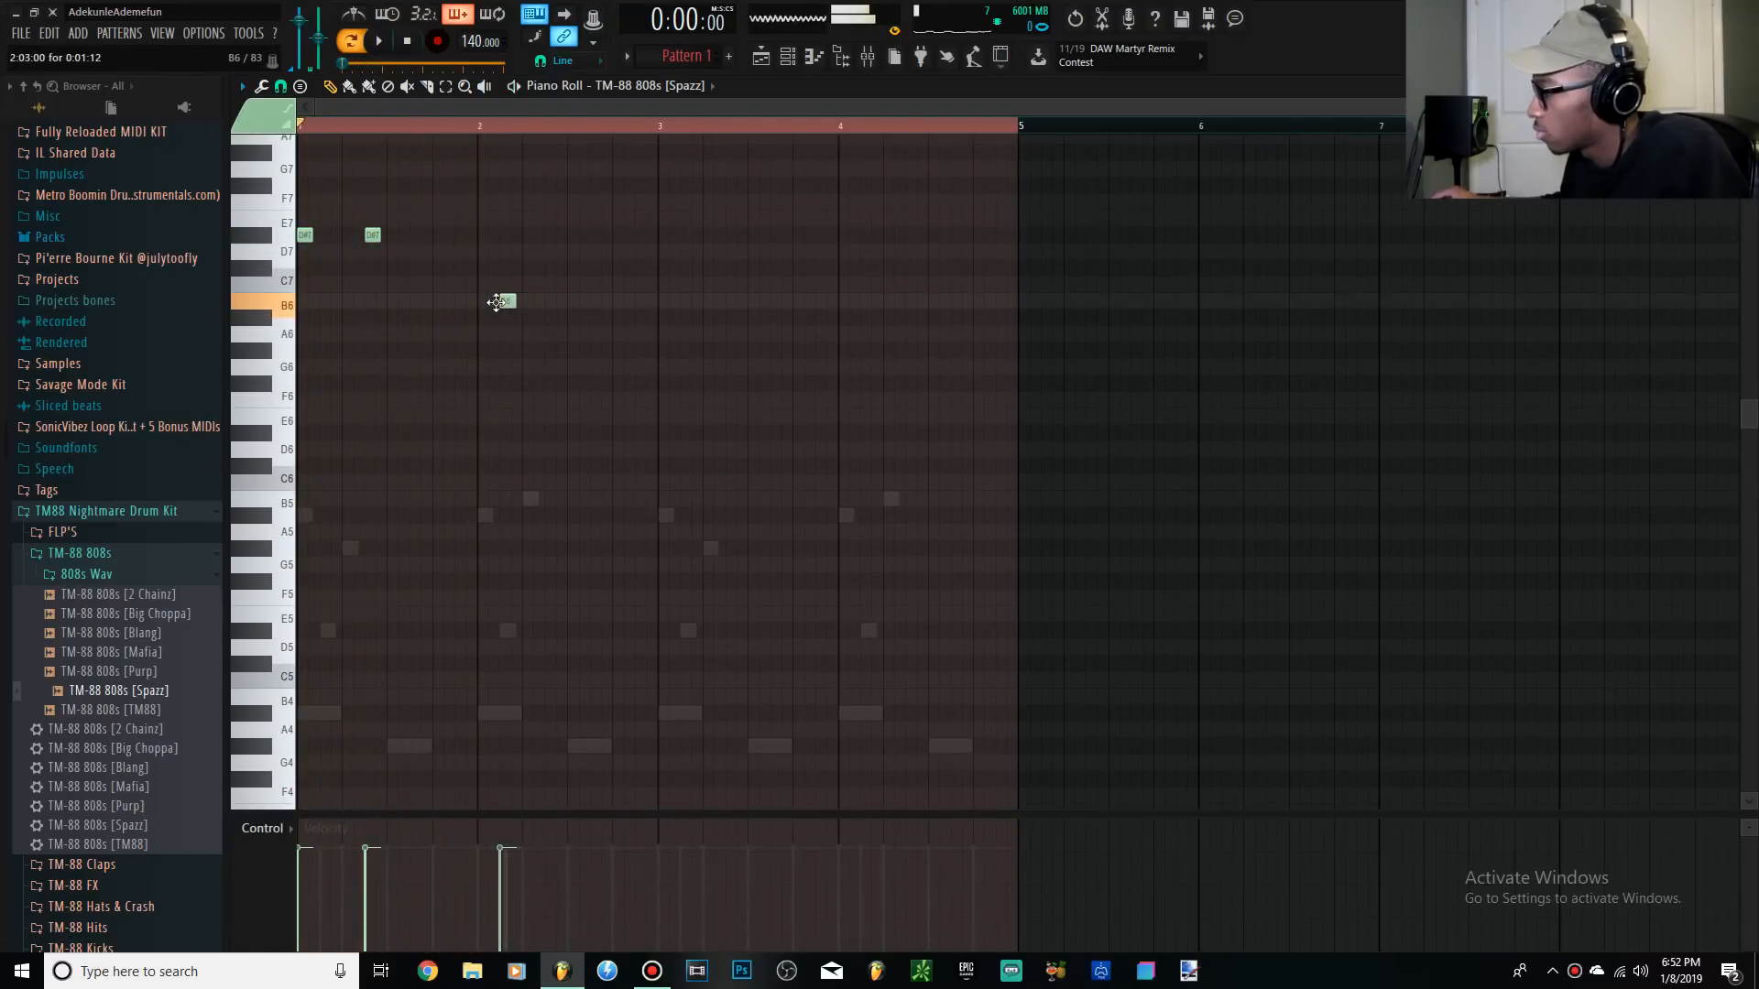
pyautogui.moveTo(480, 299); pyautogui.dragTo(531, 300)
pyautogui.press('space')
pyautogui.click(559, 332)
pyautogui.press('space')
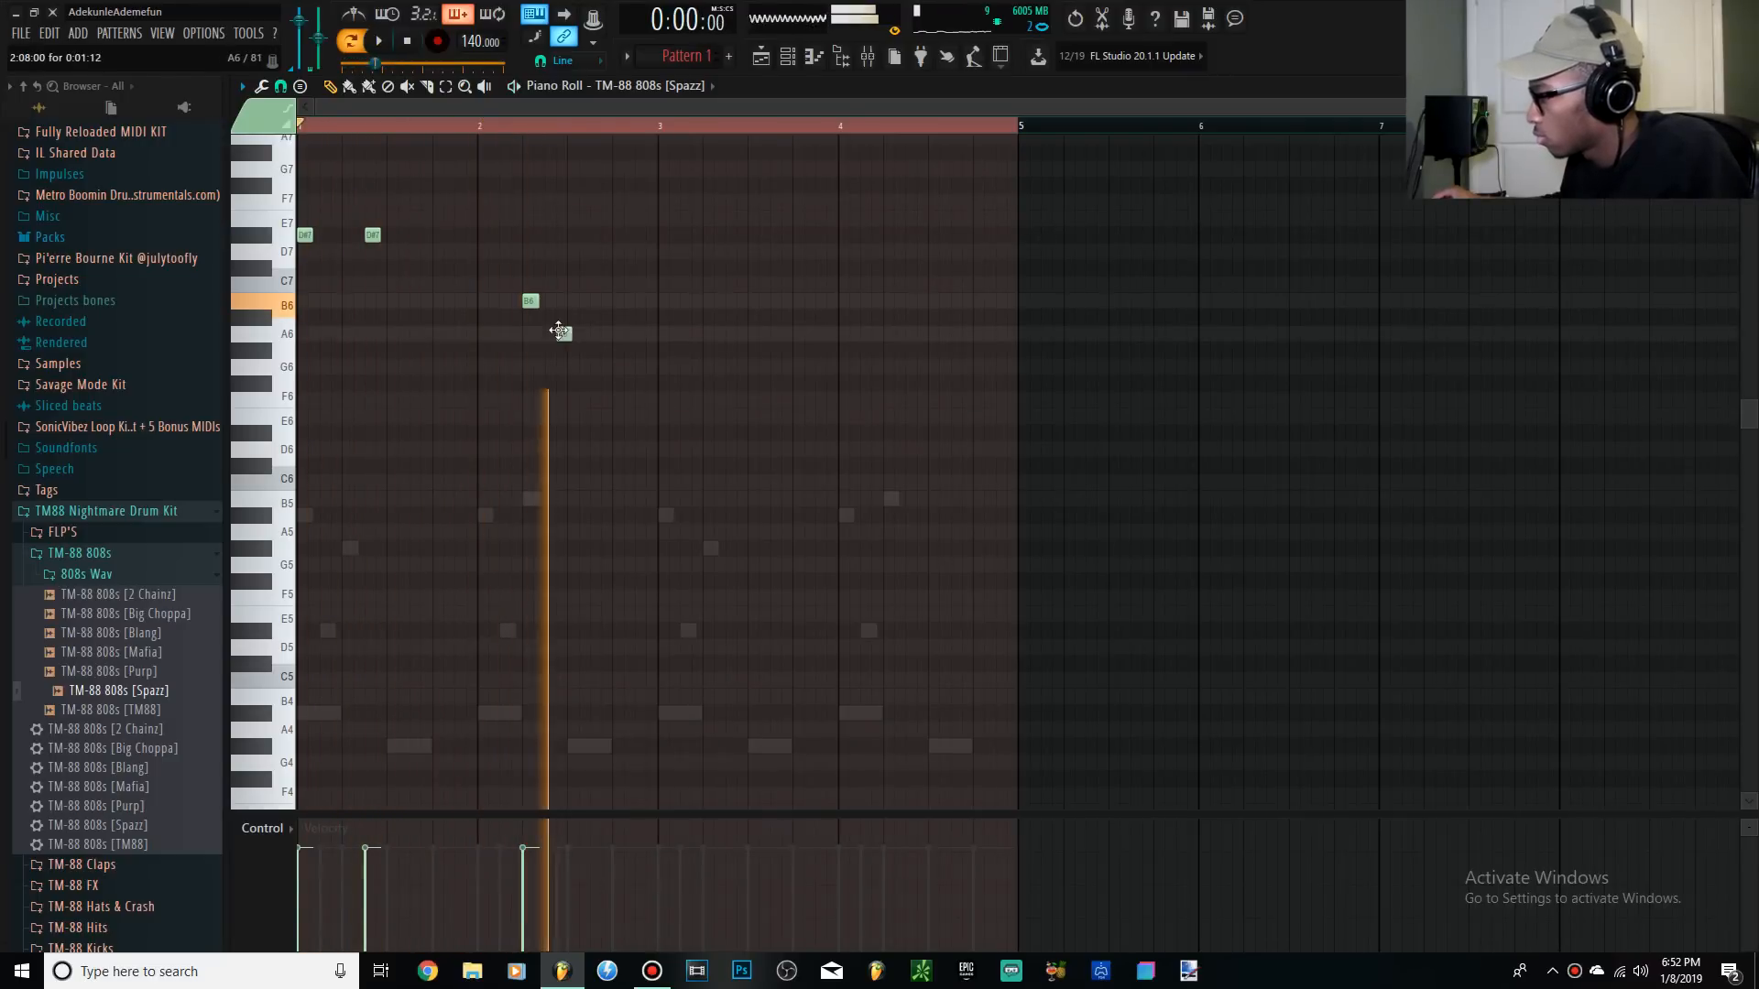
pyautogui.press('space')
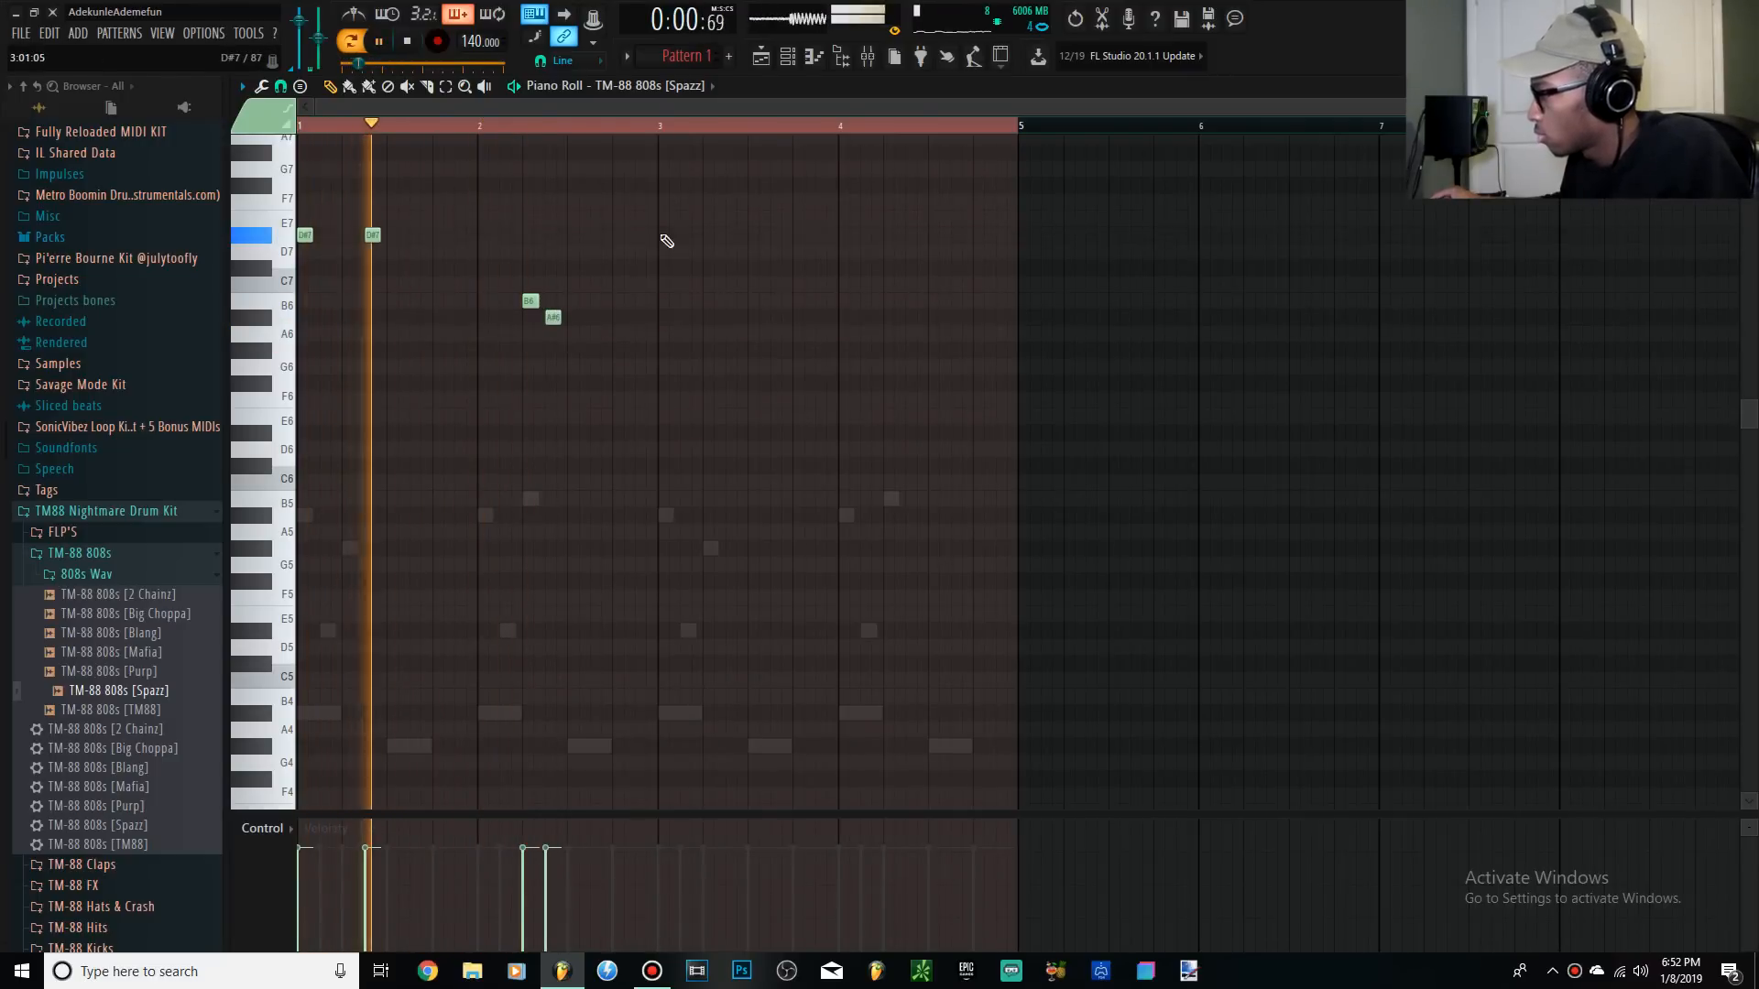
# Enable Cut itself for the TM-88 808s [Spazz] channel and return to its piano roll
pyautogui.click(787, 56)
pyautogui.rightClick(519, 339)
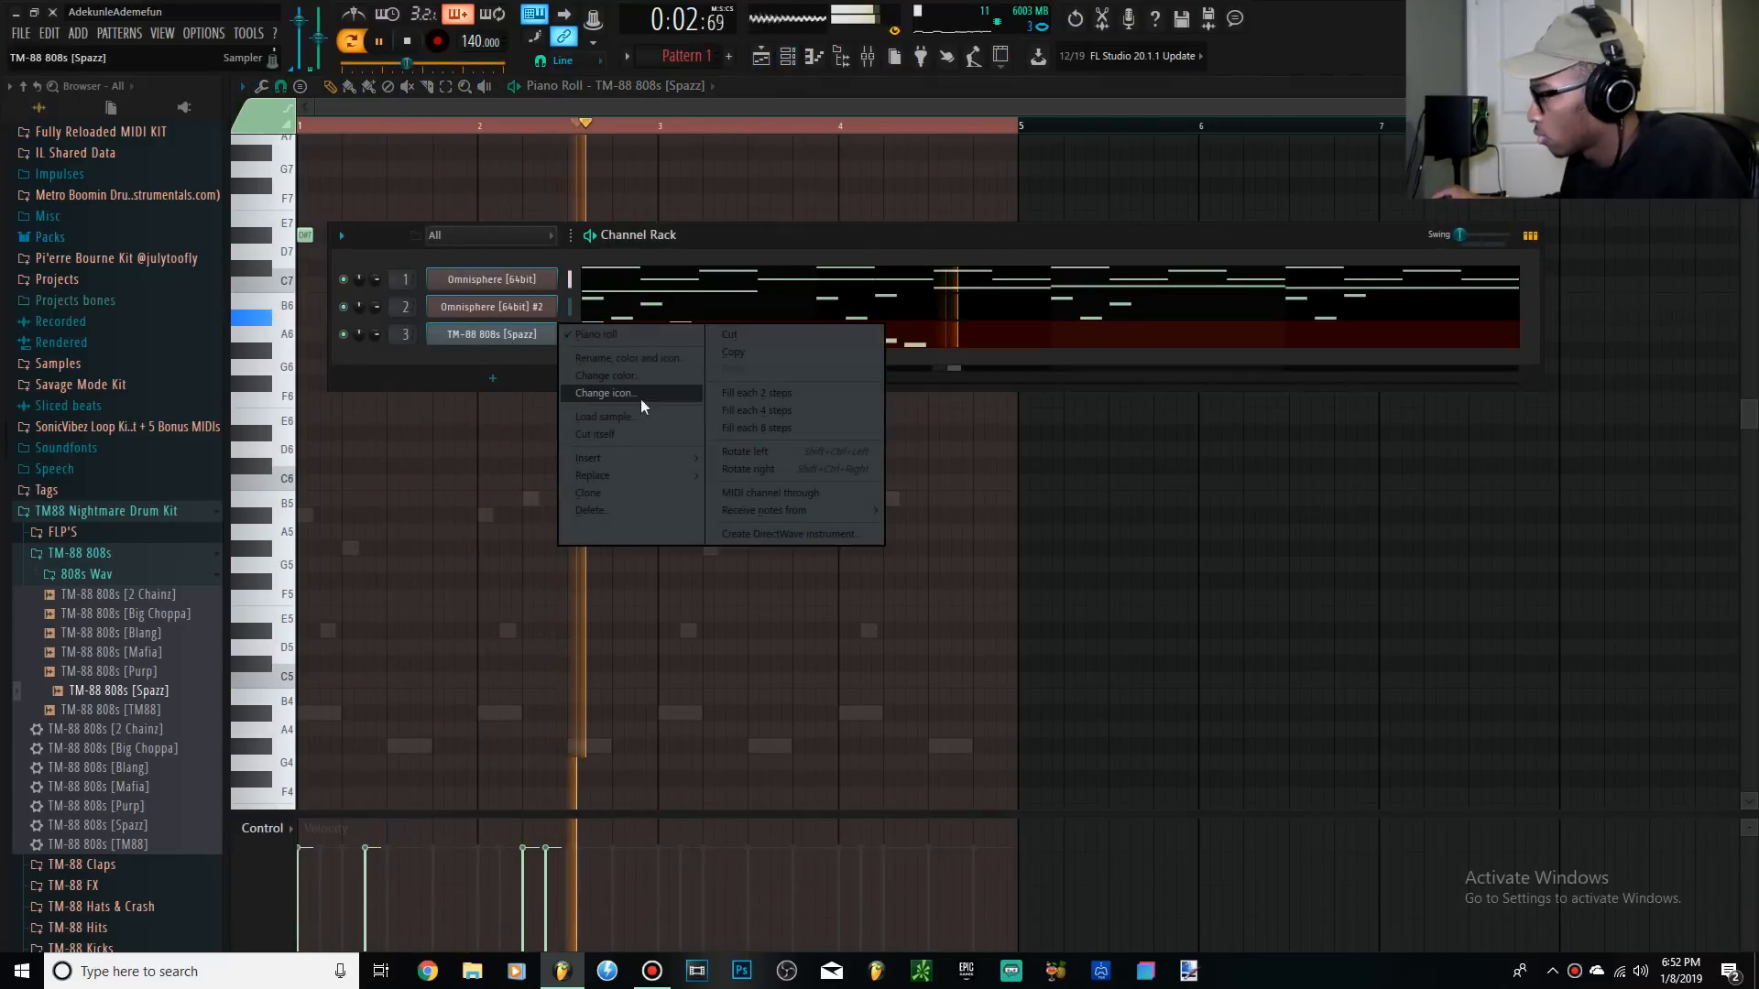
pyautogui.click(619, 434)
pyautogui.click(719, 108)
# Add two short G#6 notes in bar 3, on the downbeat and half a beat before beat 3, with playback starting at bar 3
pyautogui.click(703, 301)
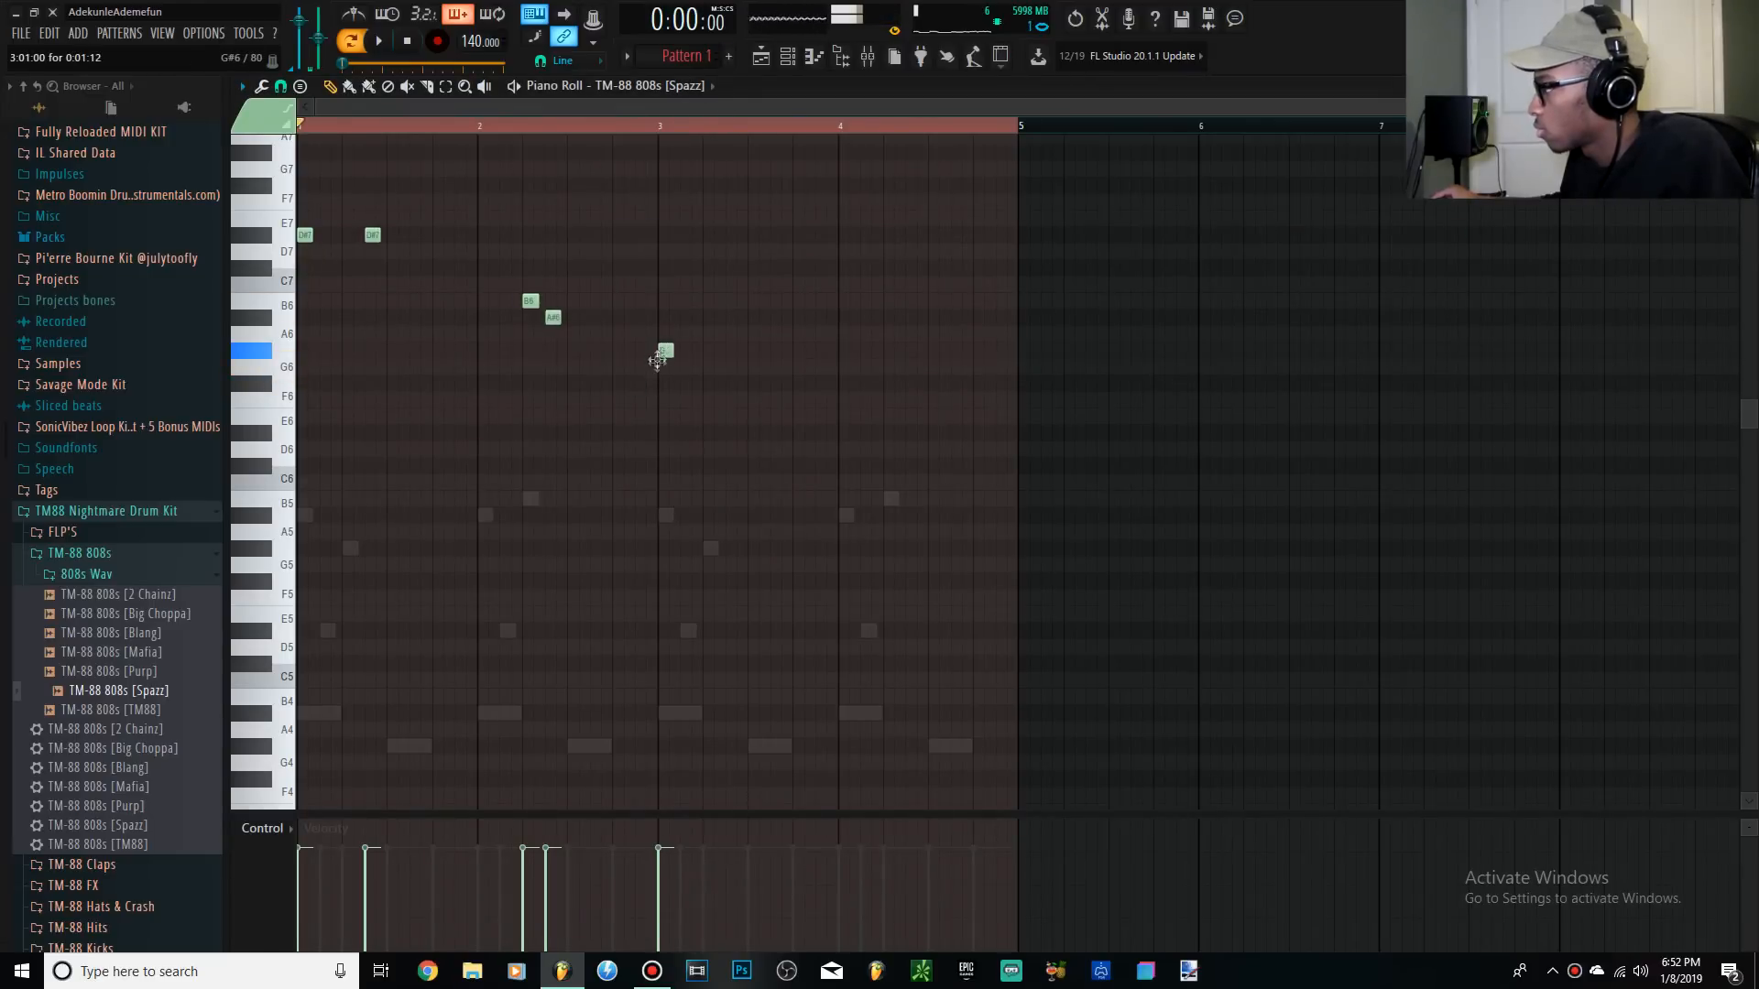
pyautogui.press('space')
pyautogui.click(659, 126)
pyautogui.click(732, 350)
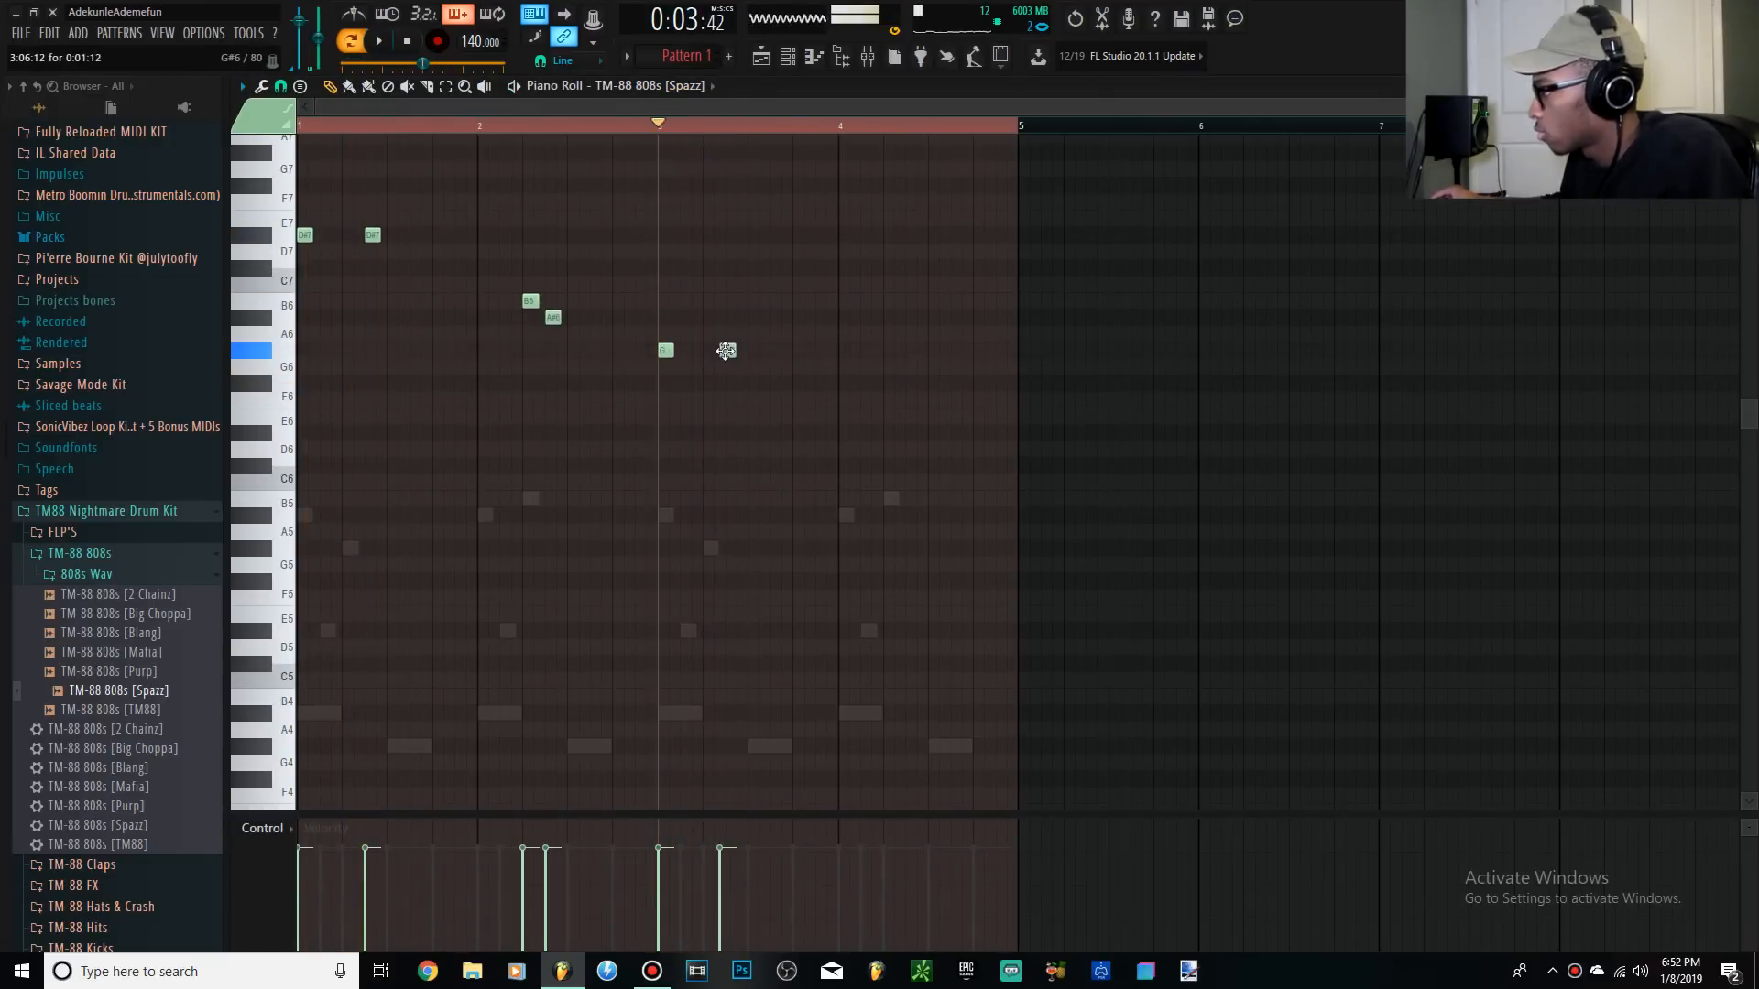
# Add a short B6 note in bar 3, shift it onto beat 4 and stop playback
pyautogui.click(774, 301)
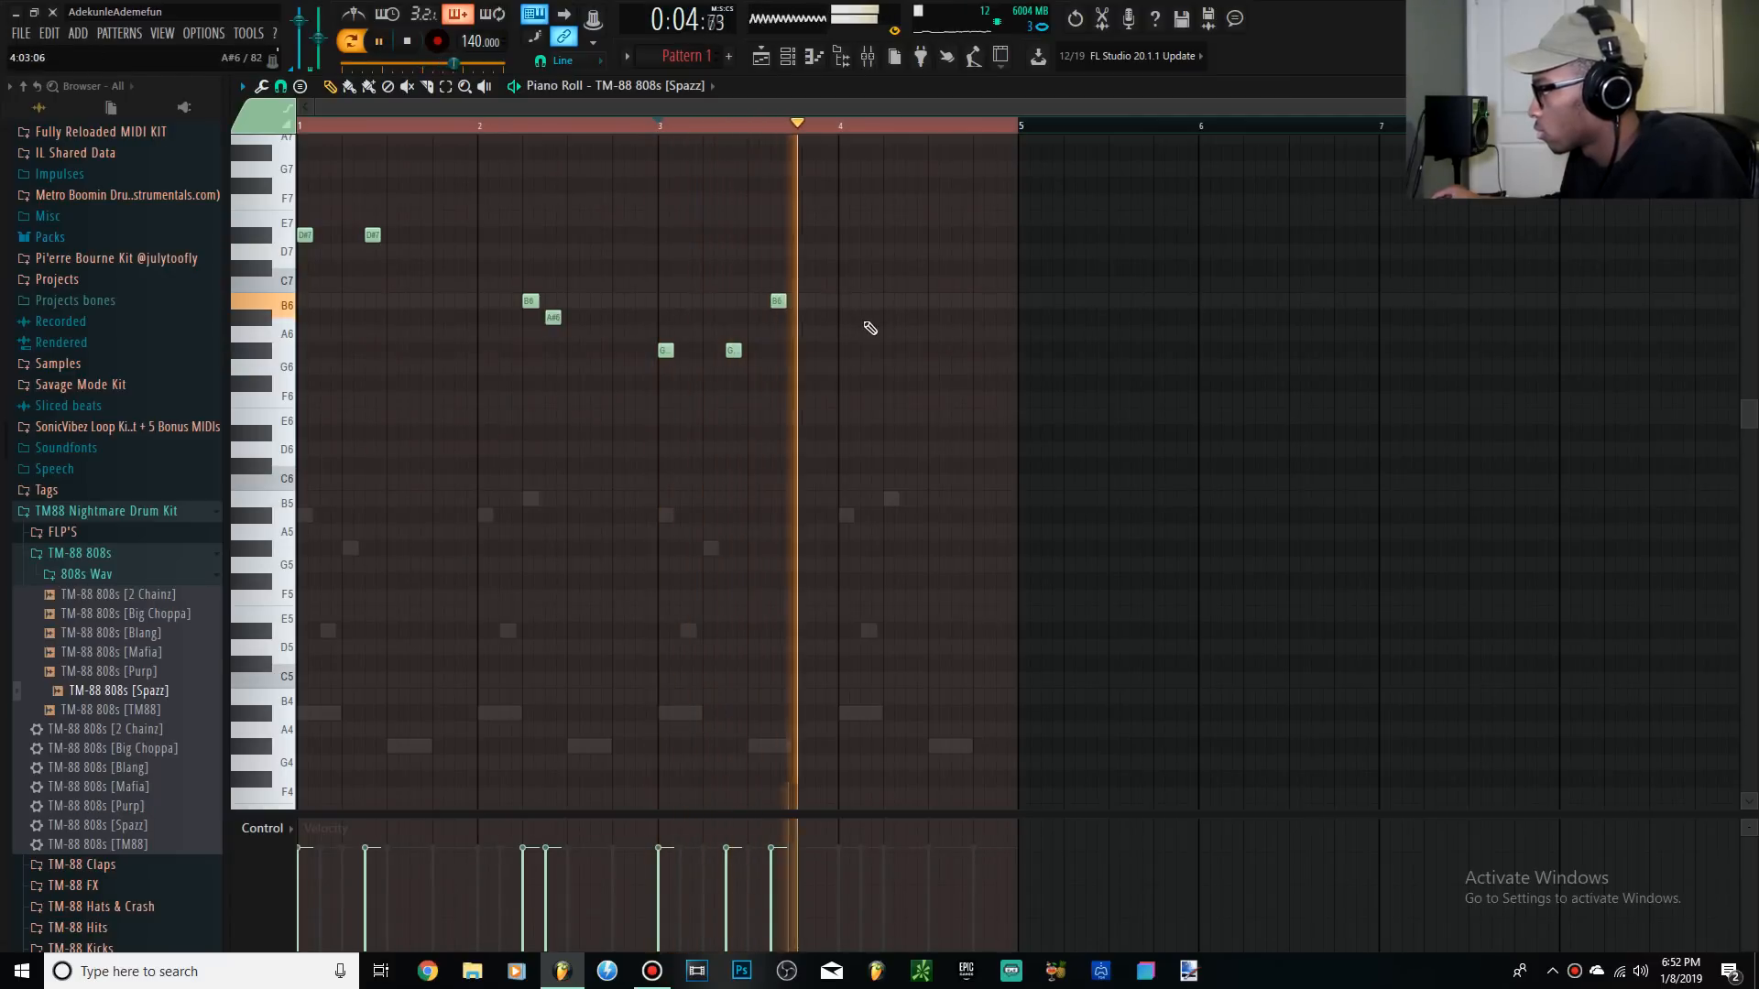
pyautogui.moveTo(778, 301); pyautogui.dragTo(800, 299)
pyautogui.press('space')
# Add a short B6 note on beat 2 and an A#6 note on beat 3 of bar 4, playing from bar 3 to check them
pyautogui.click(885, 301)
pyautogui.click(929, 367)
pyautogui.moveTo(926, 353); pyautogui.dragTo(924, 308)
pyautogui.press('space')
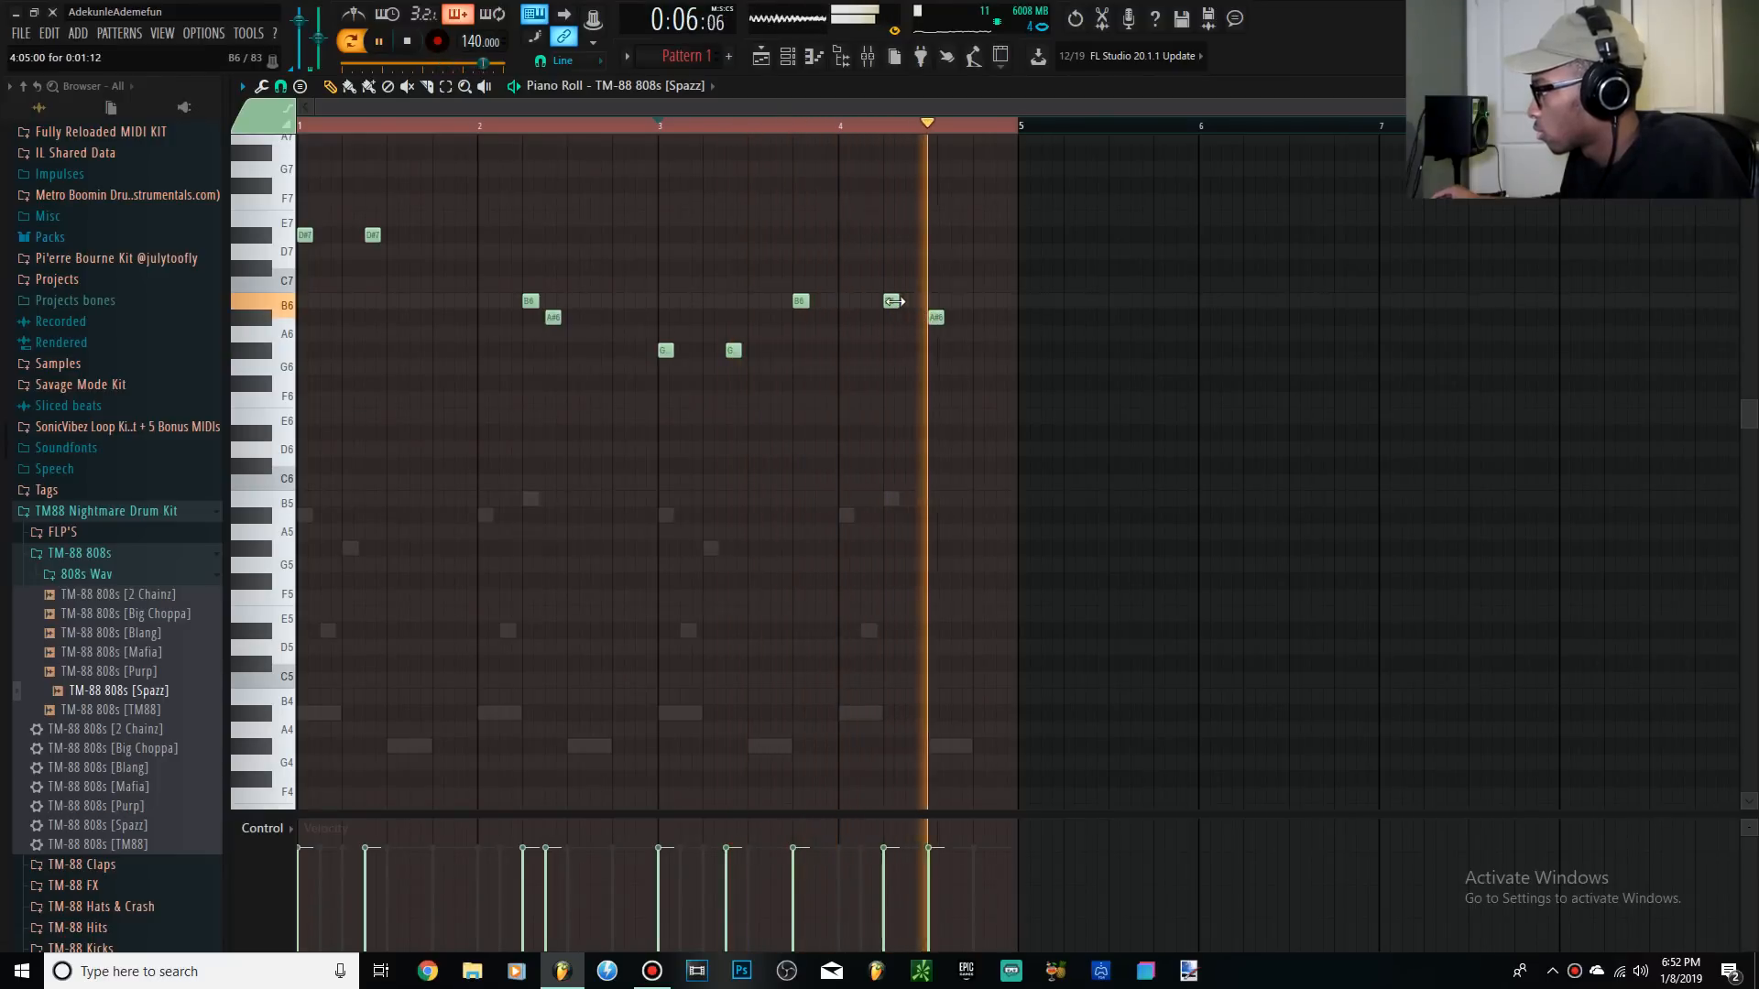
pyautogui.press('space')
pyautogui.press('space')
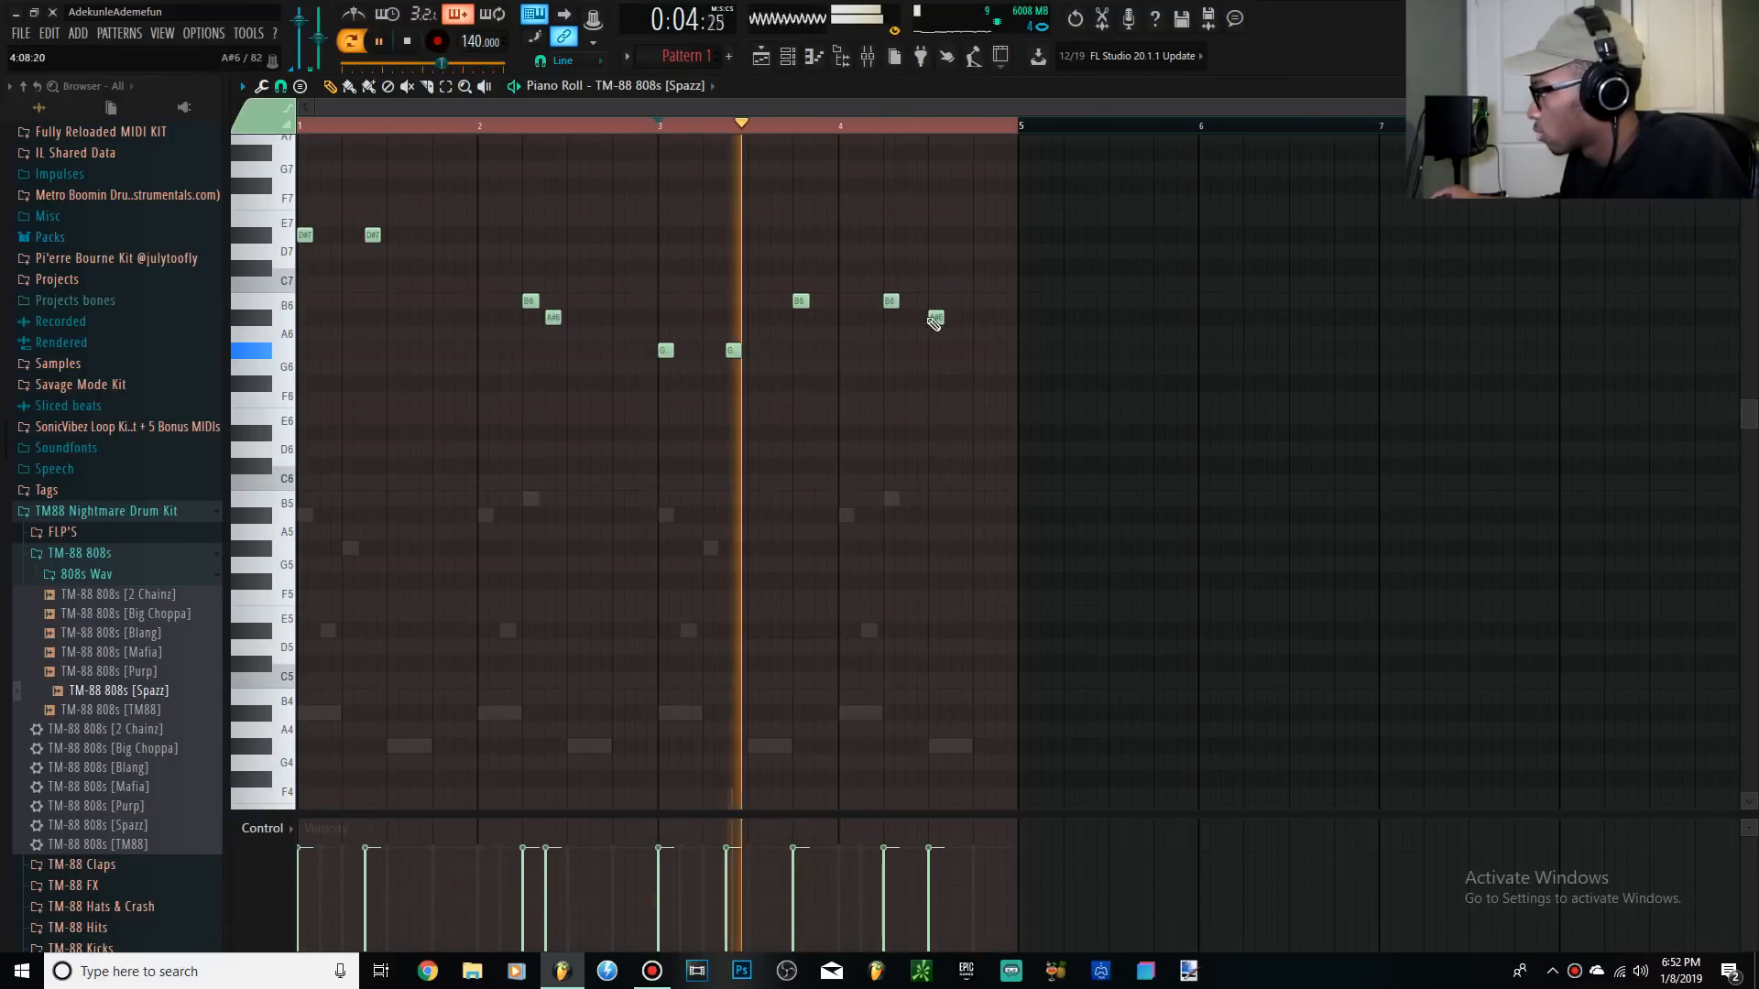
# Replace the B6 note on beat 2 of bar 4 with A#6, and move the final A#6 note half a beat after beat 3
pyautogui.rightClick(890, 300)
pyautogui.press('space')
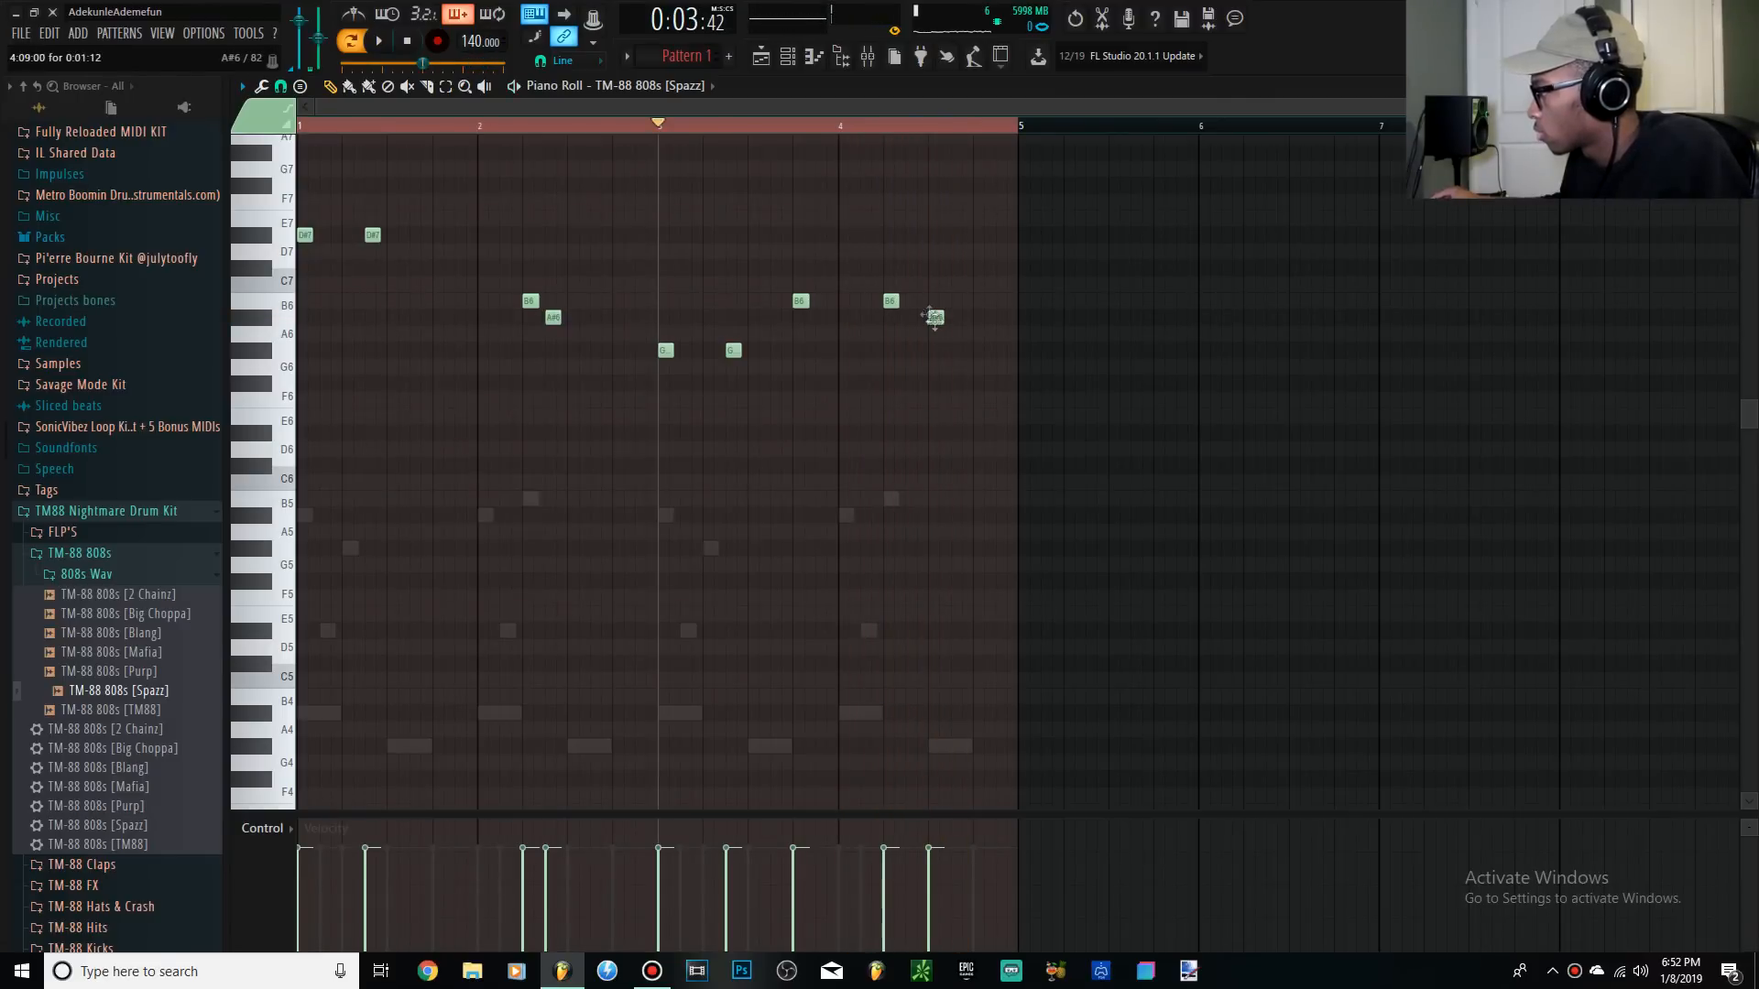
pyautogui.press('space')
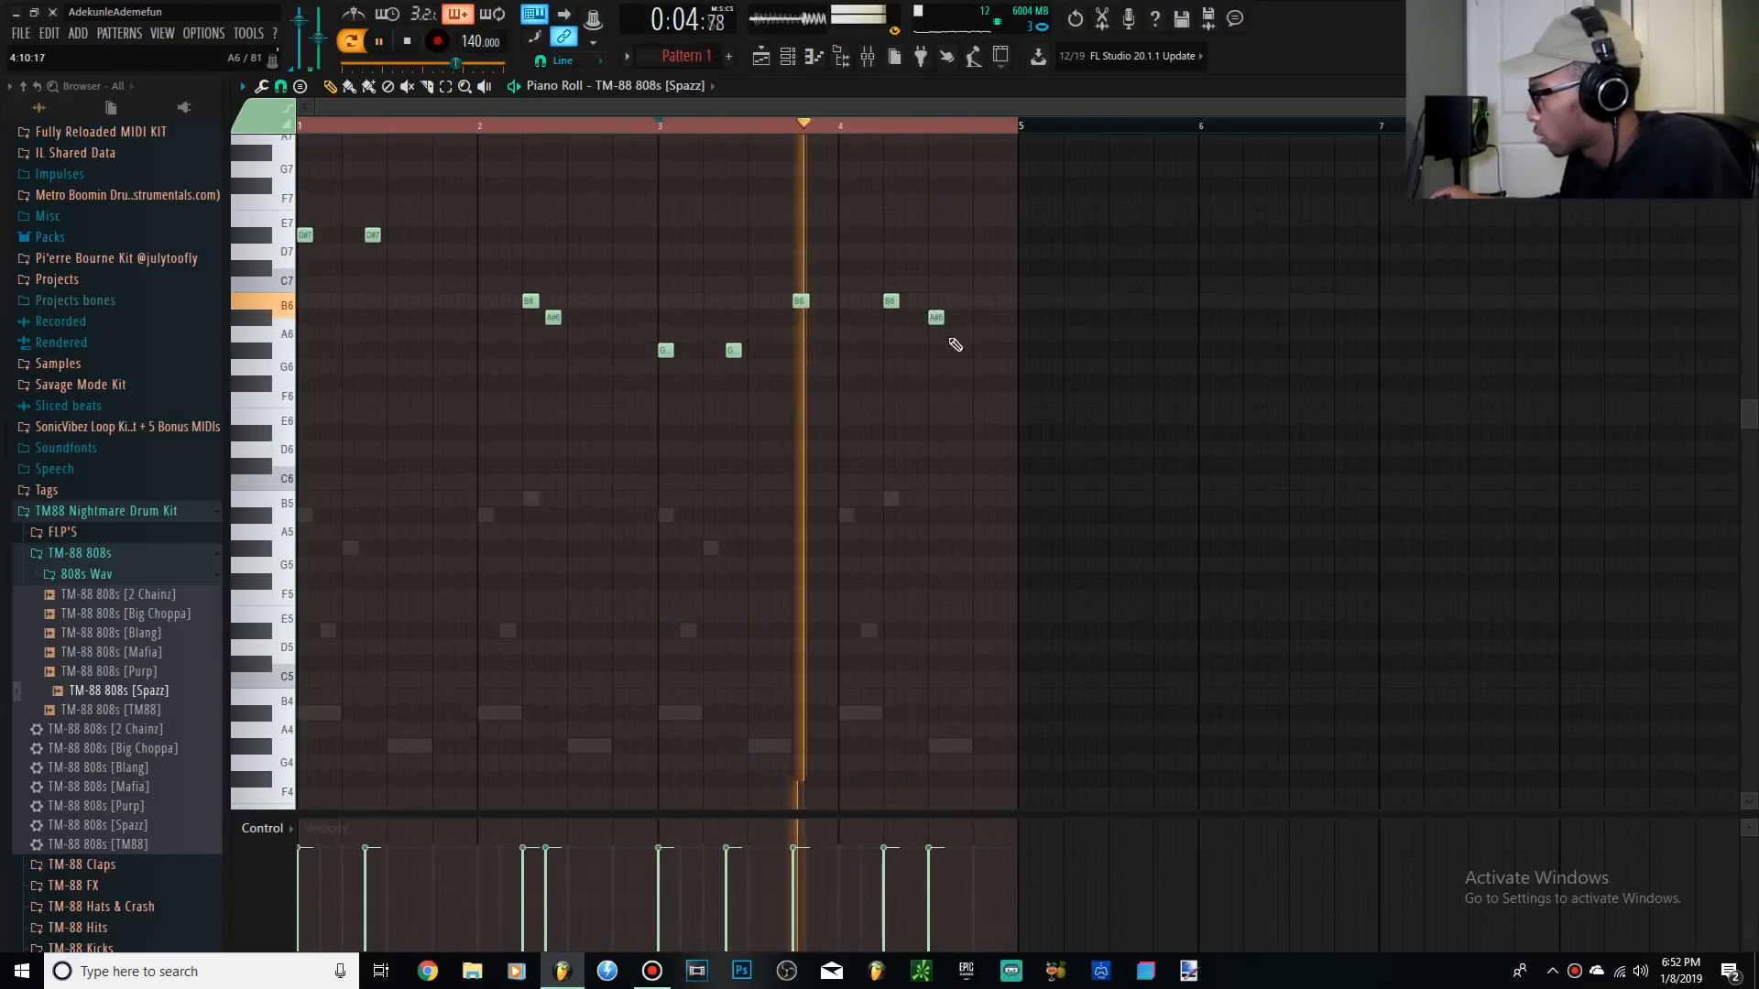
pyautogui.press('space')
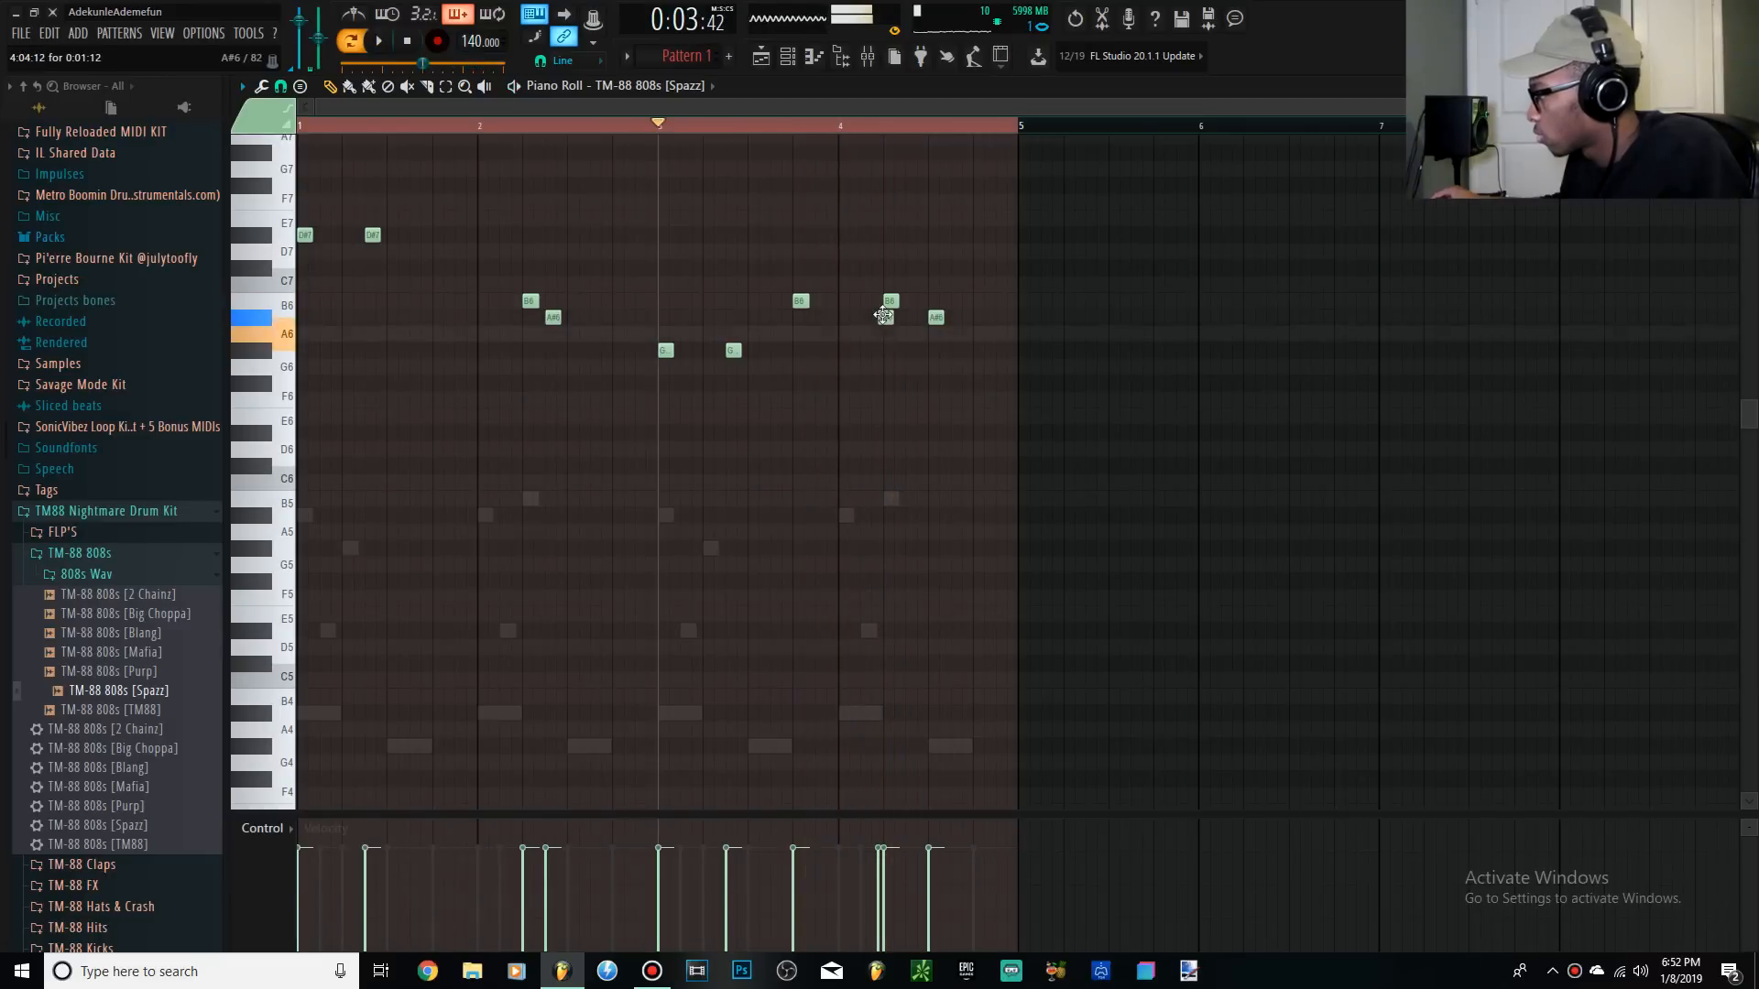
pyautogui.moveTo(882, 310); pyautogui.dragTo(885, 317)
pyautogui.press('space')
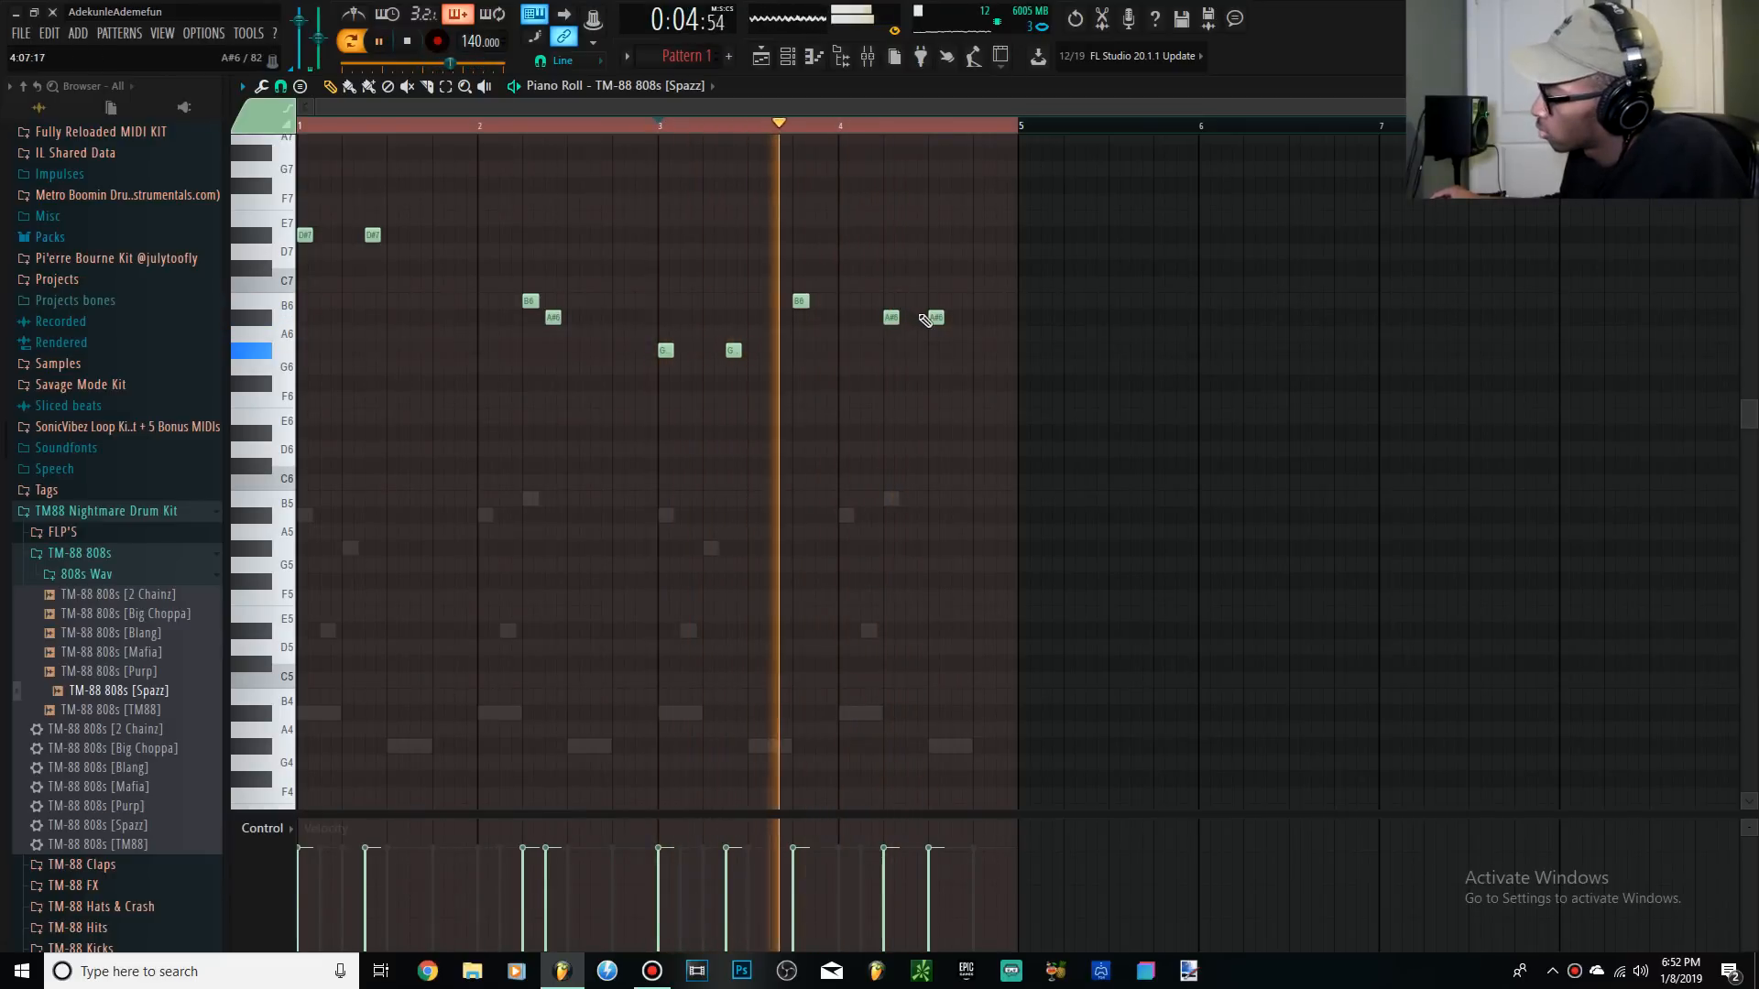
pyautogui.press('space')
pyautogui.click(942, 316)
pyautogui.press('space')
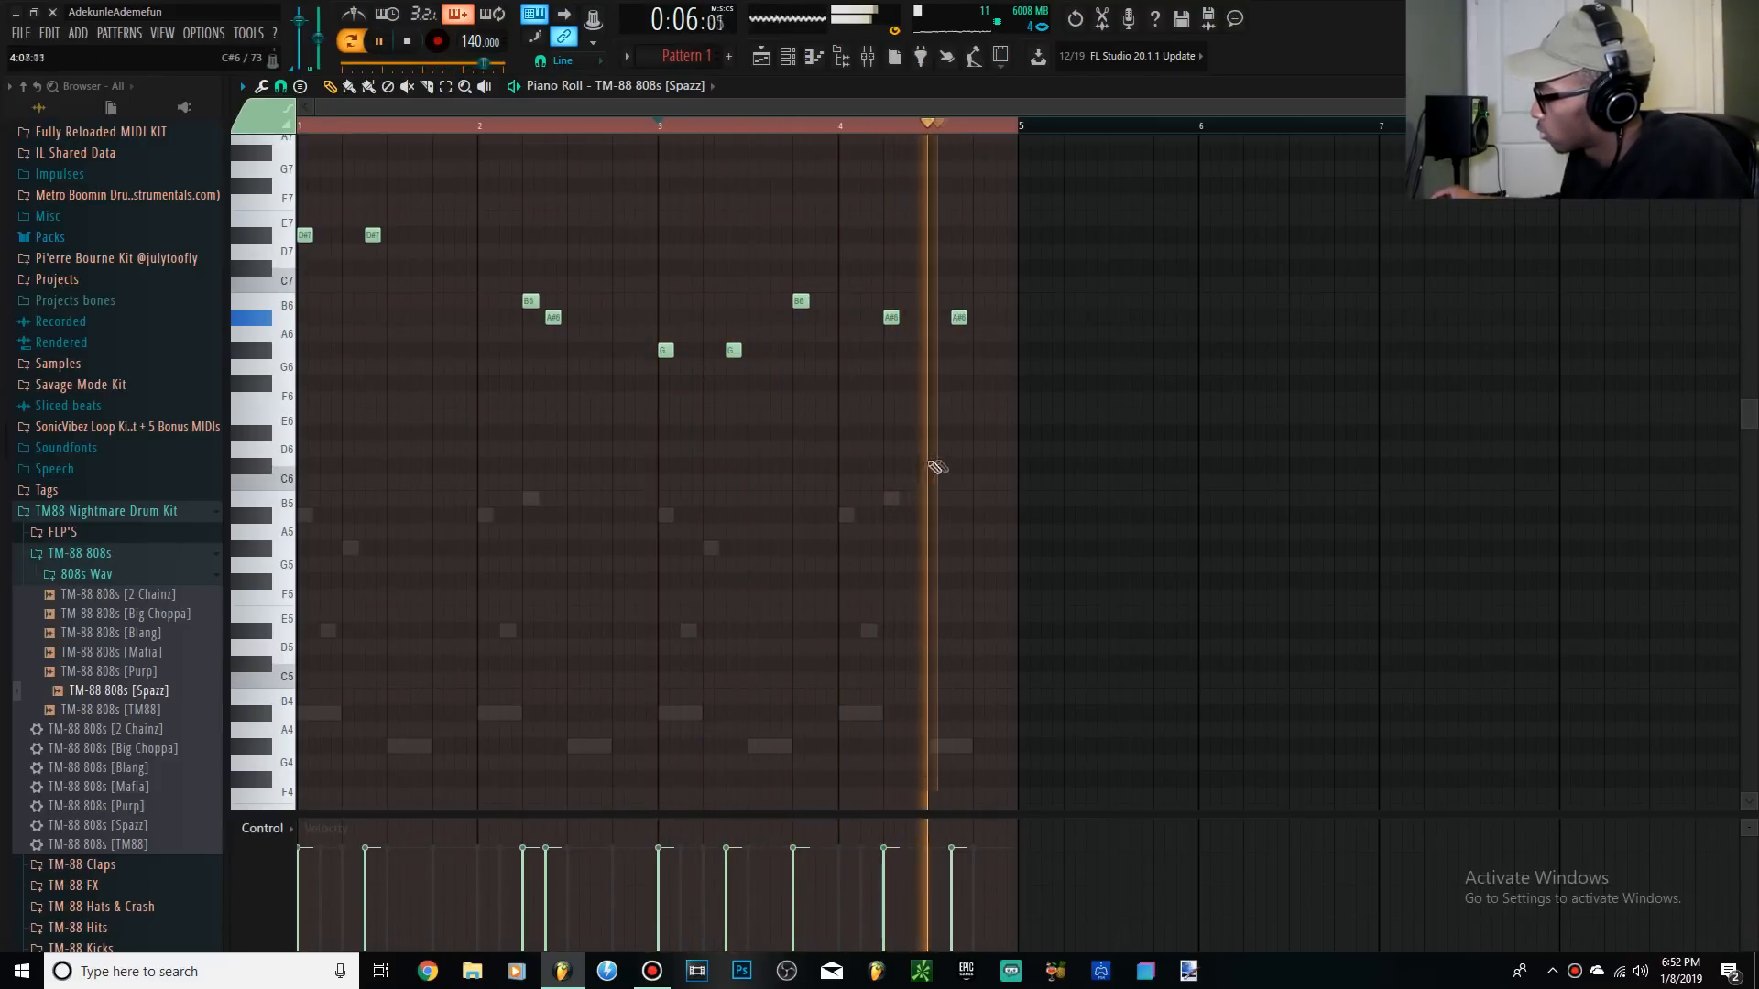
# Transpose all the 808 notes down two octaves
pyautogui.hotkey('ctrl', 'a')
pyautogui.hotkey('ctrl', 'Down')
pyautogui.hotkey('ctrl', 'Down')
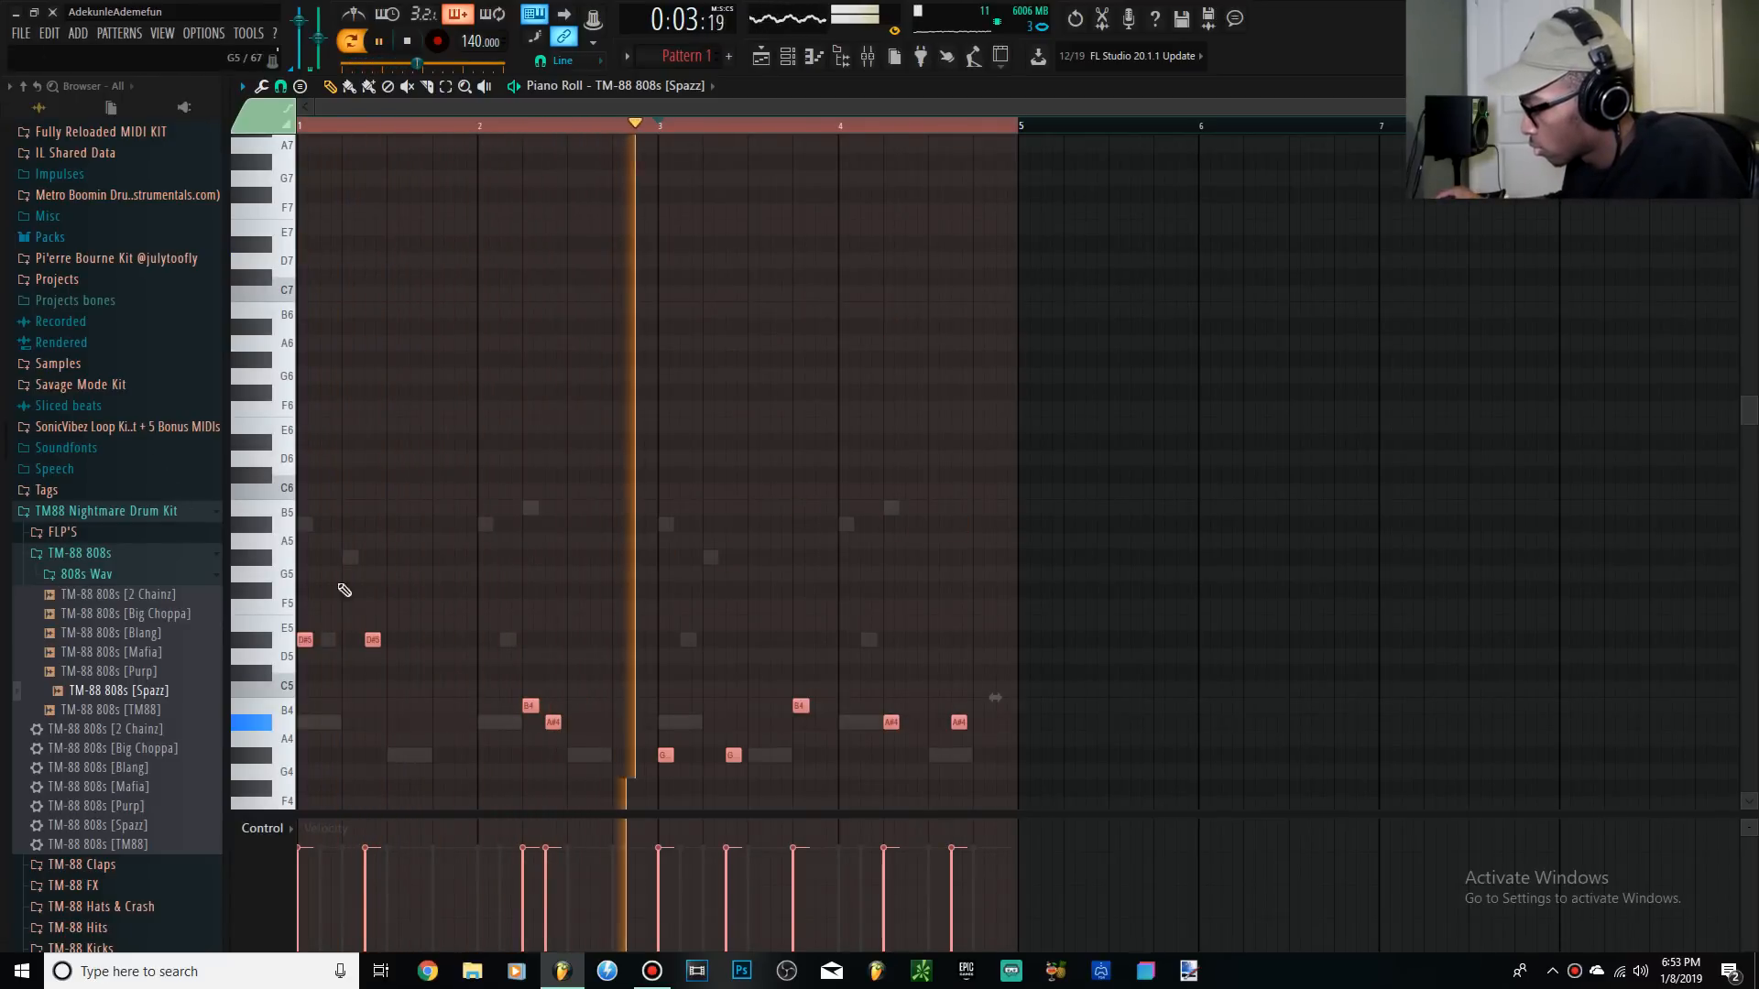
# Try the 808 notes in bars 2 to 4 one octave higher, and lower them back
pyautogui.moveTo(1028, 793); pyautogui.dragTo(303, 626)
pyautogui.moveTo(510, 687); pyautogui.dragTo(1062, 773)
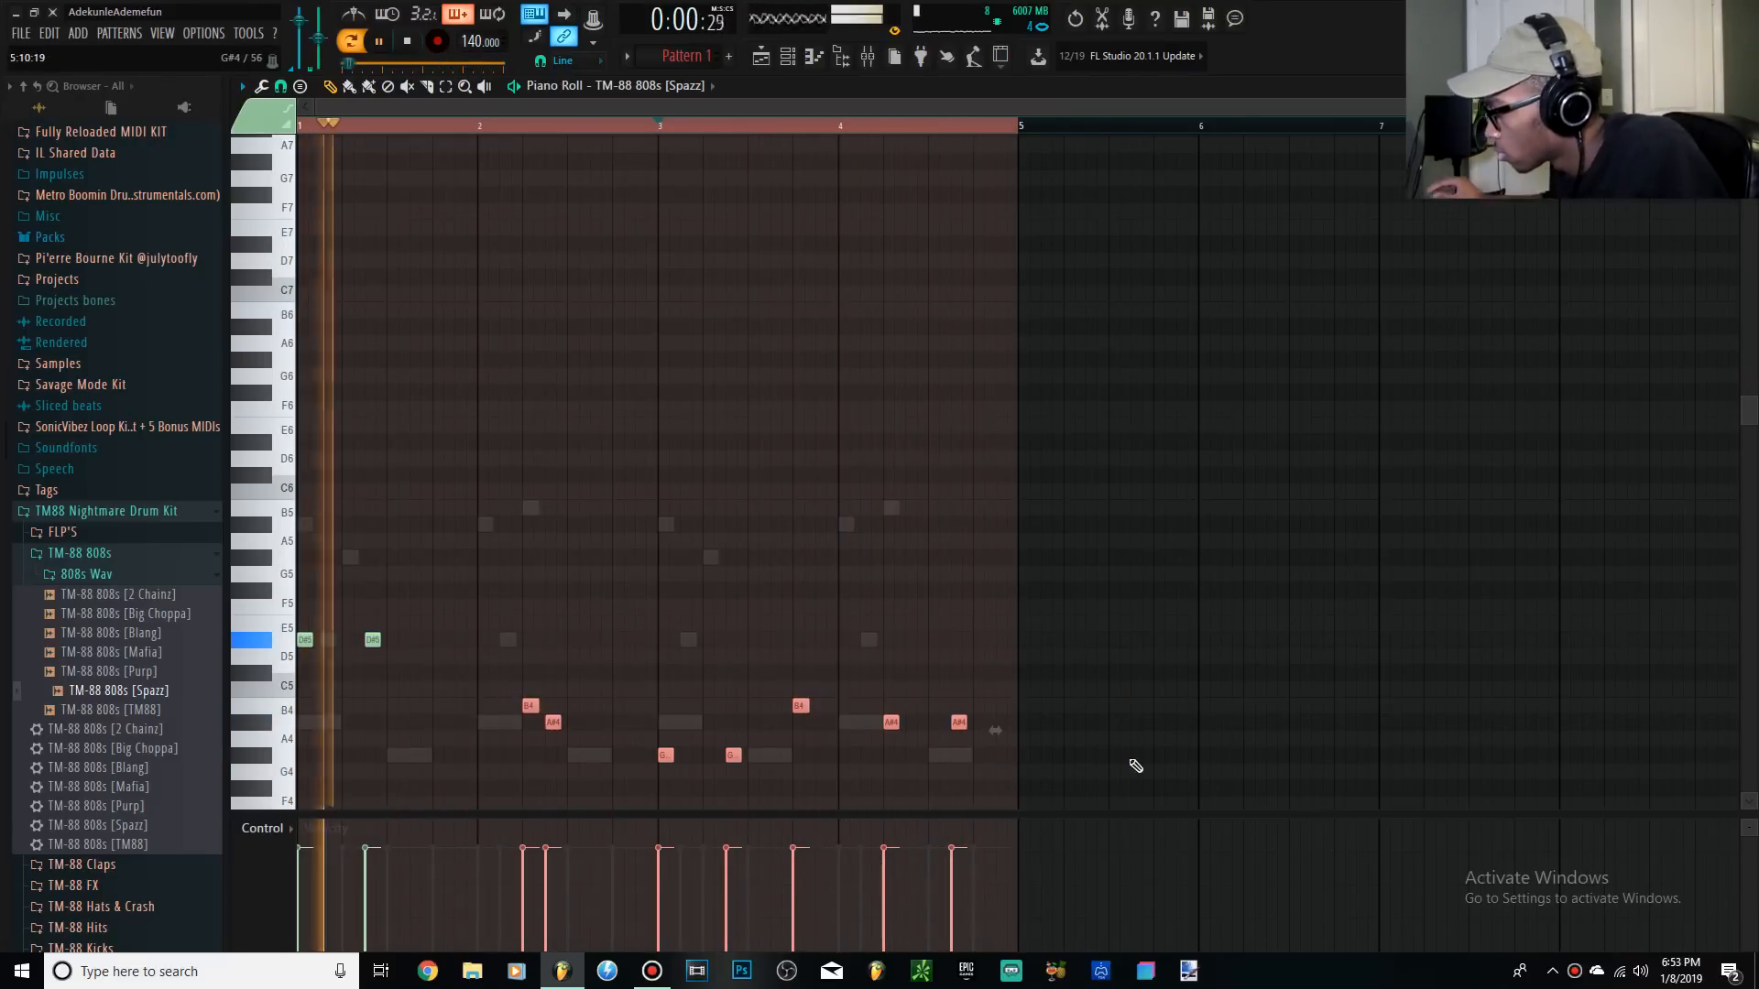
pyautogui.hotkey('ctrl', 'Up')
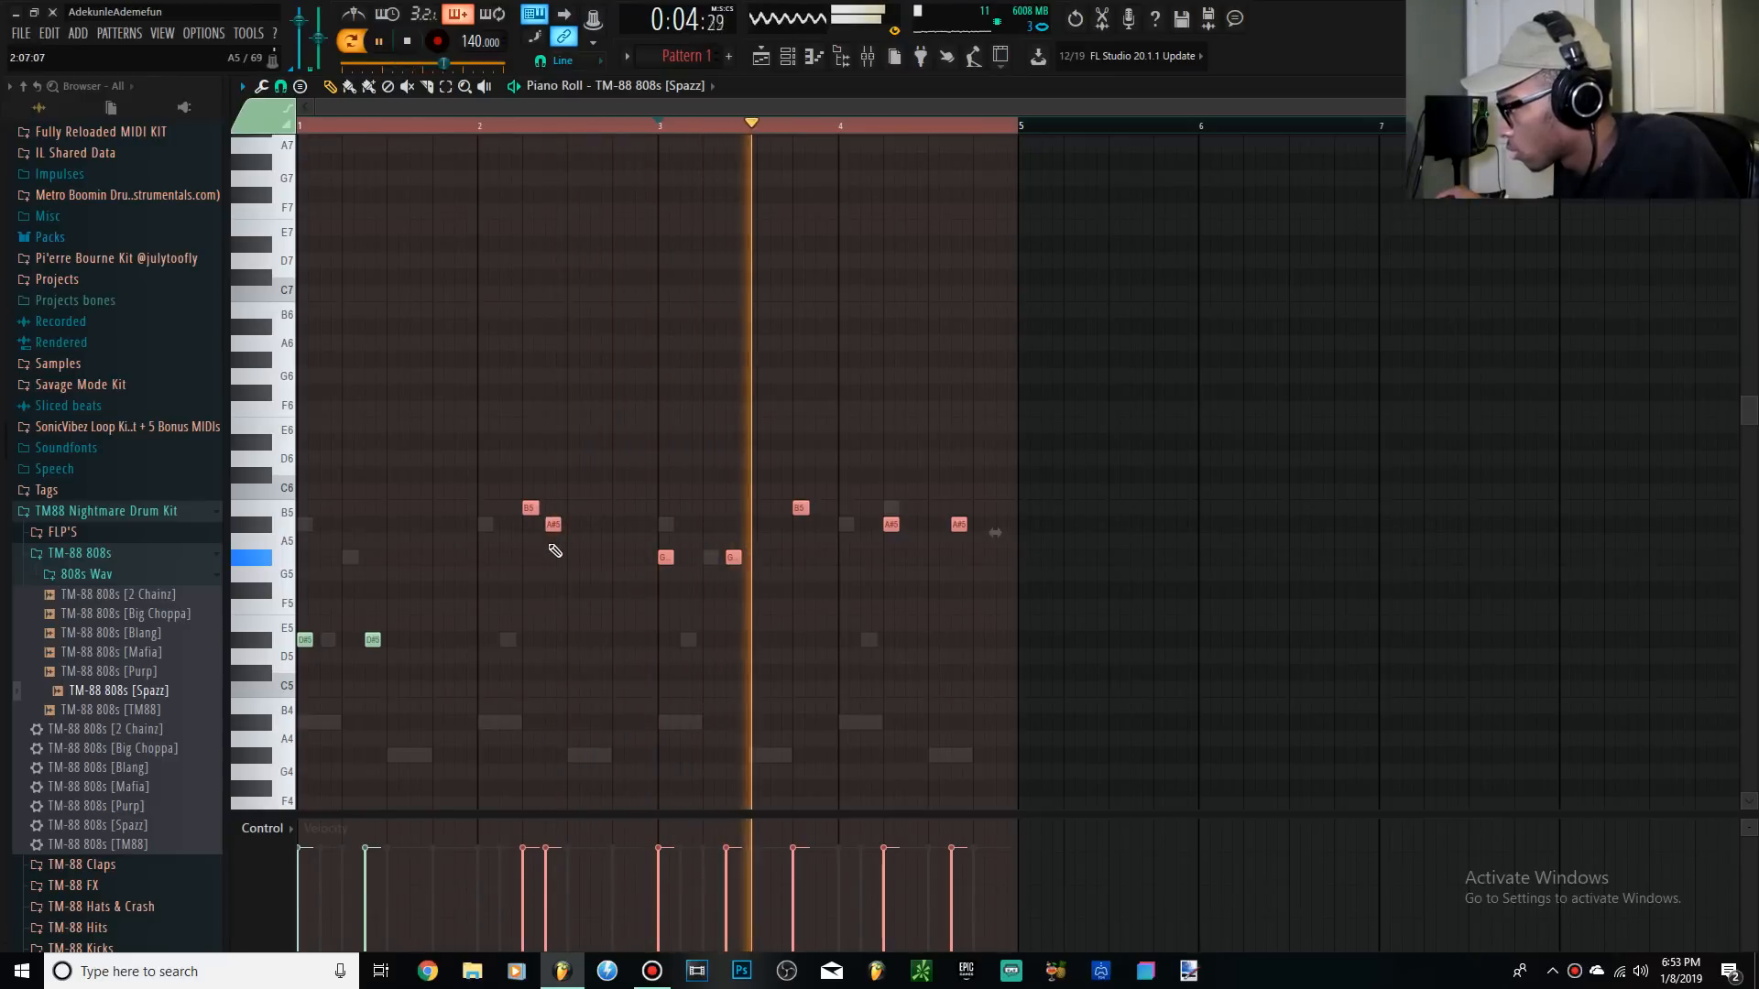
pyautogui.hotkey('ctrl', 'Down')
# Route the TM-88 808s [Spazz] channel to mixer track 10
pyautogui.click(865, 57)
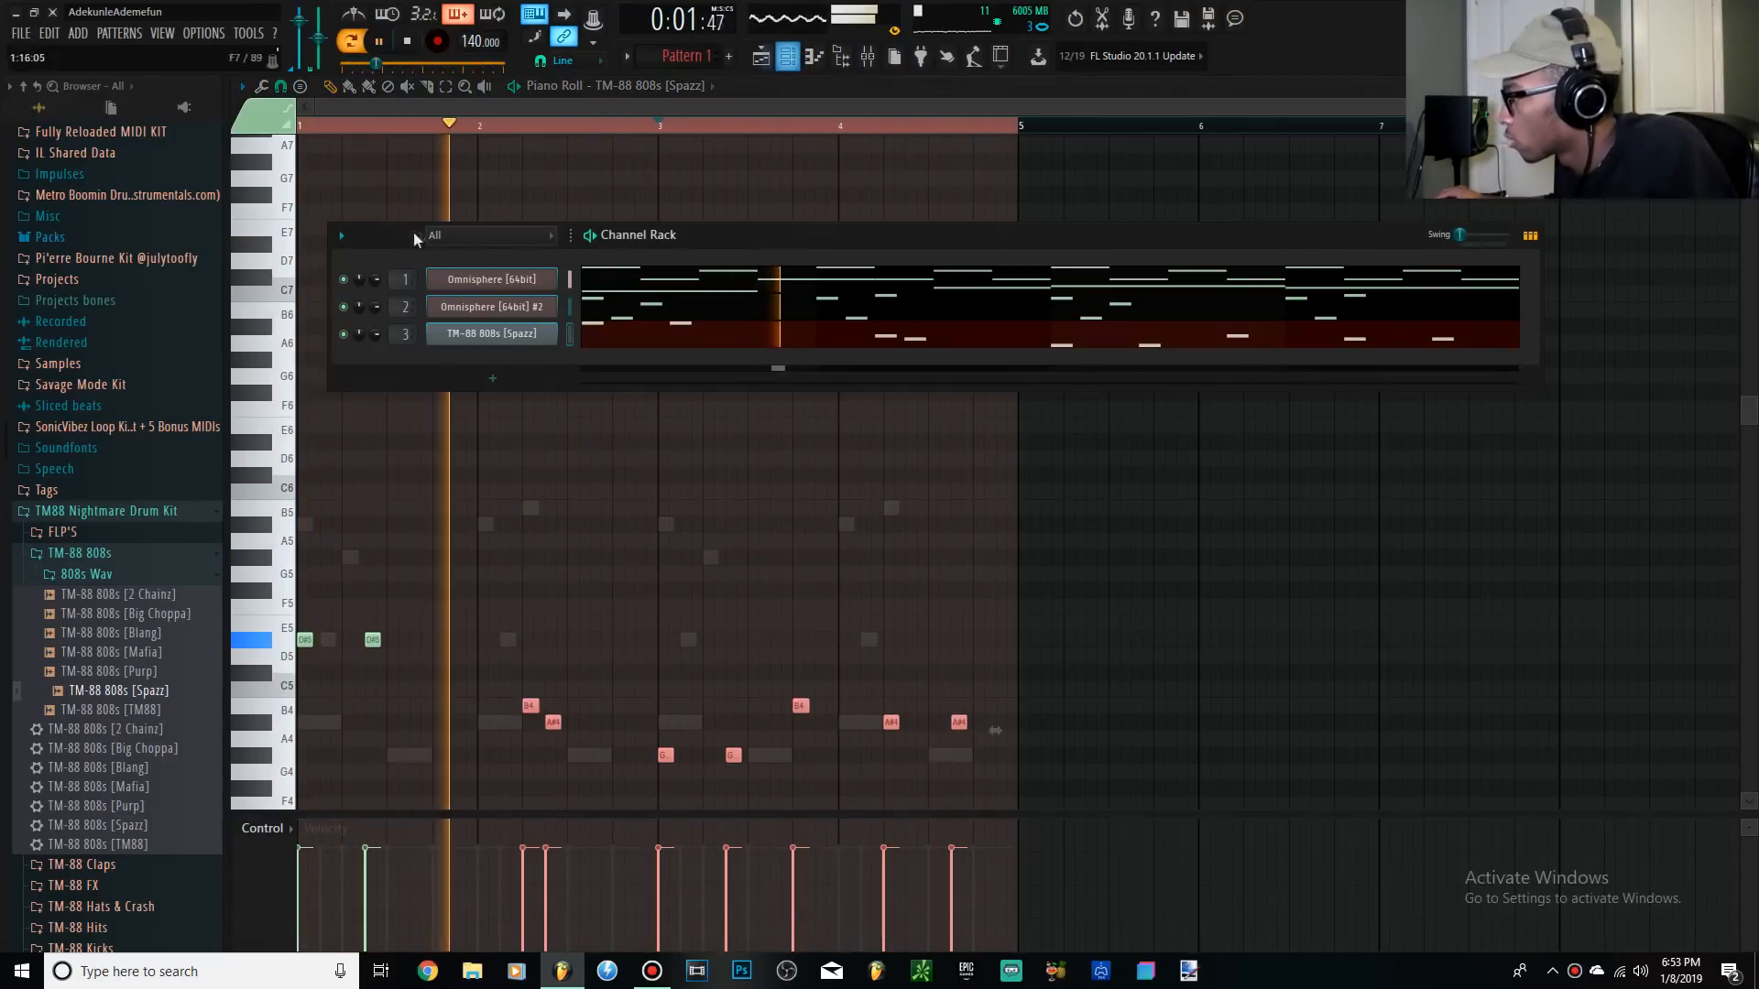
pyautogui.click(870, 60)
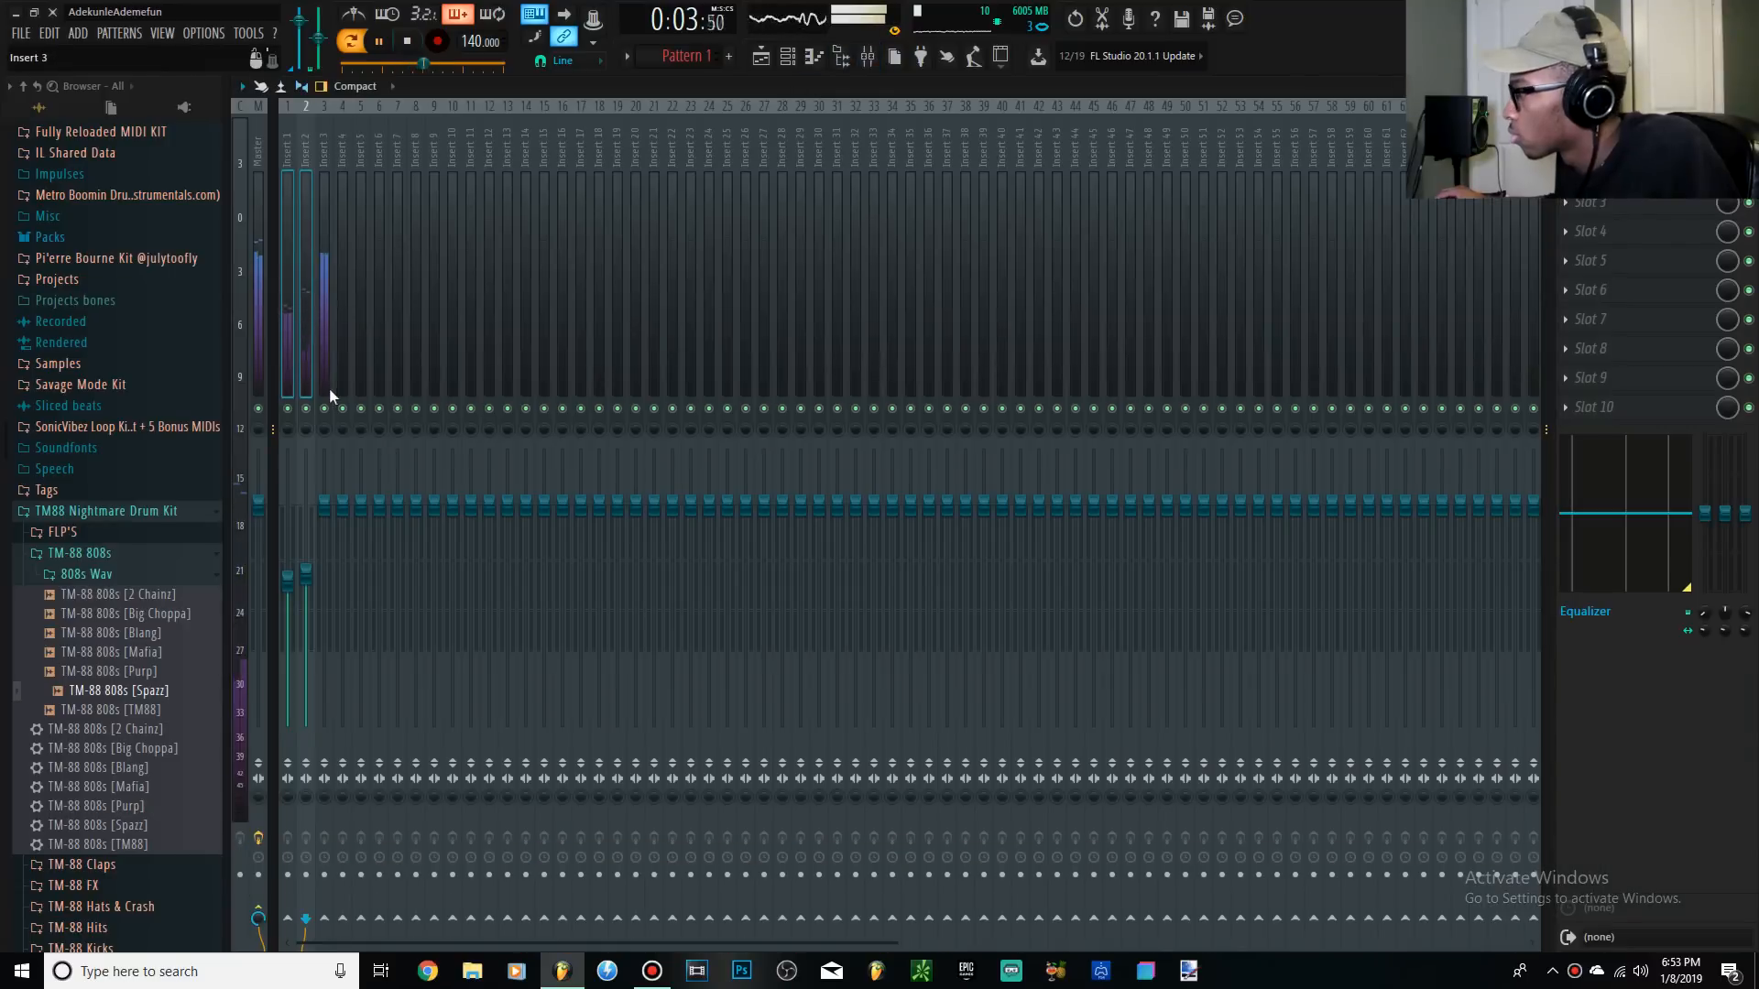
pyautogui.click(793, 58)
pyautogui.scroll(3, 406, 337)
pyautogui.scroll(1, 406, 336)
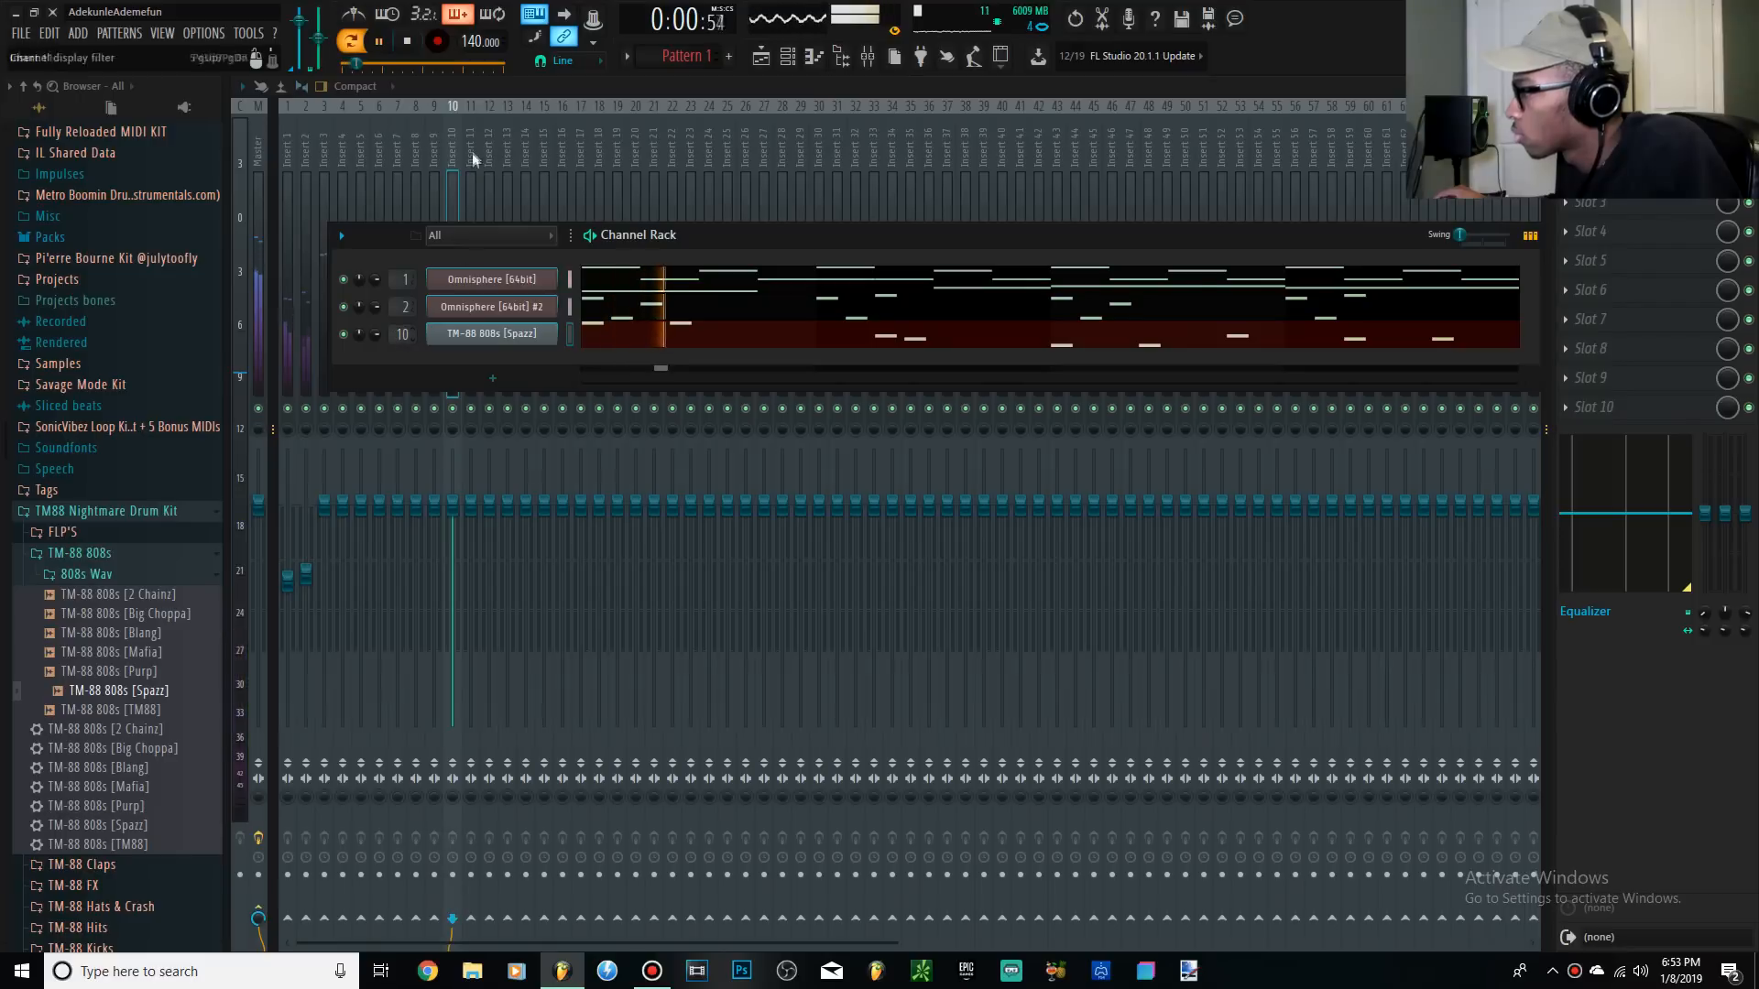
# Select mixer track Insert 10, stop playback and open the plugin choices for its first effect slot
pyautogui.click(454, 169)
pyautogui.press('space')
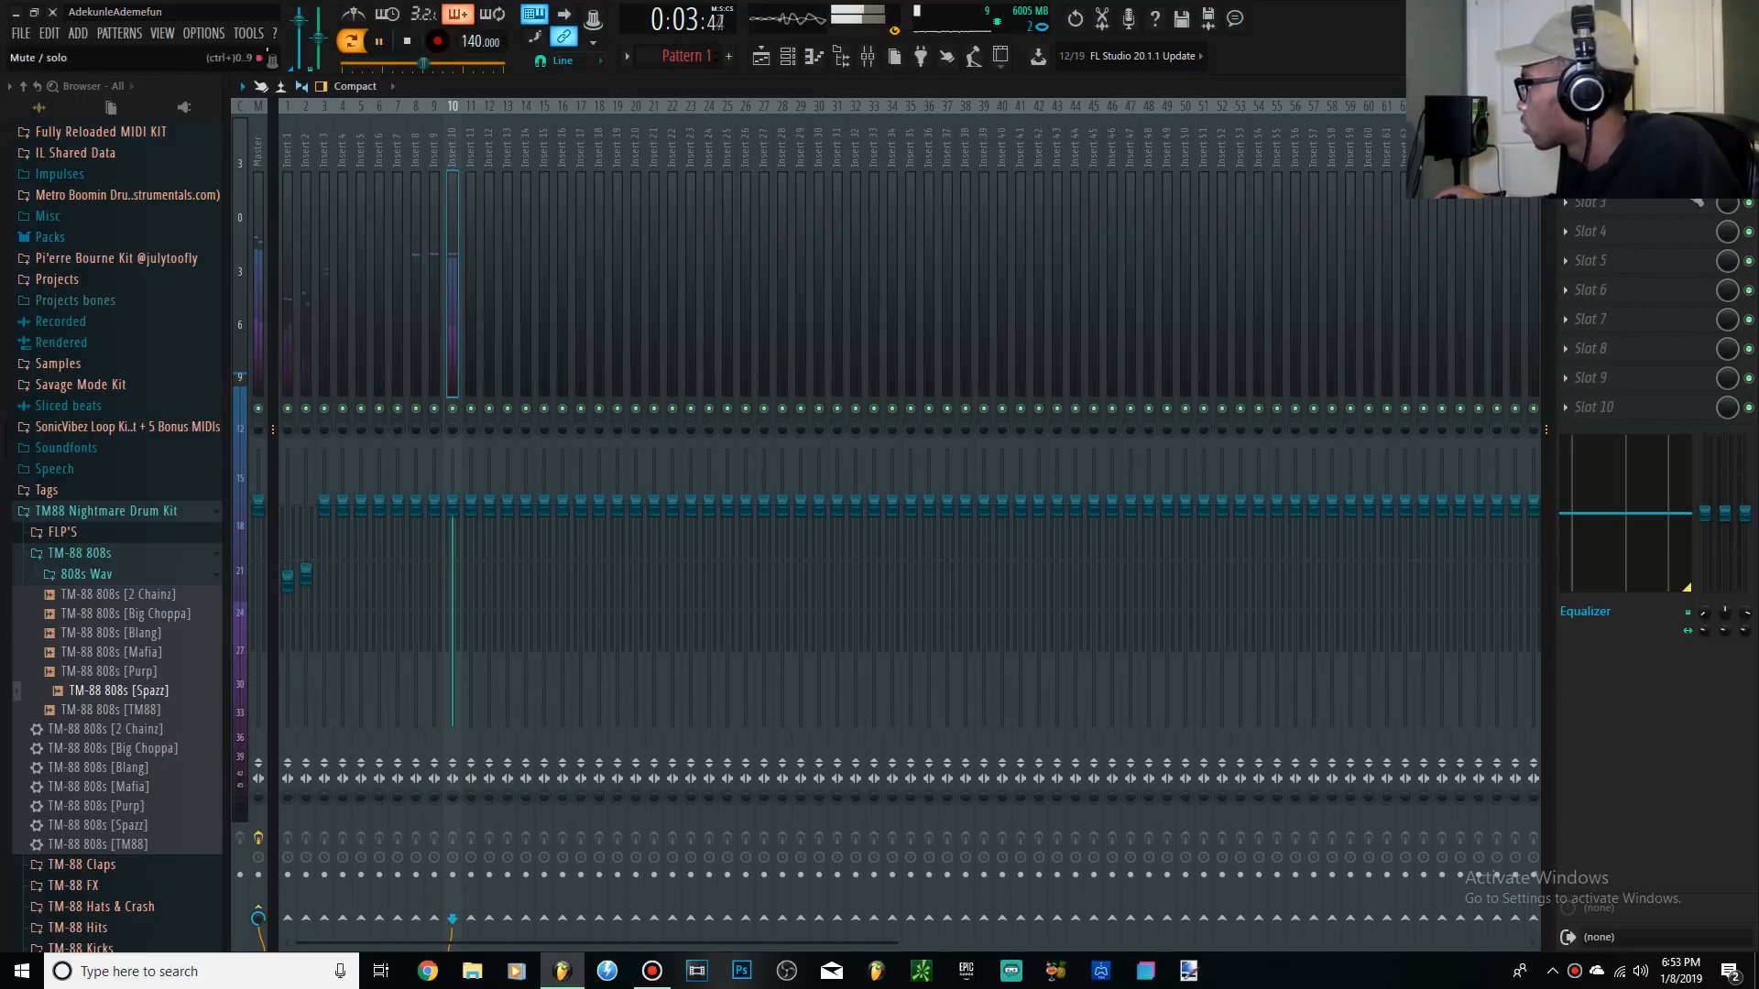
pyautogui.click(1594, 172)
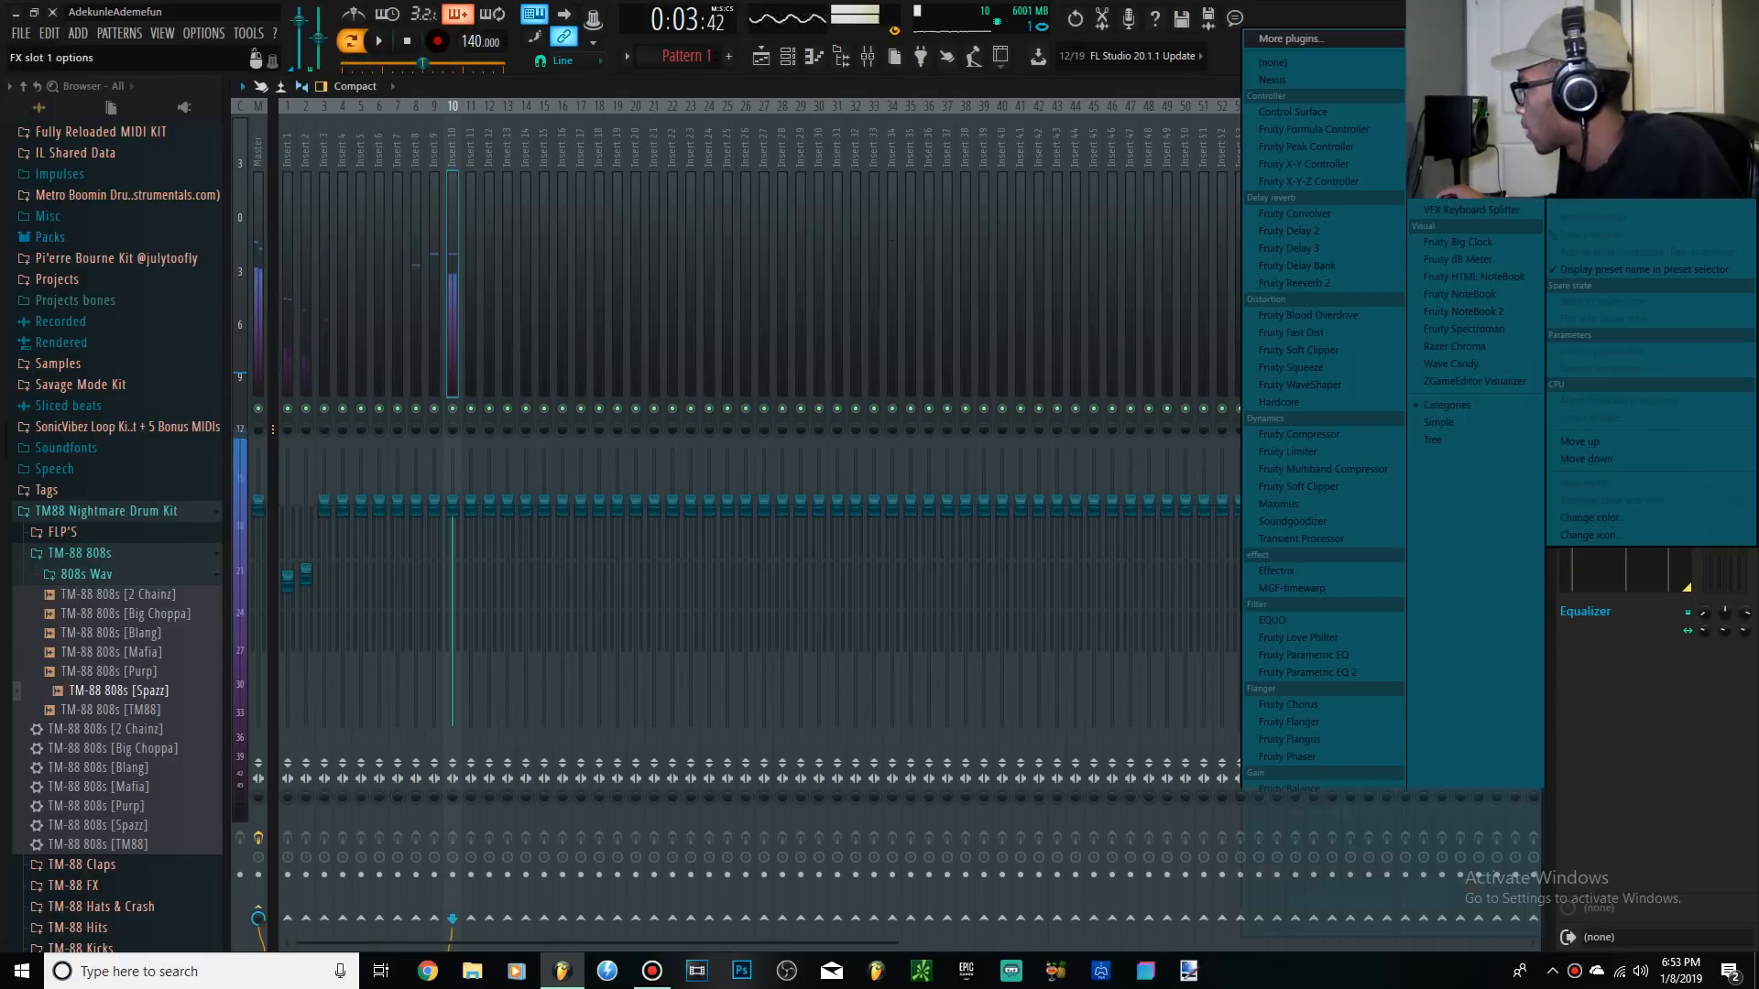
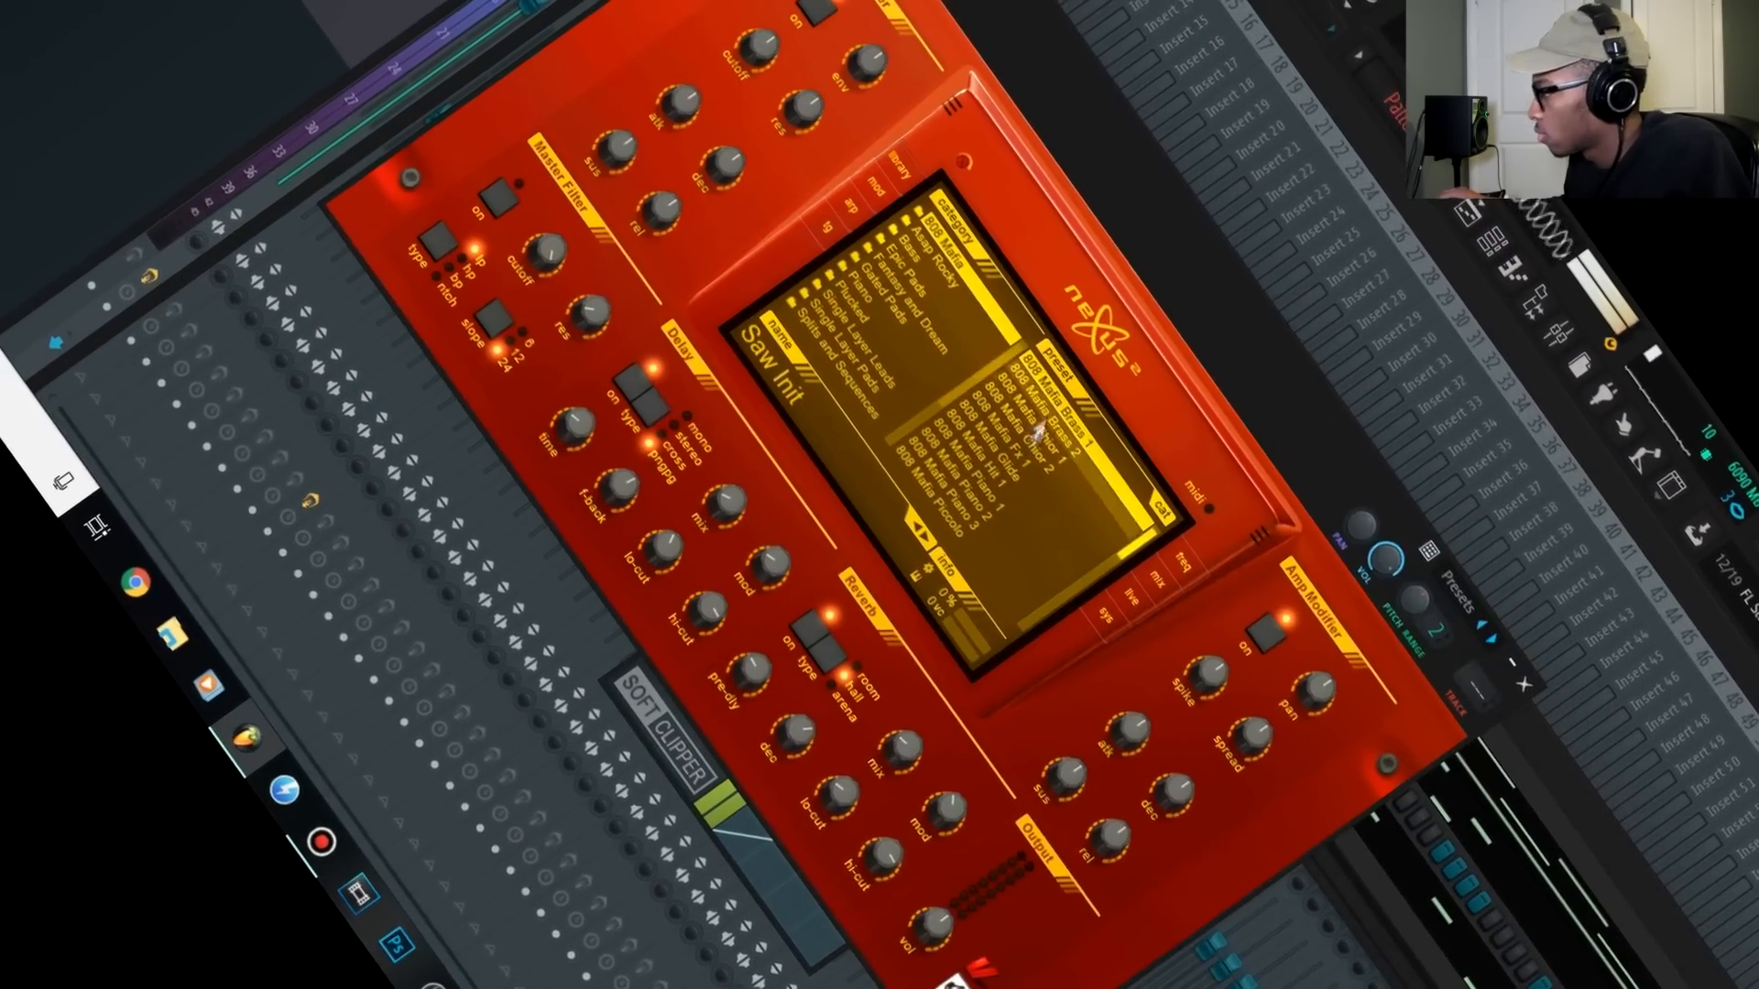
# Audition Nexus presets, including 808 Mafia Chior 2 and the "and b pluck" sound
pyautogui.click(1139, 540)
pyautogui.click(1105, 916)
pyautogui.click(1119, 555)
pyautogui.click(1107, 564)
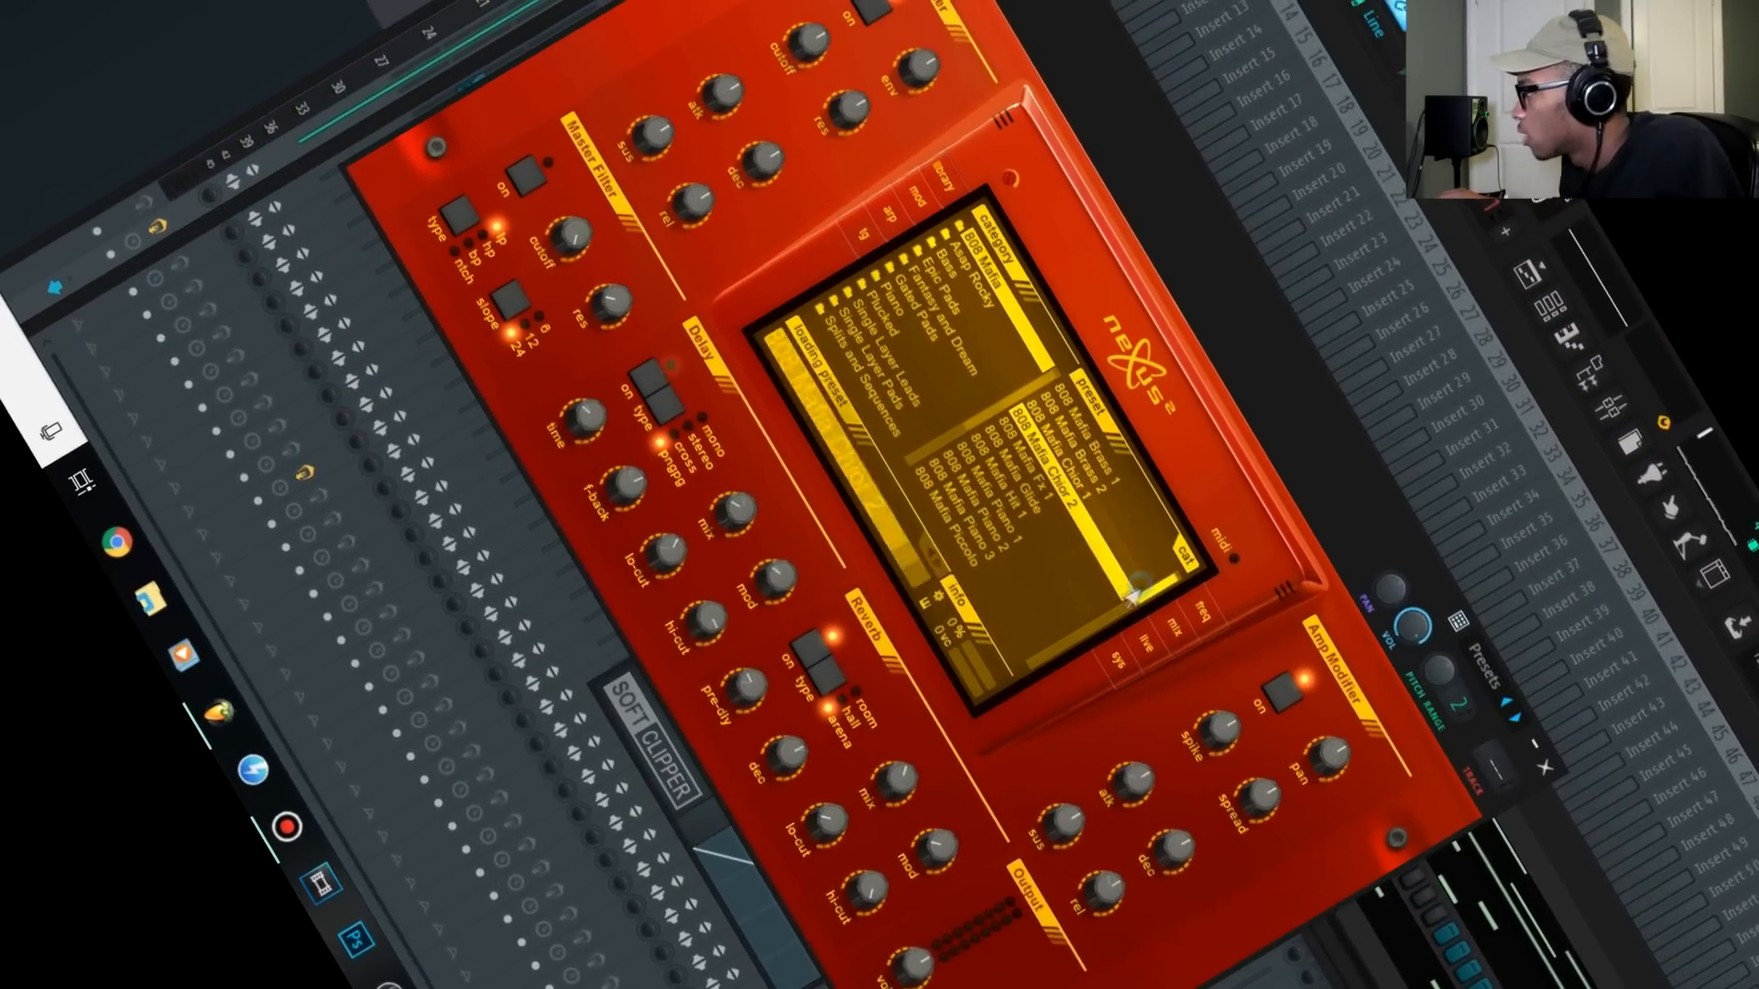
pyautogui.click(984, 284)
pyautogui.scroll(-5, 1070, 519)
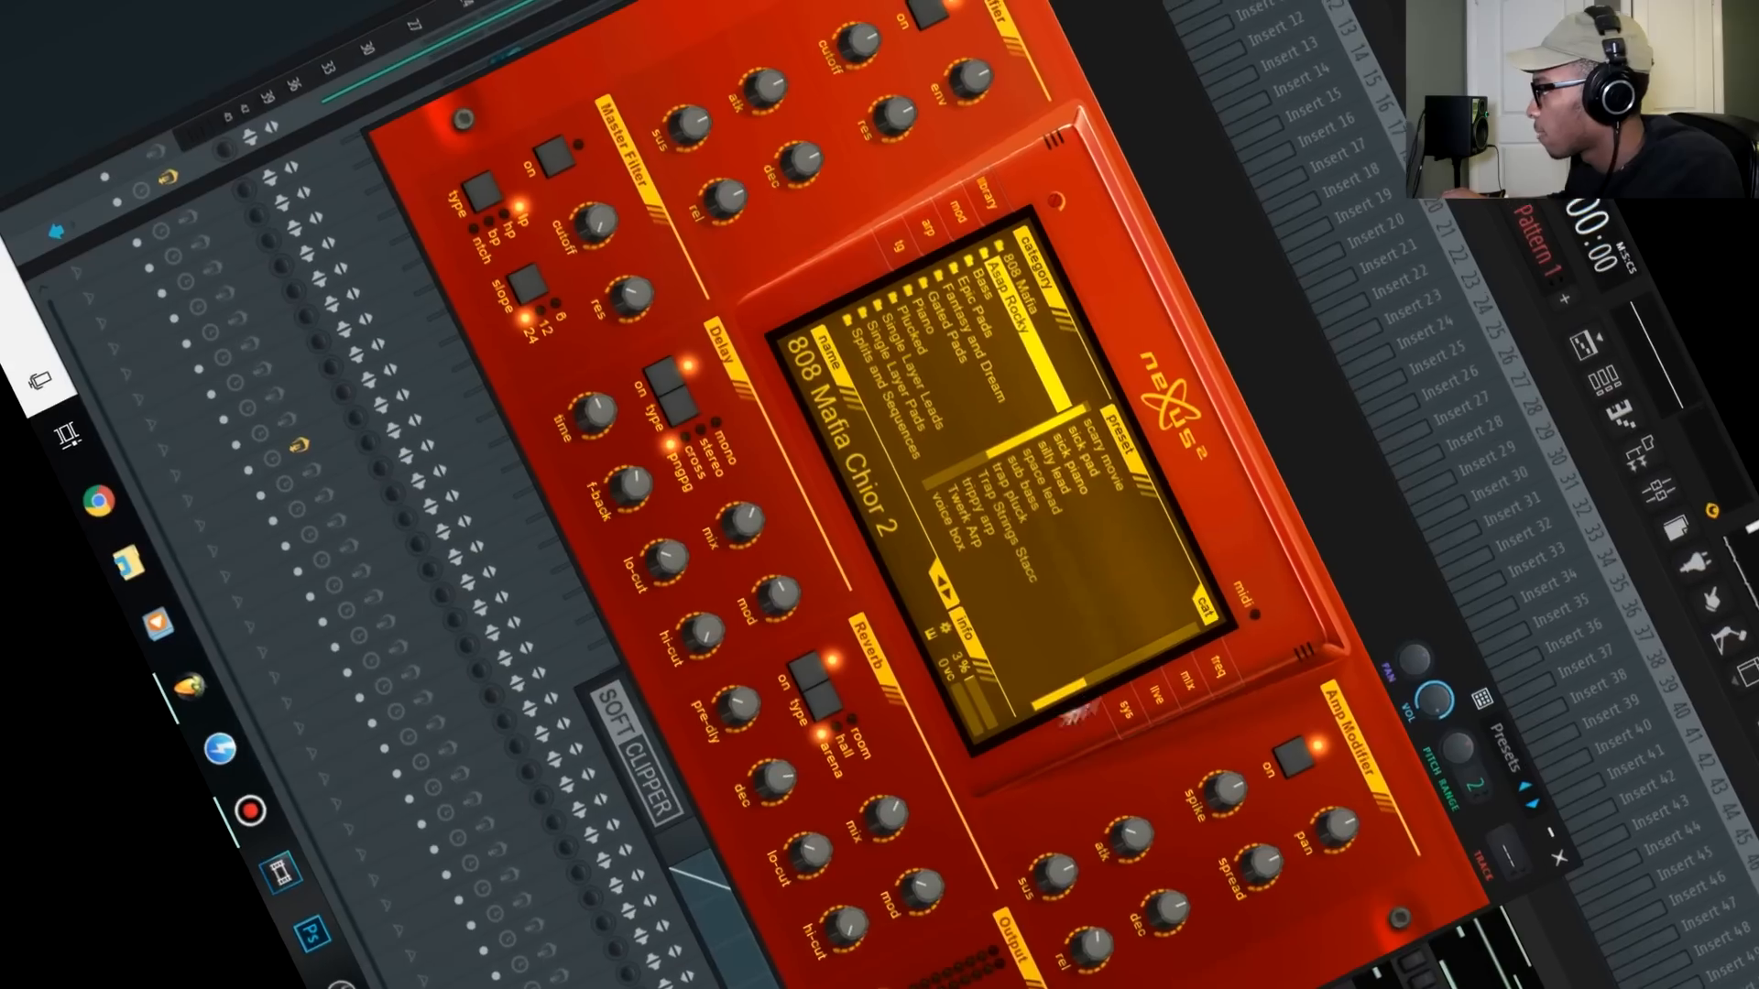
pyautogui.click(1068, 519)
pyautogui.click(1095, 553)
# Load the W Choir Chops preset from the Trap category in Nexus
pyautogui.moveTo(1032, 444); pyautogui.dragTo(939, 487)
pyautogui.click(942, 352)
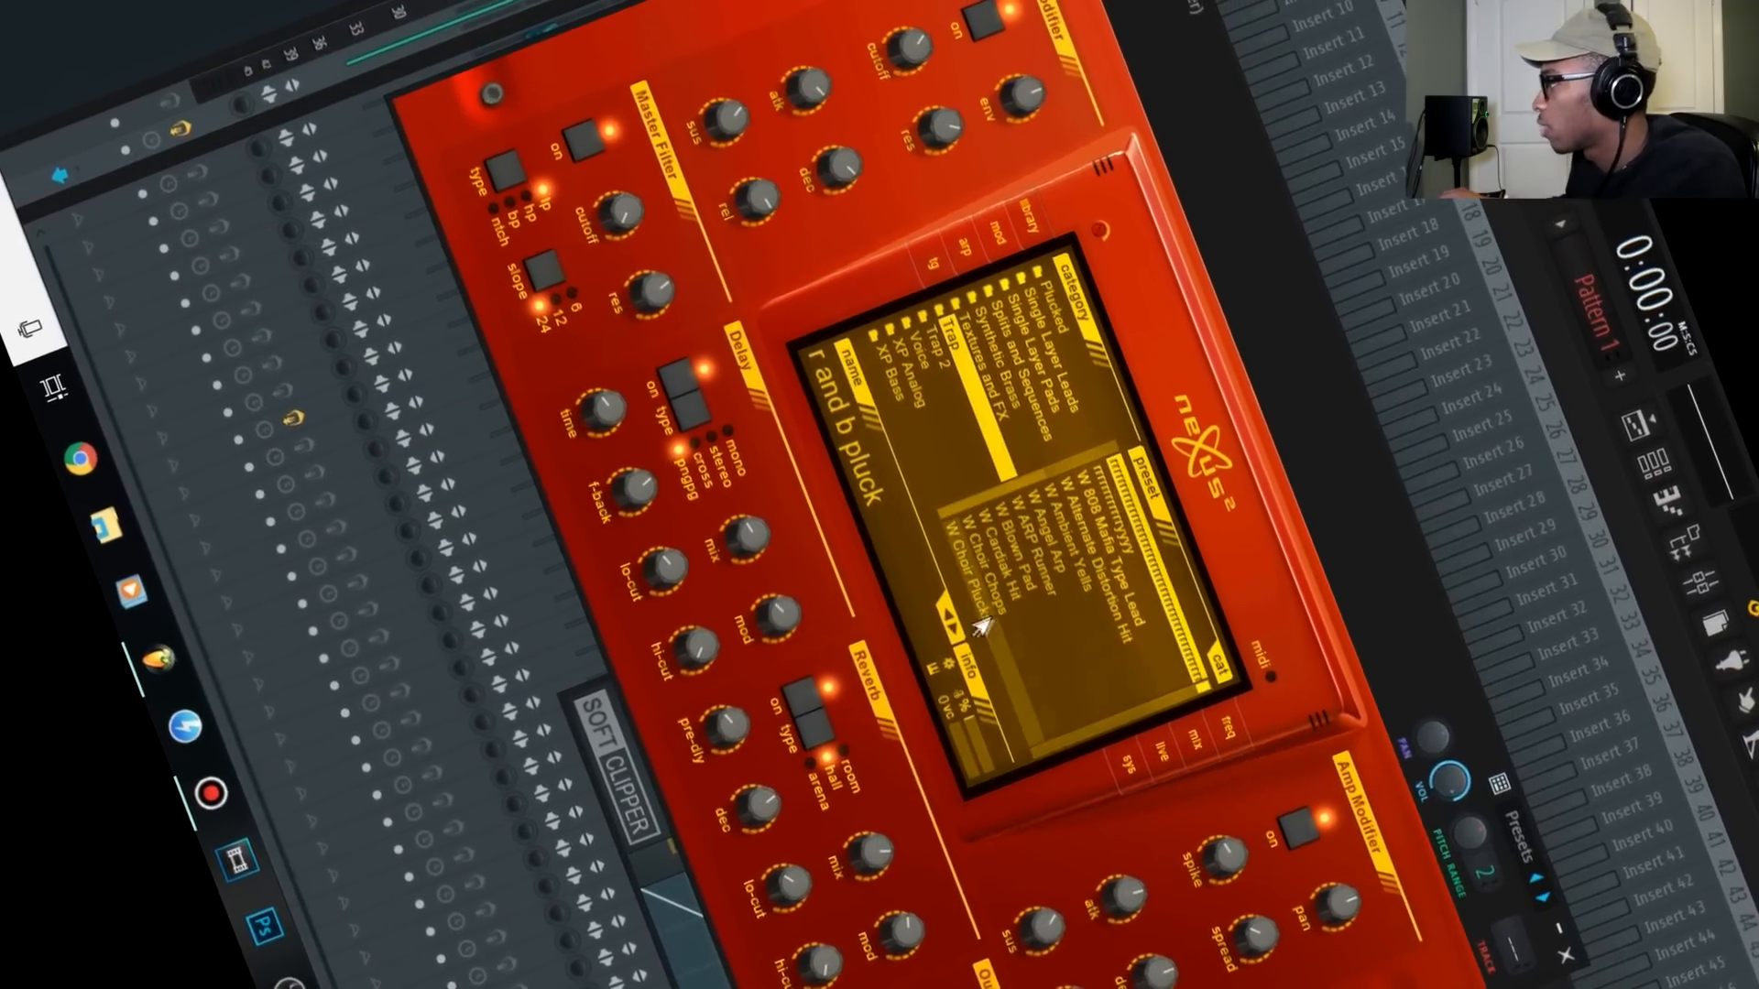
pyautogui.click(985, 599)
pyautogui.click(1008, 638)
# Open the reFX Nexus channel's piano roll
pyautogui.press('F6')
pyautogui.rightClick(1139, 298)
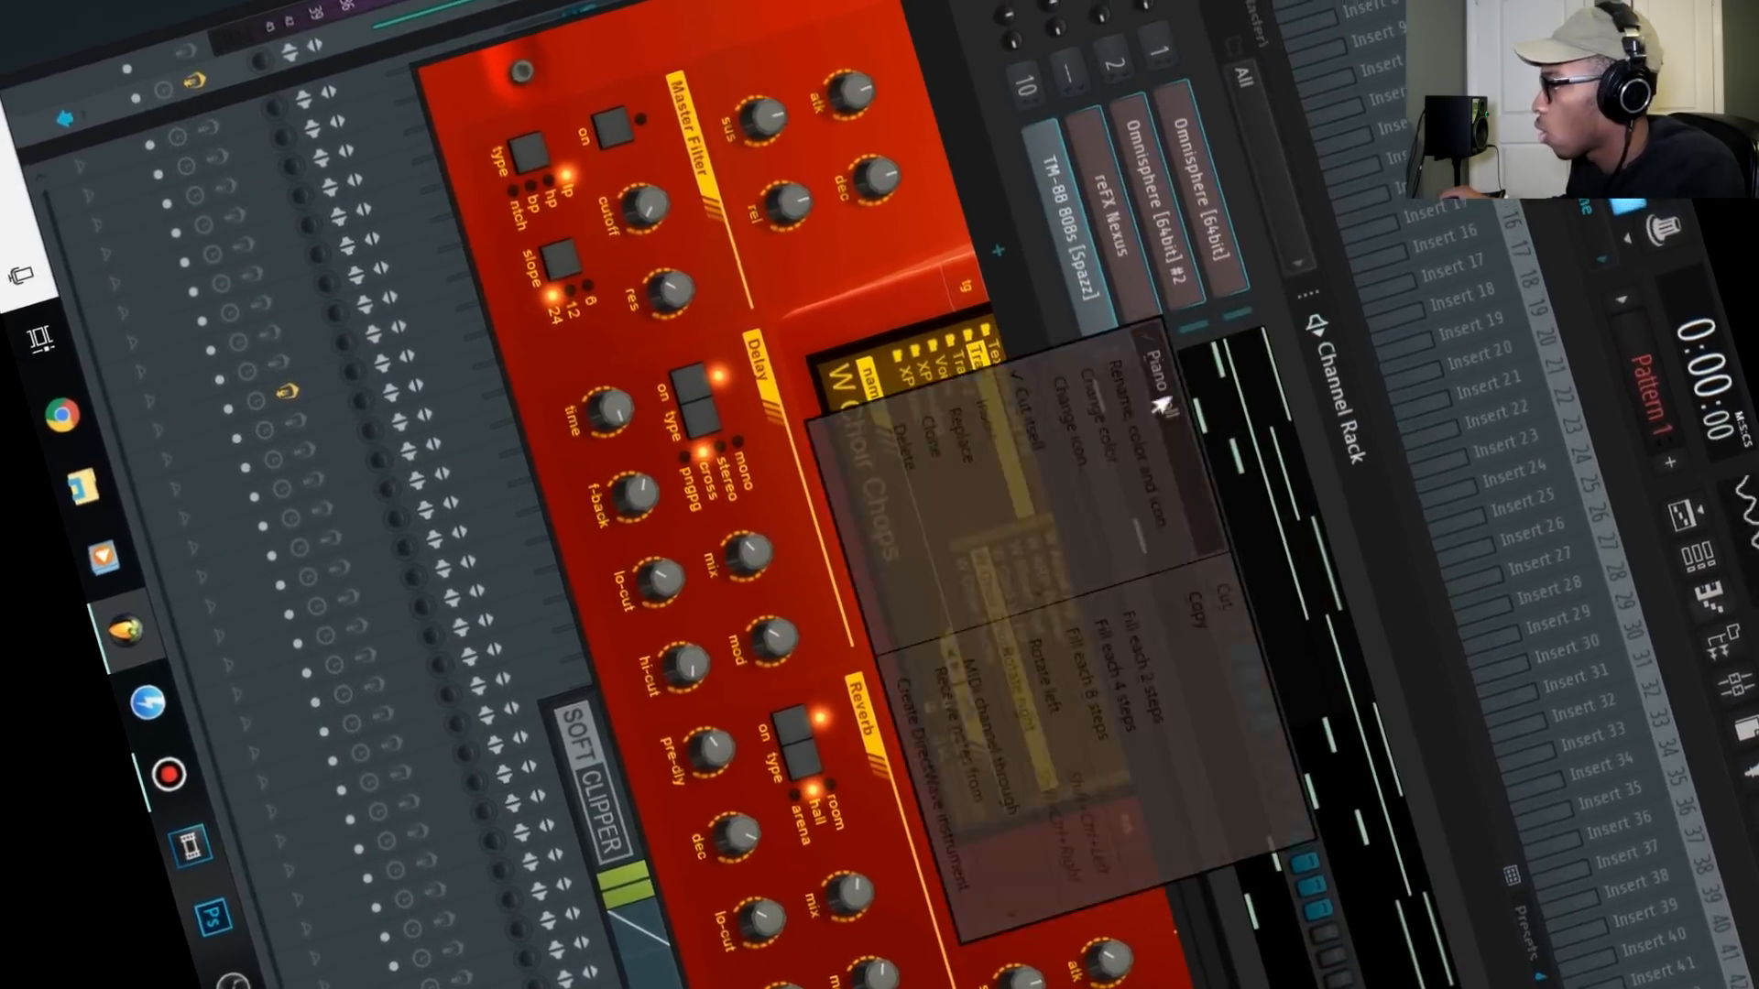
pyautogui.click(1158, 393)
pyautogui.moveTo(359, 122); pyautogui.dragTo(358, 55)
pyautogui.moveTo(366, 212); pyautogui.dragTo(377, 279)
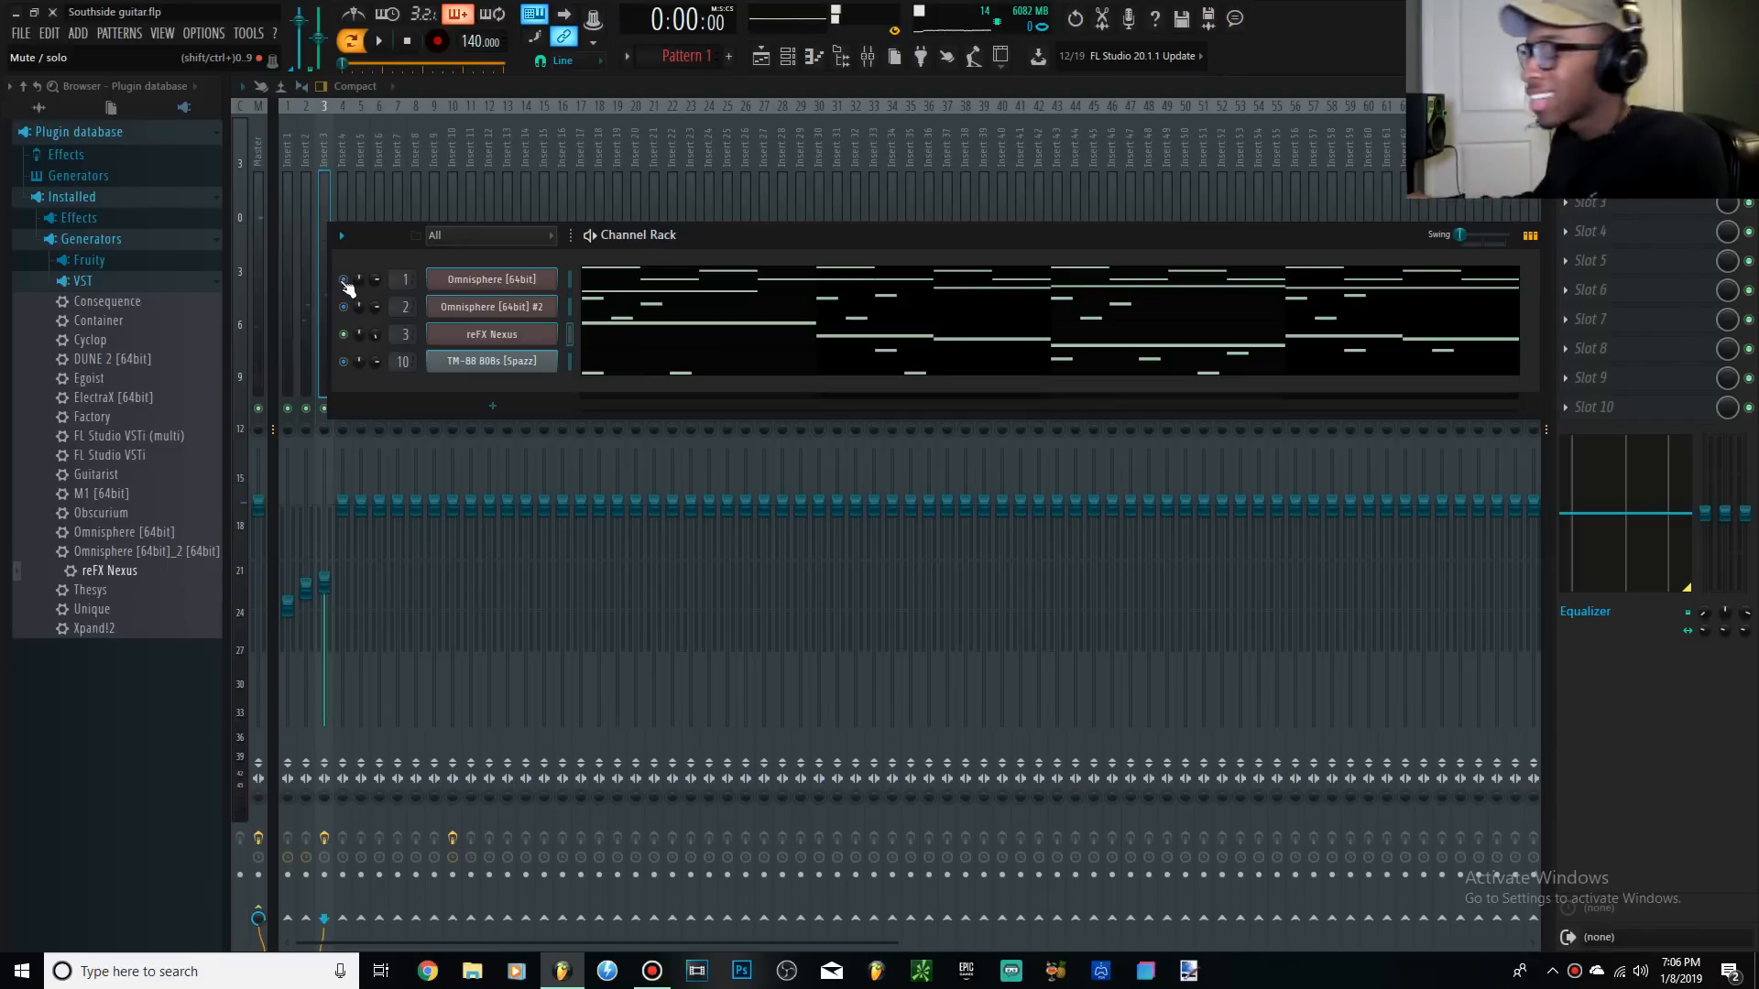
pyautogui.click(655, 972)
pyautogui.click(634, 255)
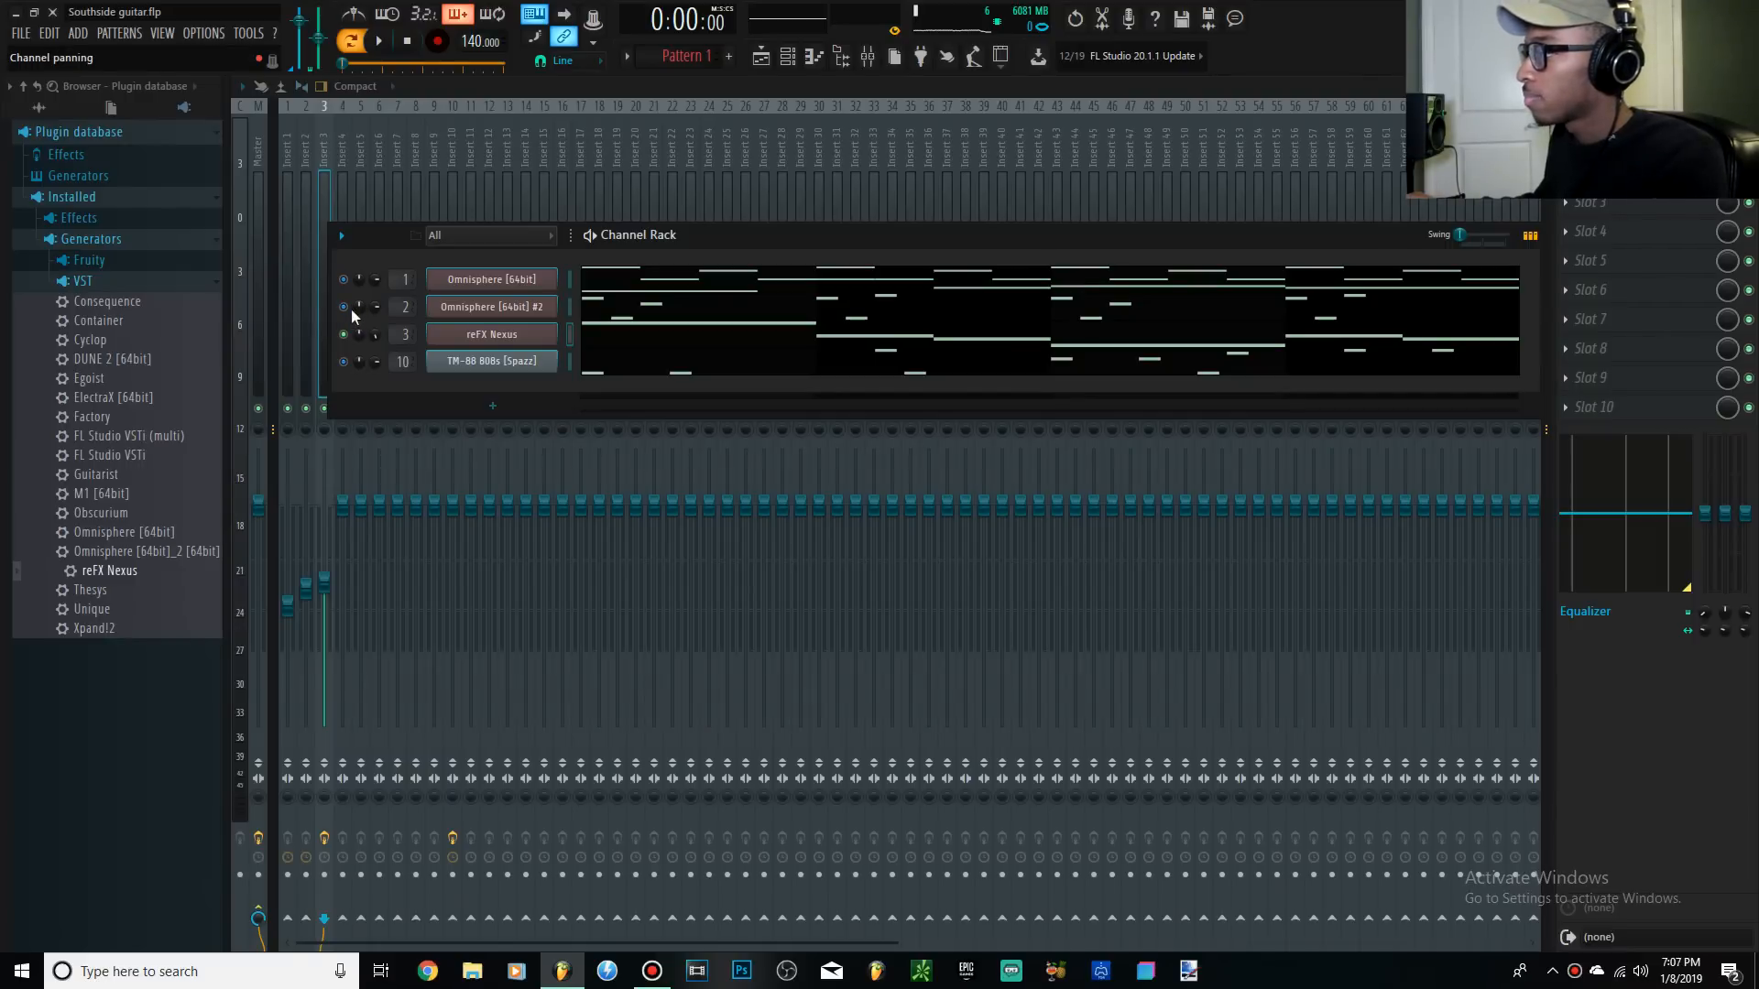
# View the reFX Nexus window with the W Choir Chops preset, and play the pattern from the mixer view
pyautogui.click(539, 335)
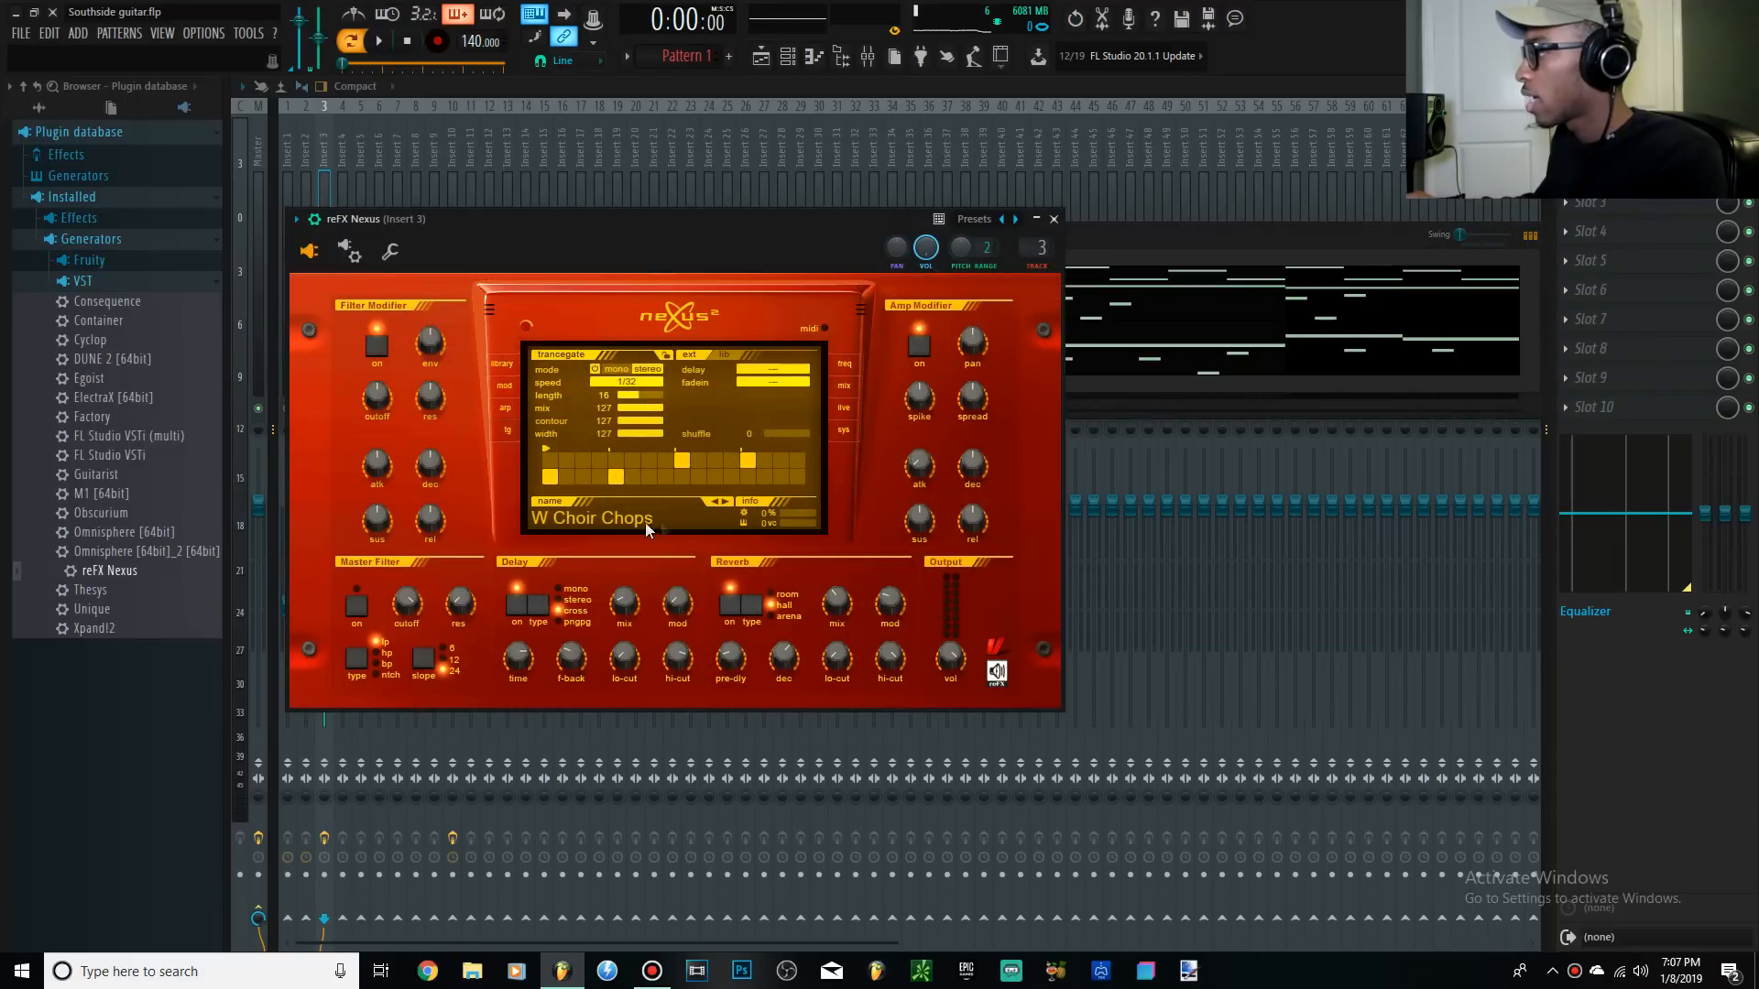
pyautogui.press('F9')
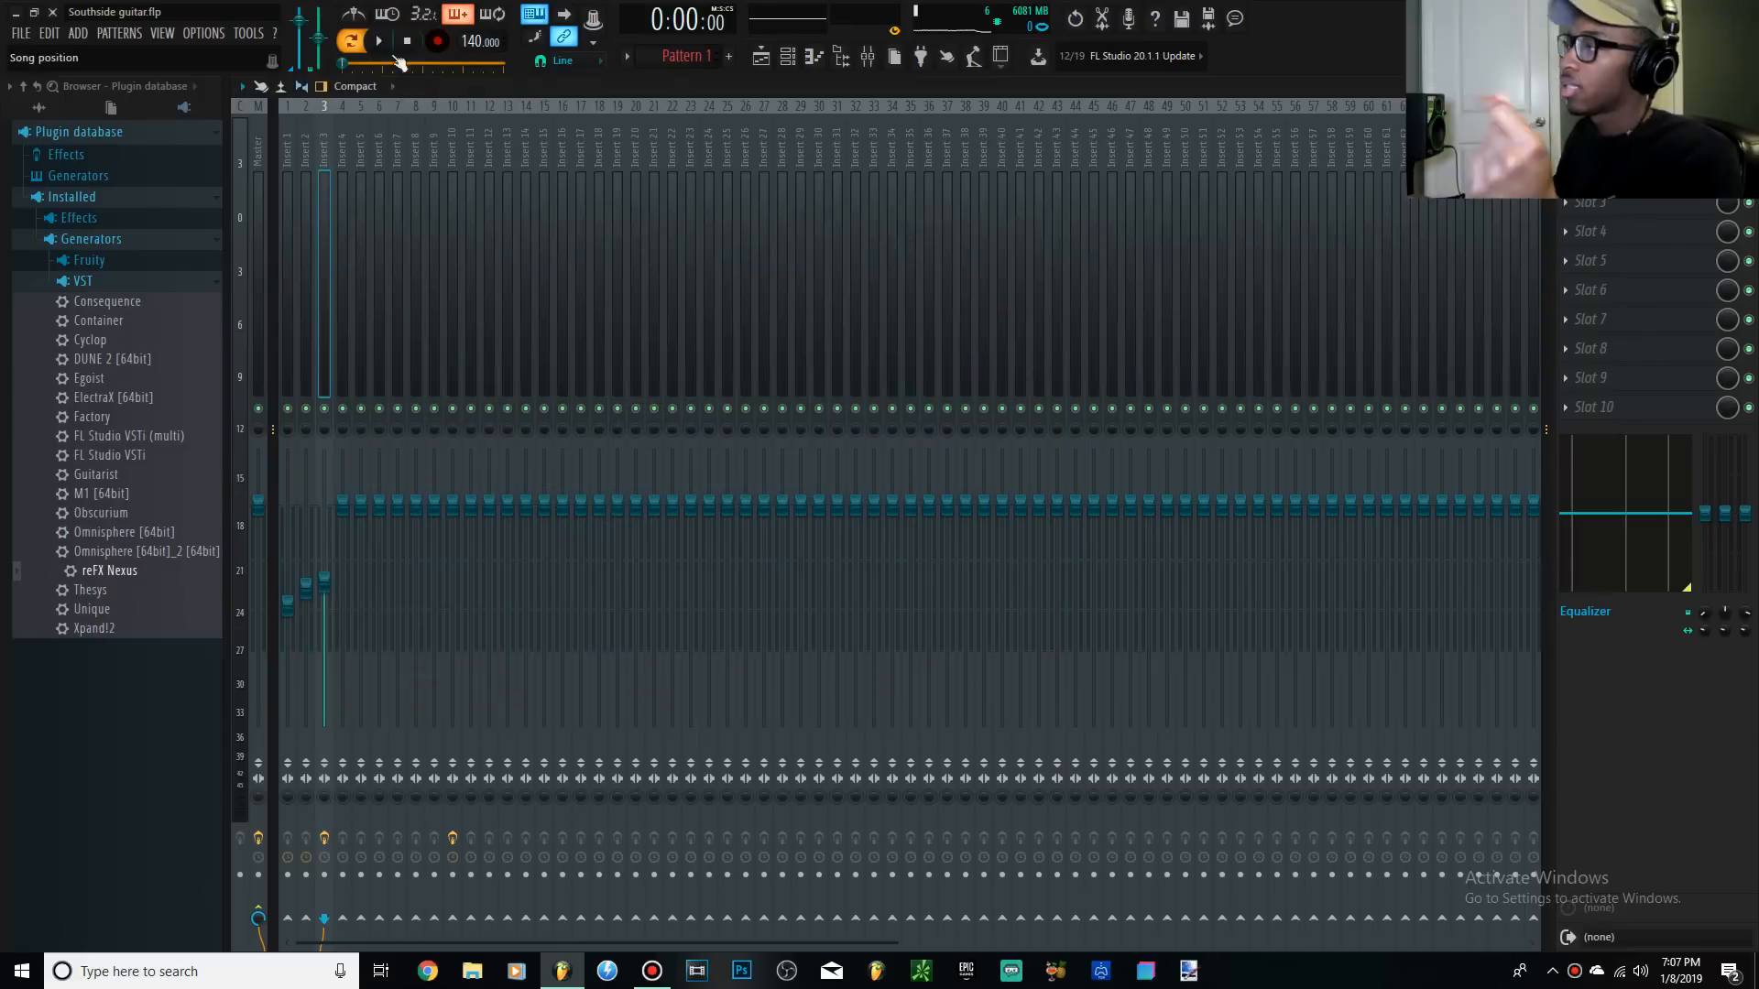
pyautogui.click(379, 41)
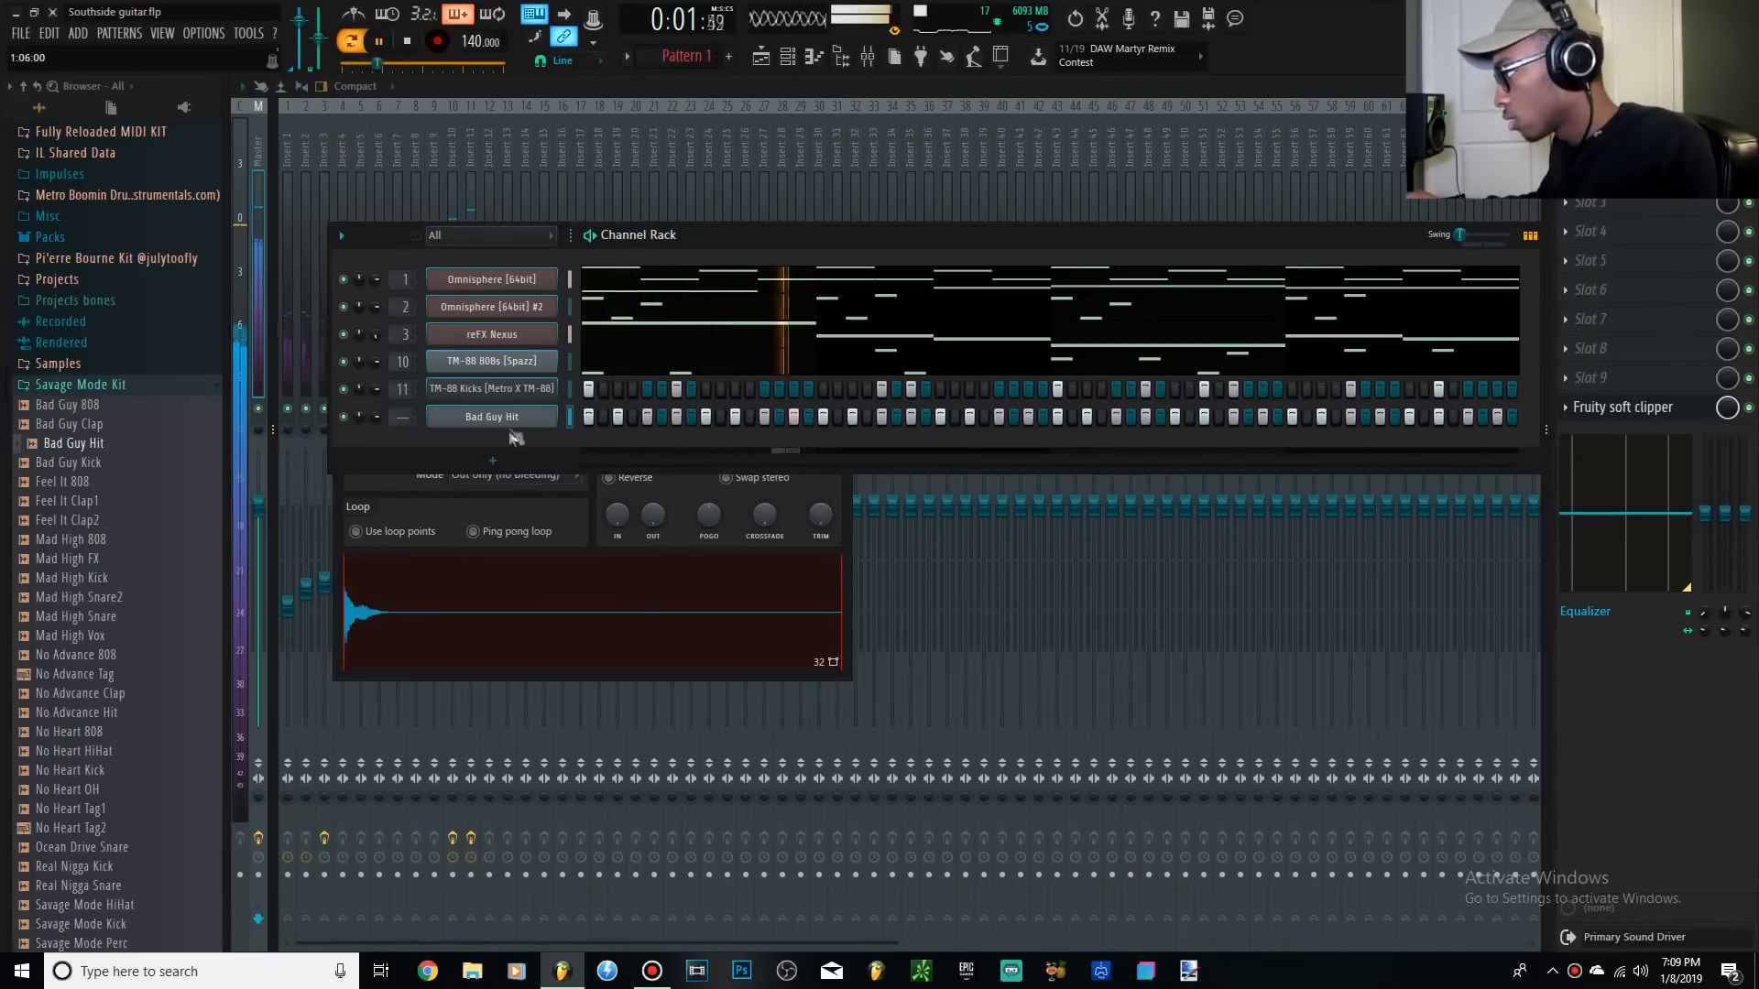
# Open the Bad Guy Hit channel's piano roll and transpose all its notes down four semitones to G#4
pyautogui.click(477, 502)
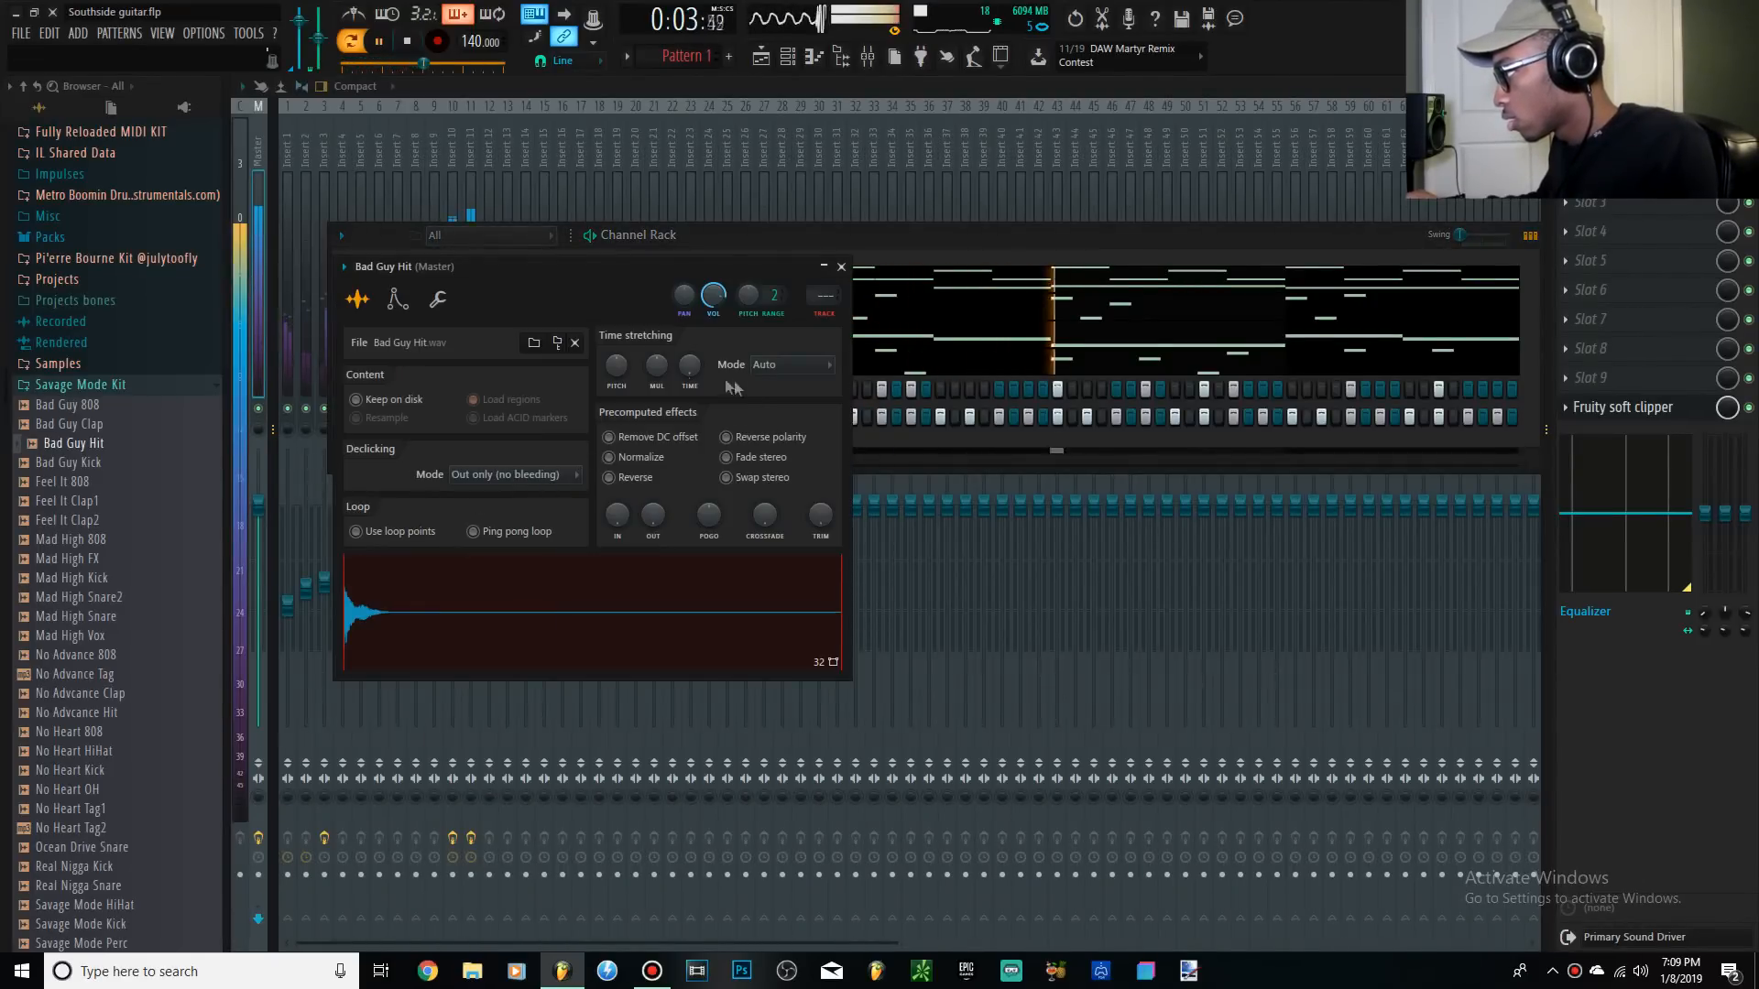
pyautogui.click(506, 428)
pyautogui.rightClick(510, 429)
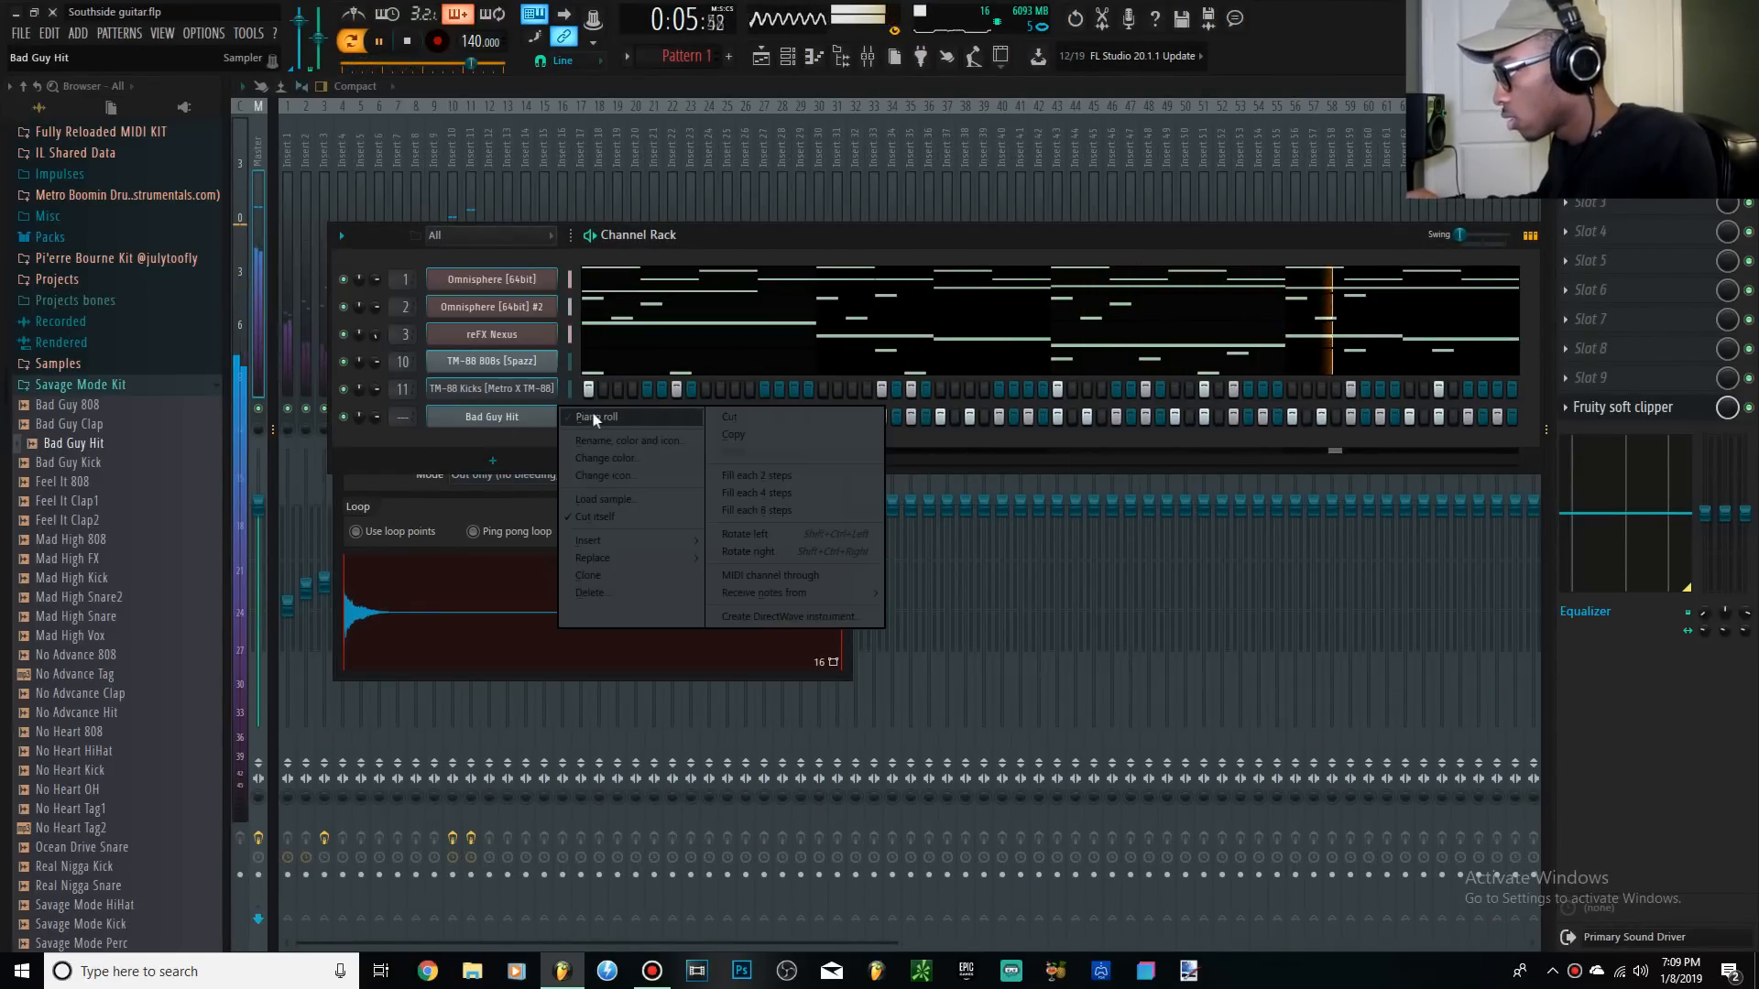
pyautogui.click(586, 437)
pyautogui.hotkey('shift', 'Down')
pyautogui.hotkey('shift', 'Down')
pyautogui.hotkey('shift', 'Down')
pyautogui.hotkey('shift', 'Down')
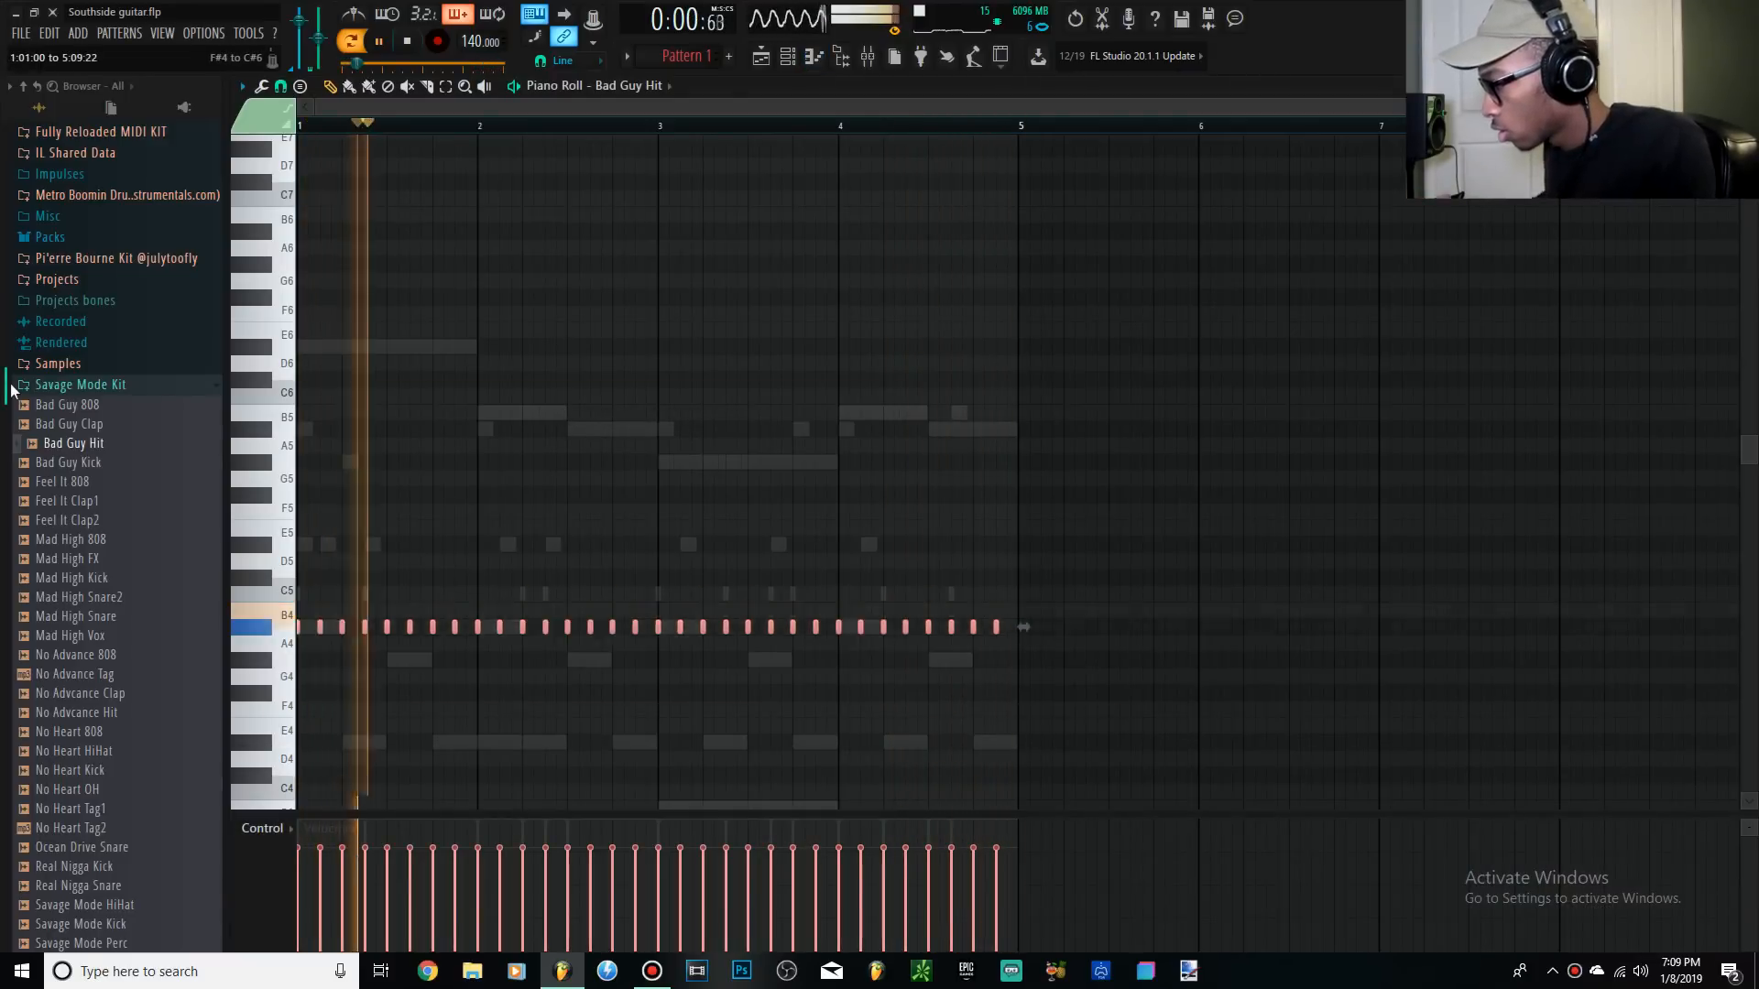
# Apply quick legato to the Bad Guy Hit notes and extend the last one to the end of bar 4
pyautogui.hotkey('ctrl', 'l')
pyautogui.hotkey('ctrl', 'd')
pyautogui.moveTo(1000, 656); pyautogui.dragTo(1018, 657)
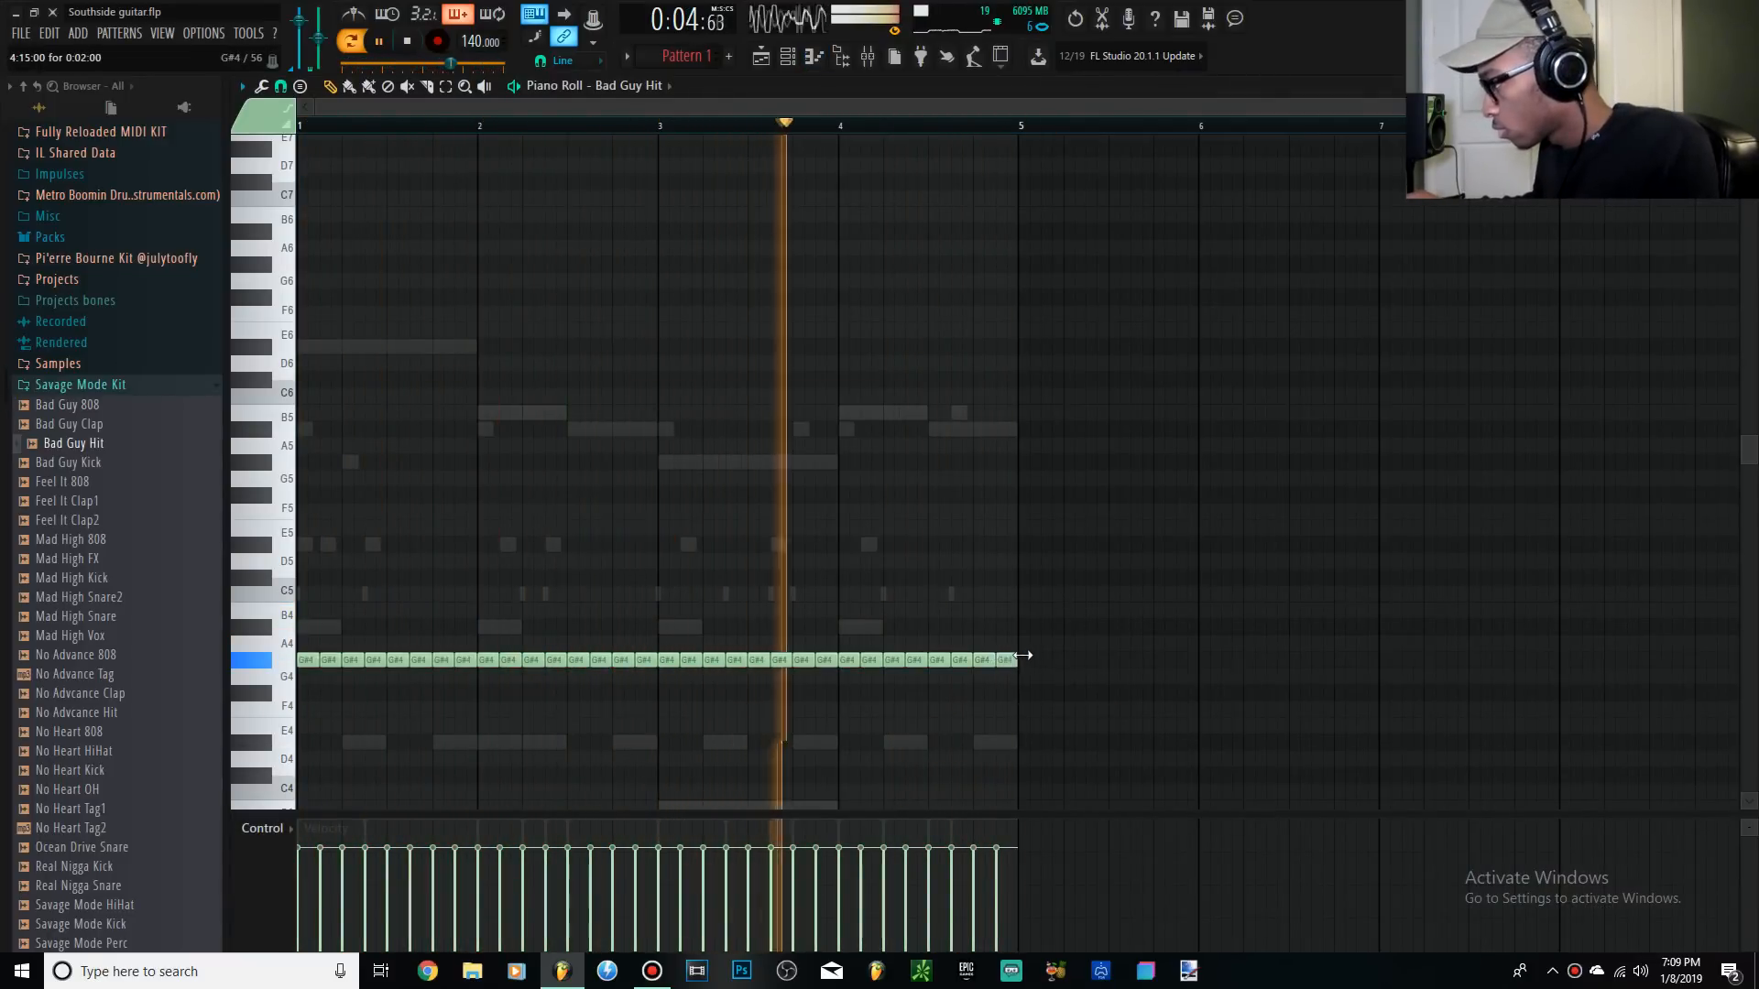
# Chop the G#4 hit half a beat before beat 3 in each of the four bars into a fast roll
pyautogui.click(373, 659)
pyautogui.click(553, 659)
pyautogui.click(733, 659)
pyautogui.click(914, 659)
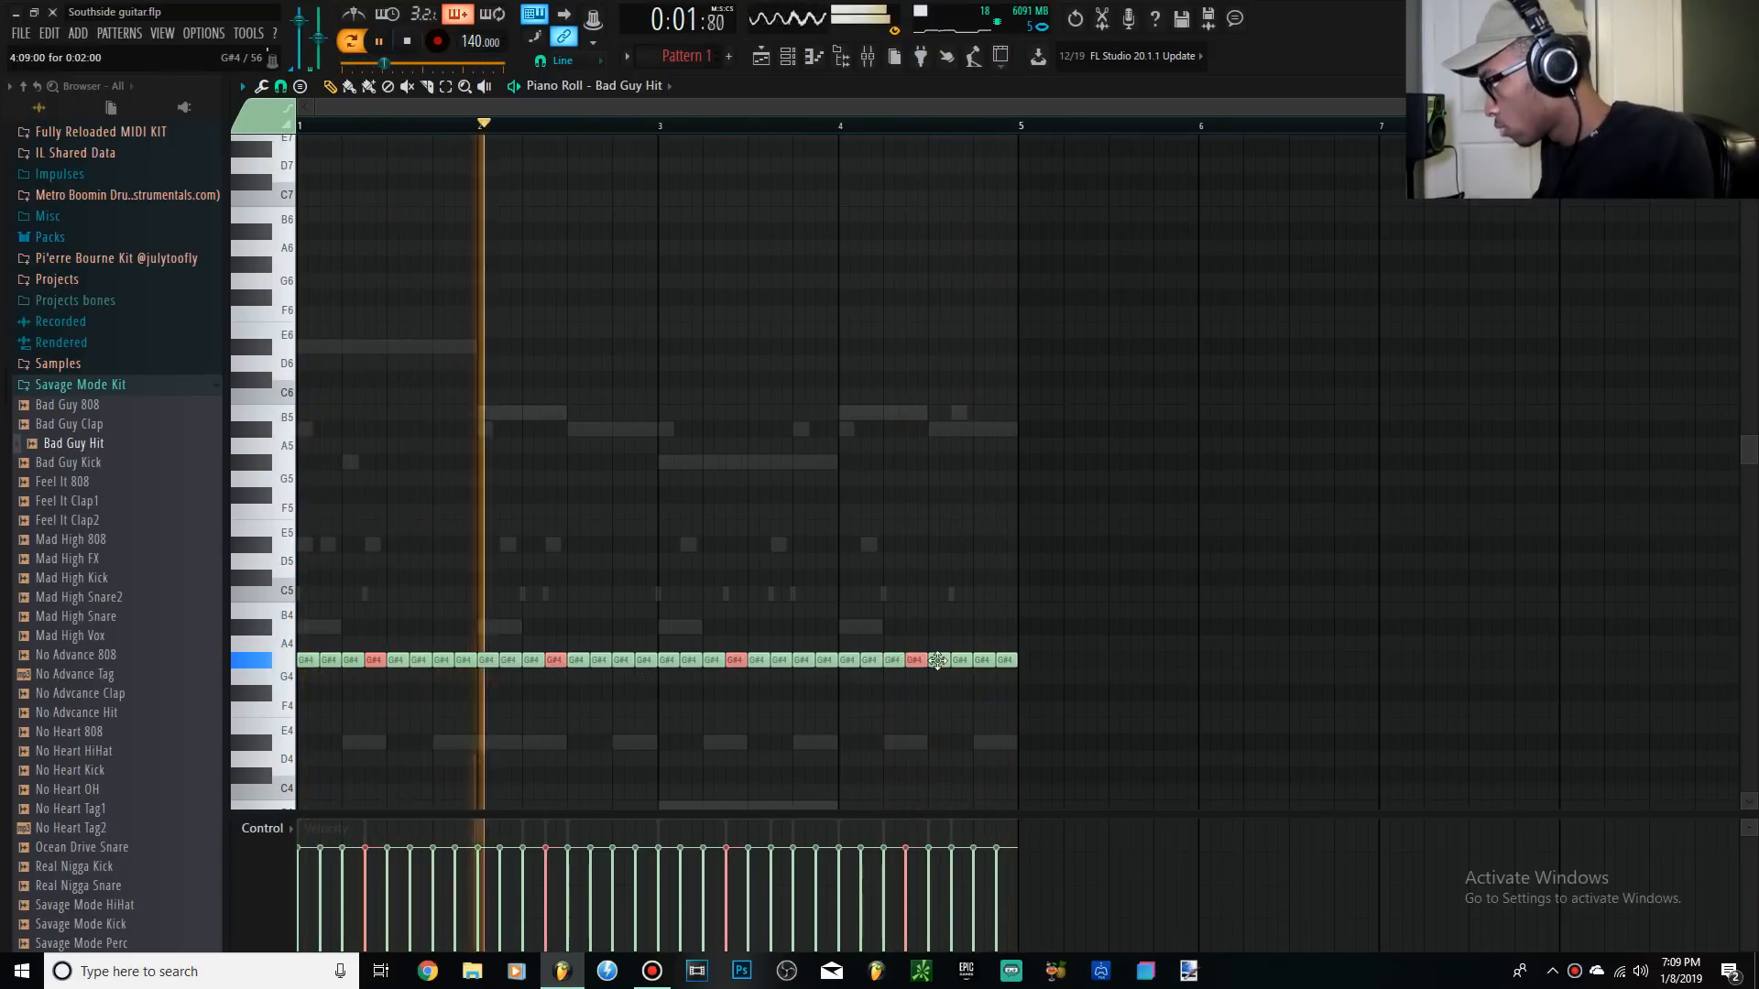
pyautogui.hotkey('ctrl', 'u')
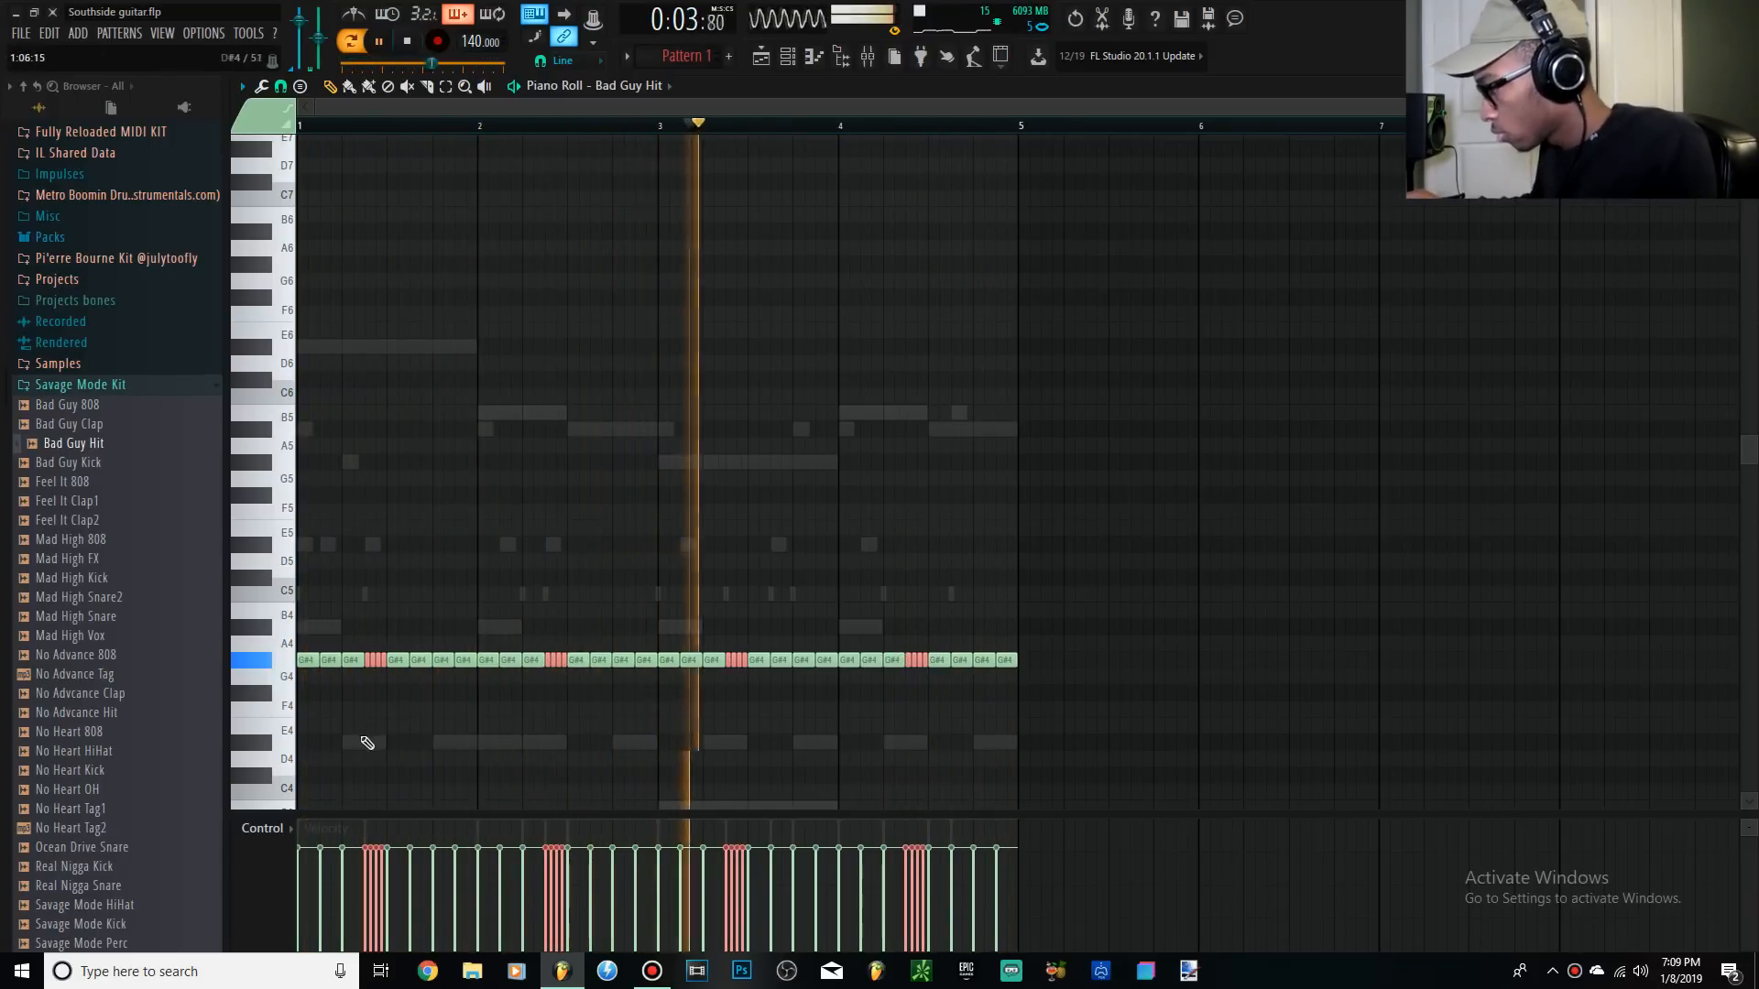
# Play the pattern and delete the G#4 hit directly before the bar 1 roll and the two hits directly after it
pyautogui.press('space')
pyautogui.click(412, 742)
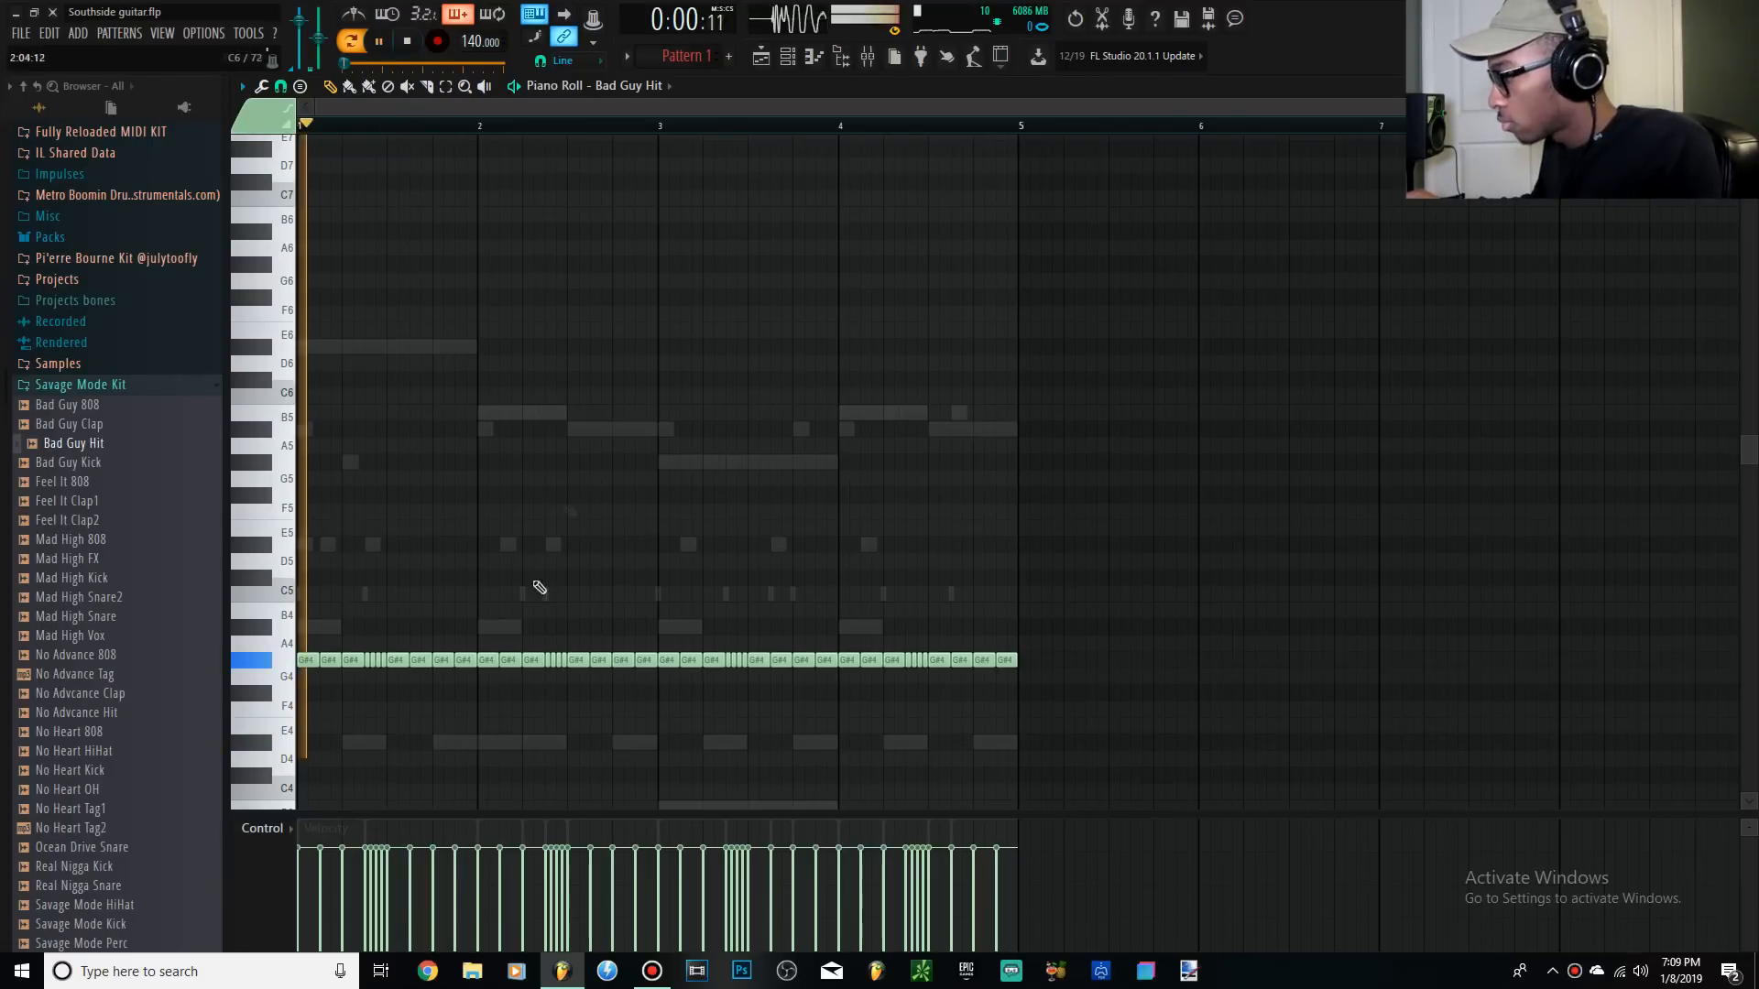
pyautogui.press('space')
pyautogui.press('space')
pyautogui.press('space')
pyautogui.moveTo(352, 660); pyautogui.dragTo(330, 660)
pyautogui.press('space')
pyautogui.rightClick(399, 660)
pyautogui.rightClick(424, 660)
pyautogui.press('space')
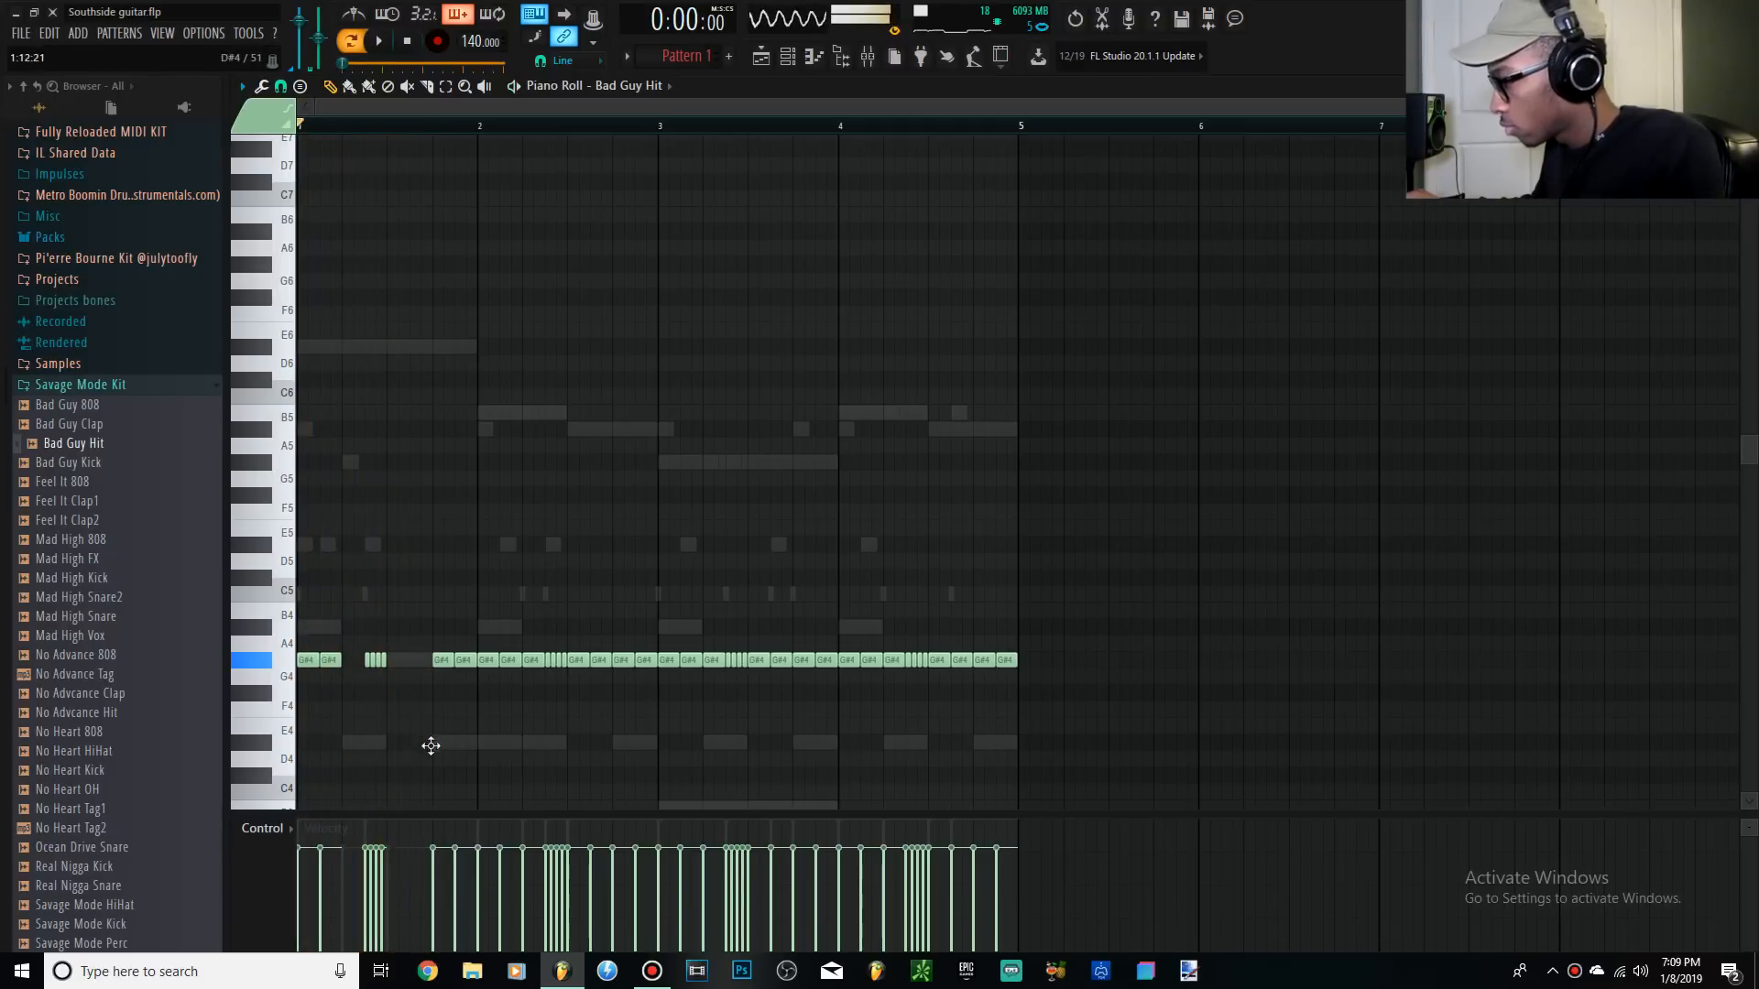
# Replace the last two G#4 hits of bar 1 with a D#4 hit on beat 4, chopped into a fast roll
pyautogui.hotkey('ctrl', 'u')
pyautogui.press('space')
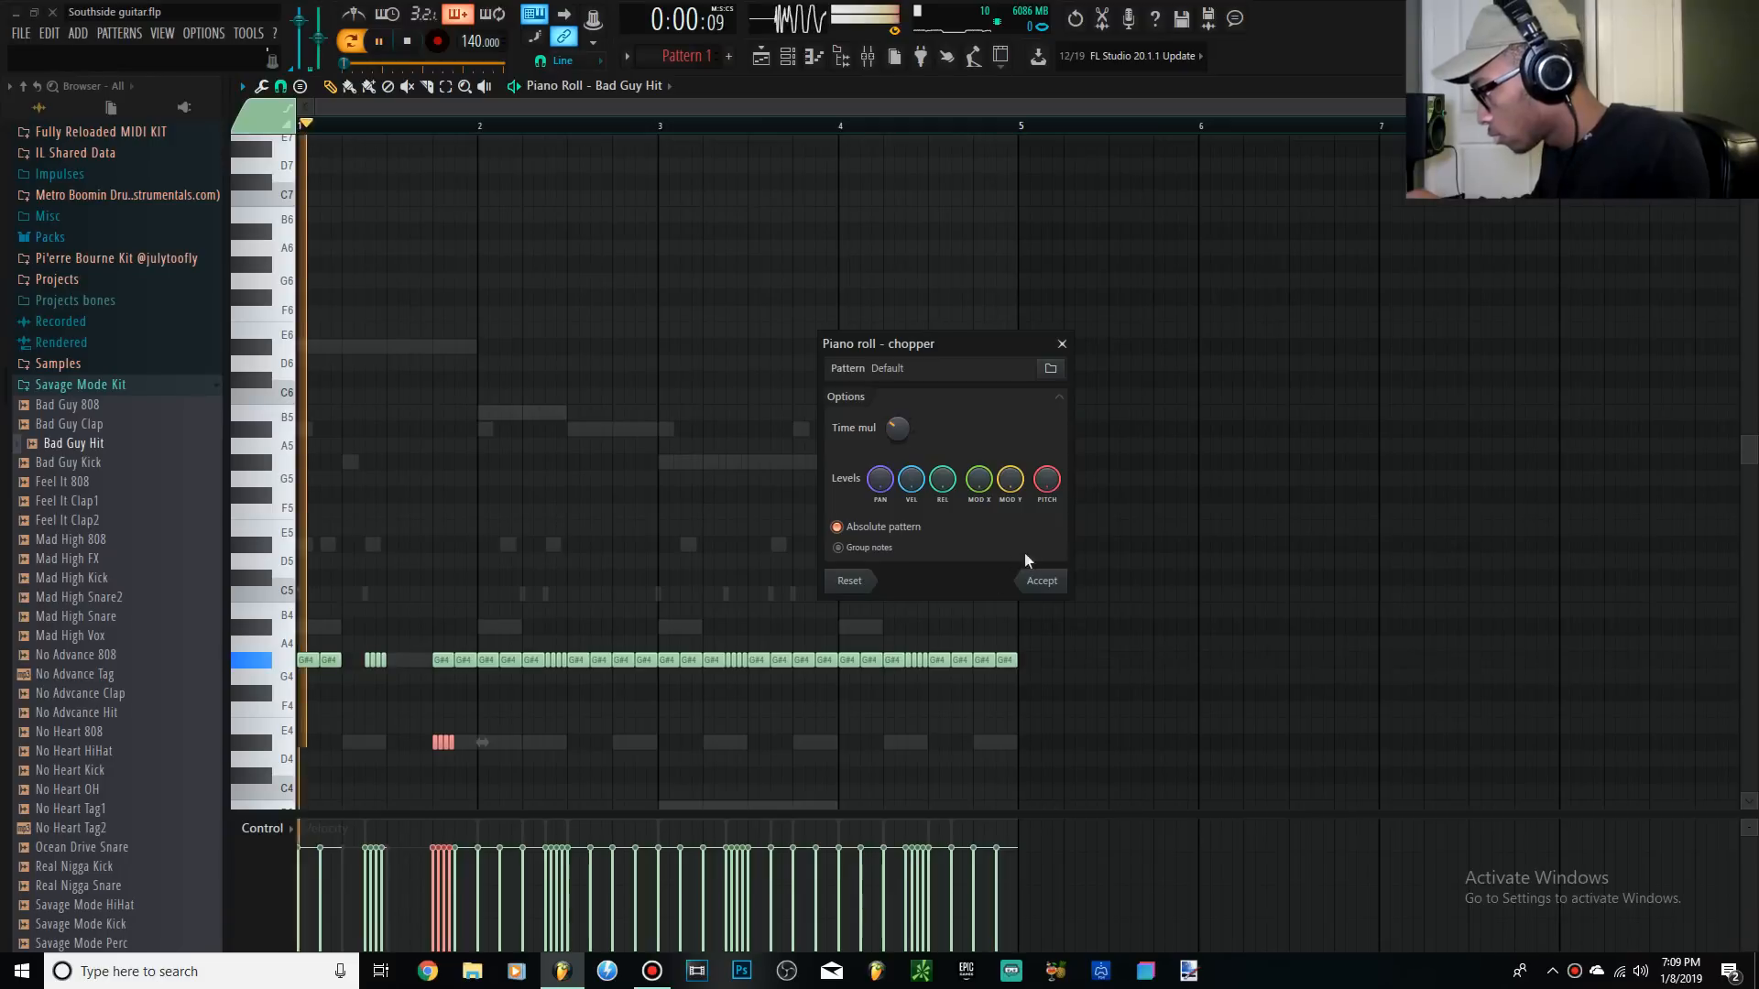
pyautogui.click(1033, 578)
pyautogui.rightClick(443, 661)
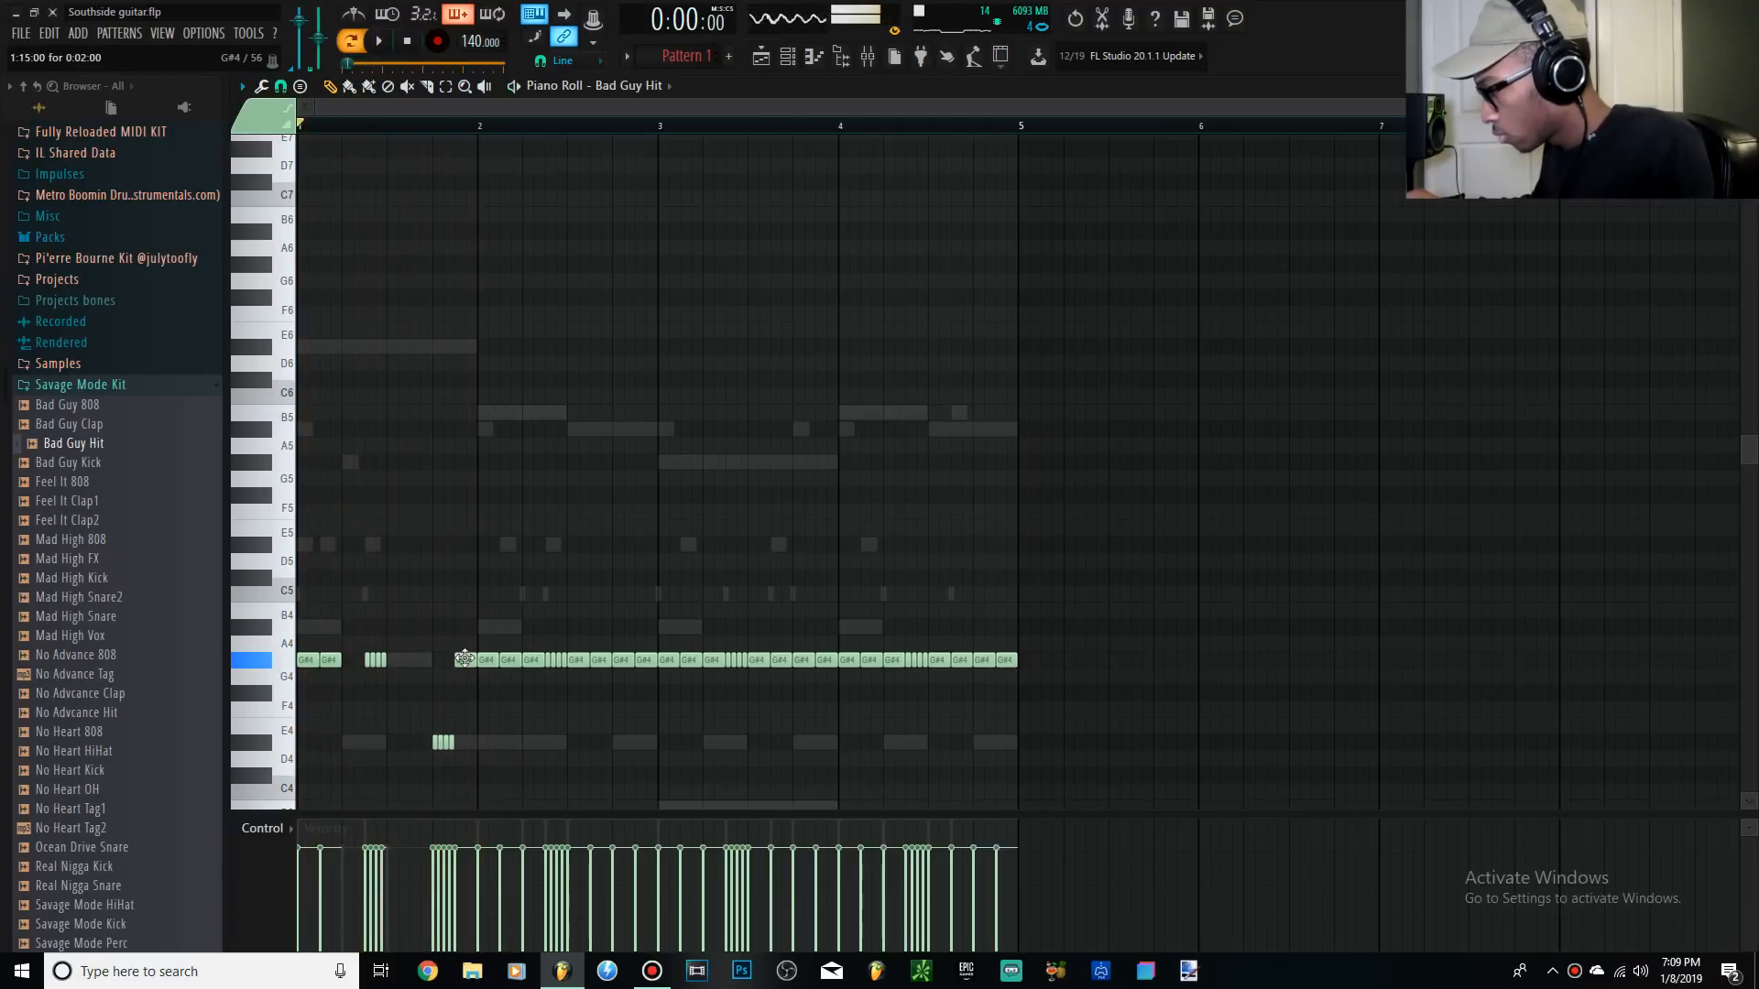
pyautogui.rightClick(463, 661)
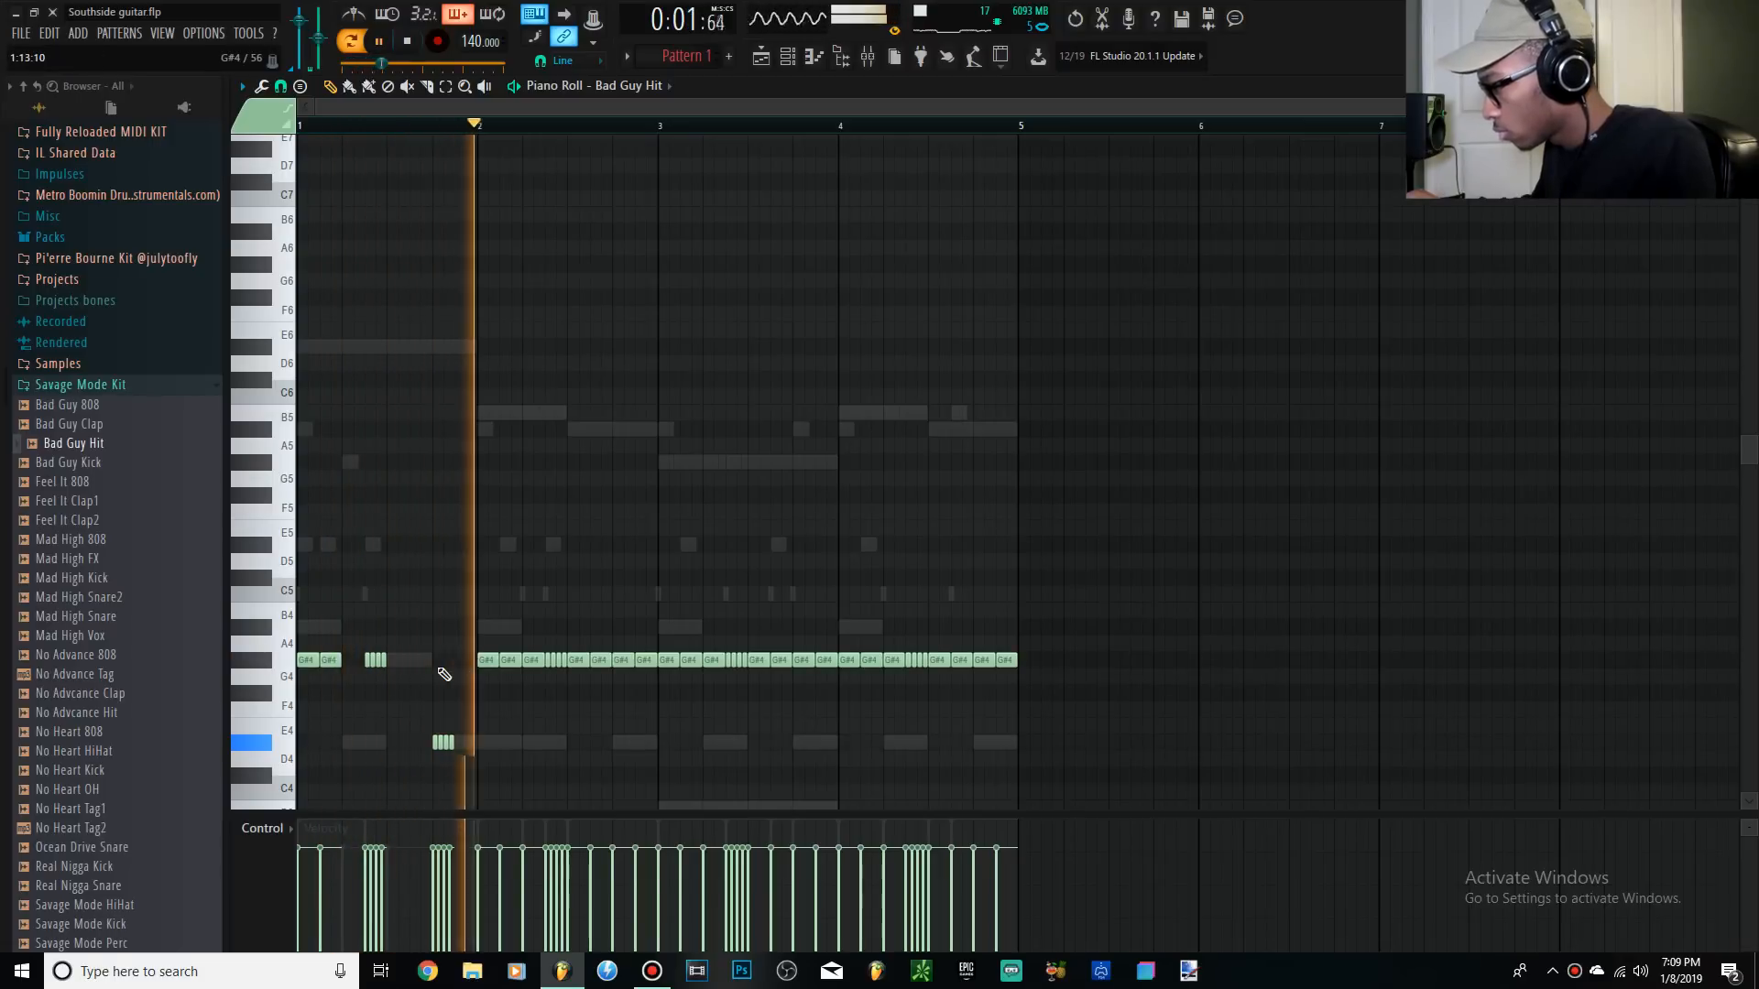
pyautogui.press('space')
# Check the pattern in the channel rack and restore the G#4 hit directly before the bar 1 roll
pyautogui.click(788, 58)
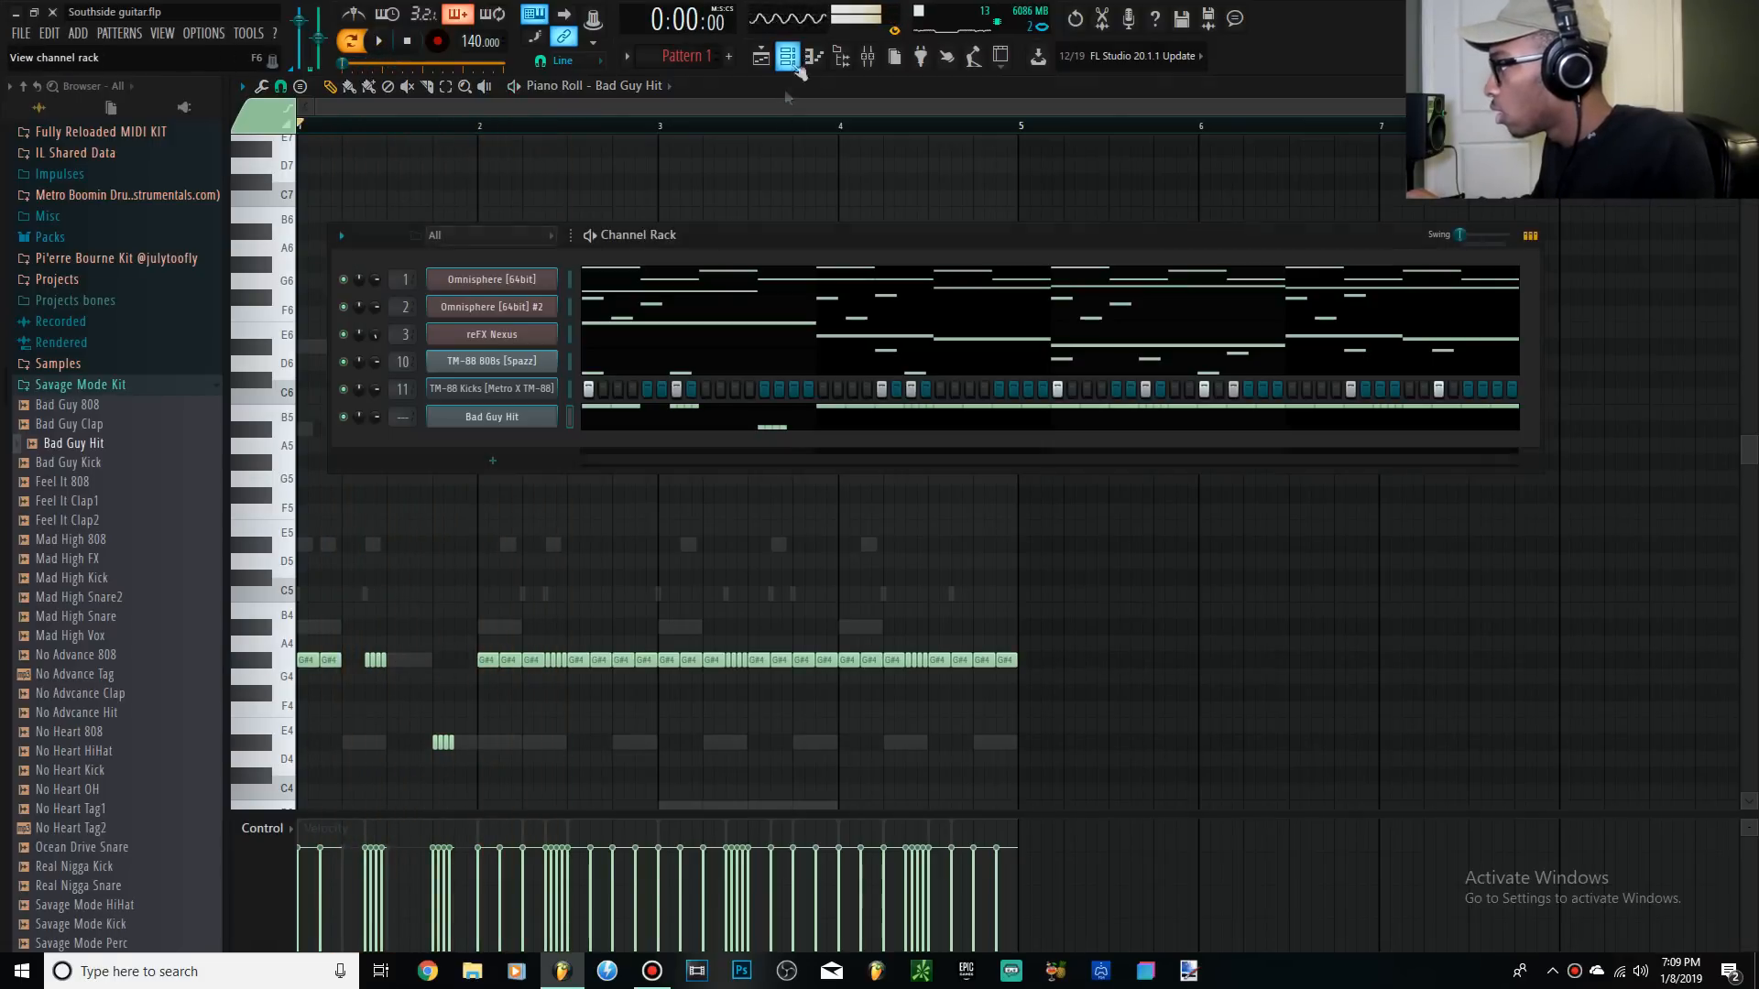
pyautogui.press('space')
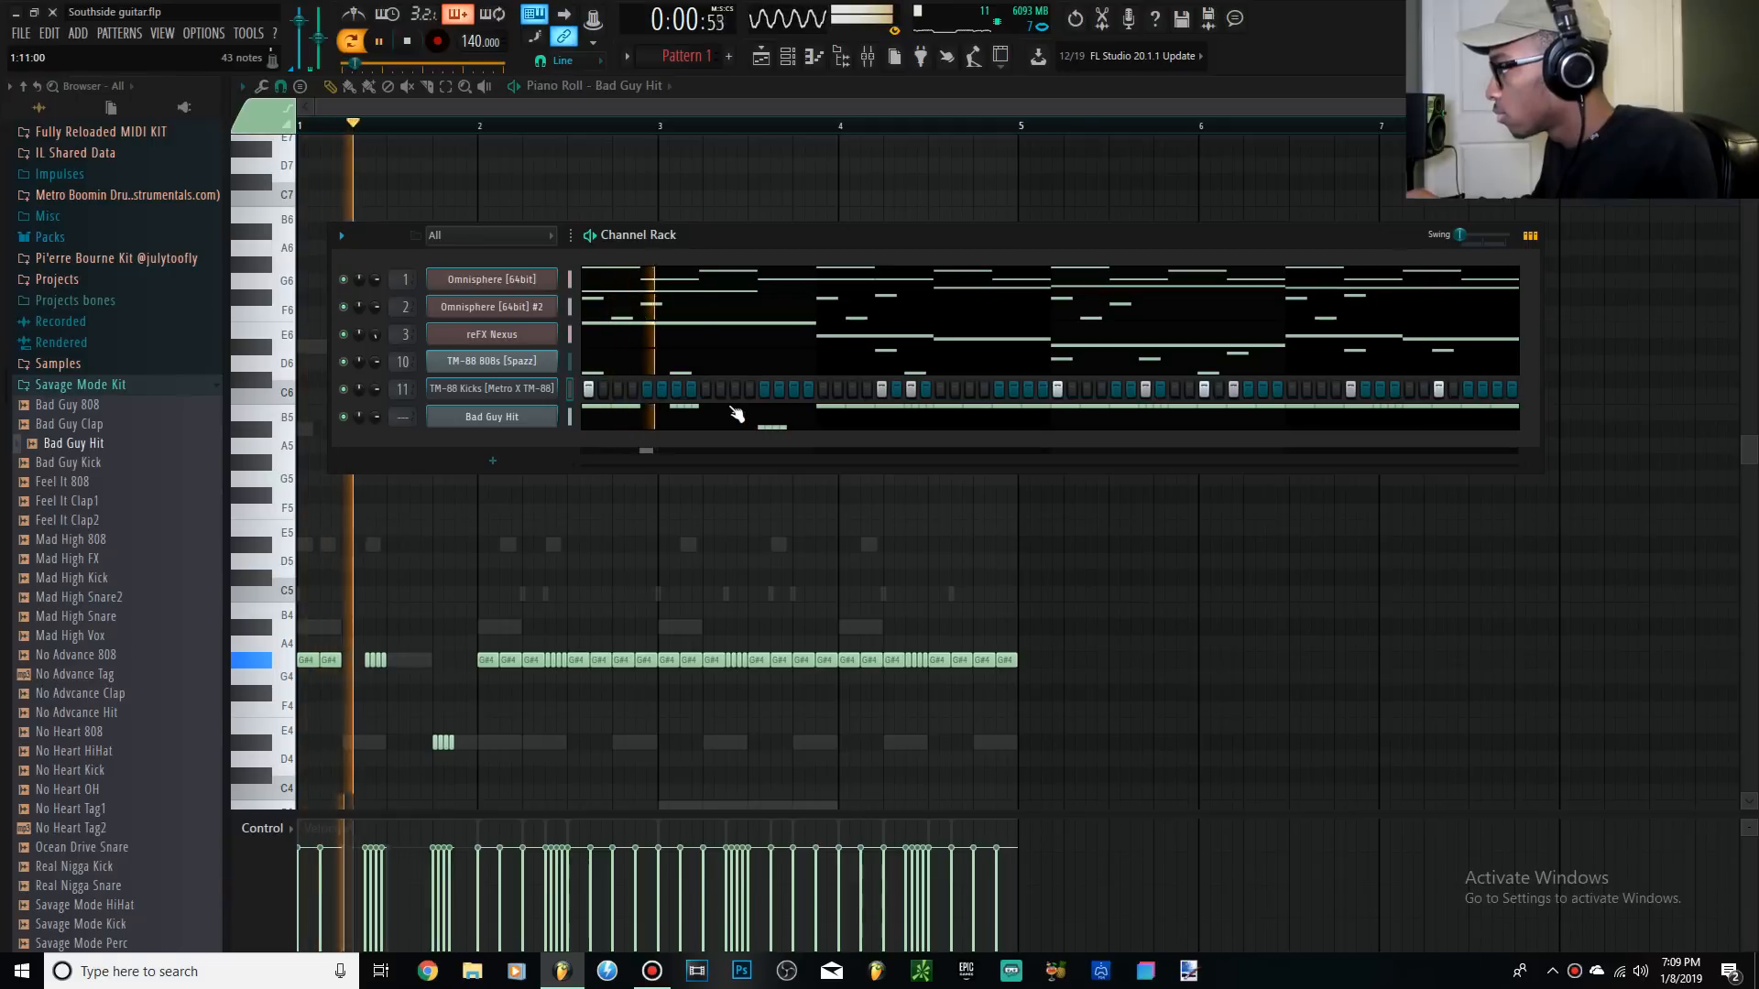
pyautogui.press('space')
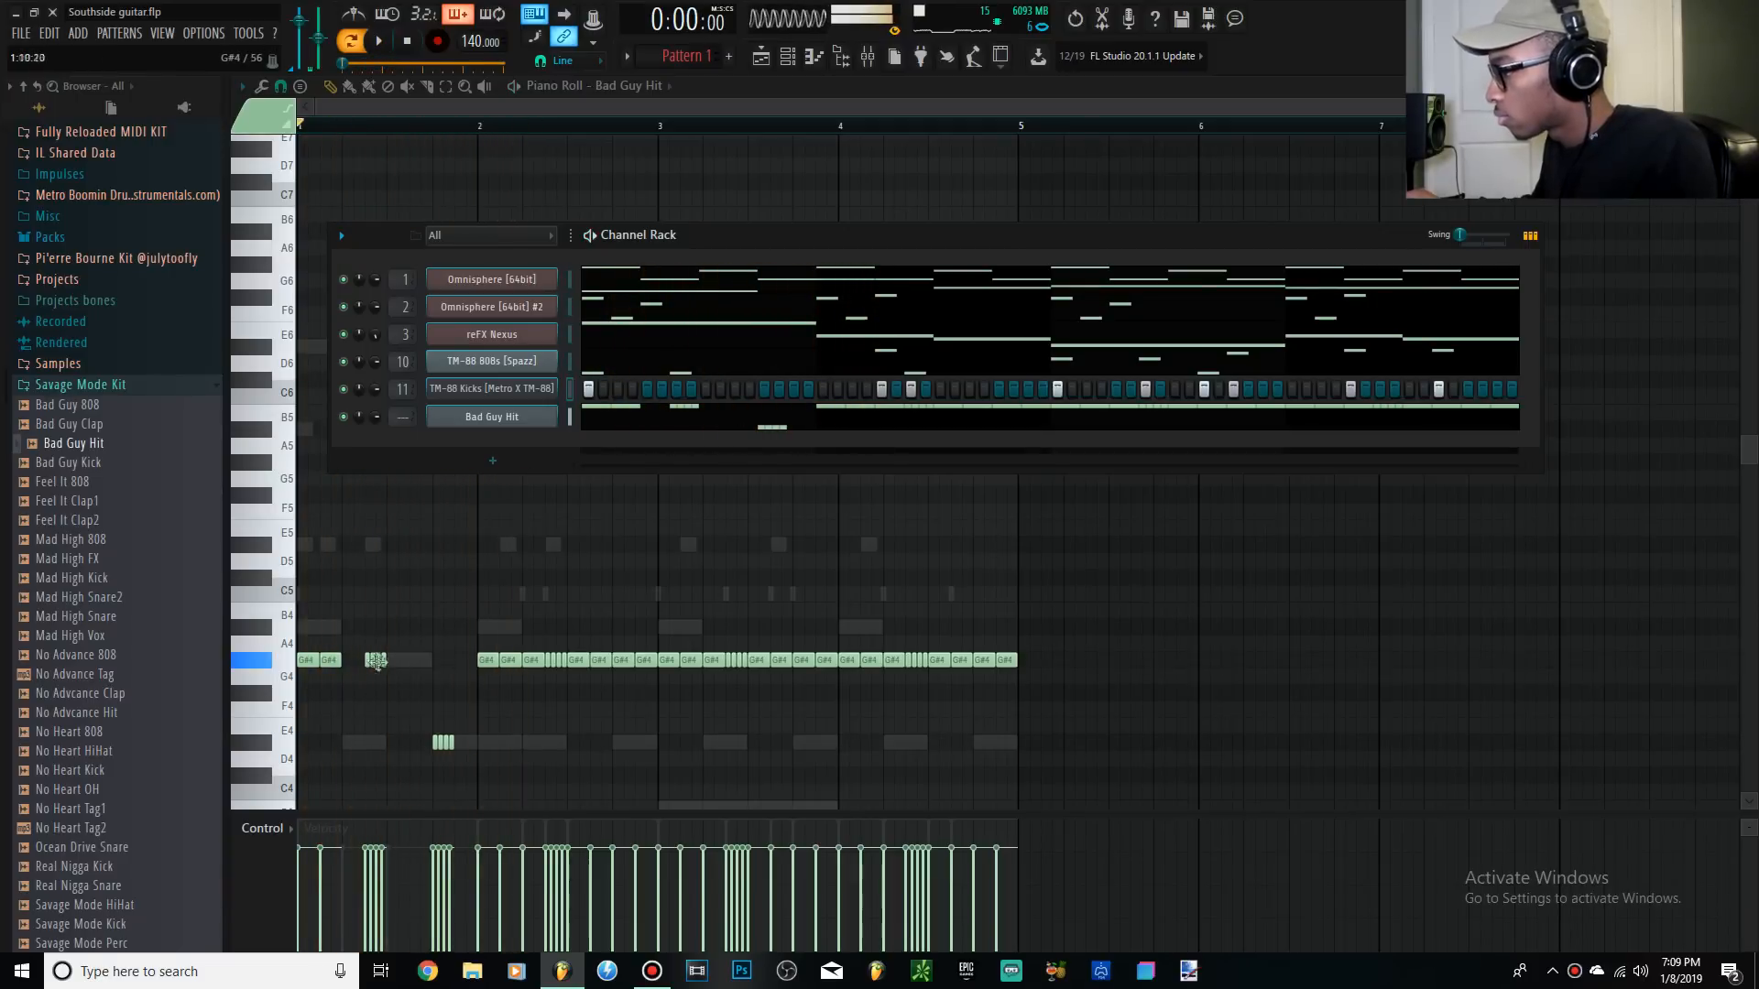
pyautogui.moveTo(331, 659); pyautogui.dragTo(352, 660)
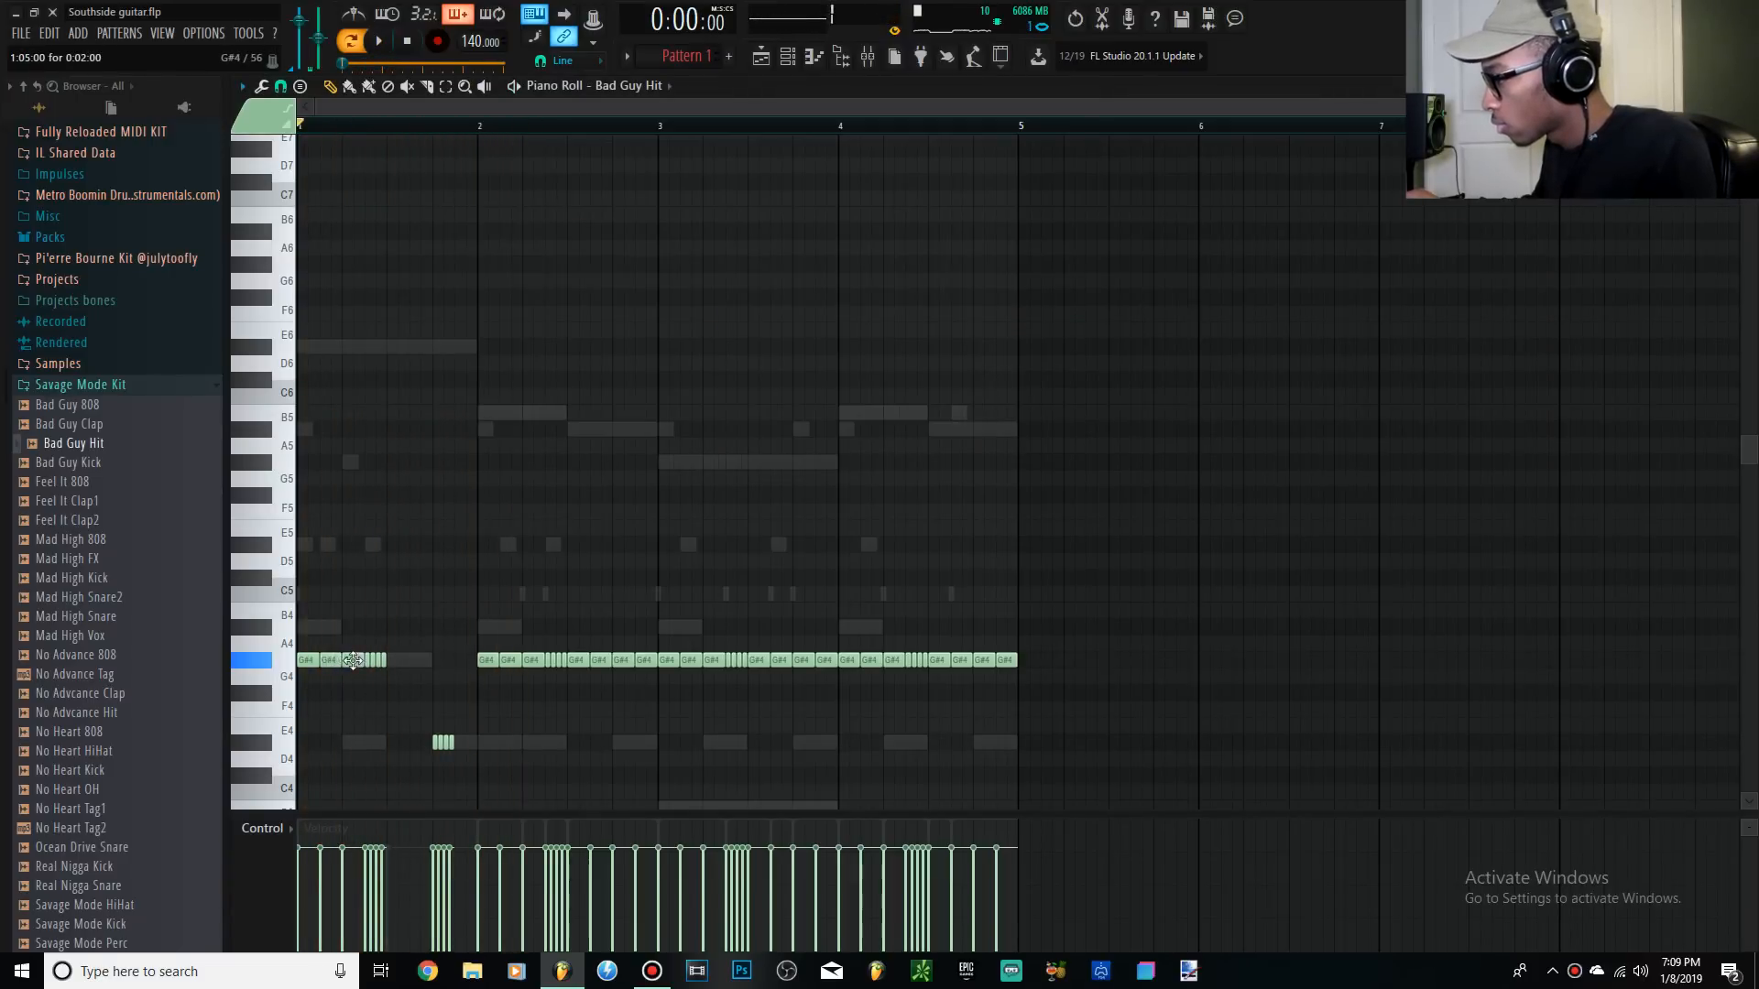
pyautogui.press('space')
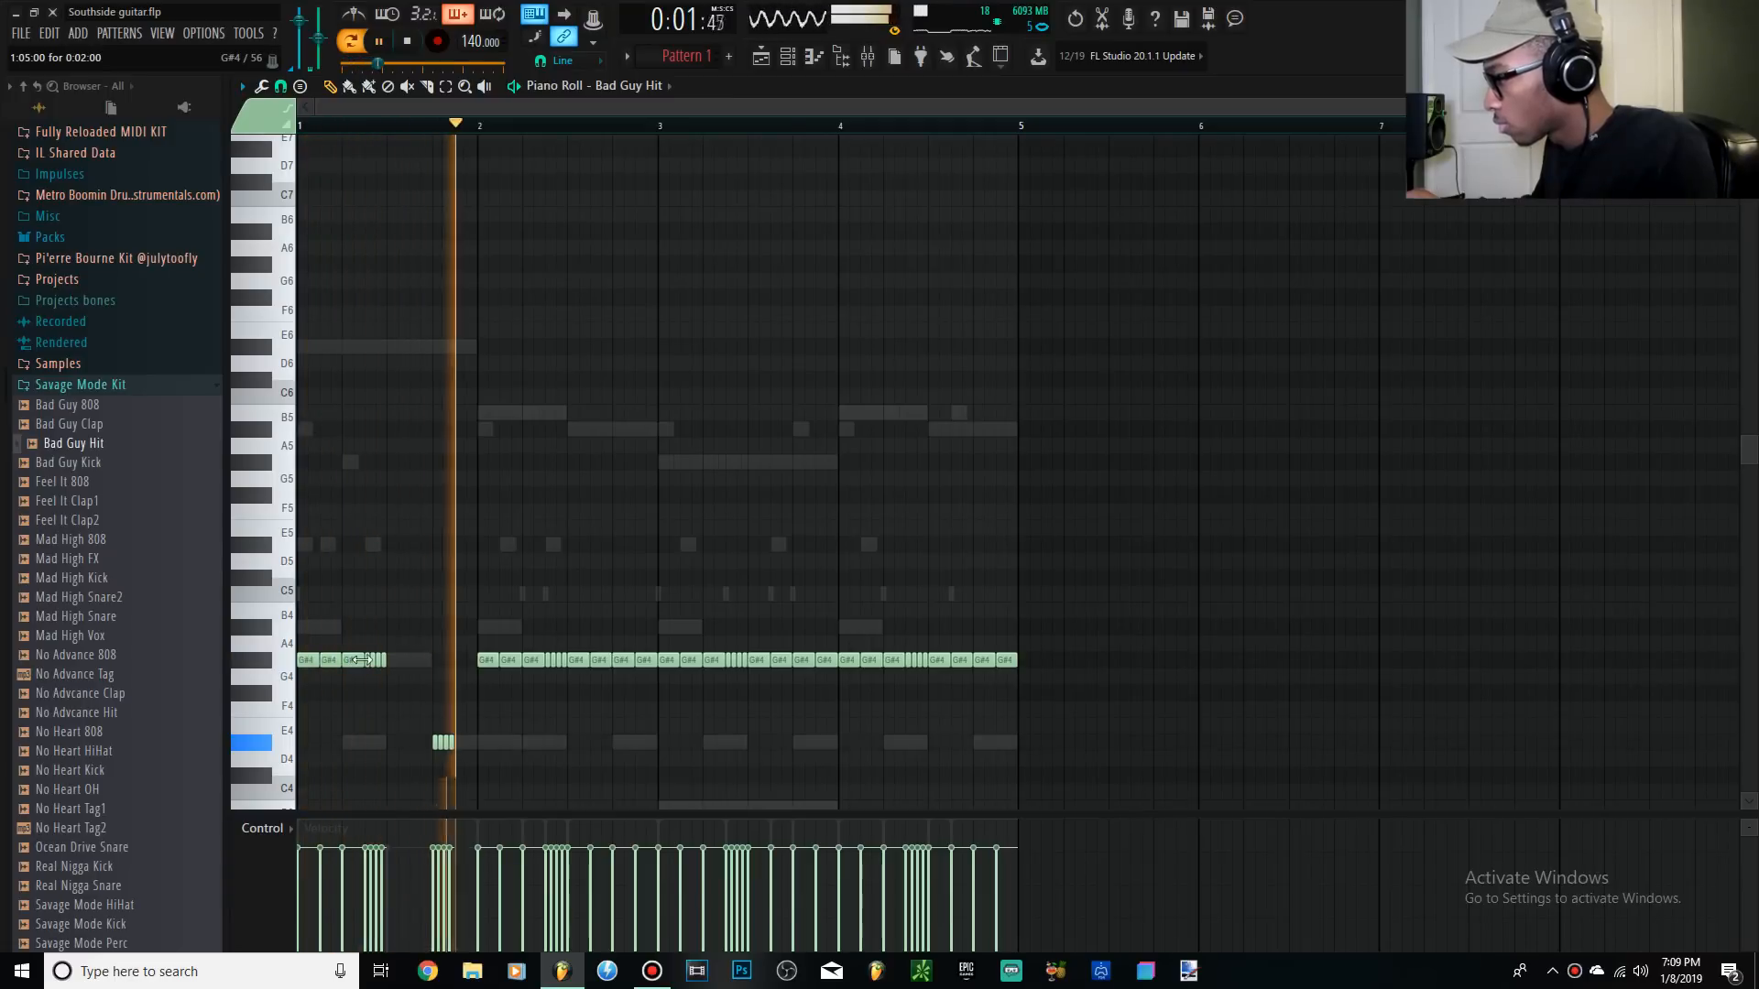
pyautogui.press('space')
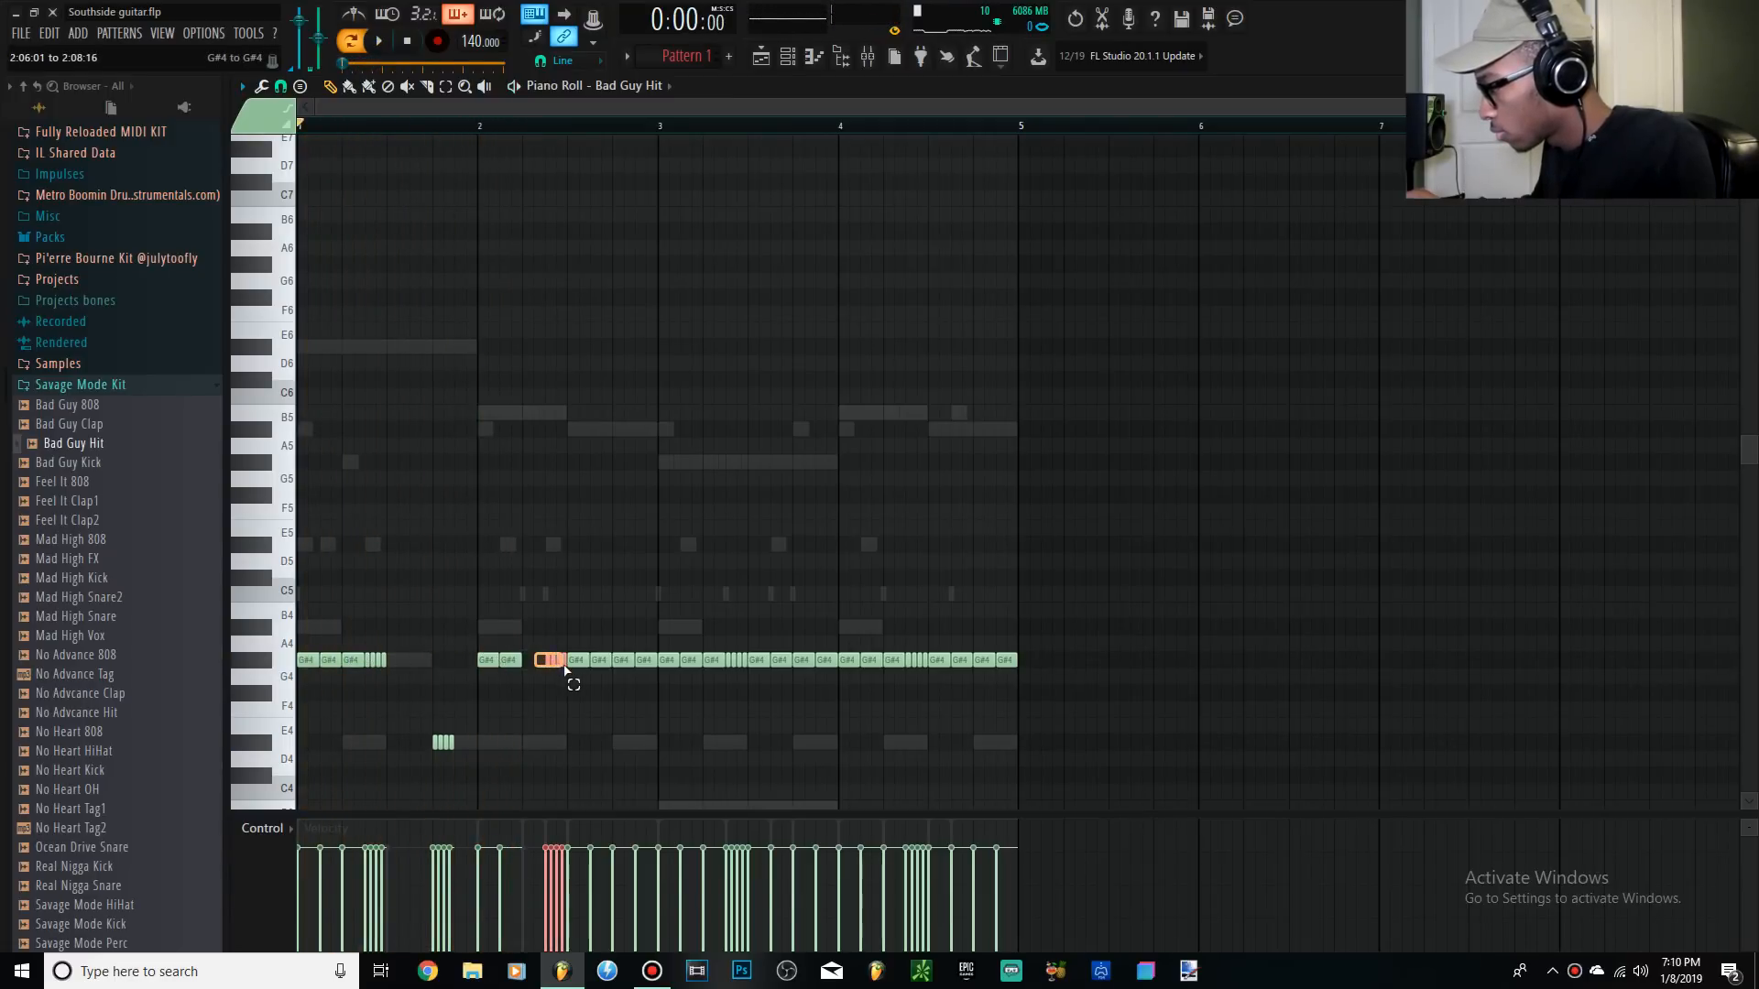
# Move the bar 2 G#4 roll to directly after the second hit, reduce it to three notes and stretch it over half a beat
pyautogui.keyDown('ctrl'); pyautogui.scroll(3, 544, 660); pyautogui.keyUp('ctrl')
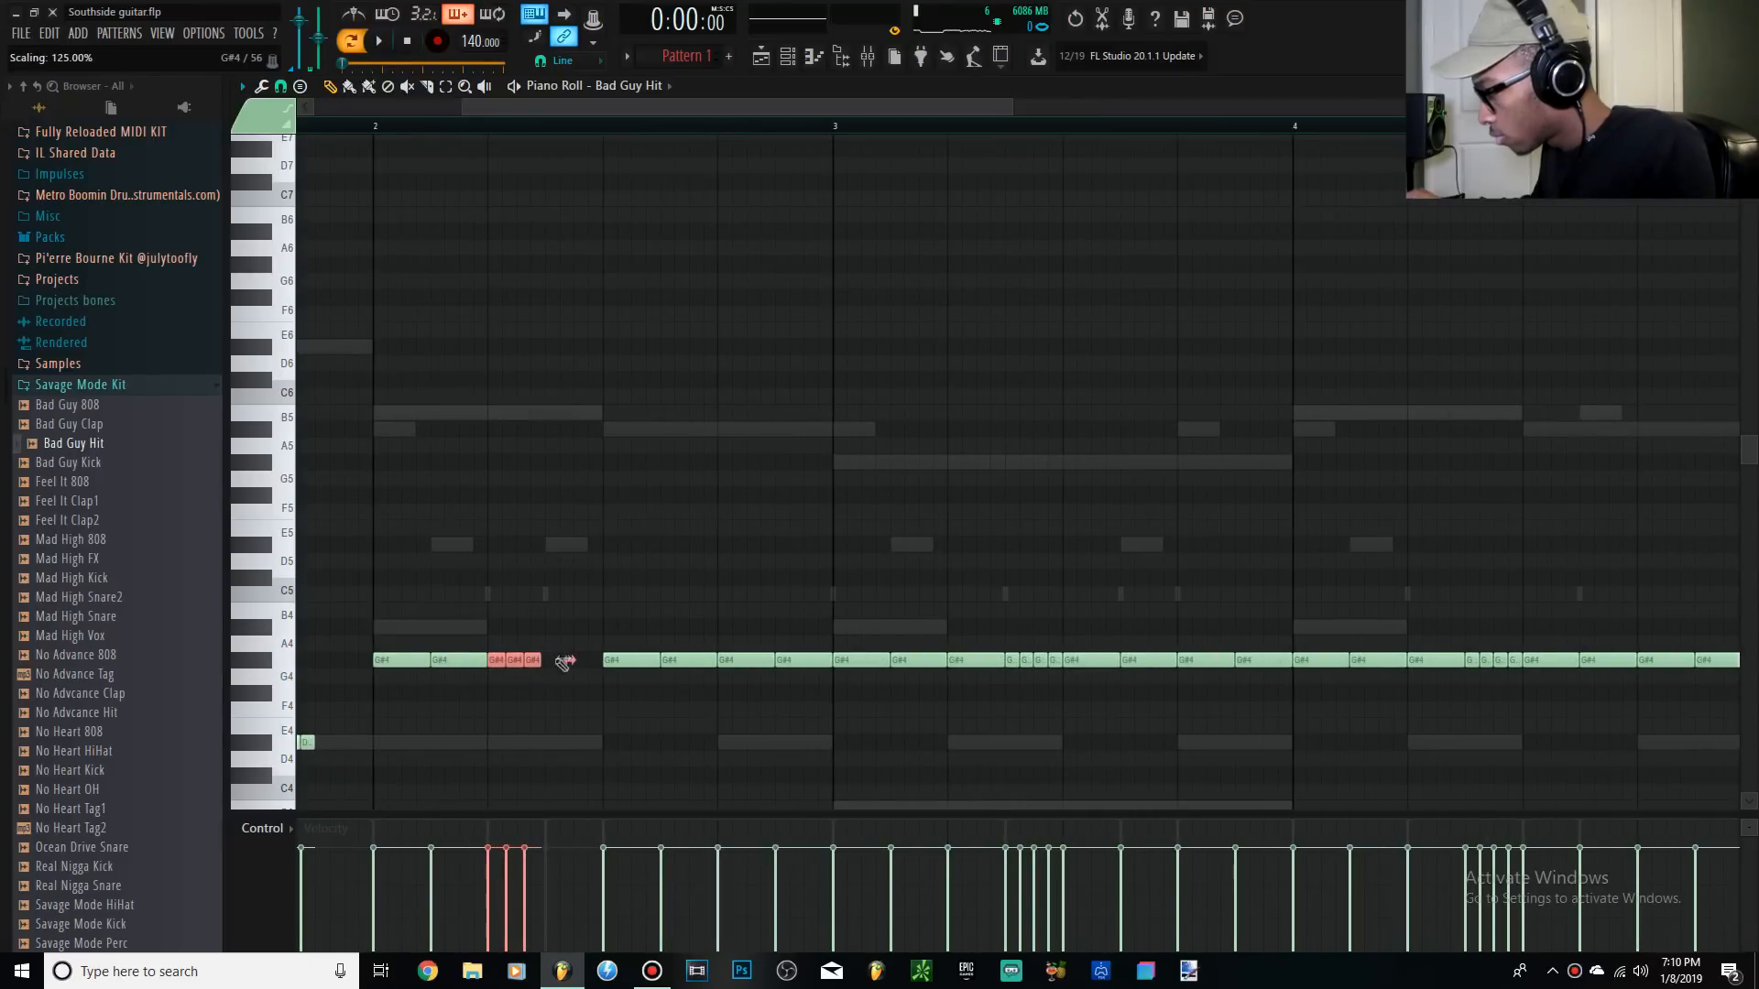
pyautogui.keyDown('ctrl'); pyautogui.scroll(4, 565, 659); pyautogui.keyUp('ctrl')
pyautogui.keyDown('ctrl'); pyautogui.scroll(-7, 531, 595); pyautogui.keyUp('ctrl')
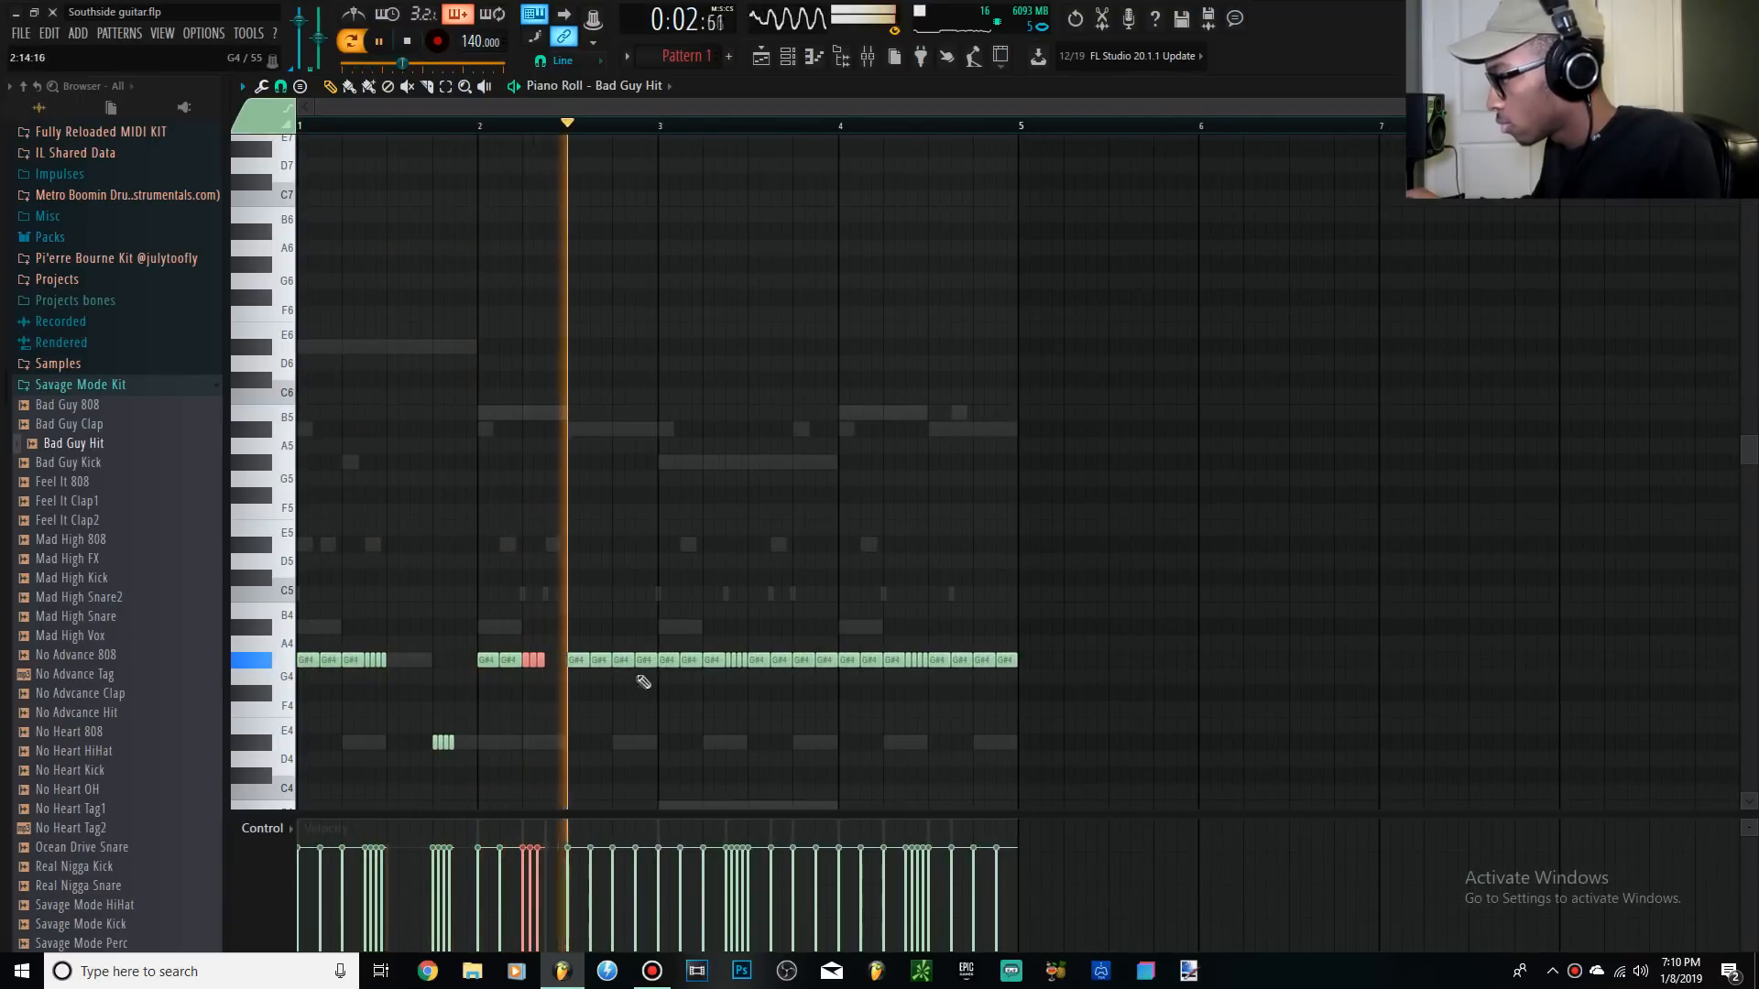
# Copy the three-note roll to D4 on beat 4 of bar 2 and stretch the copy to fill the beat
pyautogui.press('space')
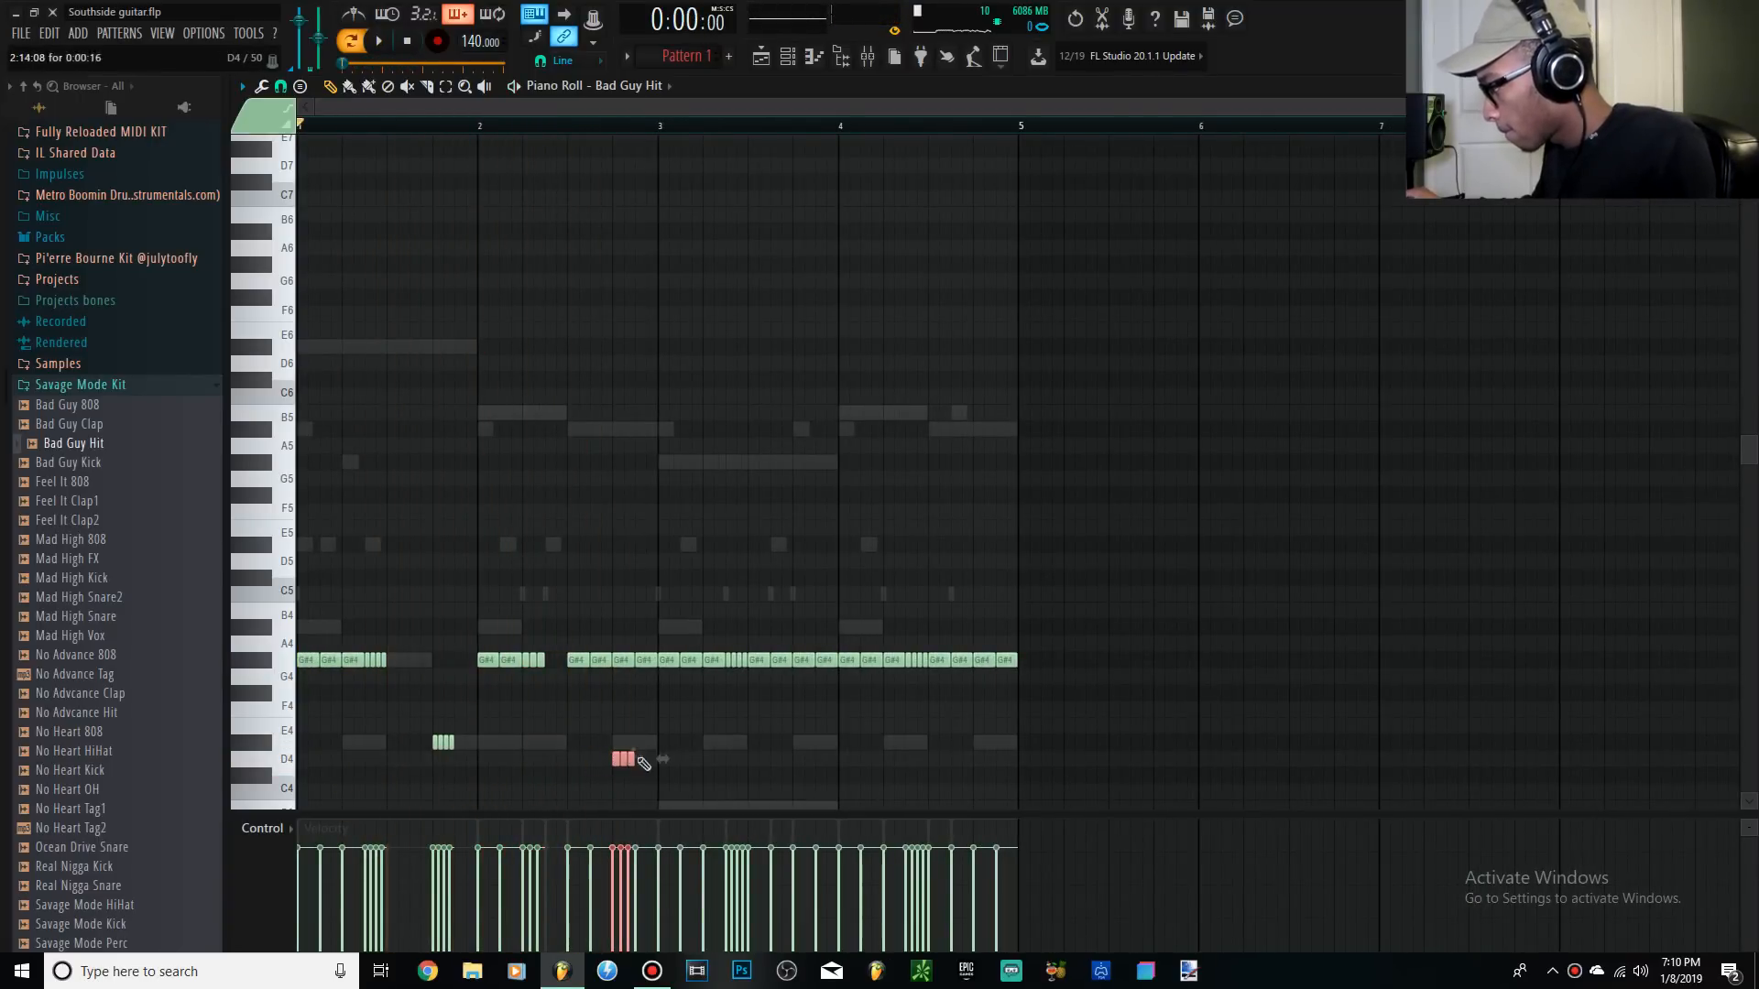
pyautogui.moveTo(659, 755); pyautogui.dragTo(672, 755)
pyautogui.press('space')
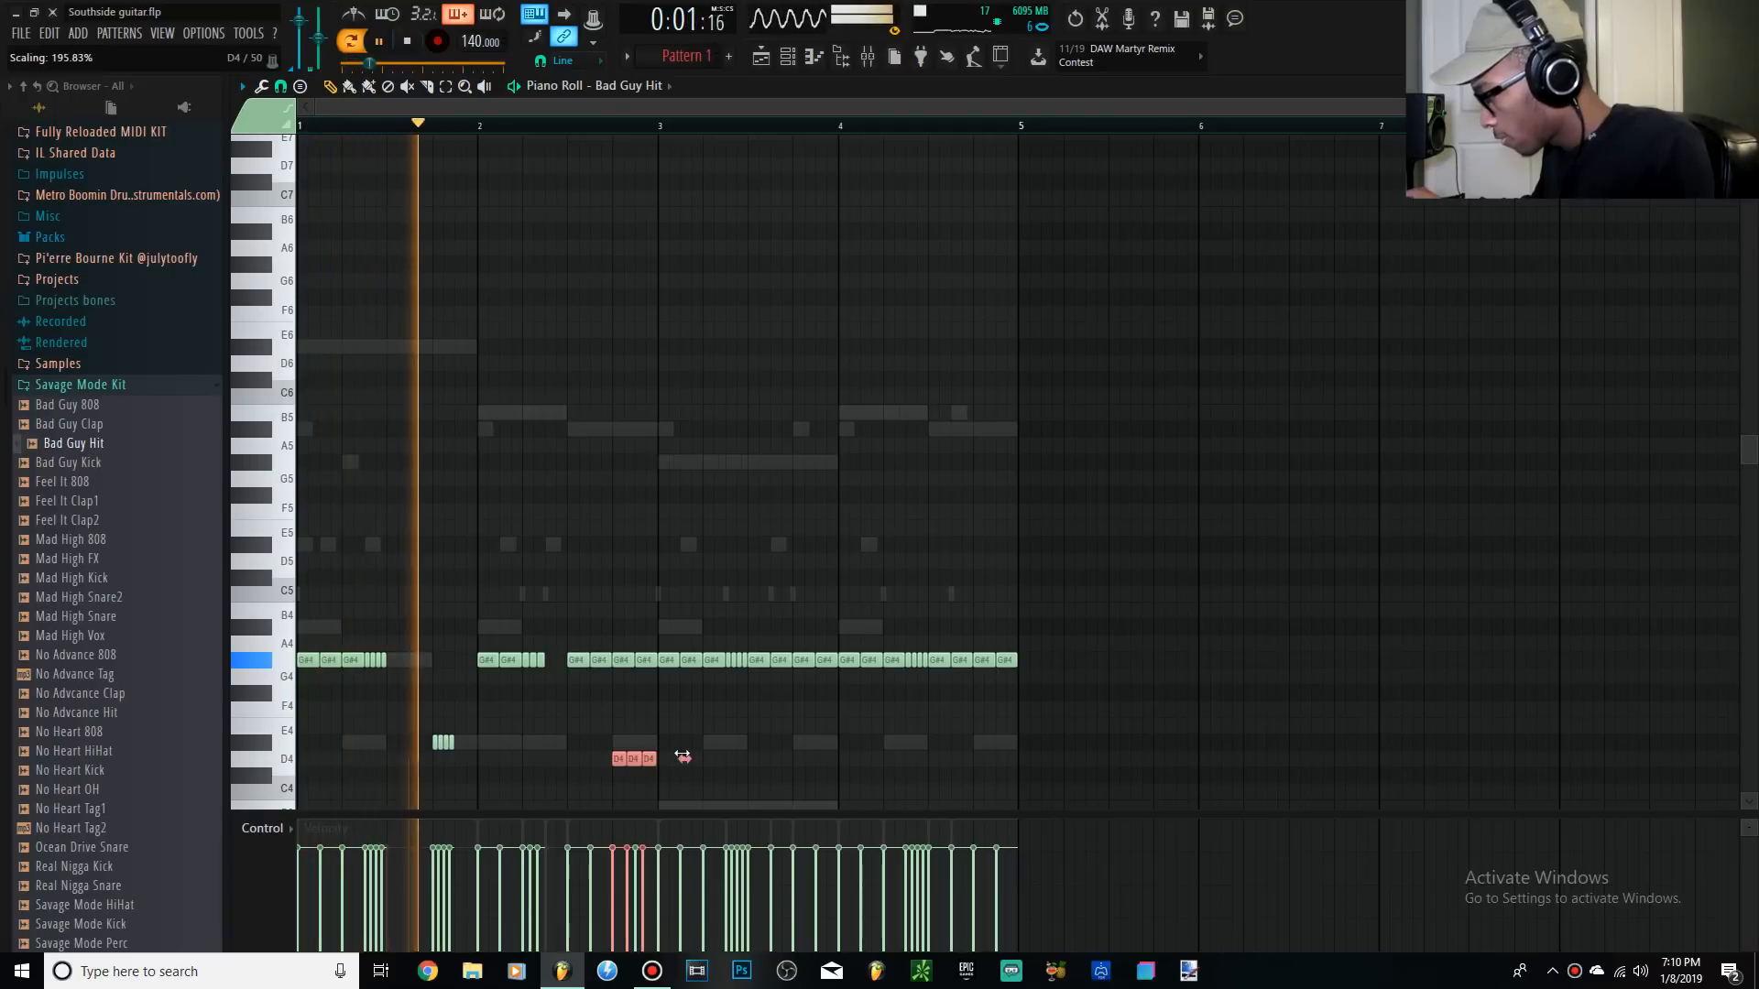
pyautogui.press('space')
# Delete the G#4 hit on beat 3 of bar 2 and the hits directly before the G#4 rolls in bars 1 and 2
pyautogui.rightClick(579, 660)
pyautogui.press('space')
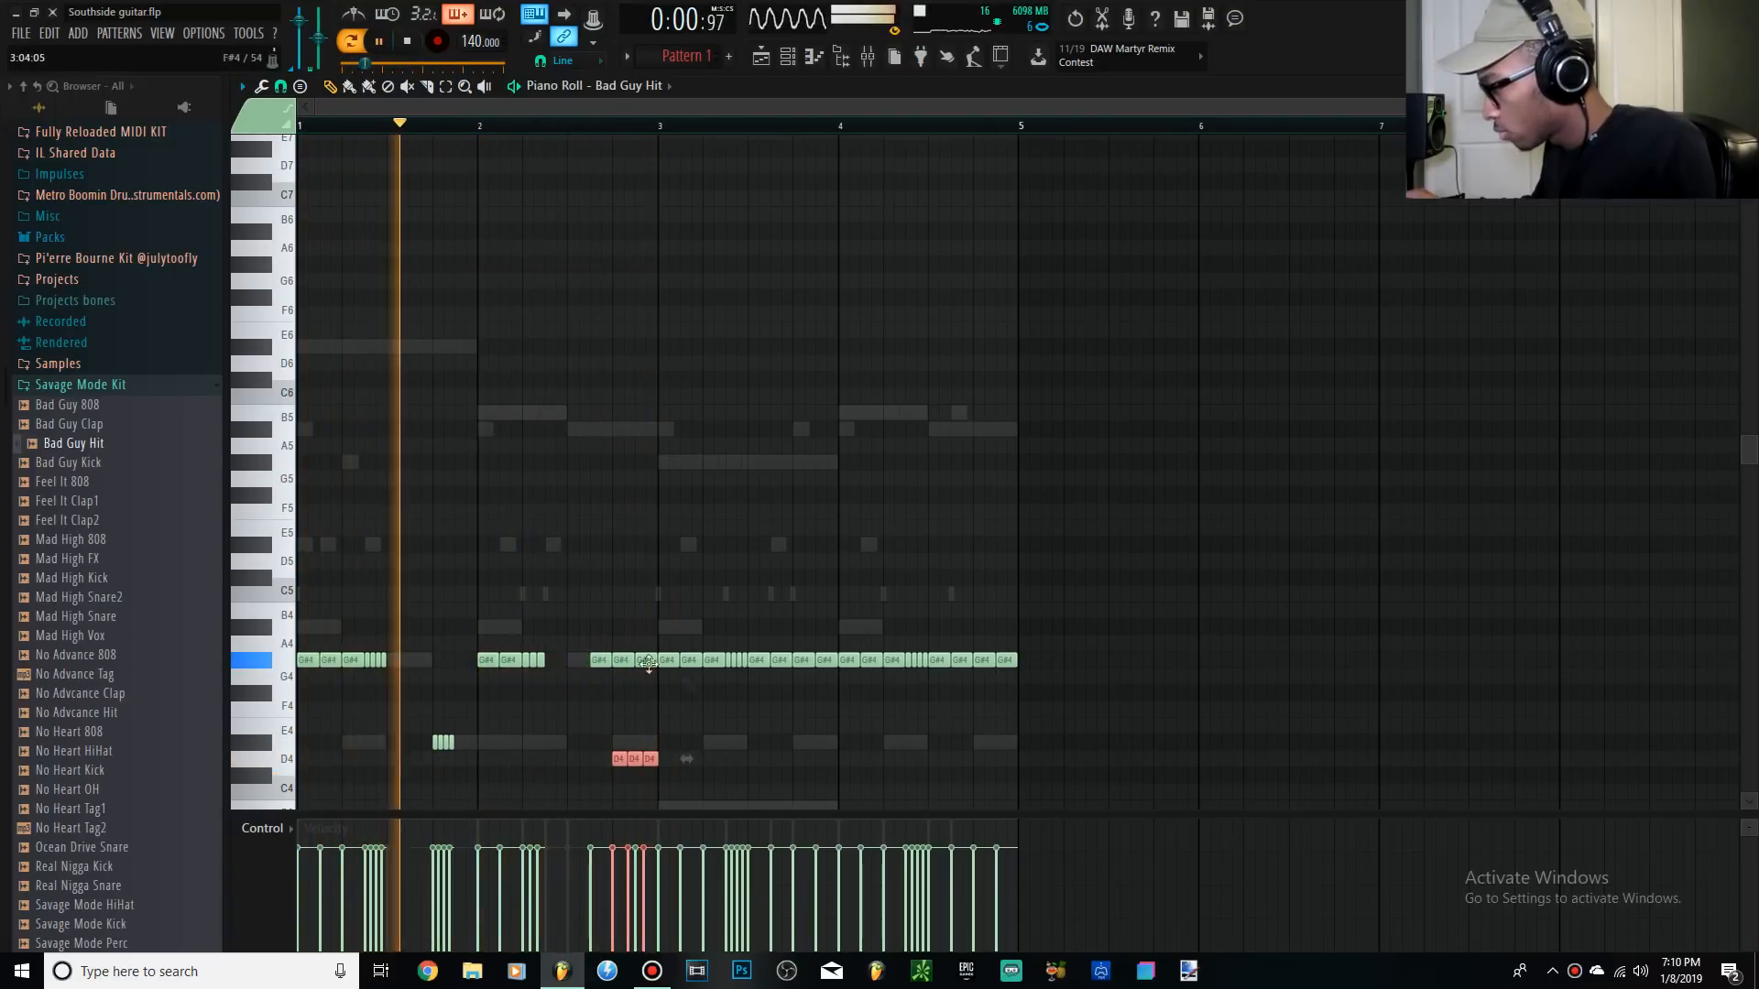
pyautogui.press('space')
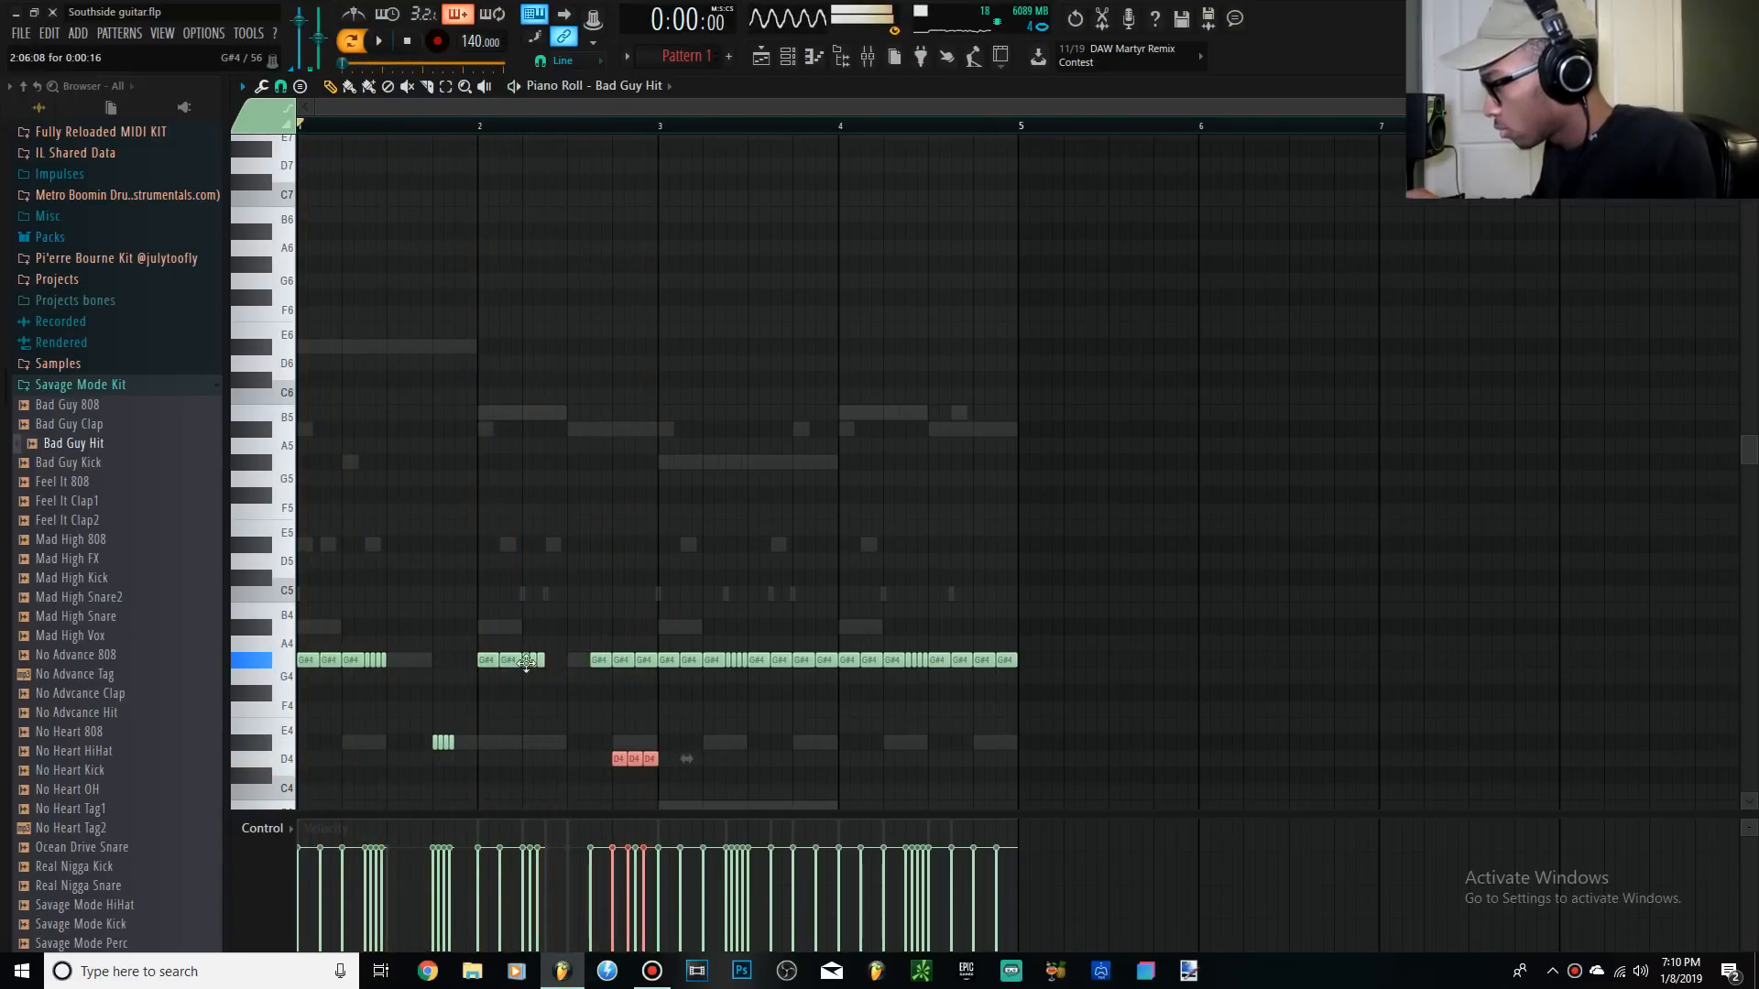
pyautogui.rightClick(513, 661)
pyautogui.press('space')
pyautogui.press('space')
pyautogui.rightClick(349, 662)
pyautogui.press('space')
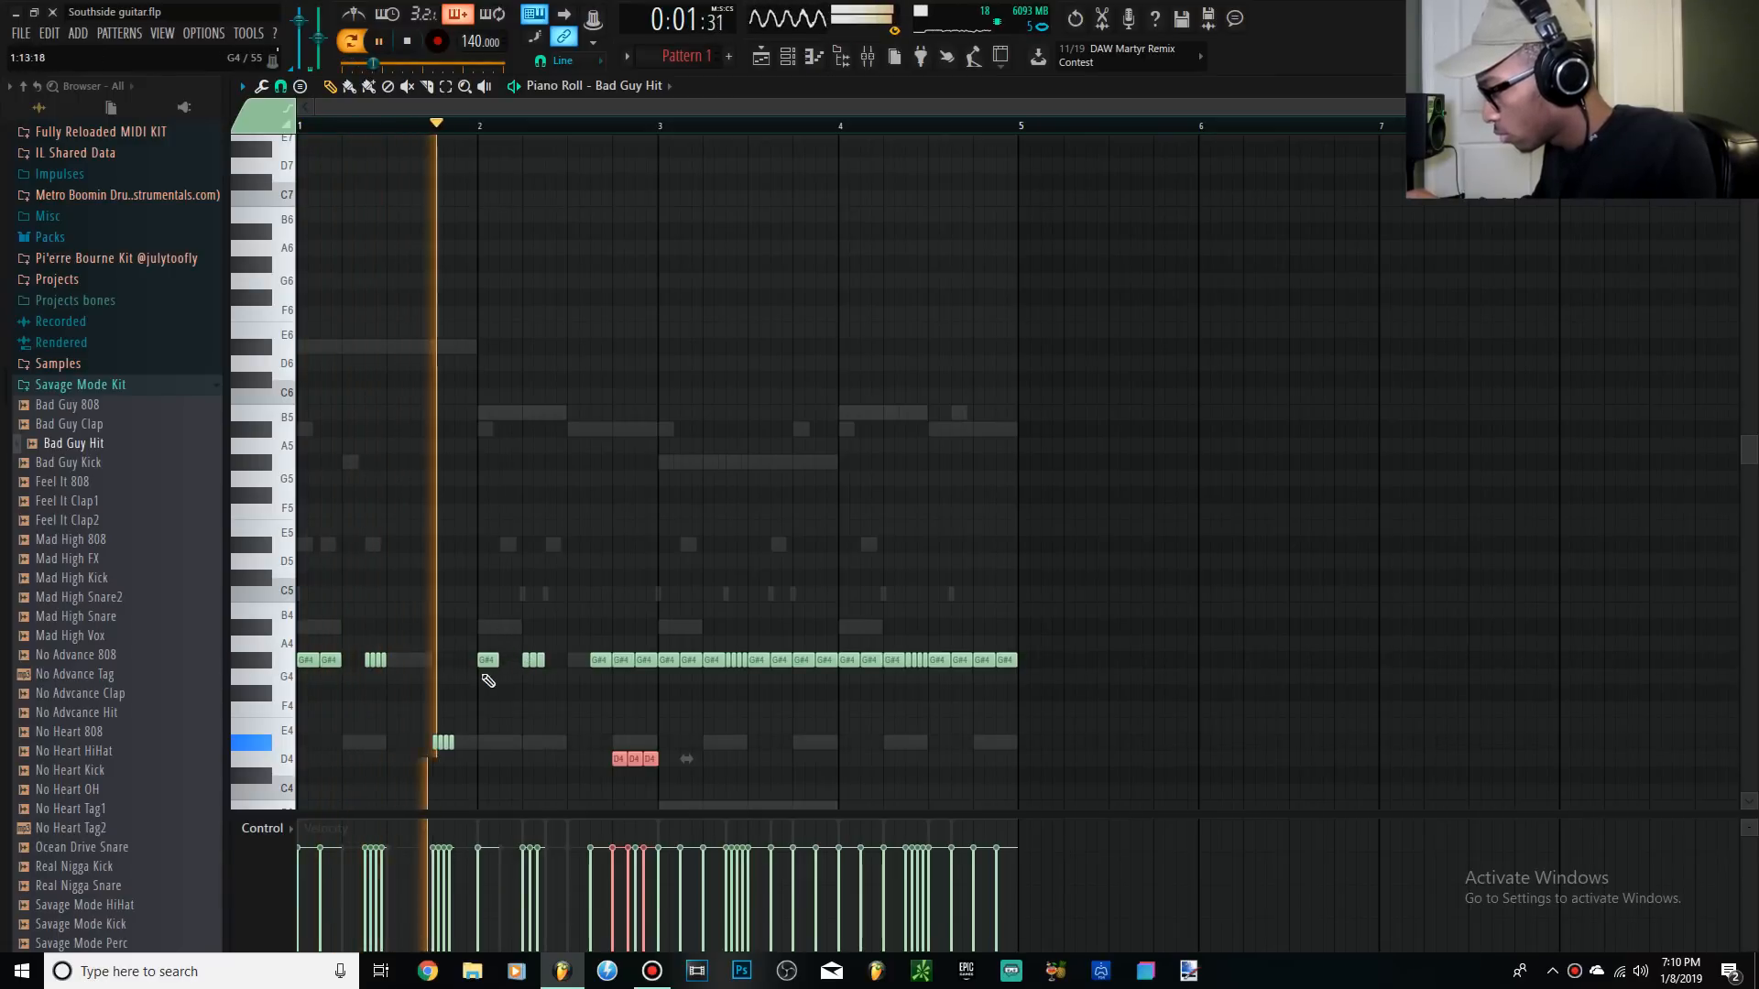
# Delete the G#4 hit directly before the bar 3 roll and move that roll down to D#4
pyautogui.press('space')
pyautogui.rightClick(714, 661)
pyautogui.moveTo(723, 648); pyautogui.dragTo(736, 743)
pyautogui.press('space')
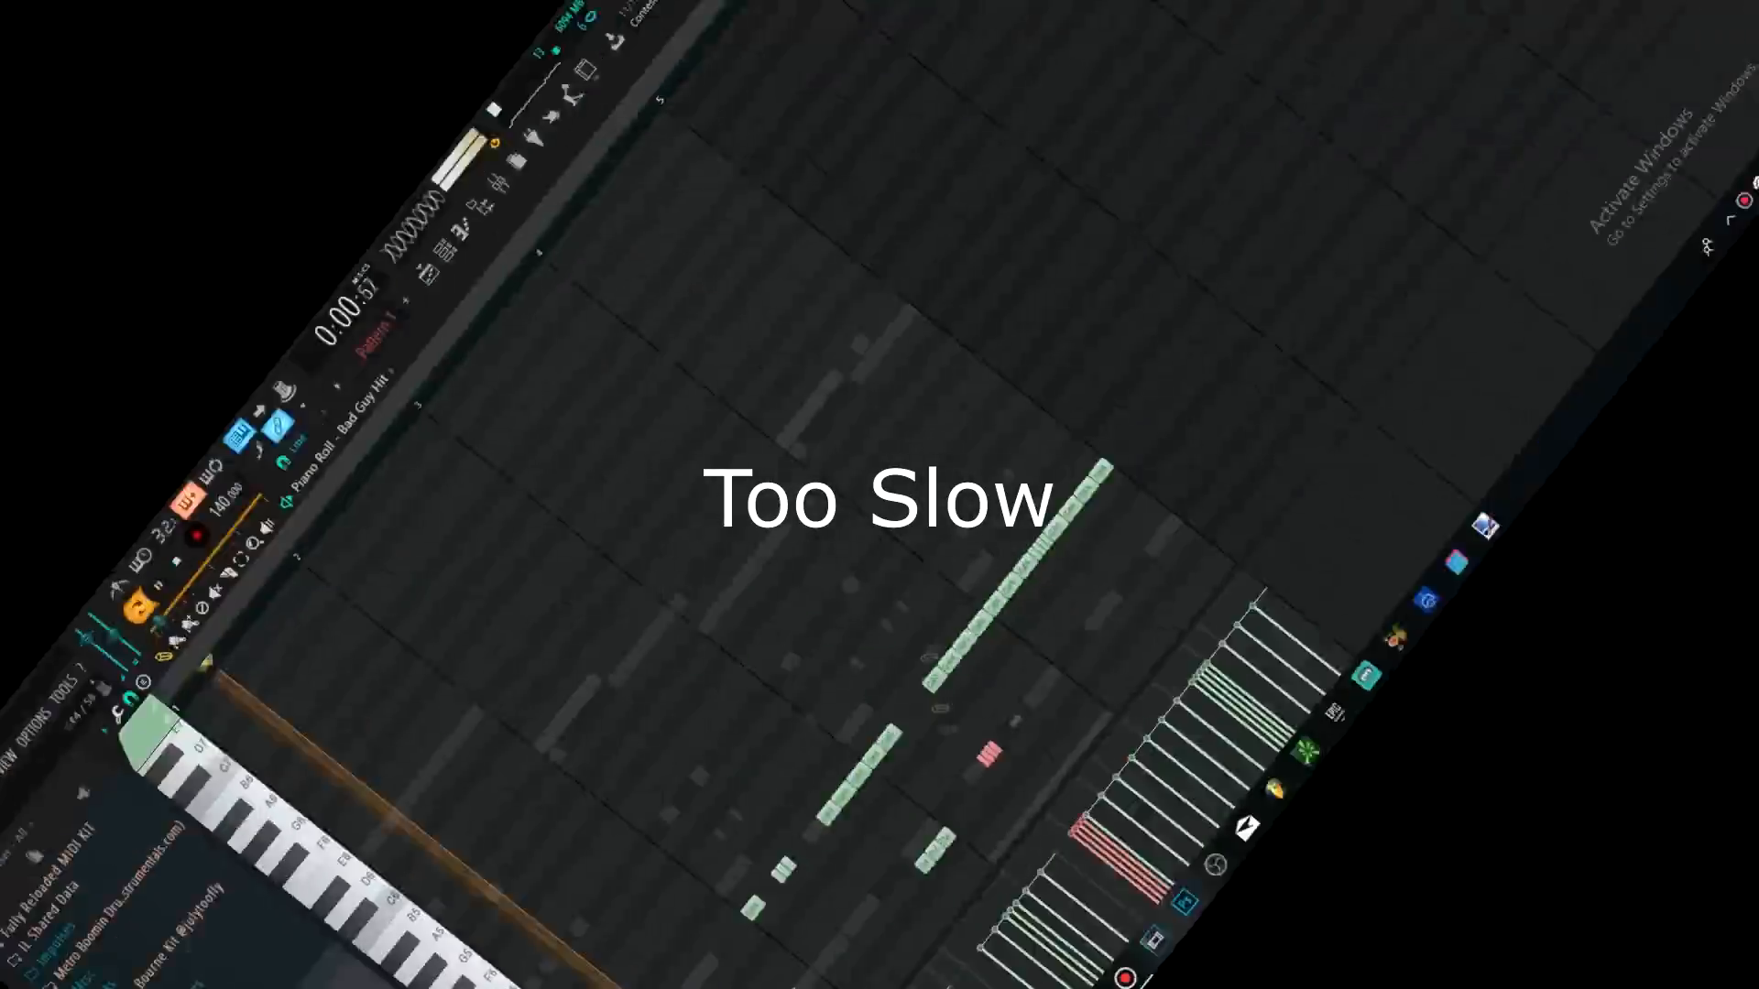